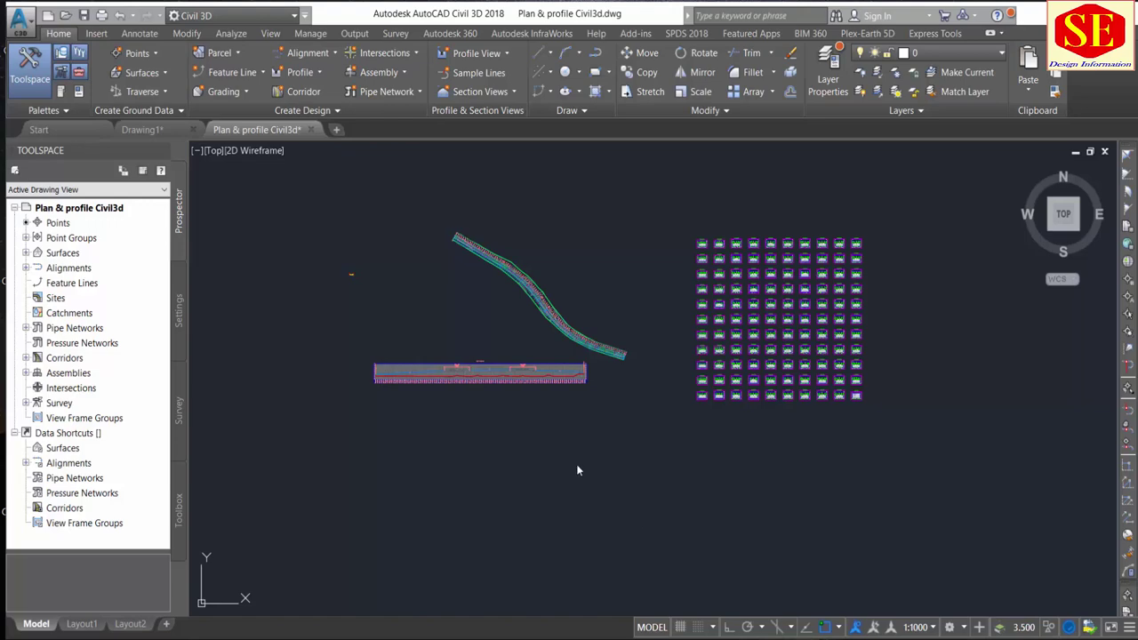
Zoom and pan the drawing so the corridor sits centre-left
scroll(526, 329, "up", 1)
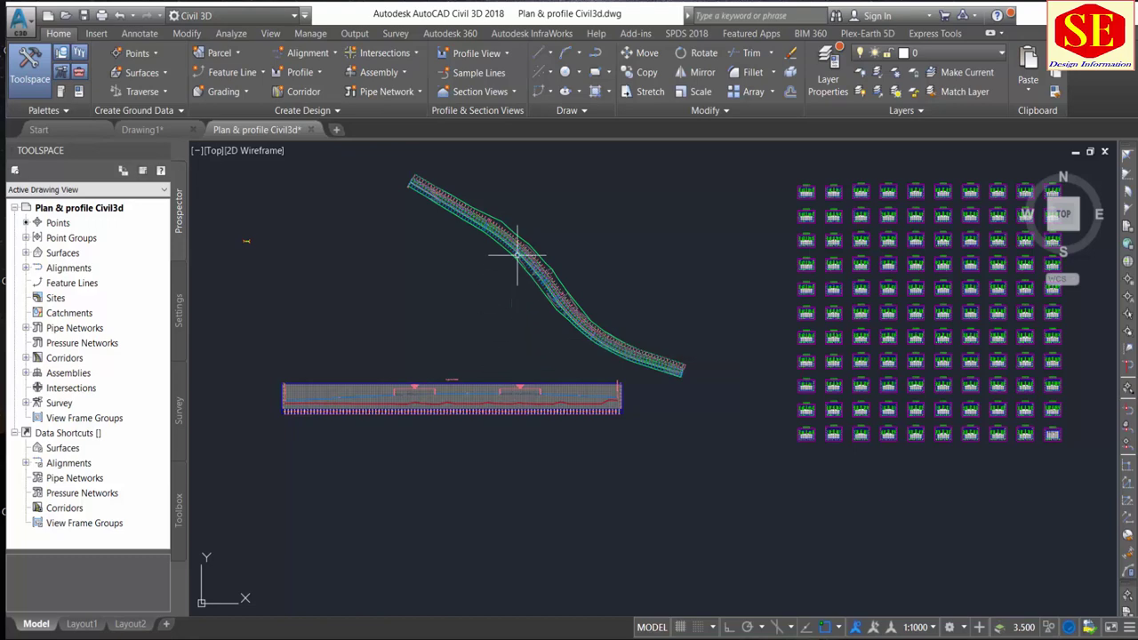
scroll(494, 251, "up", 2)
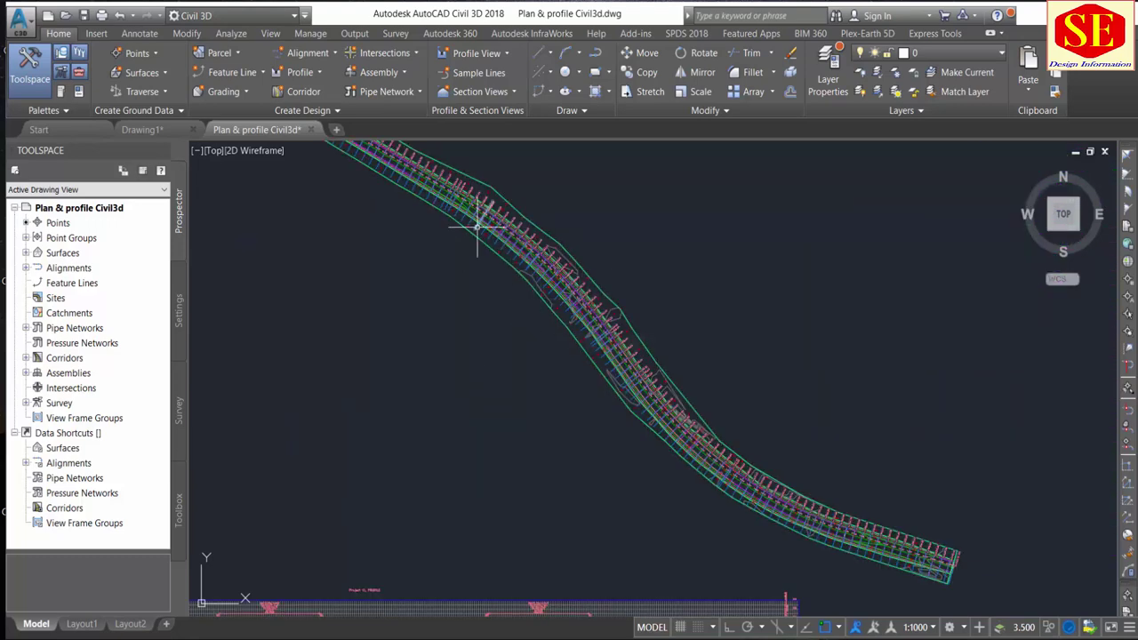
scroll(475, 223, "down", 4)
scroll(433, 331, "up", 2)
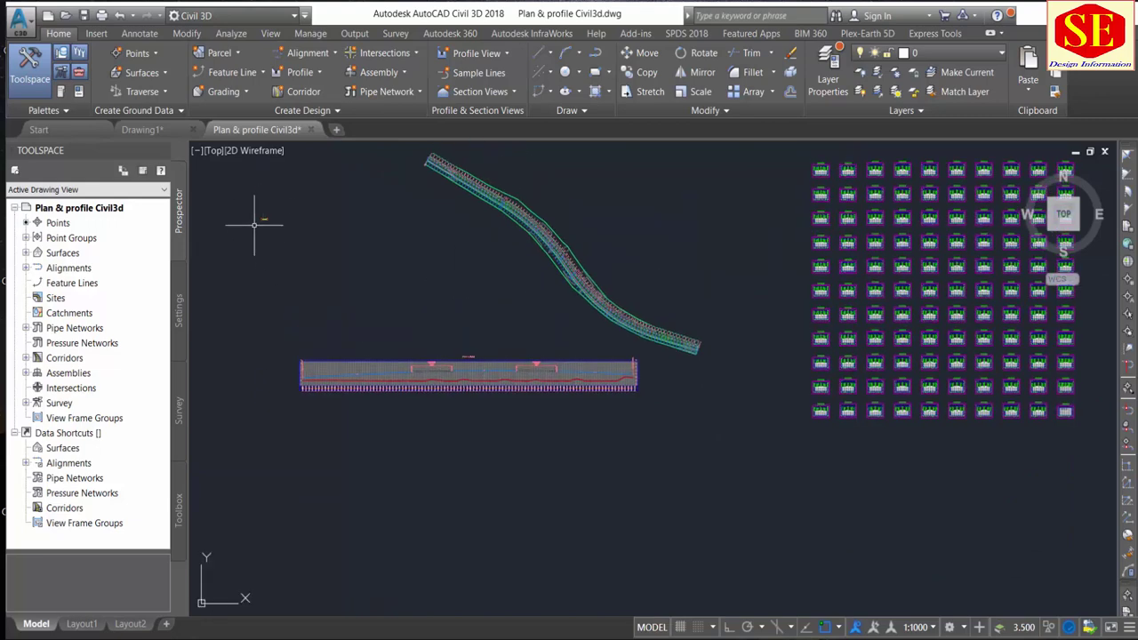
scroll(267, 266, "up", 4)
scroll(271, 280, "down", 5)
scroll(663, 240, "up", 5)
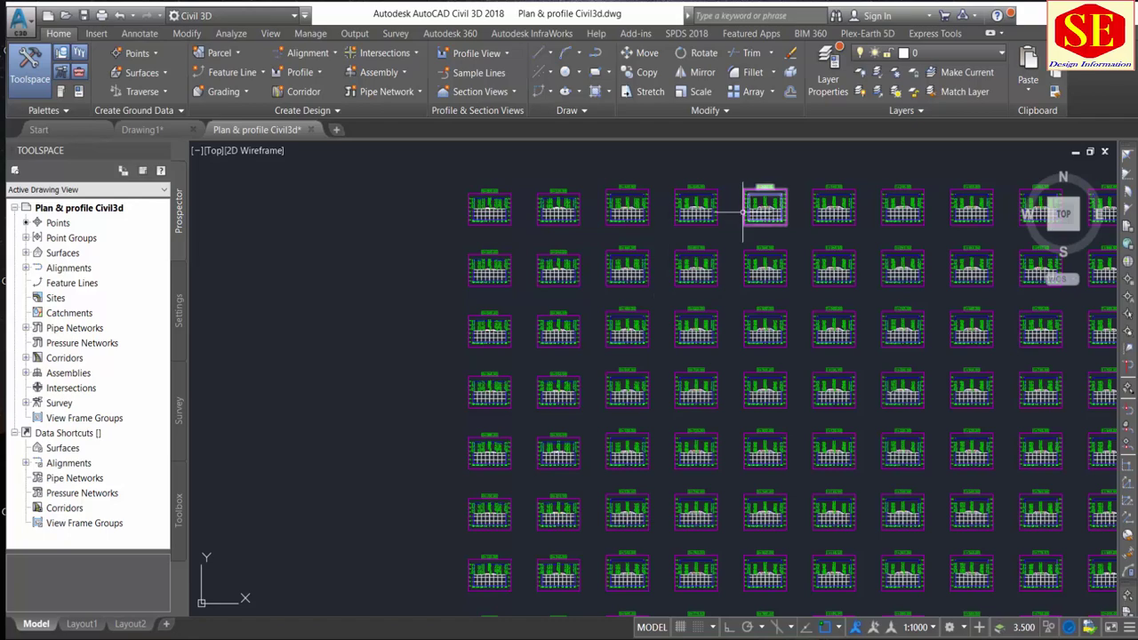
scroll(650, 238, "up", 4)
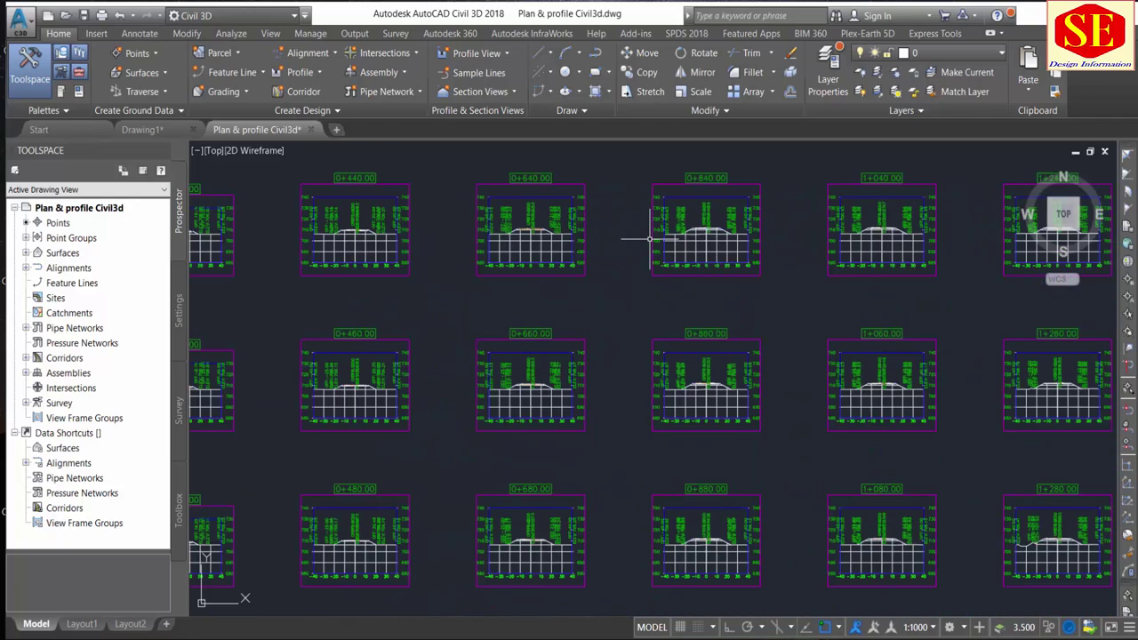
scroll(650, 238, "down", 3)
scroll(640, 249, "down", 1)
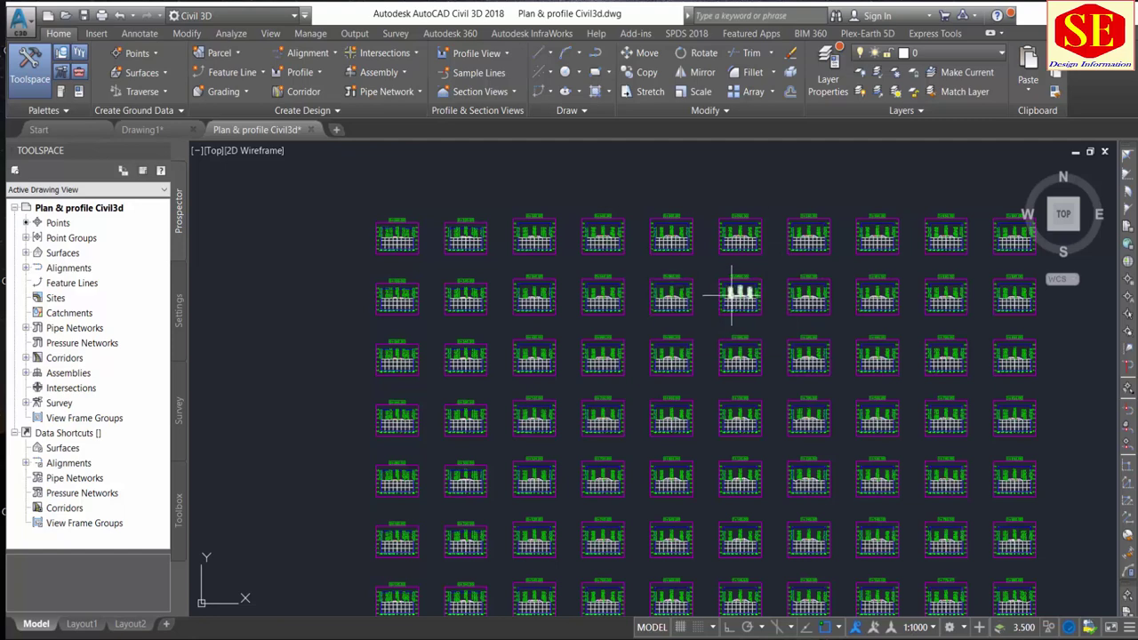
scroll(736, 279, "down", 2)
scroll(737, 278, "down", 1)
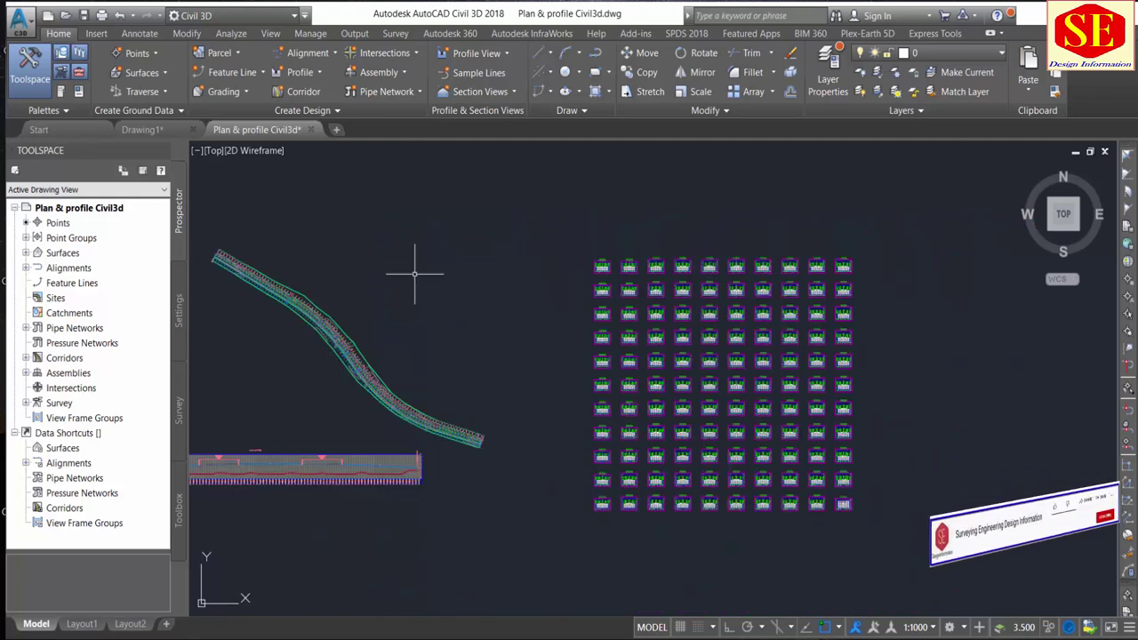
middle_click_drag(356, 288, 463, 286)
scroll(463, 287, "up", 4)
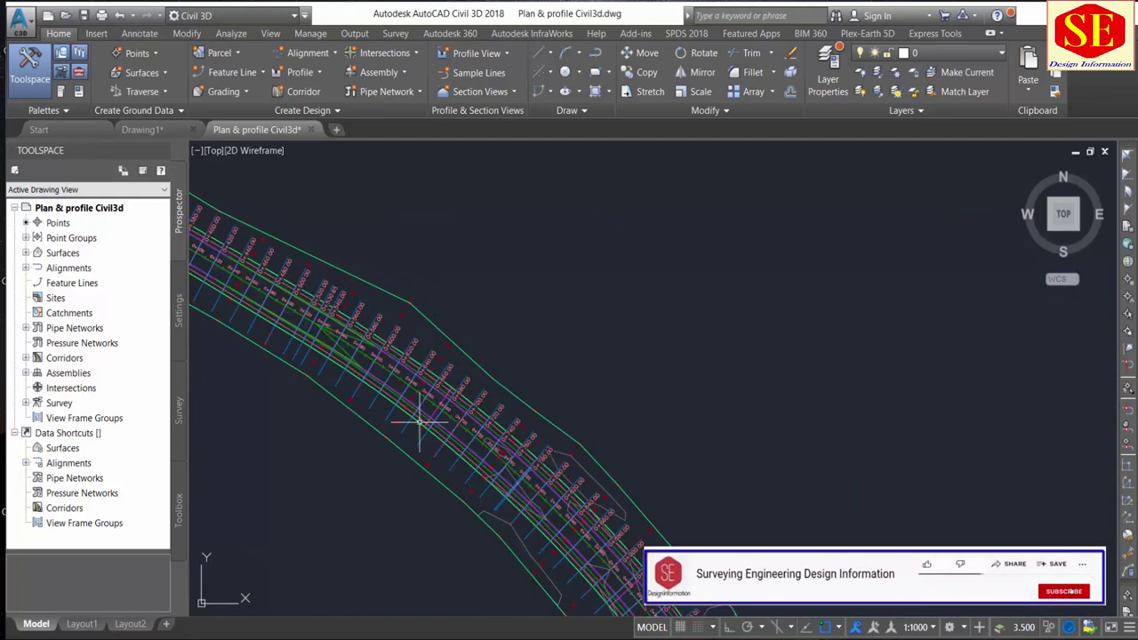
scroll(545, 316, "down", 2)
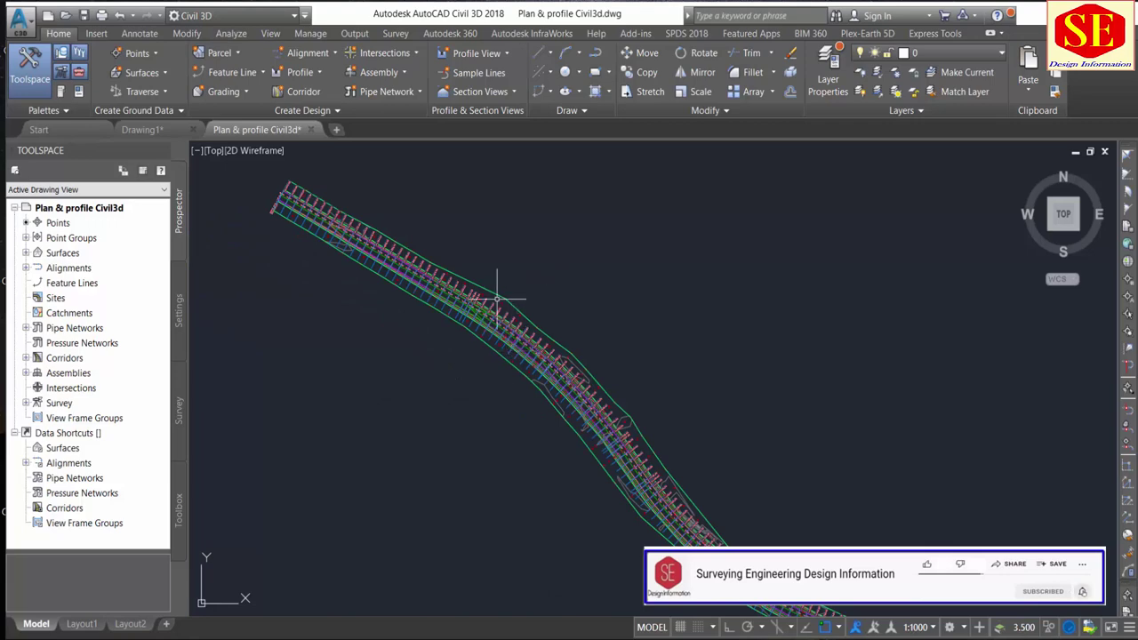
scroll(455, 273, "up", 3)
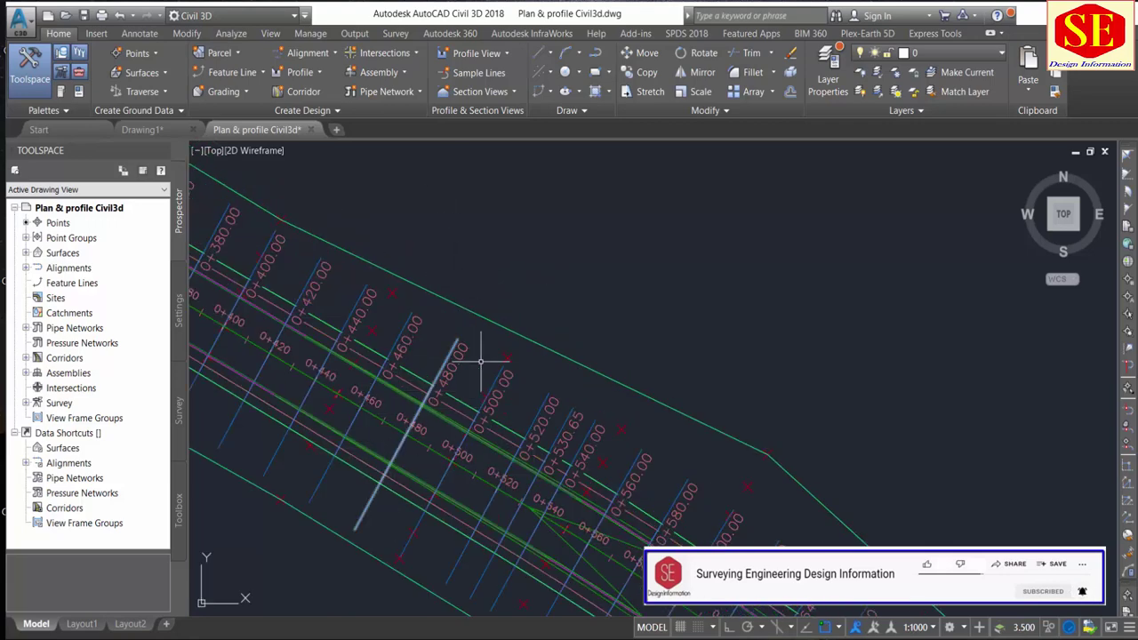
scroll(522, 283, "down", 2)
scroll(522, 282, "down", 1)
scroll(525, 258, "down", 1)
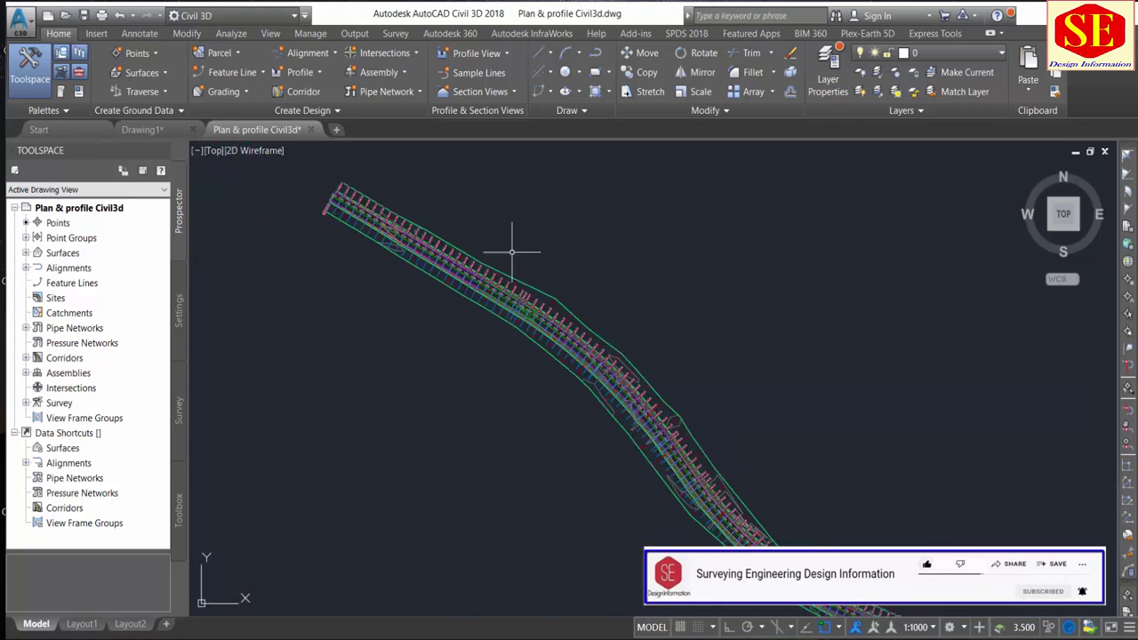
scroll(480, 232, "down", 1)
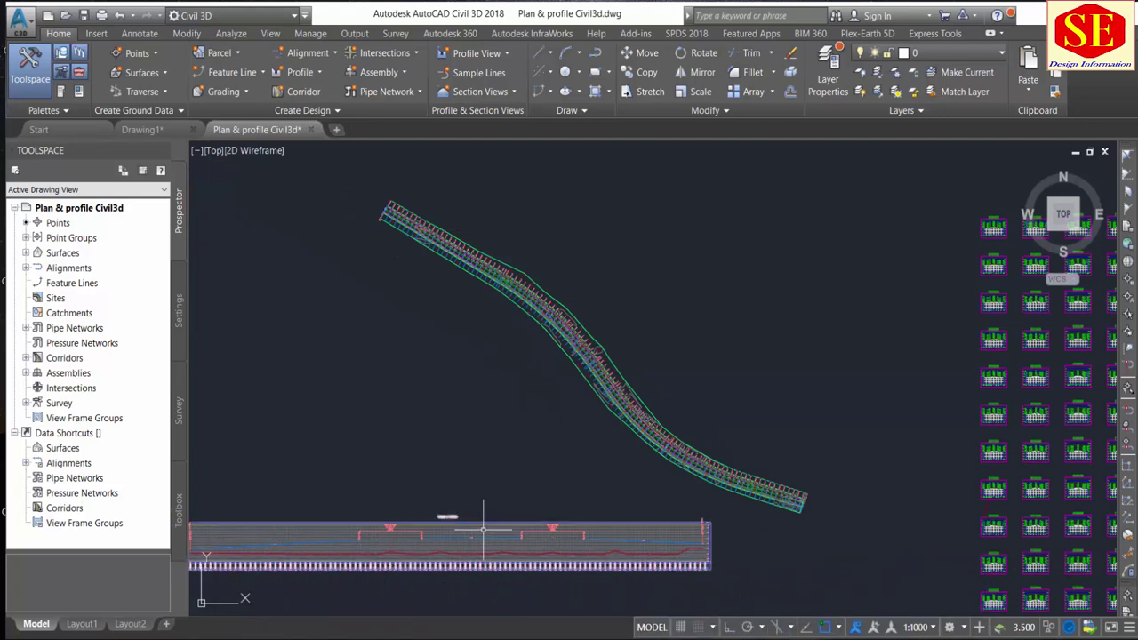
scroll(483, 533, "up", 2)
scroll(699, 436, "up", 2)
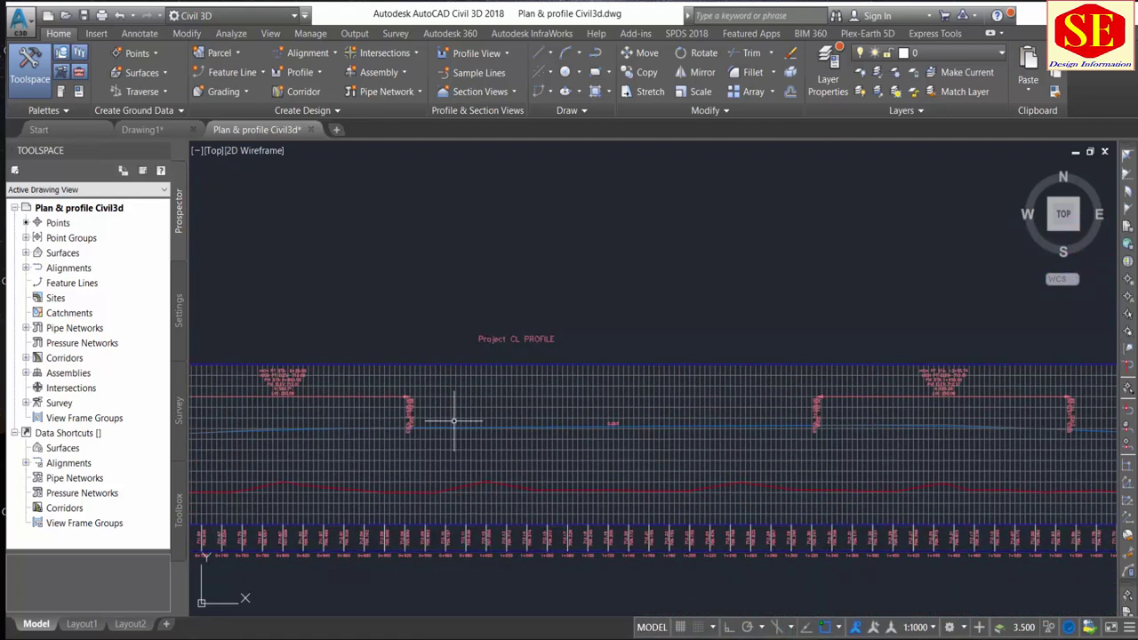
scroll(452, 419, "down", 4)
scroll(280, 285, "up", 3)
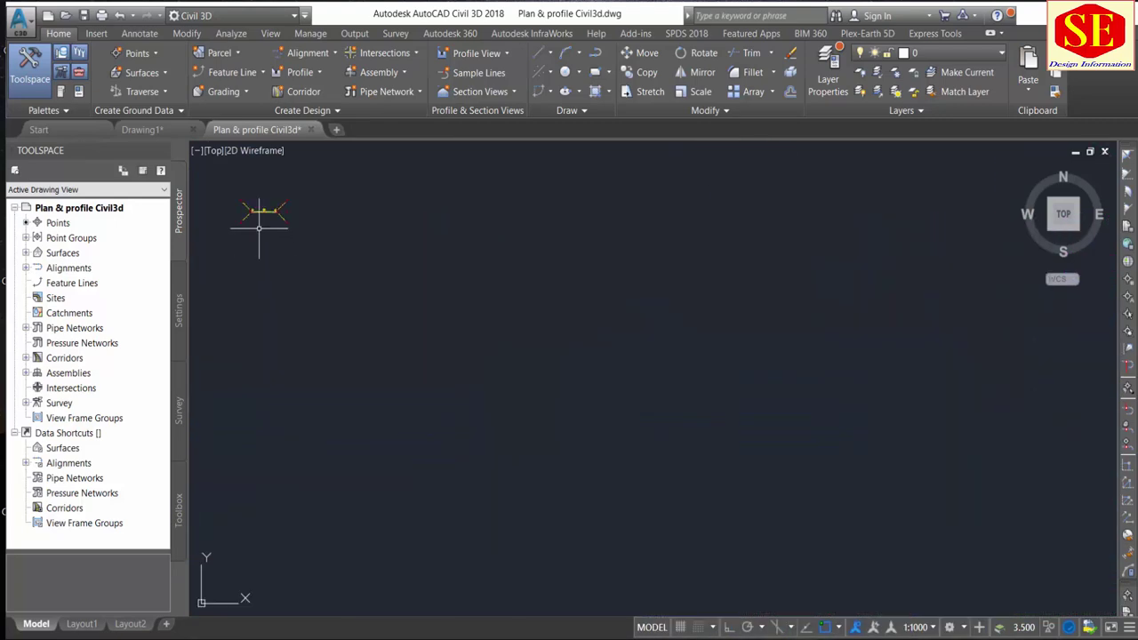
scroll(253, 192, "up", 3)
scroll(400, 302, "down", 1)
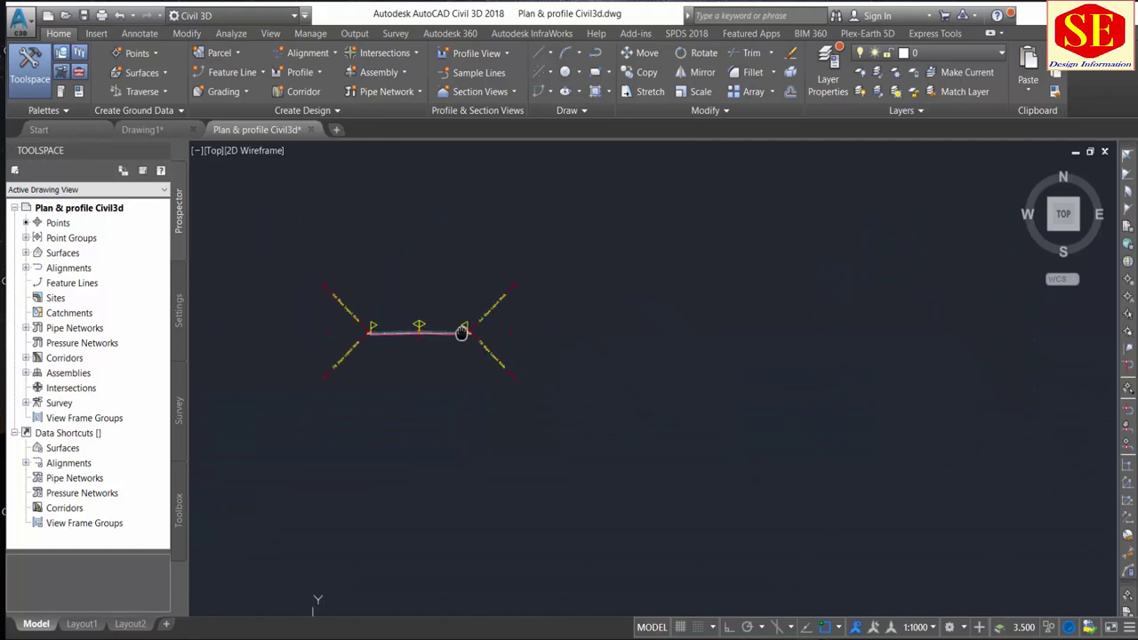
scroll(431, 323, "down", 2)
scroll(436, 314, "down", 4)
scroll(666, 318, "down", 2)
scroll(620, 287, "up", 2)
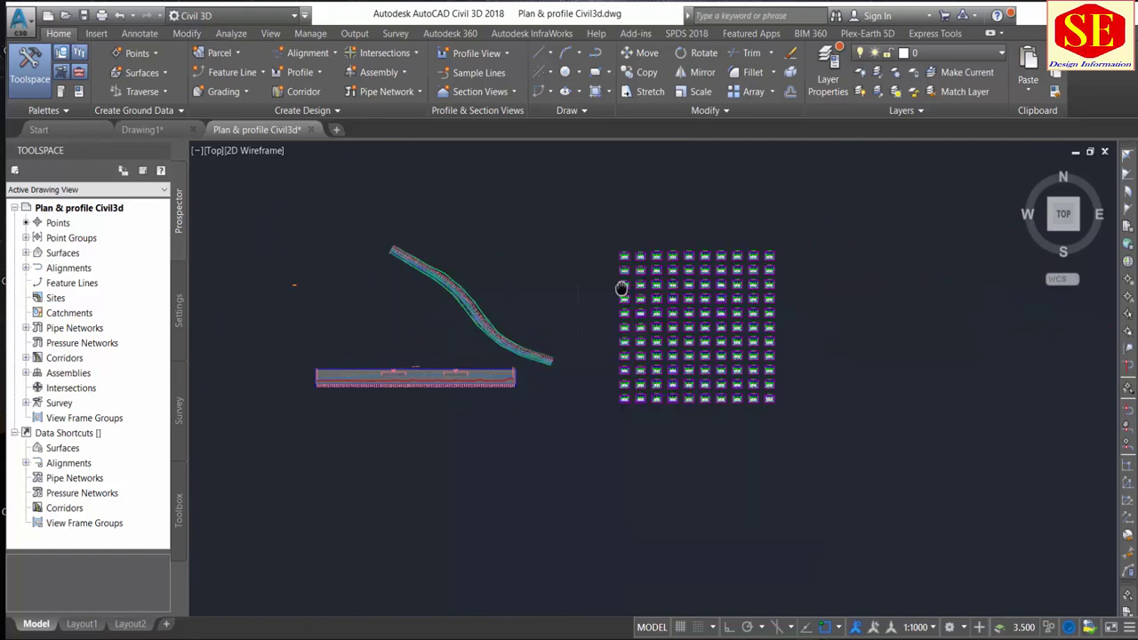
scroll(731, 287, "up", 3)
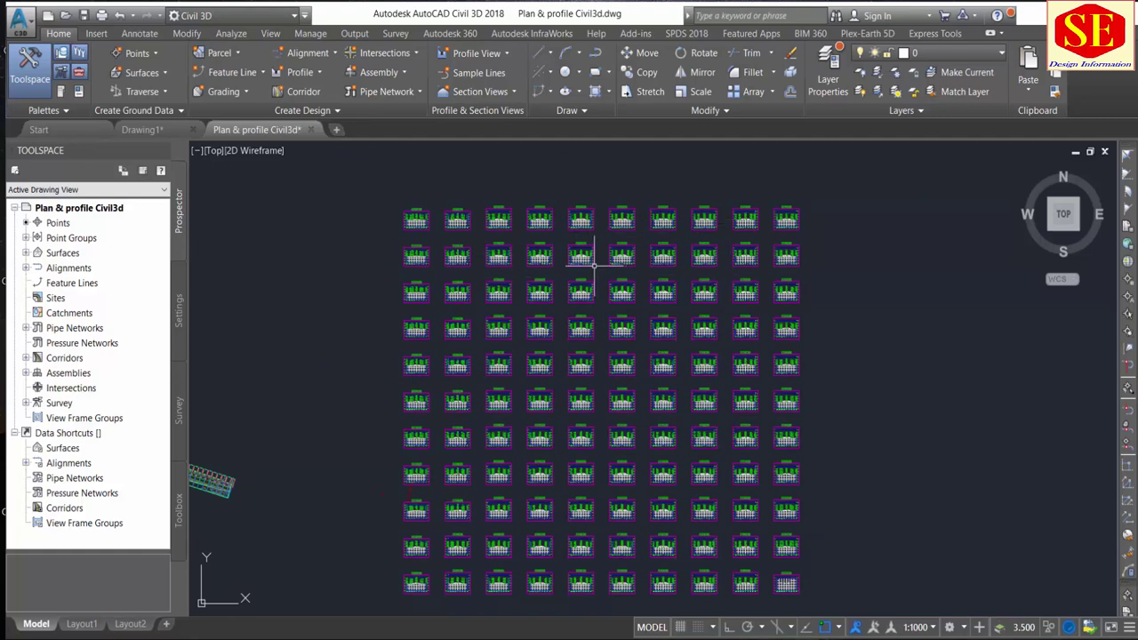
In the Toolspace Settings tab, expand Quantity Takeoff > Quantity Takeoff Criteria
left_click(179, 311)
left_click(179, 213)
left_click(179, 313)
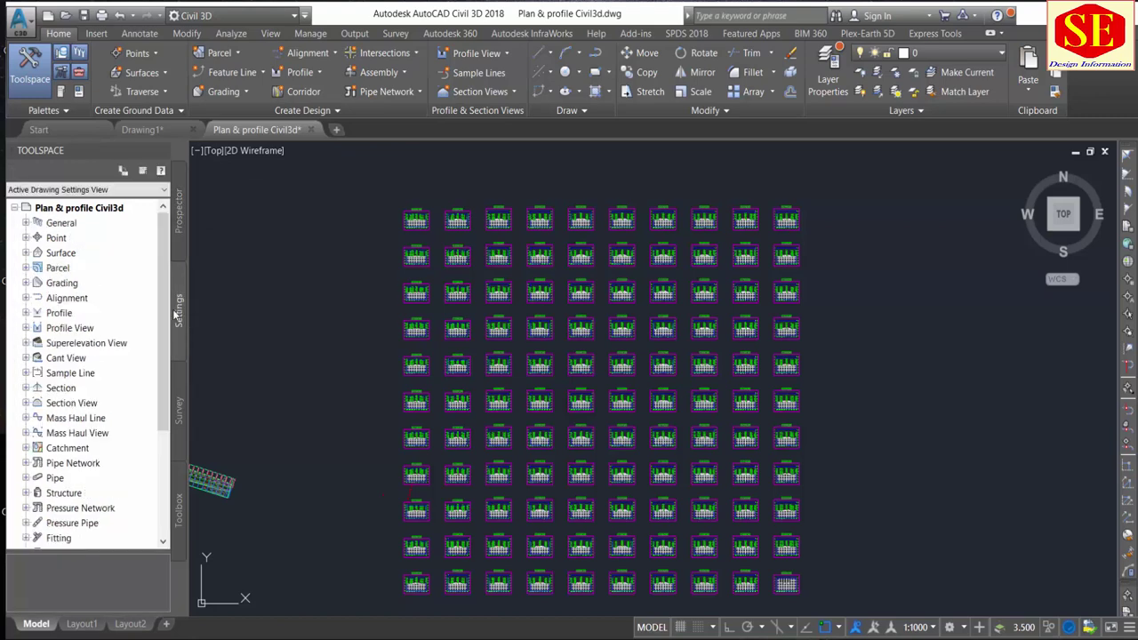
scroll(89, 398, "down", 1)
scroll(89, 398, "down", 1)
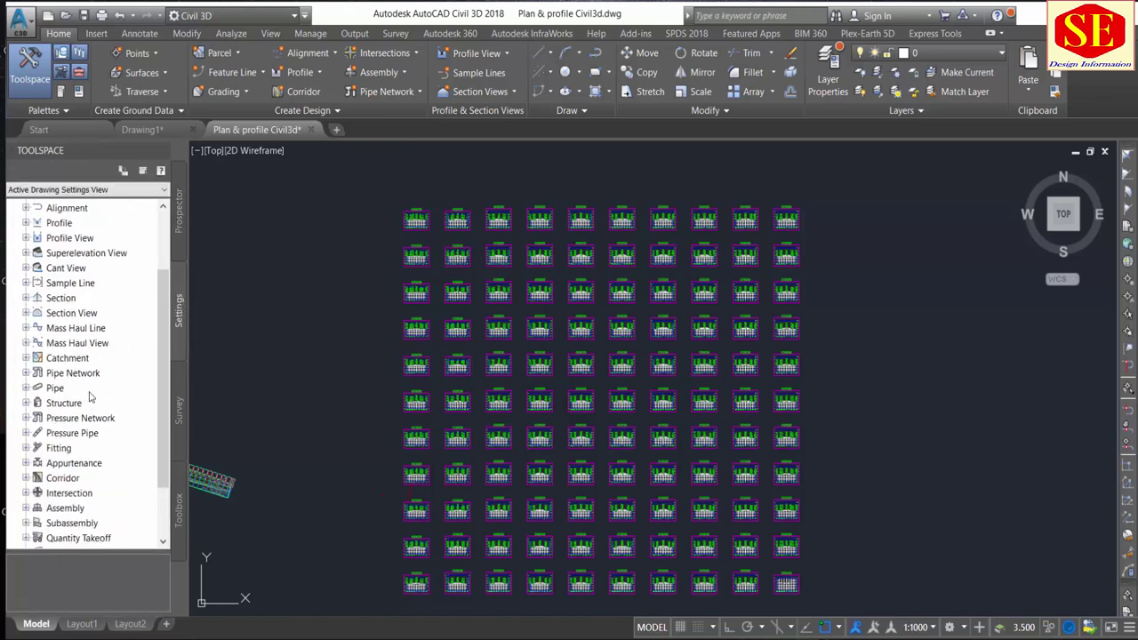
scroll(89, 398, "down", 2)
left_click(95, 463)
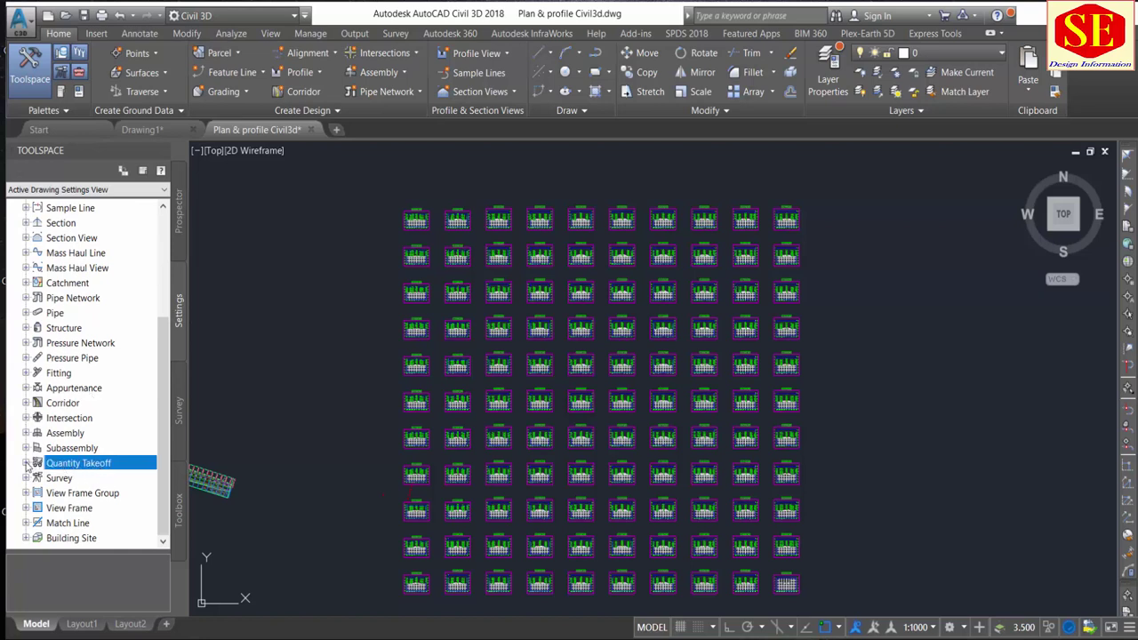
left_click(26, 464)
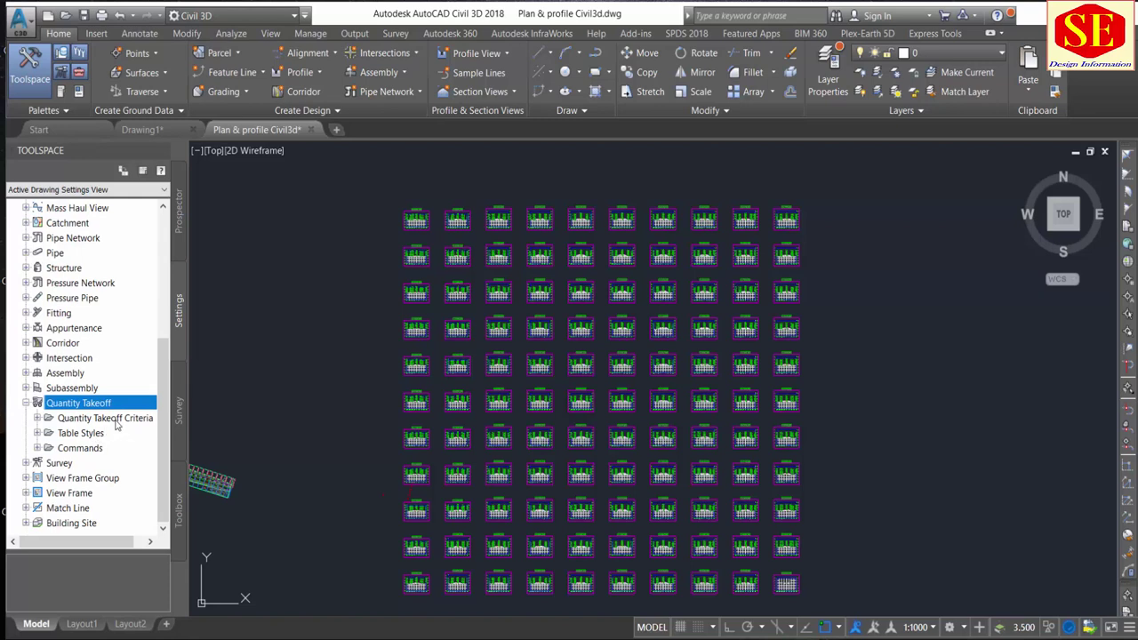
left_click(116, 419)
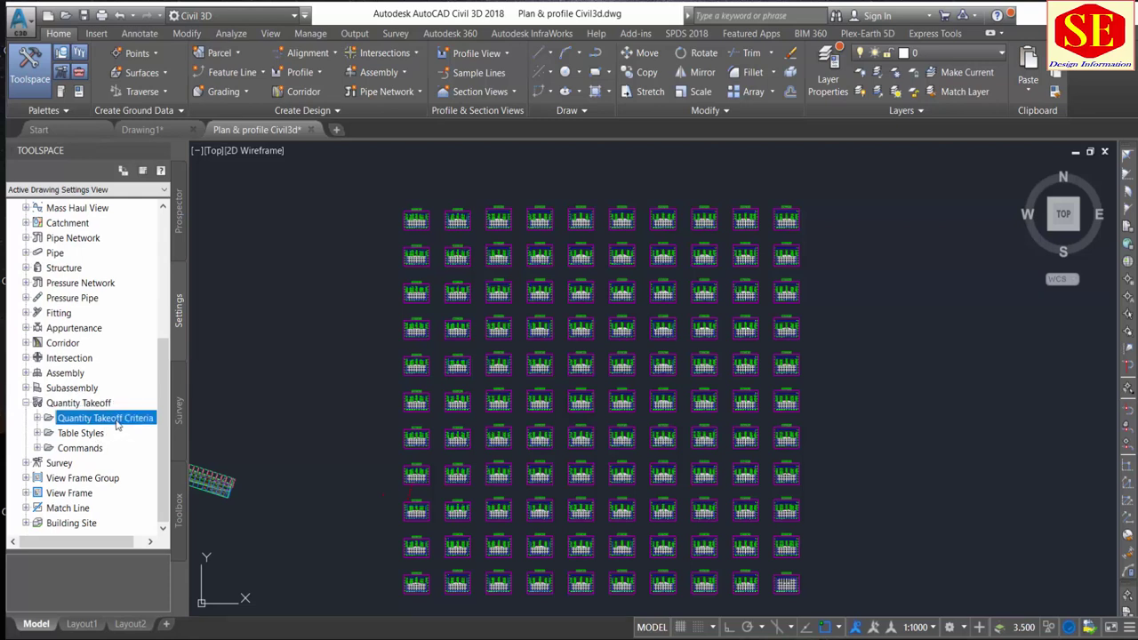
left_click(39, 420)
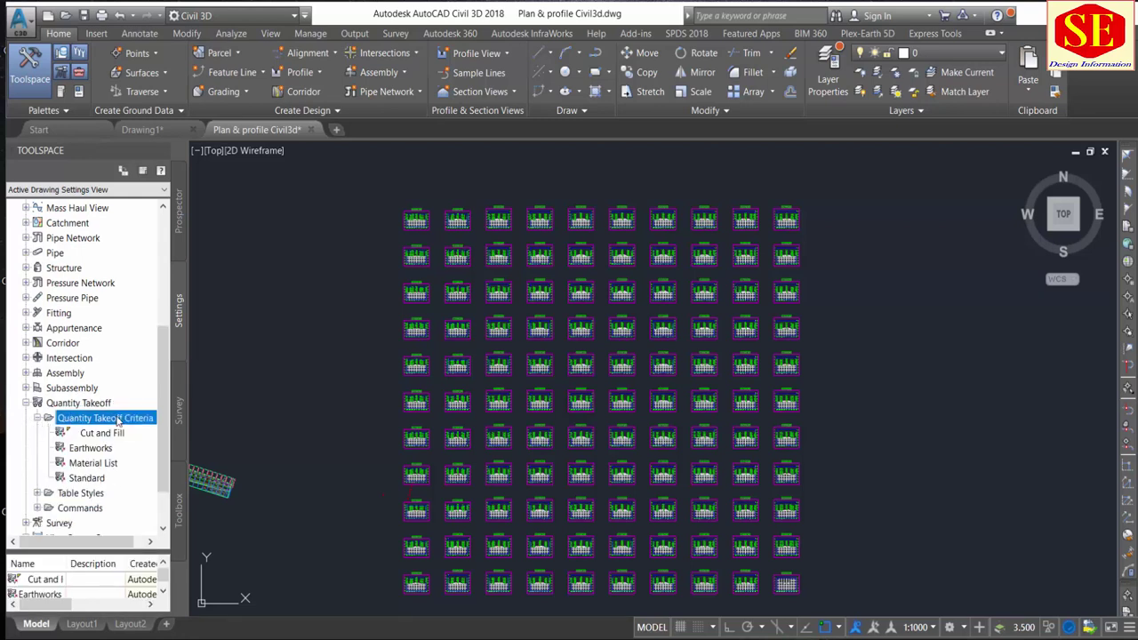
Review the Cut and Fill, Earthworks, Material List and Standard criteria, then right-click Earthworks
scroll(117, 422, "down", 1)
left_click(92, 405)
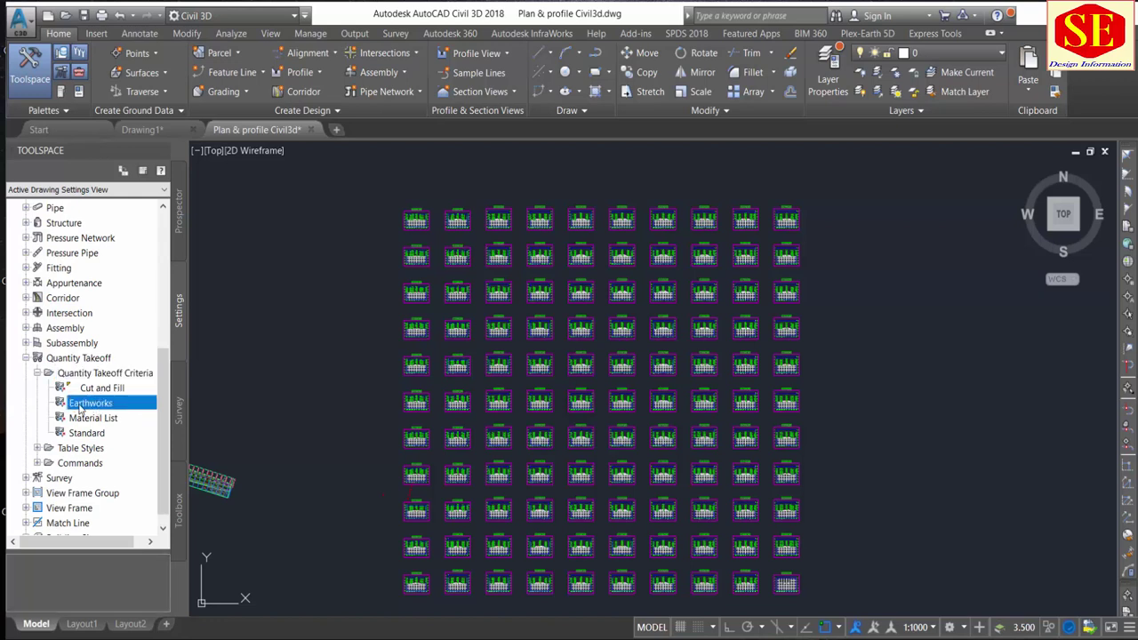
left_click(100, 388)
left_click(92, 403)
left_click(104, 432)
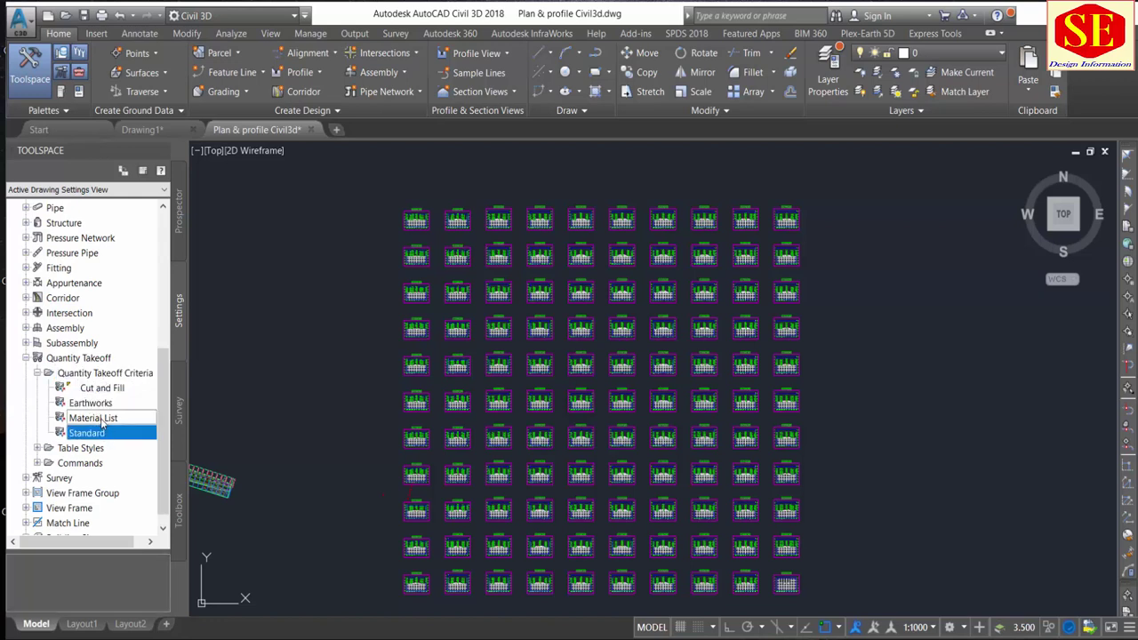
left_click(102, 418)
left_click(96, 405)
right_click(94, 406)
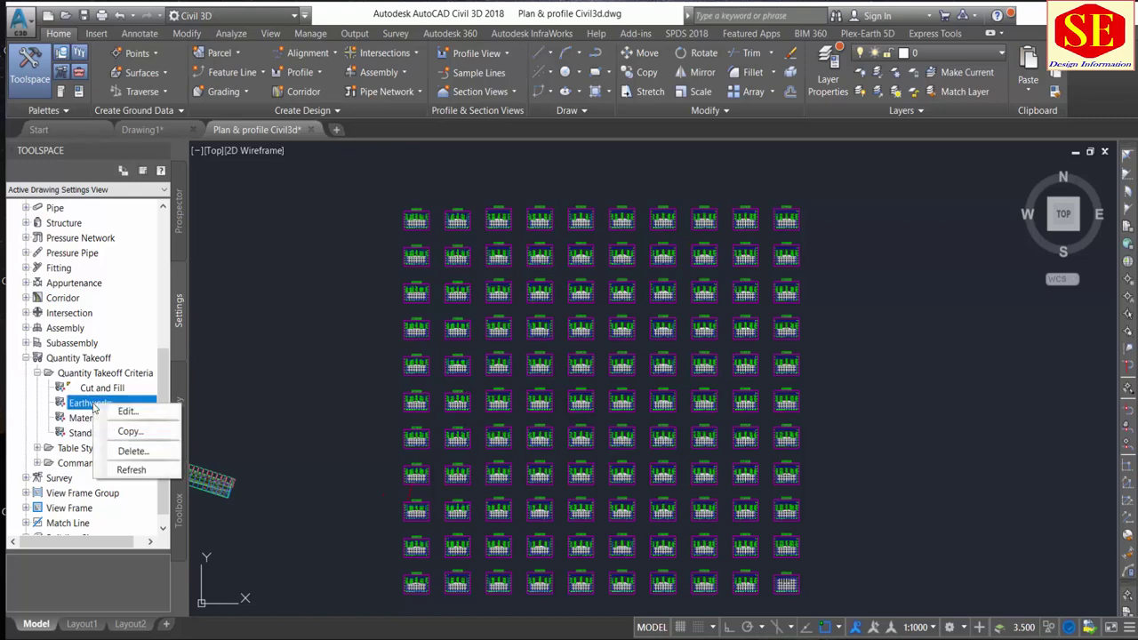
In the Earthworks Material List, delete the Earthworks material with its Existing Ground and Datum surfaces
left_click(121, 411)
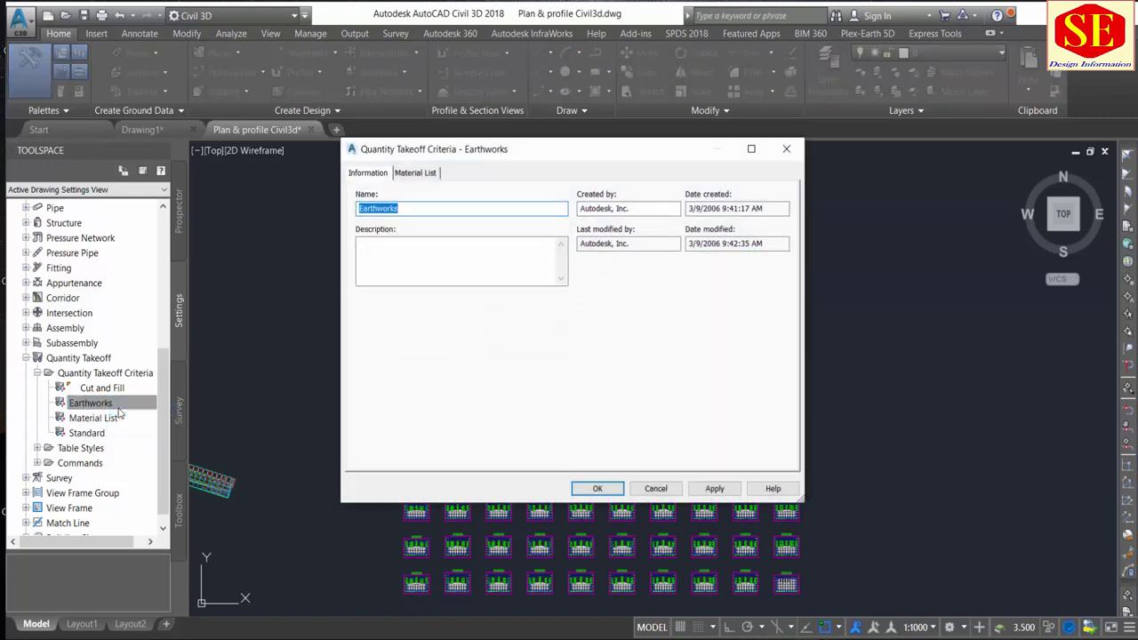
left_click(386, 208)
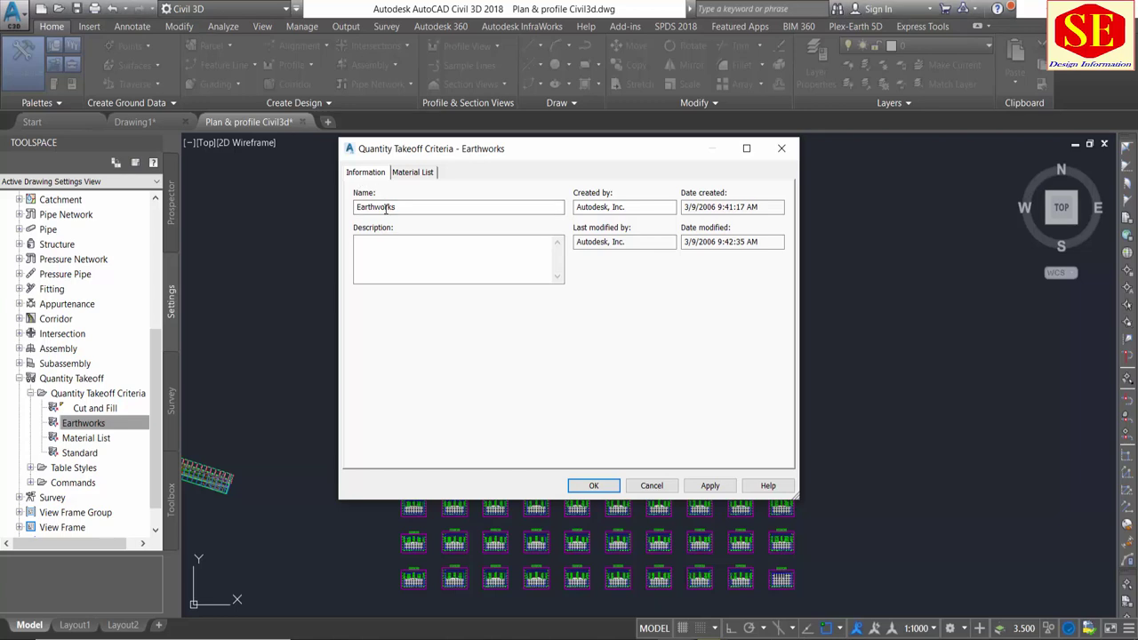
left_click(424, 176)
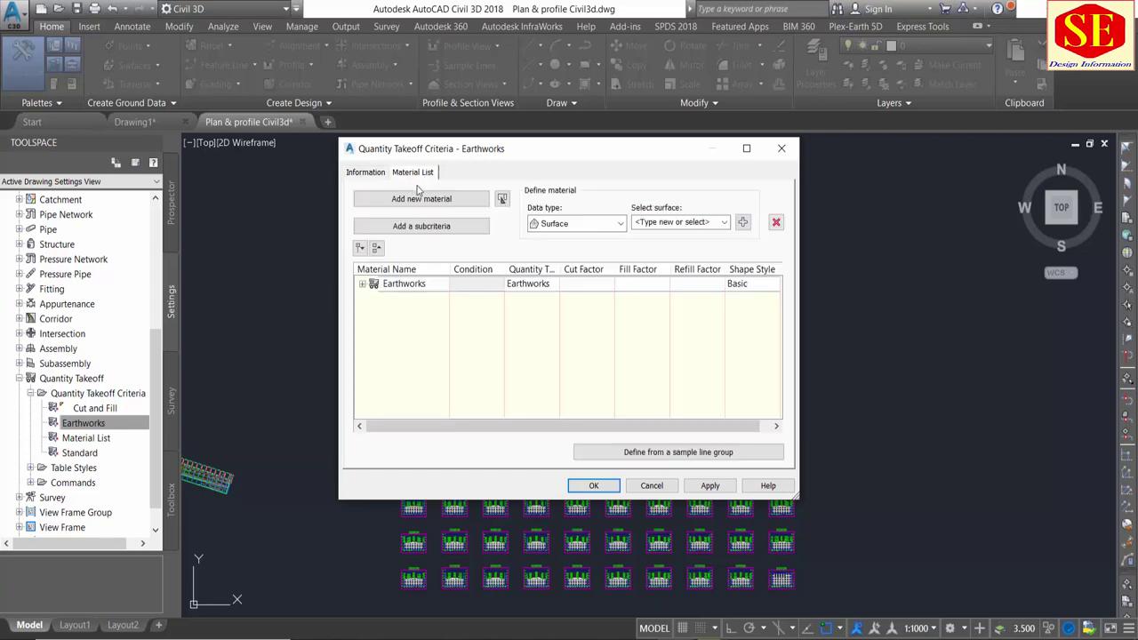
left_click(425, 285)
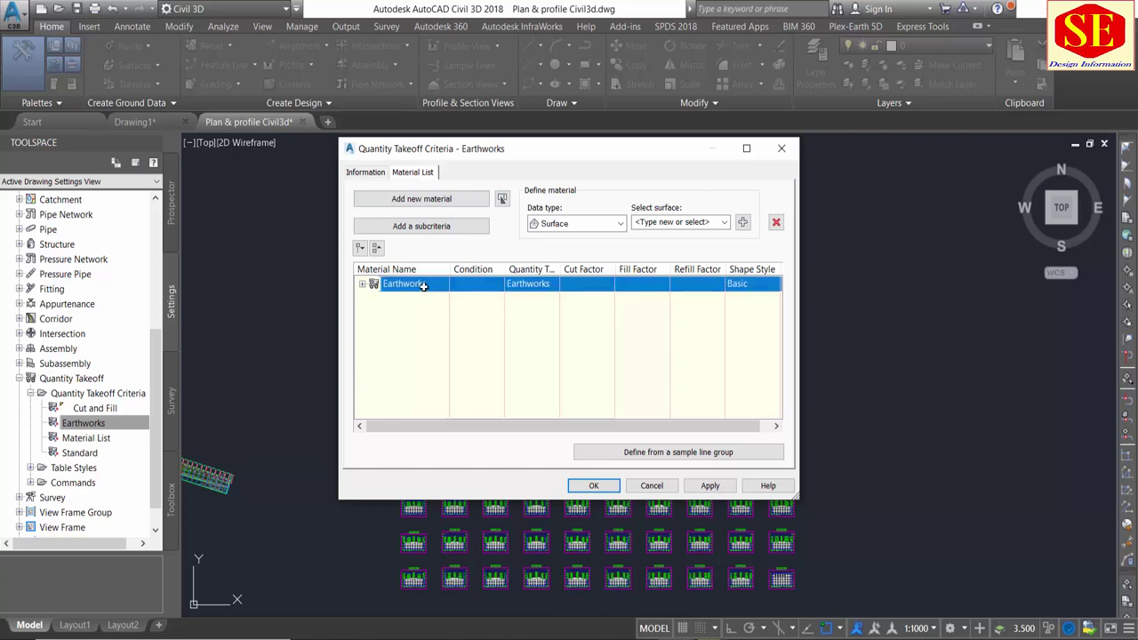
left_click(362, 285)
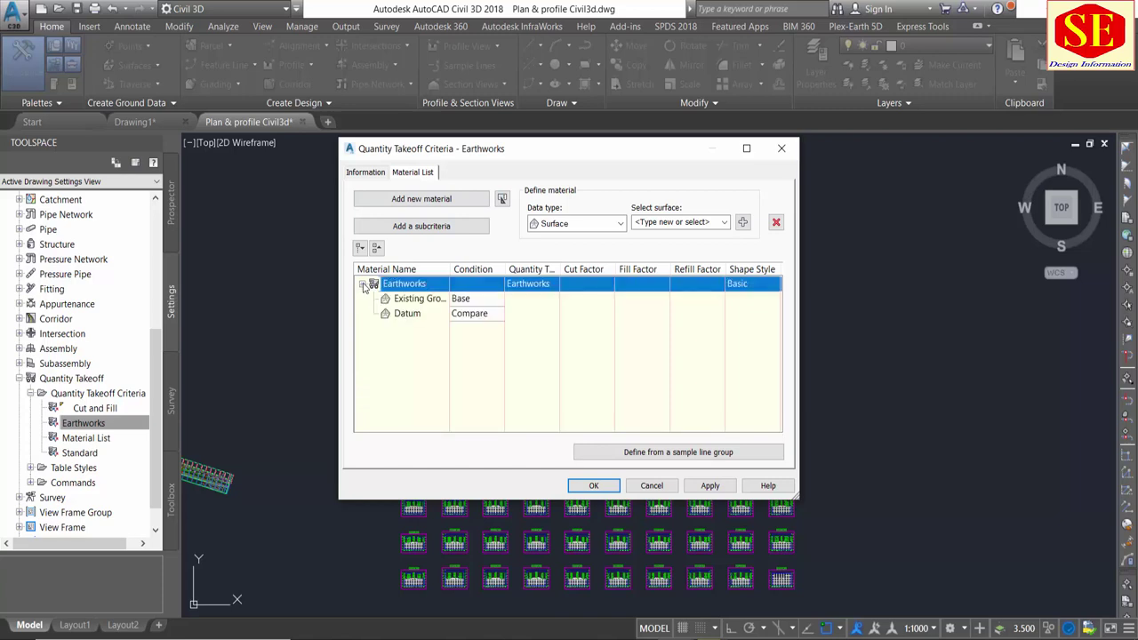
left_click(418, 302)
left_click(419, 318)
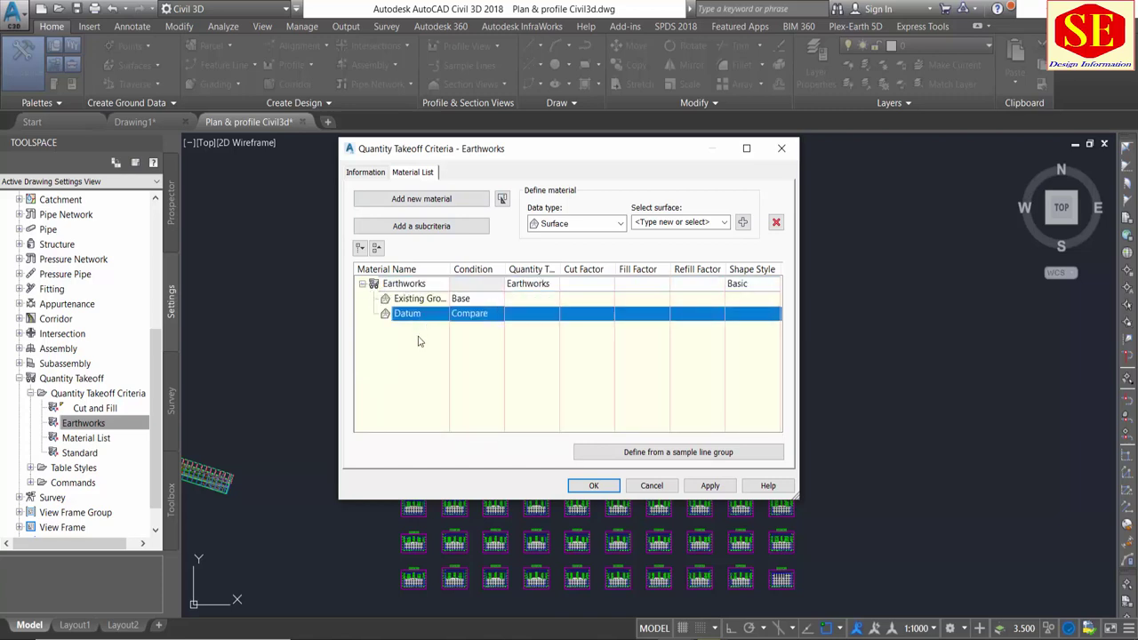
left_click(417, 286)
left_click(775, 222)
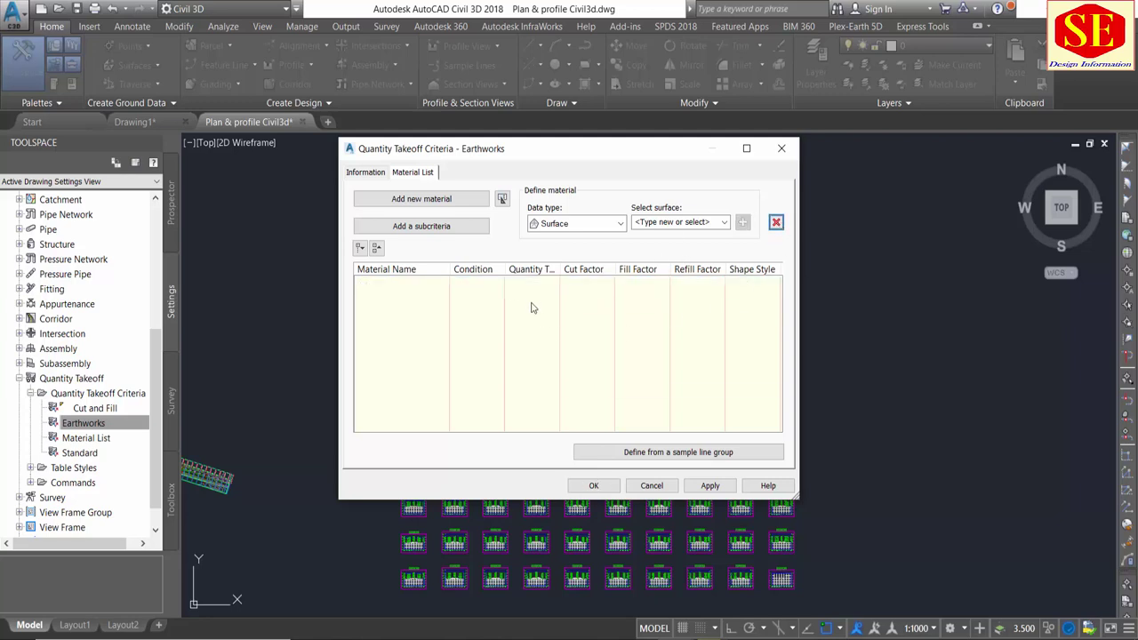
Add a new material, Material - (1), with quantity type Earthworks
left_click(410, 201)
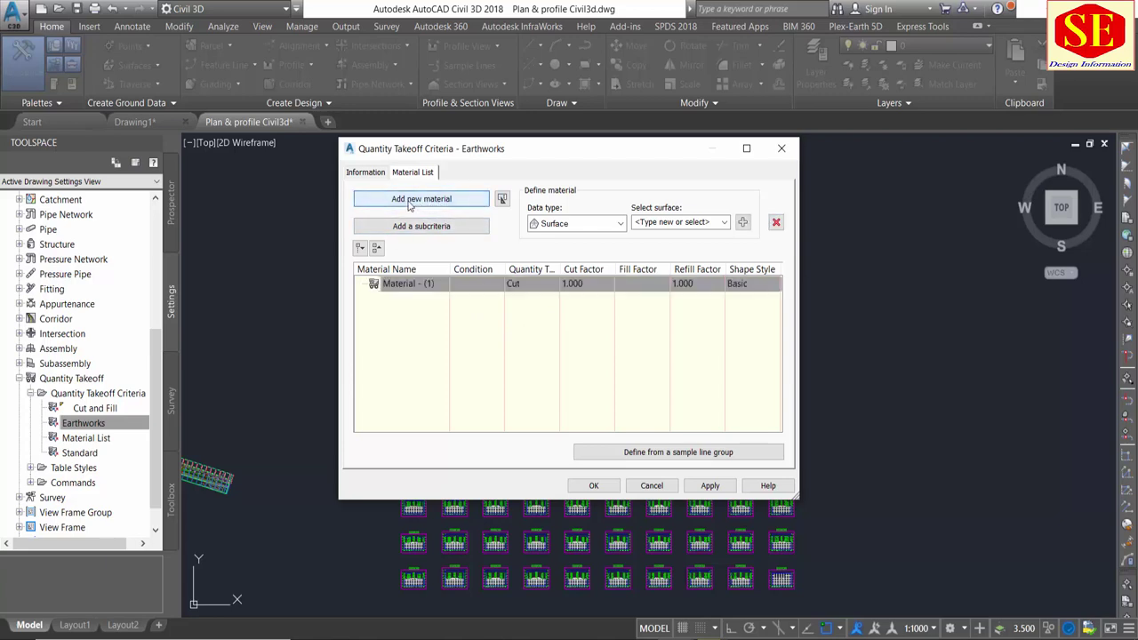
left_click(405, 293)
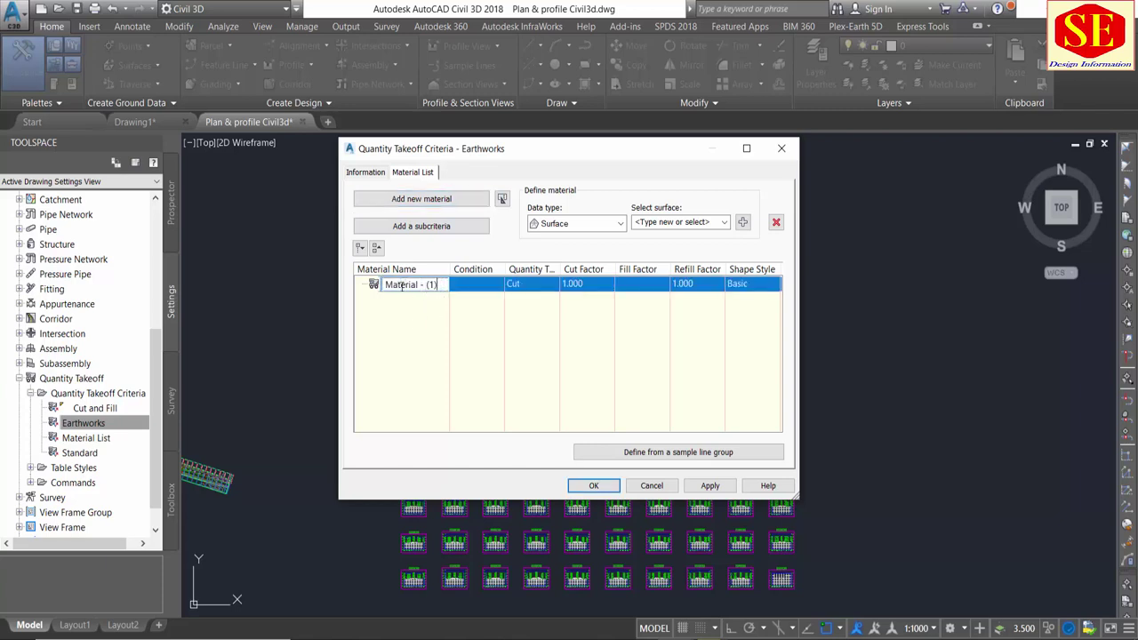
left_click(415, 348)
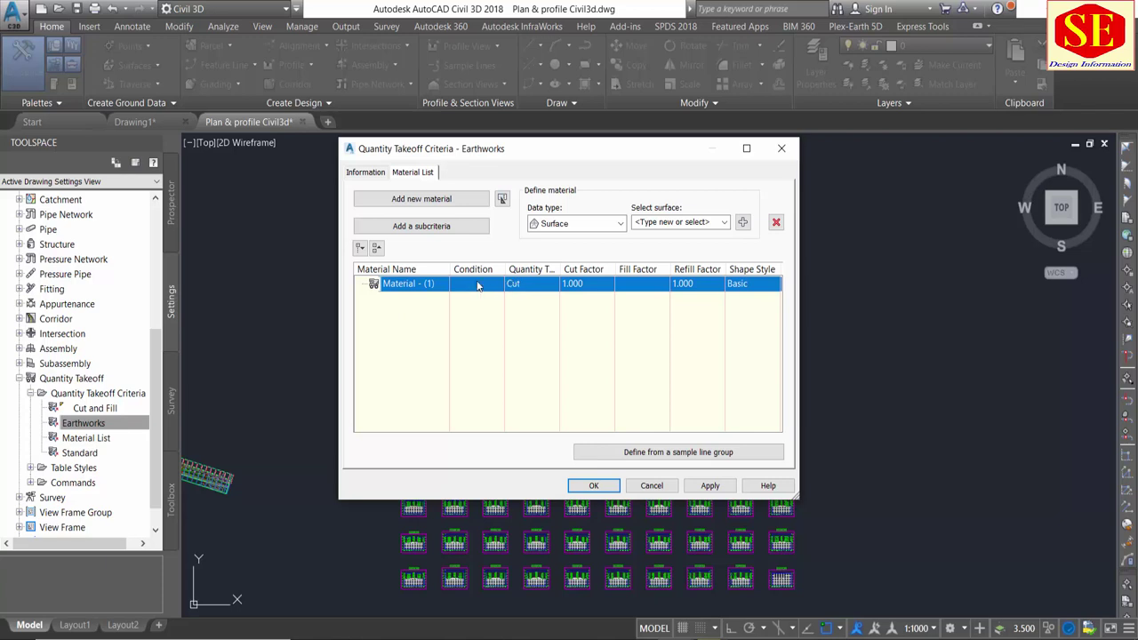
left_click(526, 283)
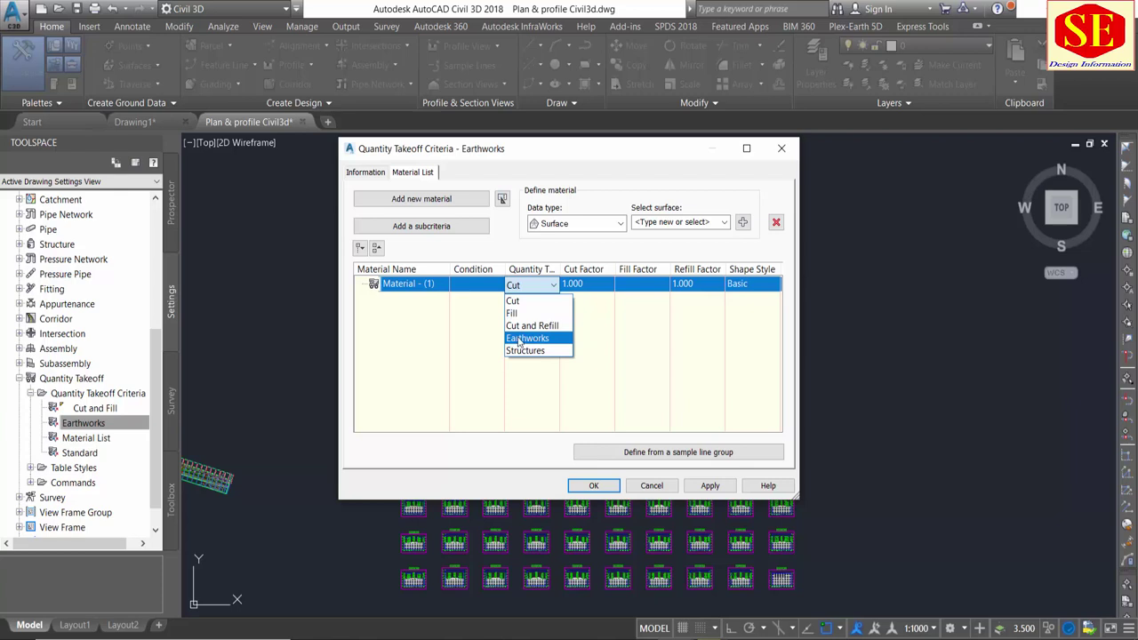
left_click(520, 342)
left_click(537, 285)
left_click(537, 343)
Leave the Cut, Fill and Refill factors blank and set the shape style to Basic
left_click(596, 286)
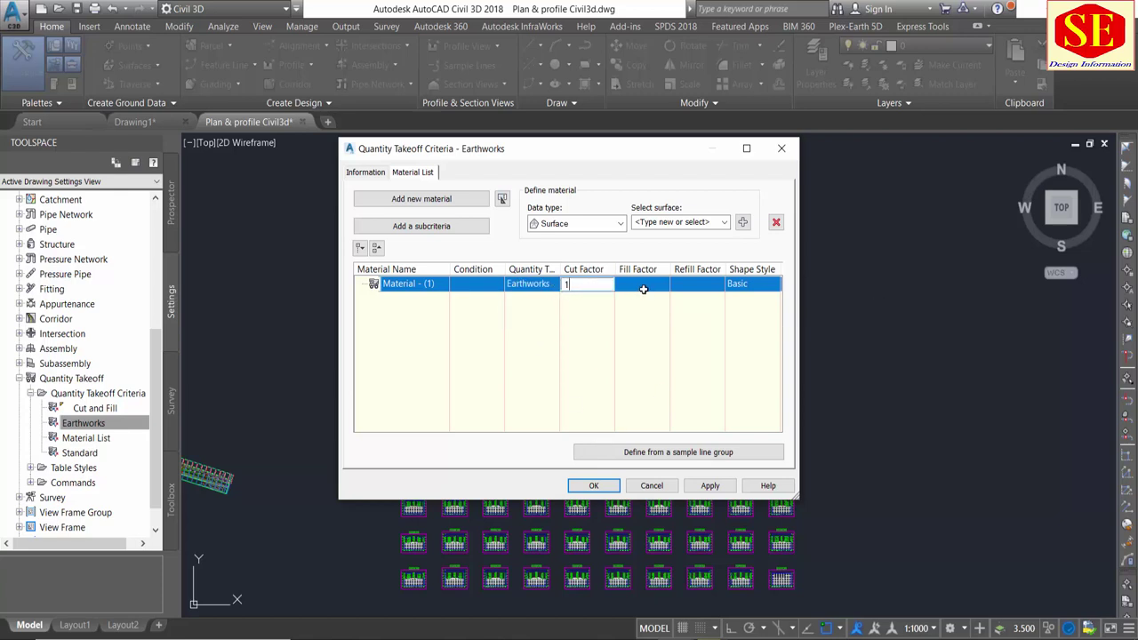
left_click(642, 287)
type("1")
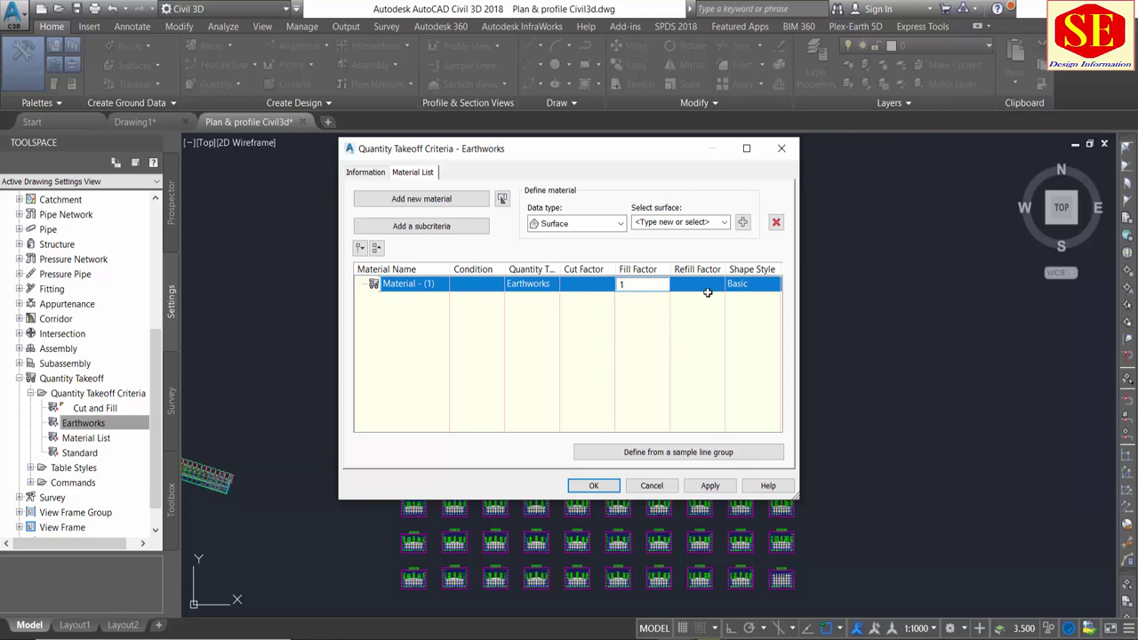
left_click(703, 286)
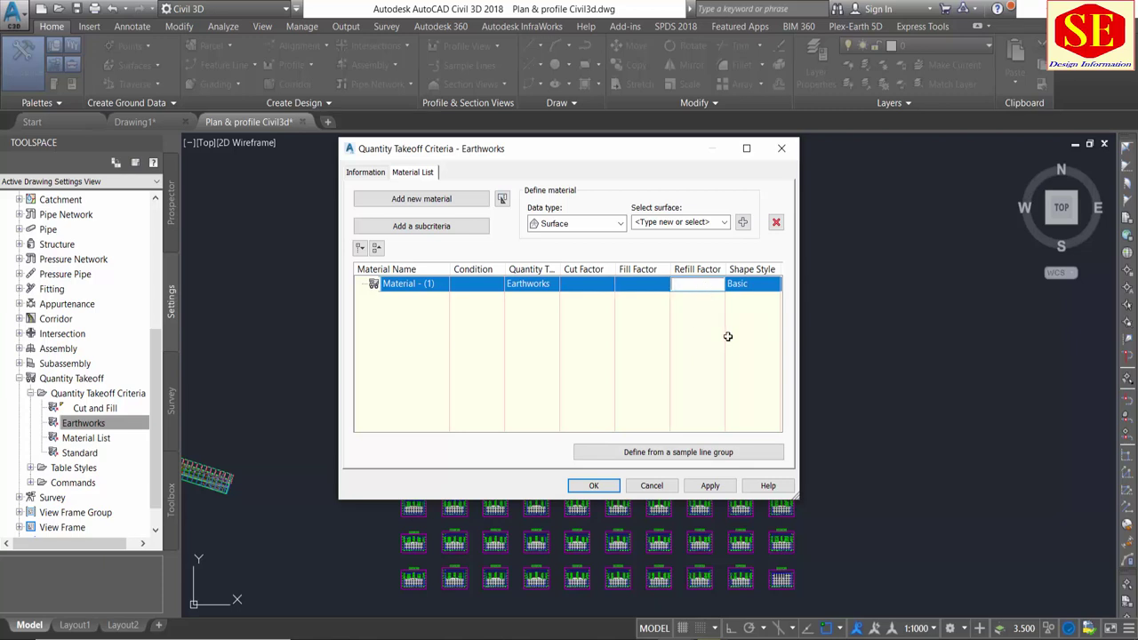
type("1")
key("Escape")
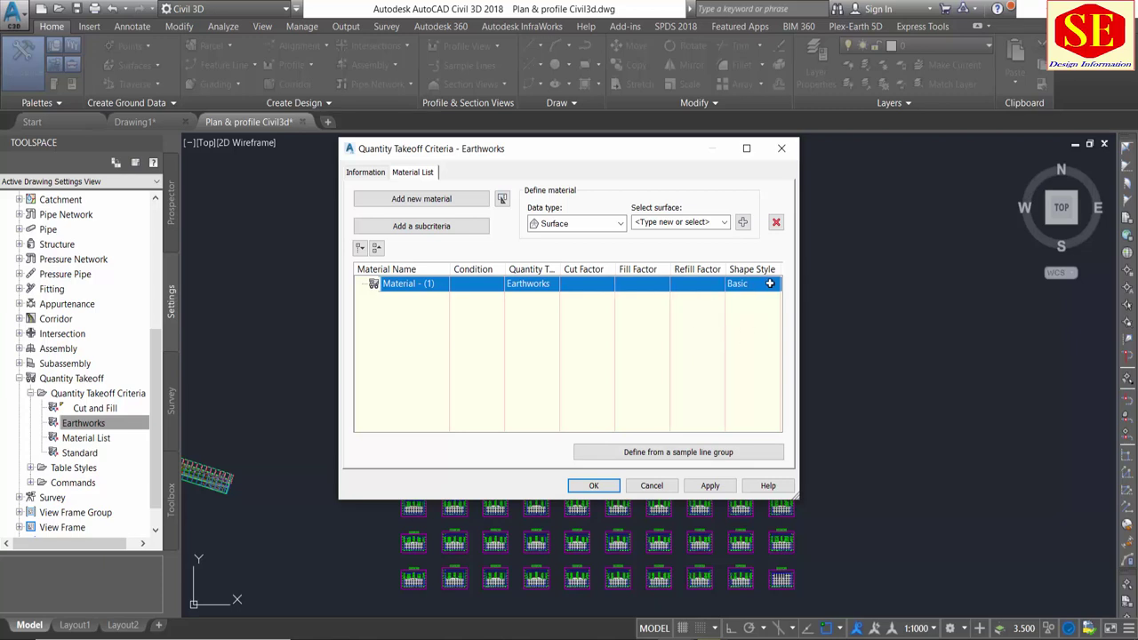
left_click(758, 285)
left_click(565, 319)
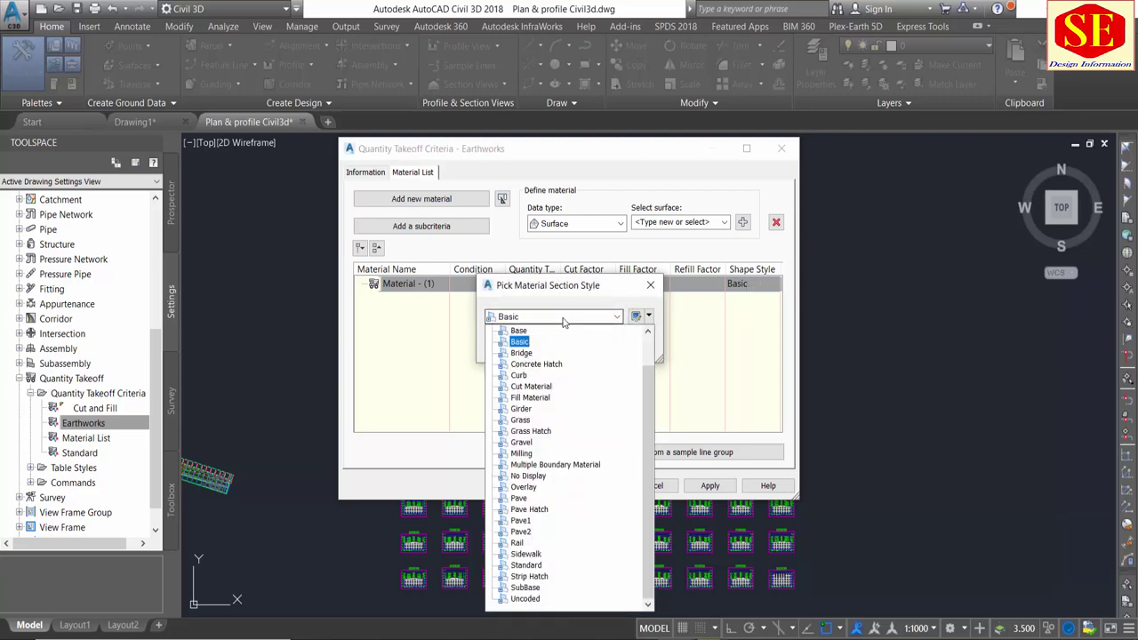
left_click(520, 344)
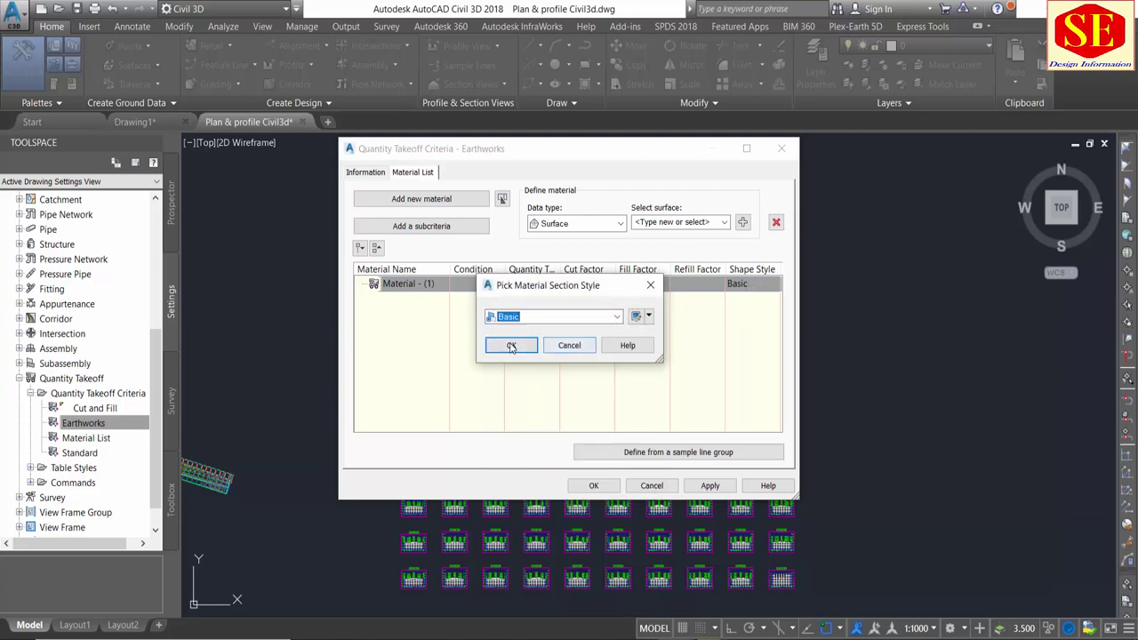
left_click(512, 346)
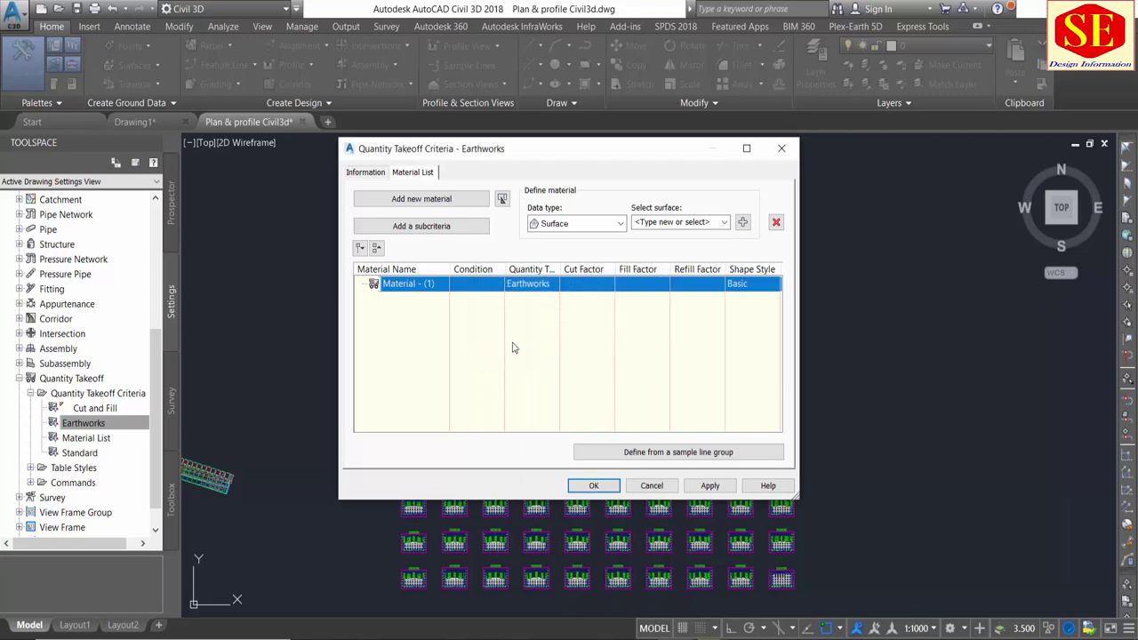
With data type Surface, add surfaces ccc and Datum to Material - (1)
left_click(597, 227)
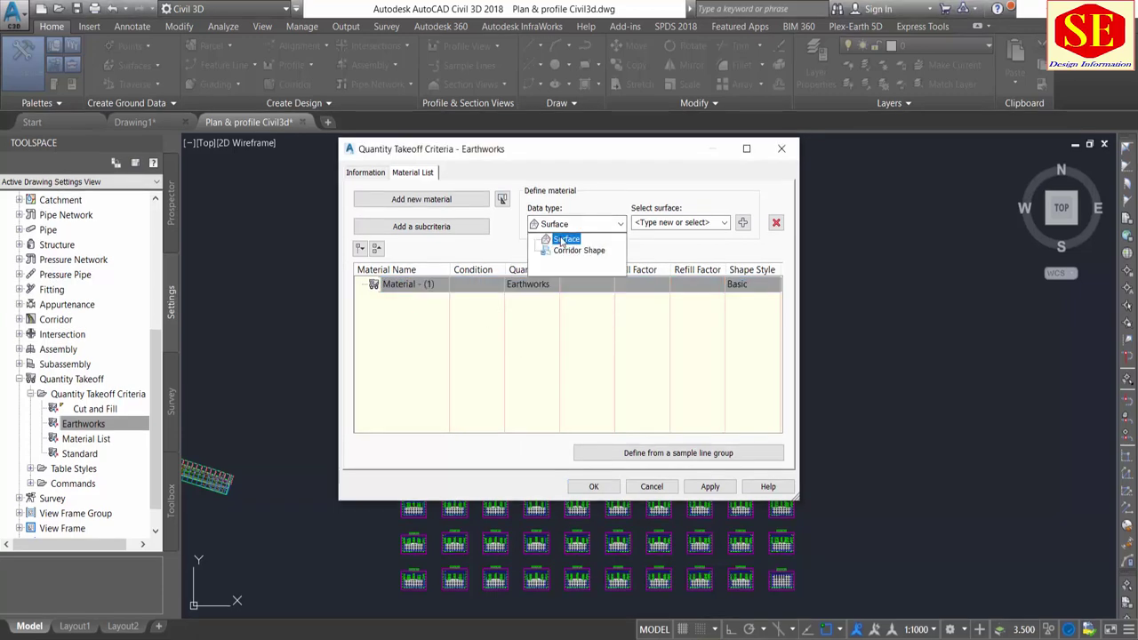
left_click(562, 239)
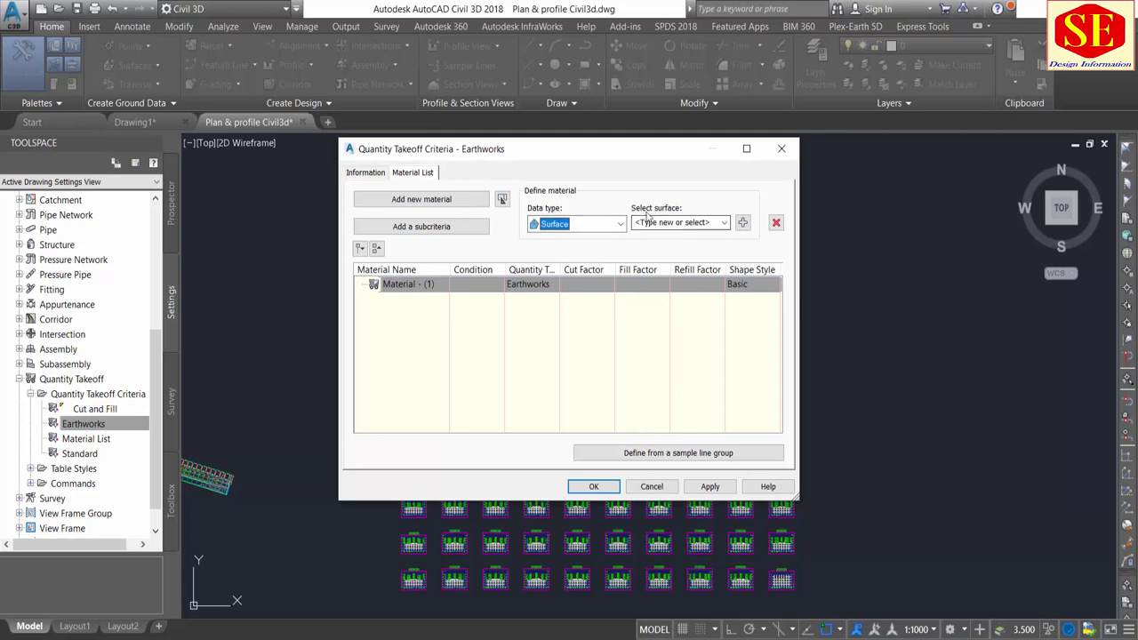
left_click(724, 223)
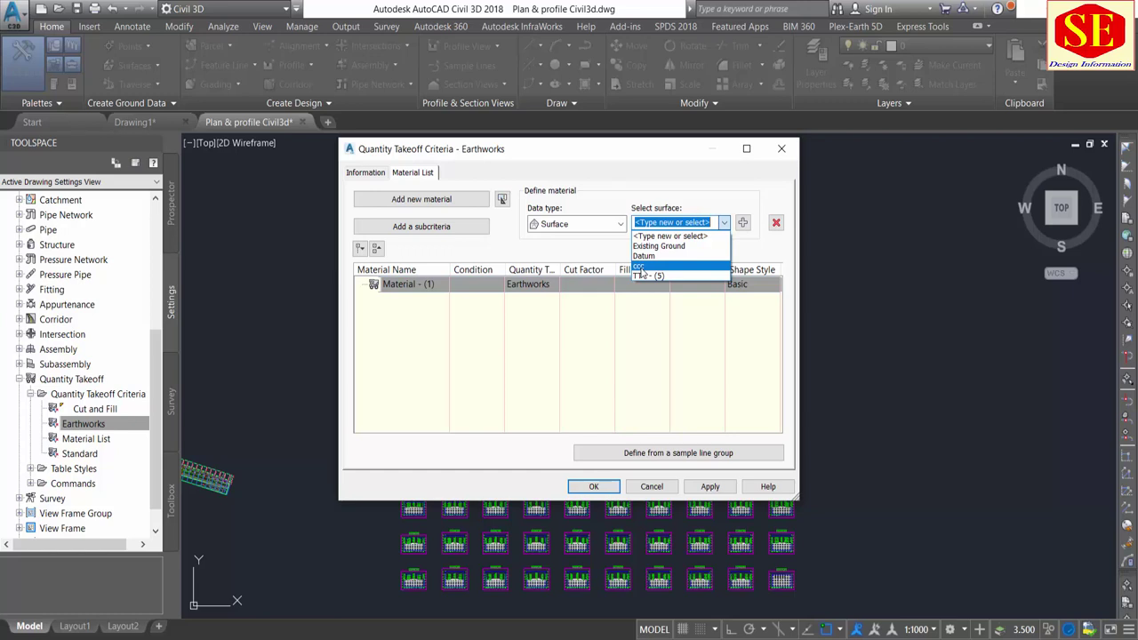
left_click(641, 268)
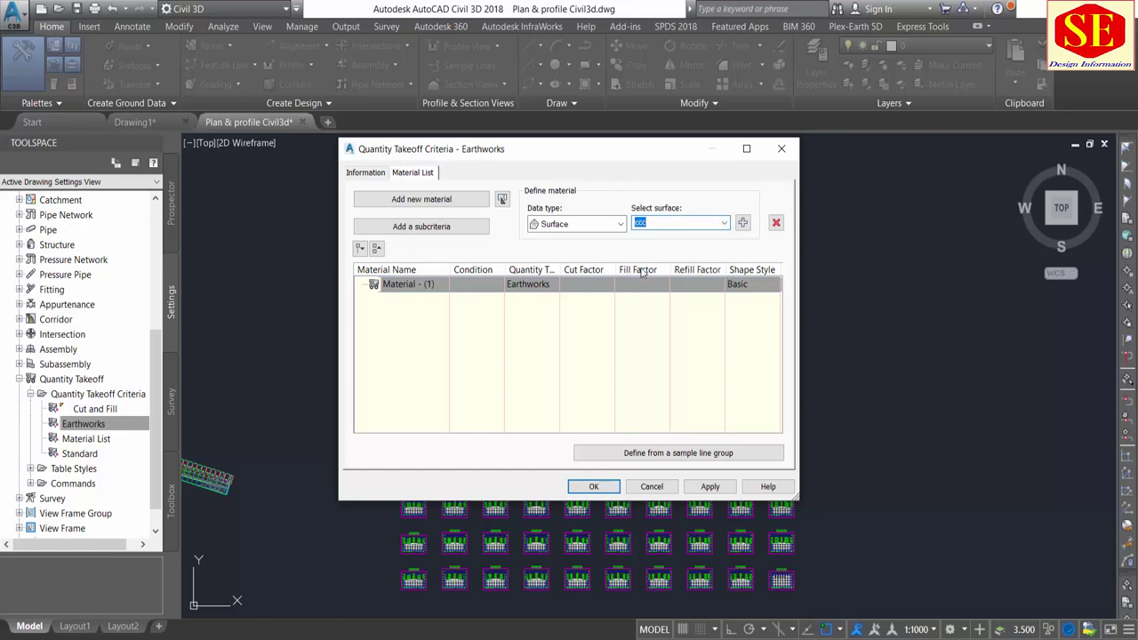
left_click(743, 222)
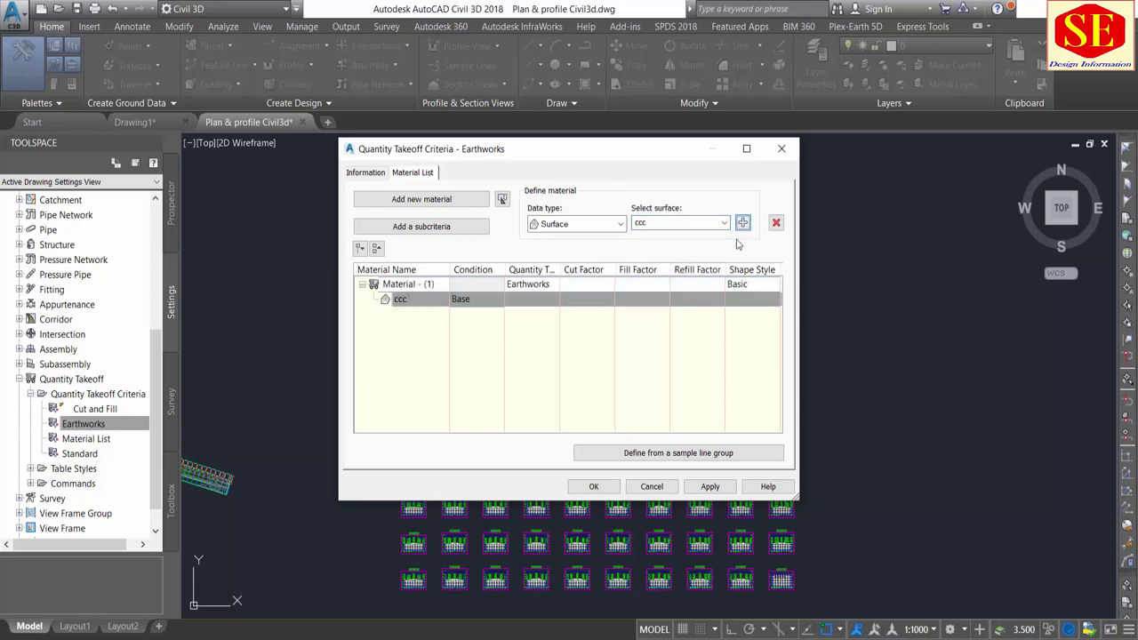
left_click(463, 299)
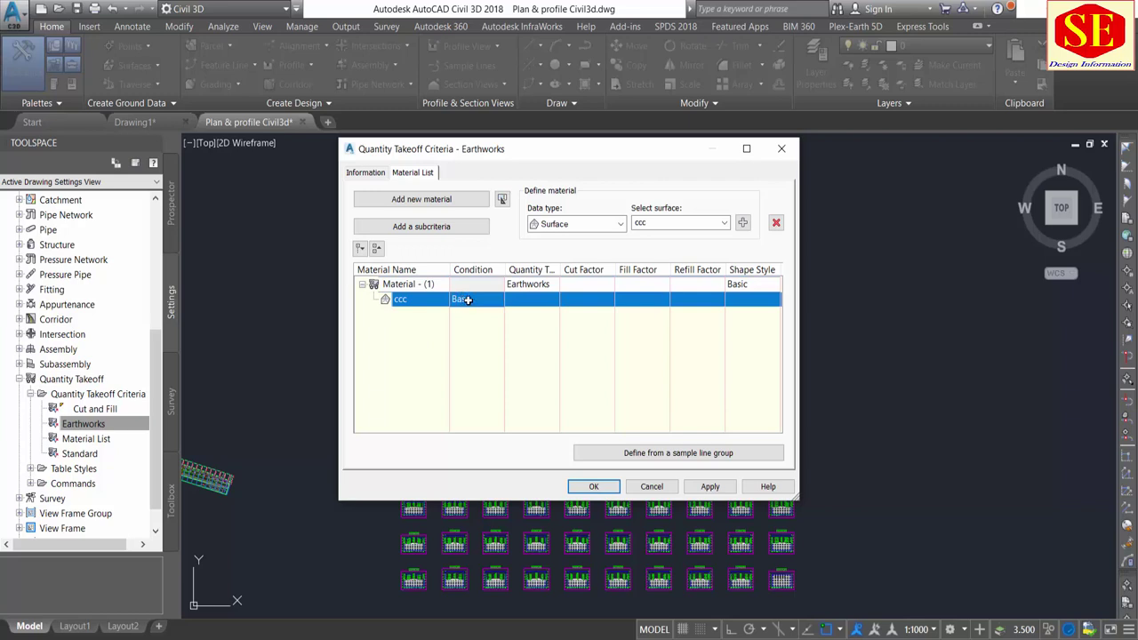
left_click(725, 223)
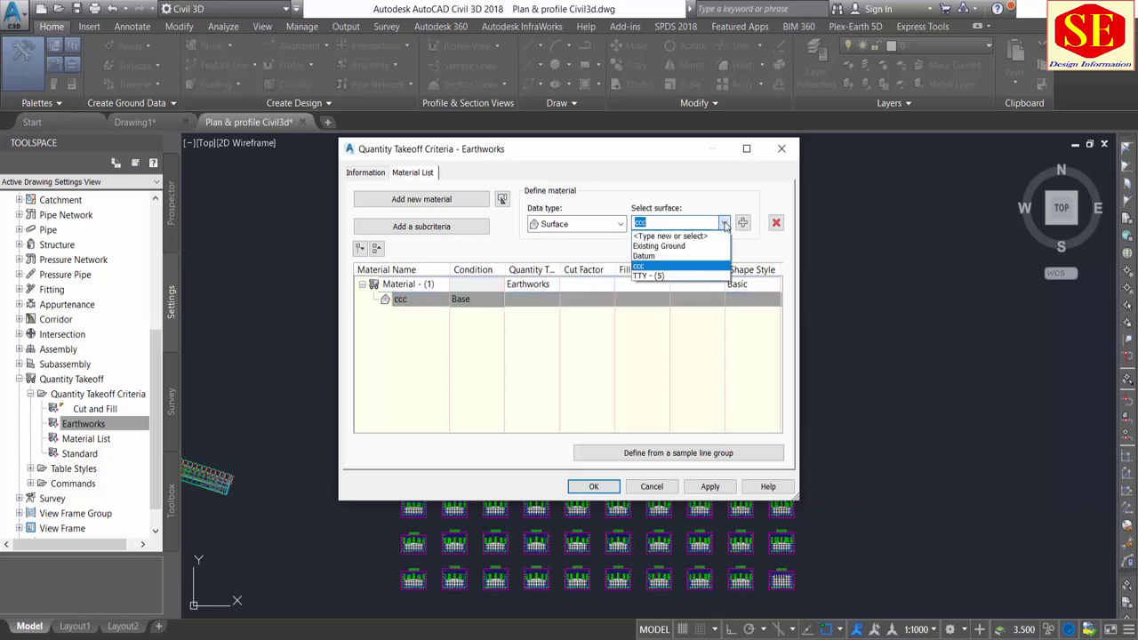
left_click(643, 256)
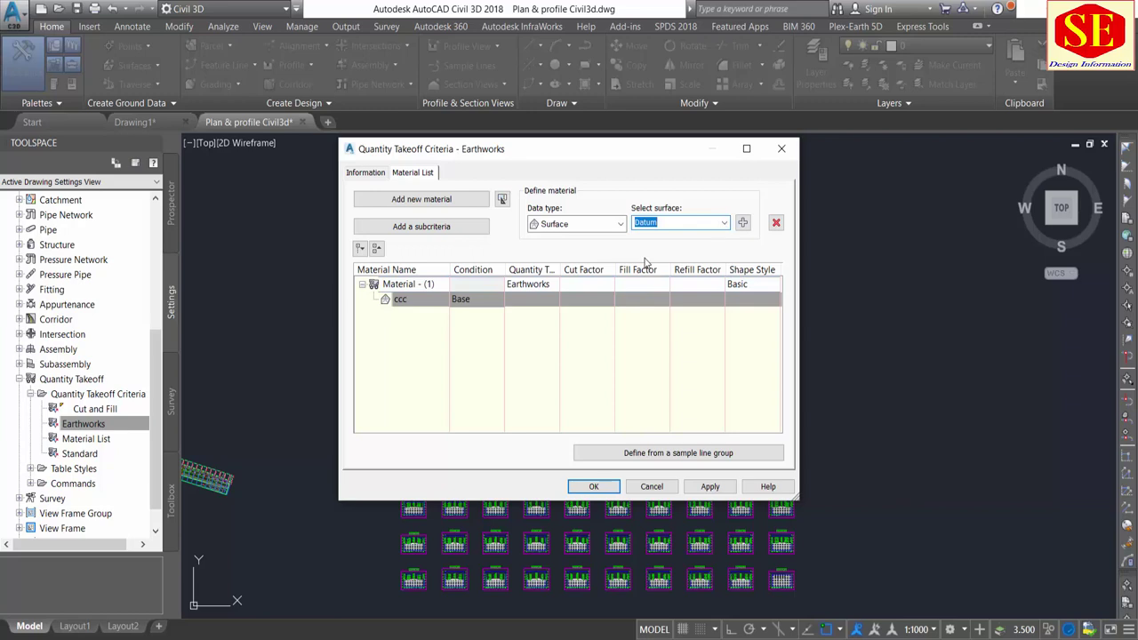
left_click(742, 223)
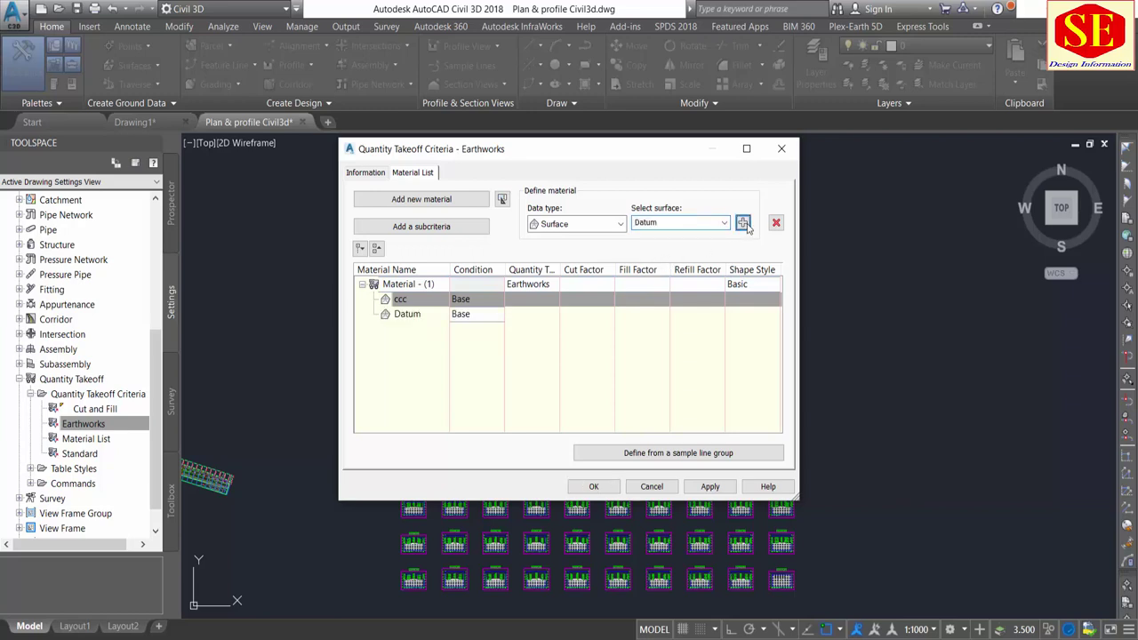
Set ccc's condition to Base and Datum's to Compare, then apply and close the criteria
left_click(469, 300)
left_click(425, 311)
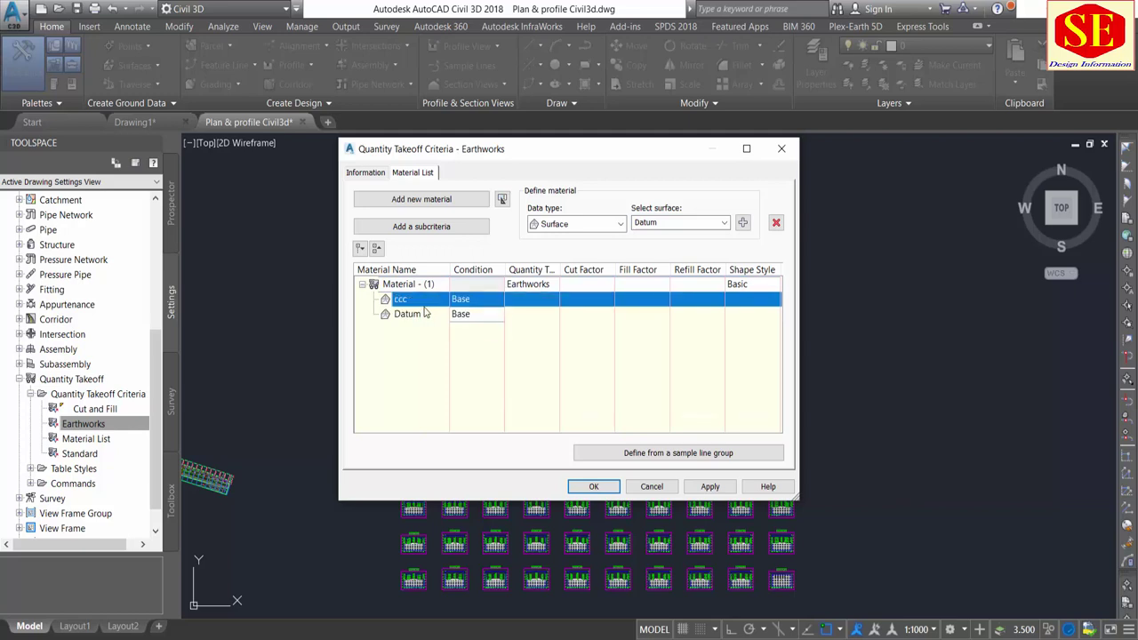
left_click(472, 315)
left_click(462, 330)
left_click(467, 317)
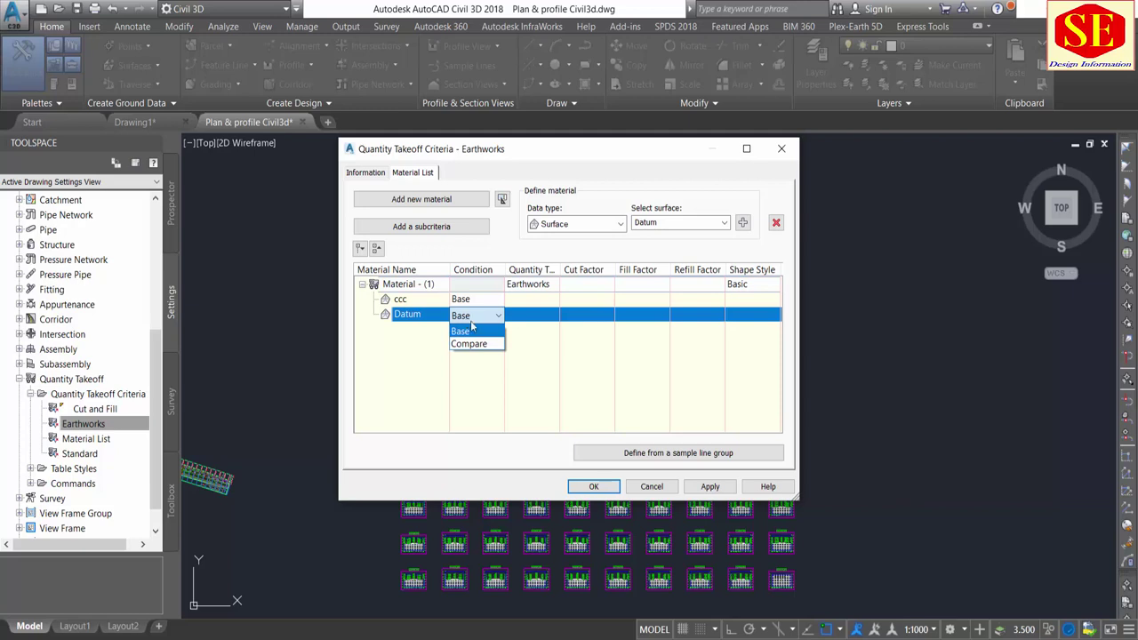
left_click(485, 347)
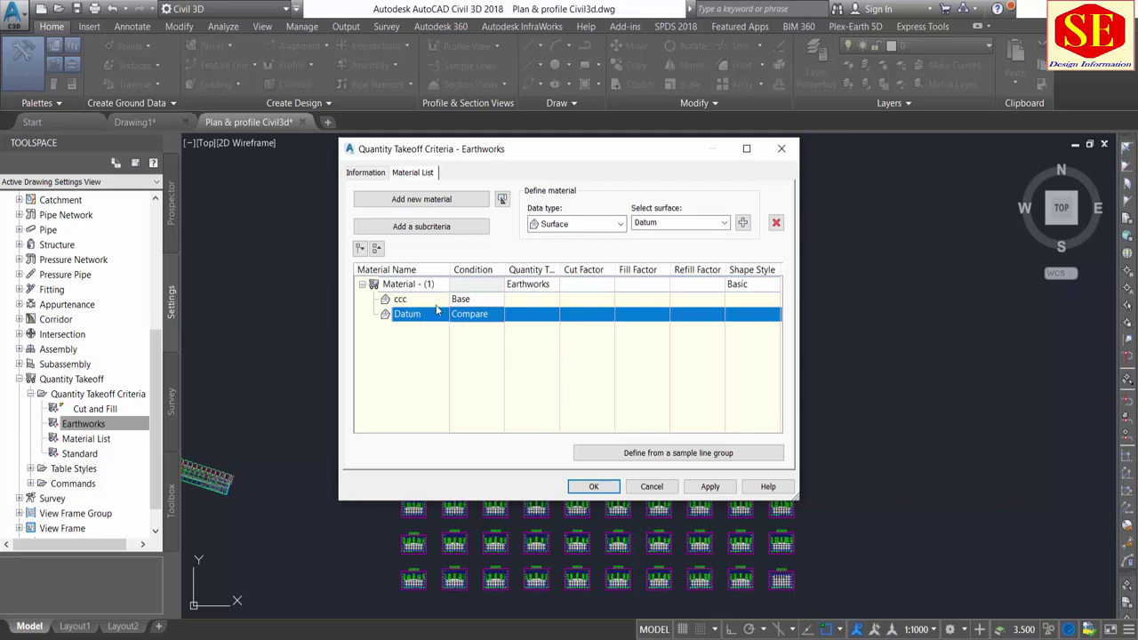
left_click(711, 486)
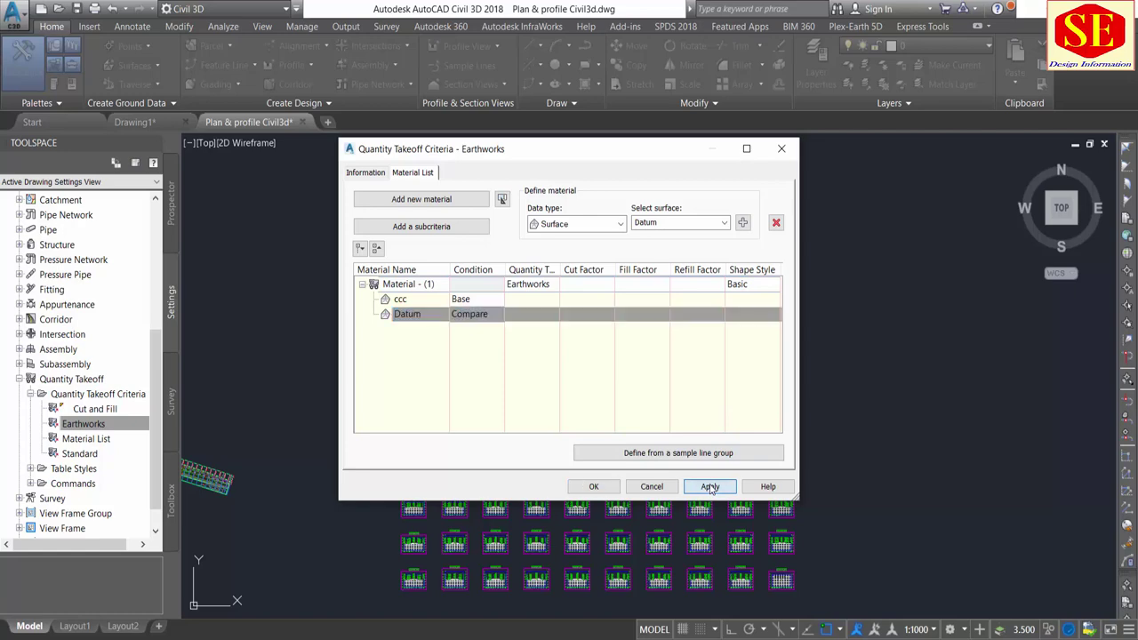
left_click(593, 486)
Bring the alignment's sample lines into view, select the 0+800 sample line and launch Compute Materials
middle_click(497, 189)
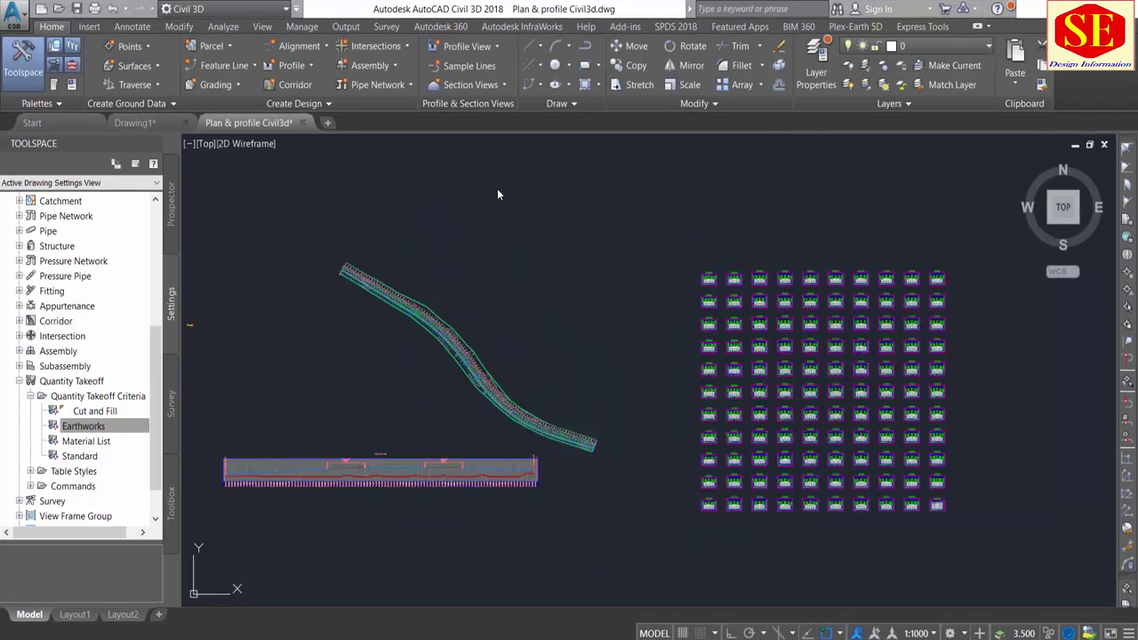
scroll(470, 326, "up", 5)
scroll(471, 325, "up", 1)
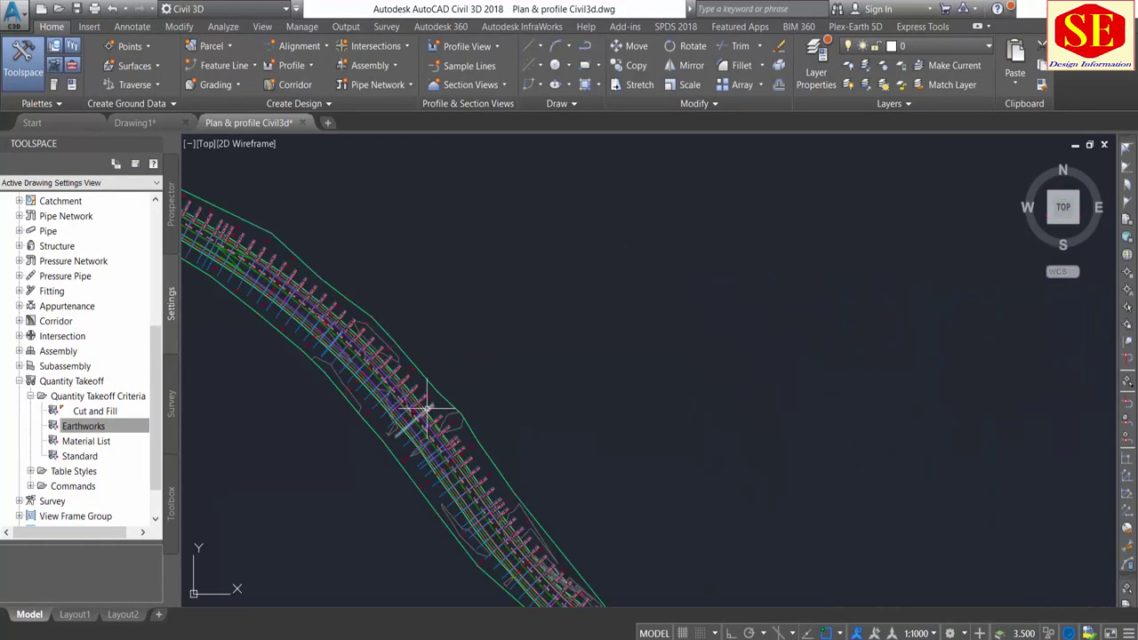
scroll(418, 414, "up", 2)
middle_click_drag(444, 360, 808, 333)
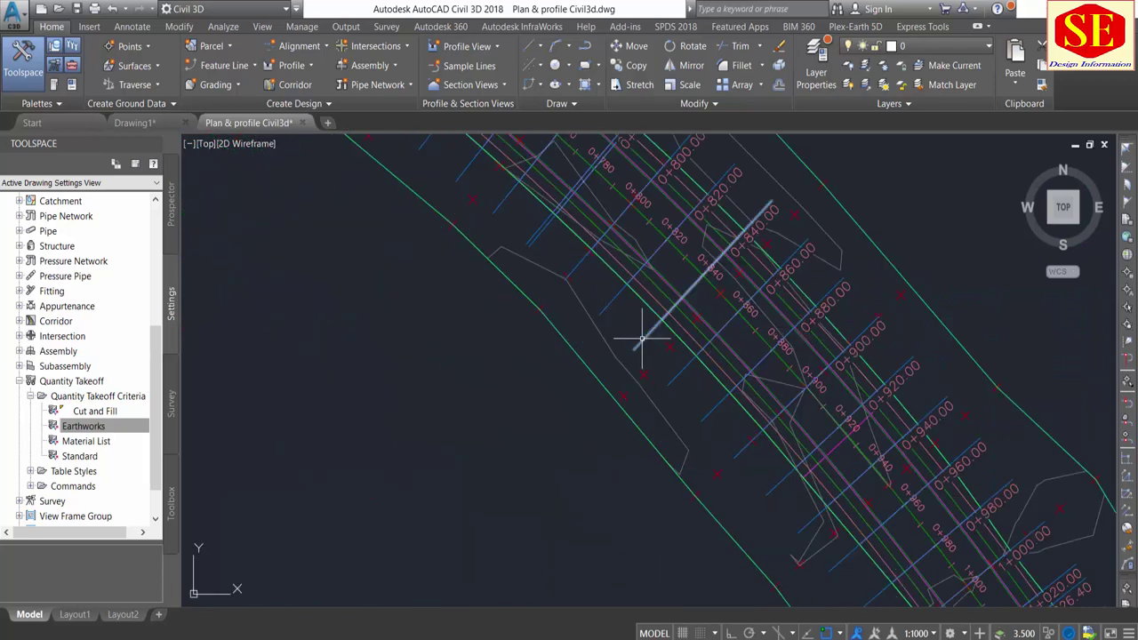
left_click(608, 293)
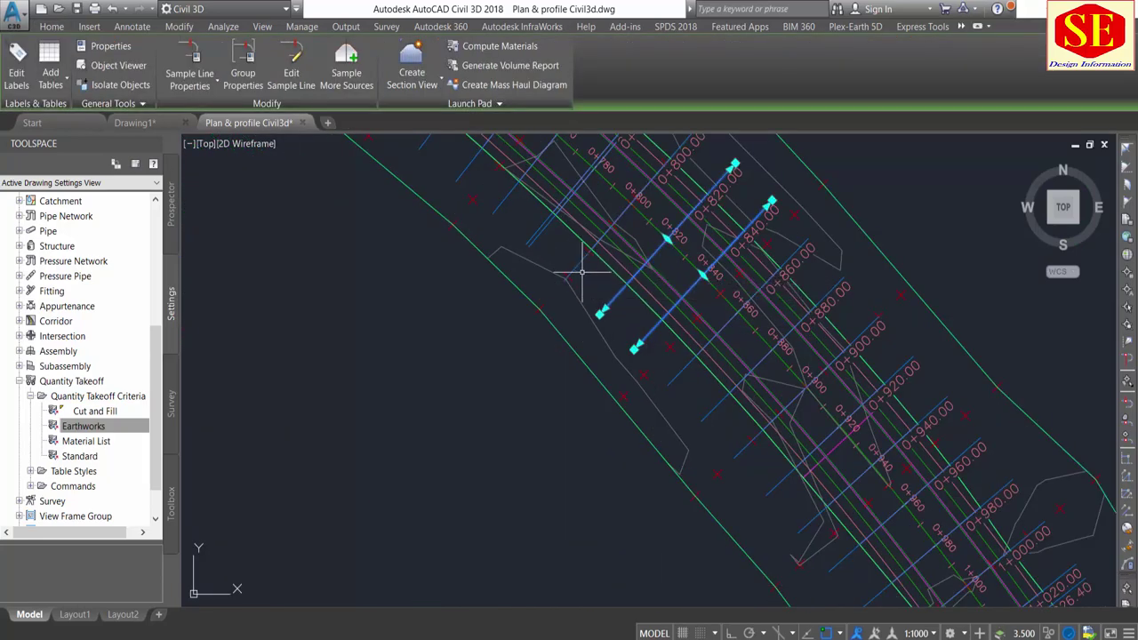
key("Escape")
left_click(586, 253)
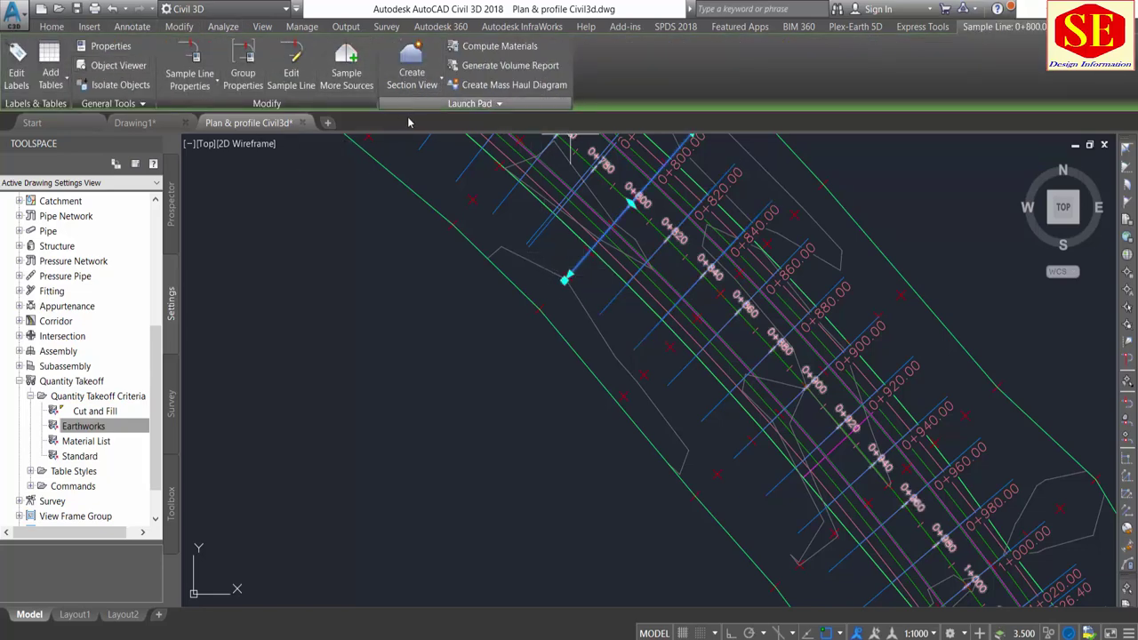
left_click(491, 46)
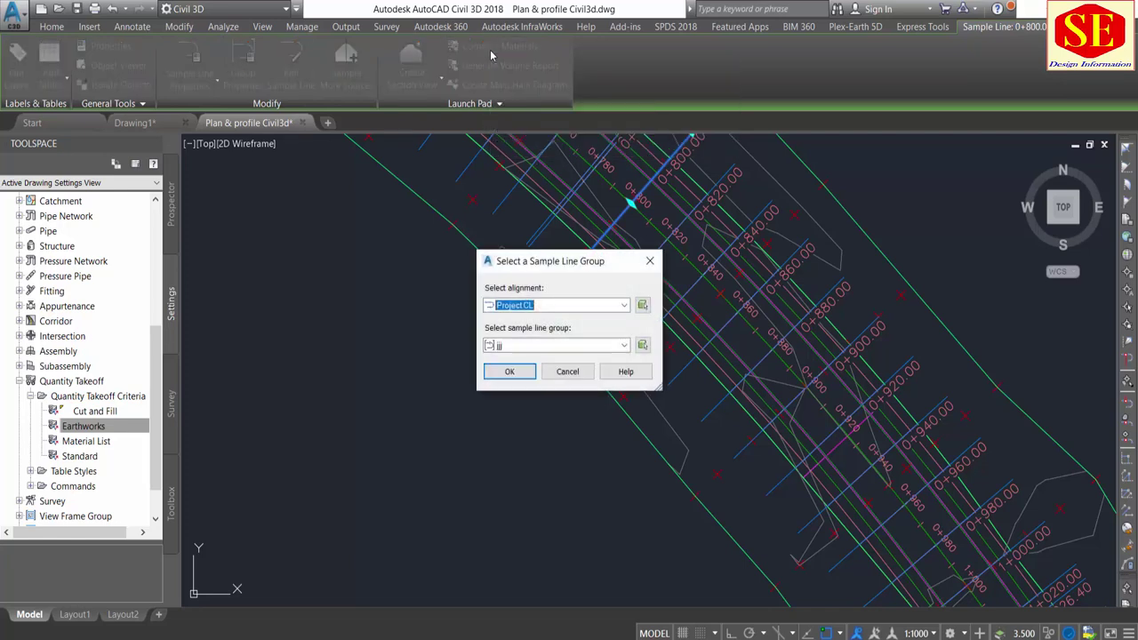
Keep alignment Project CL, choose sample line group SL Collection - 5, and confirm
left_click_drag(558, 256, 574, 199)
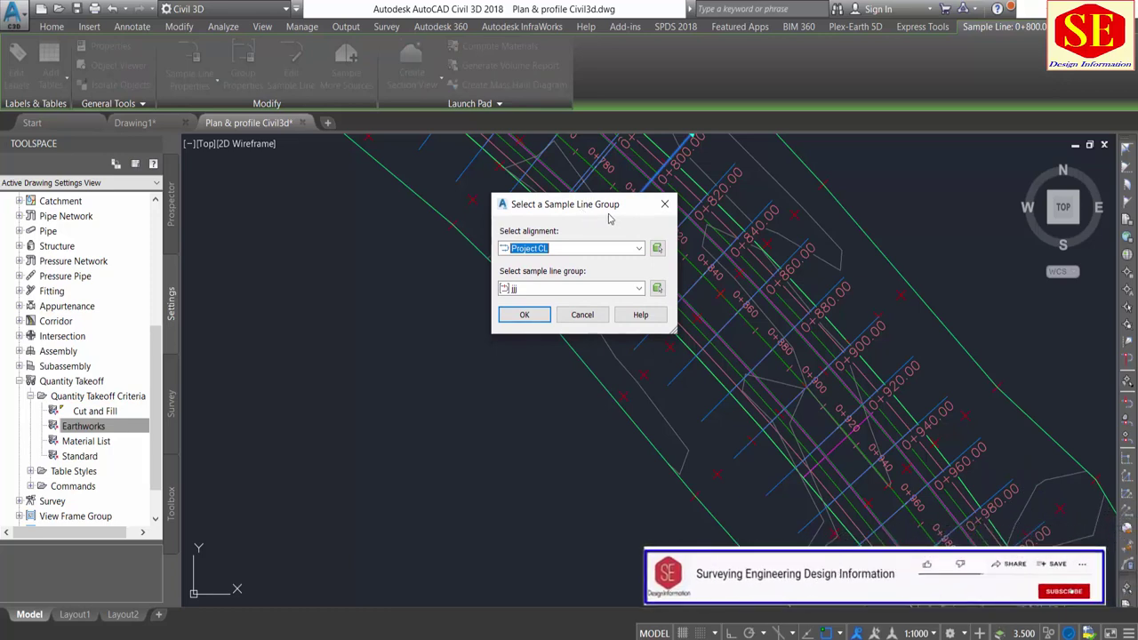
left_click(600, 255)
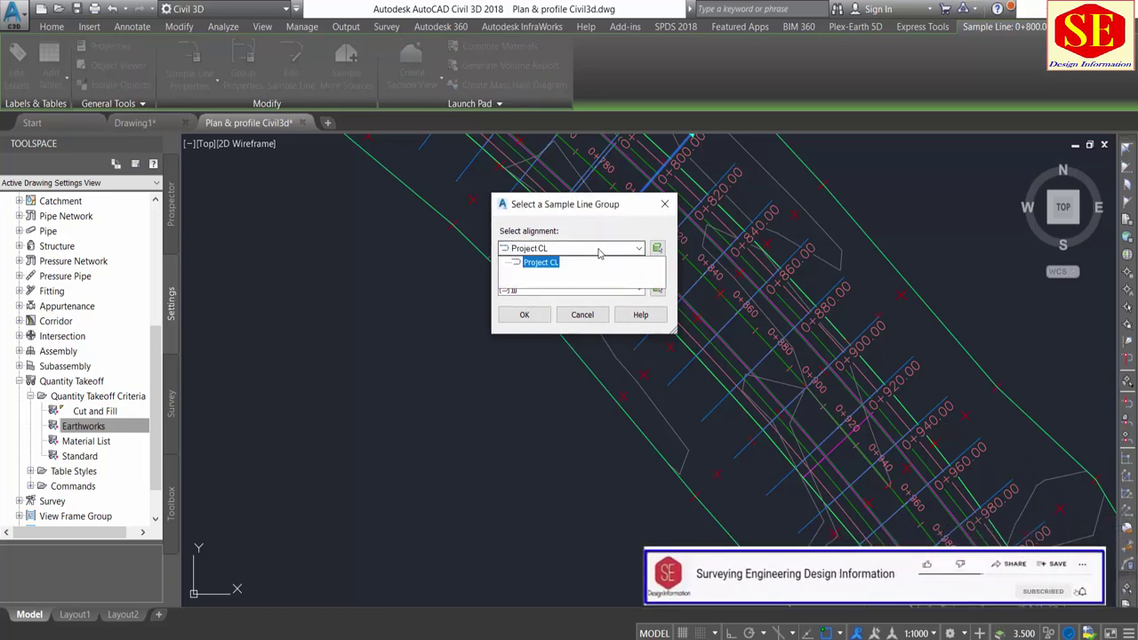
left_click(541, 263)
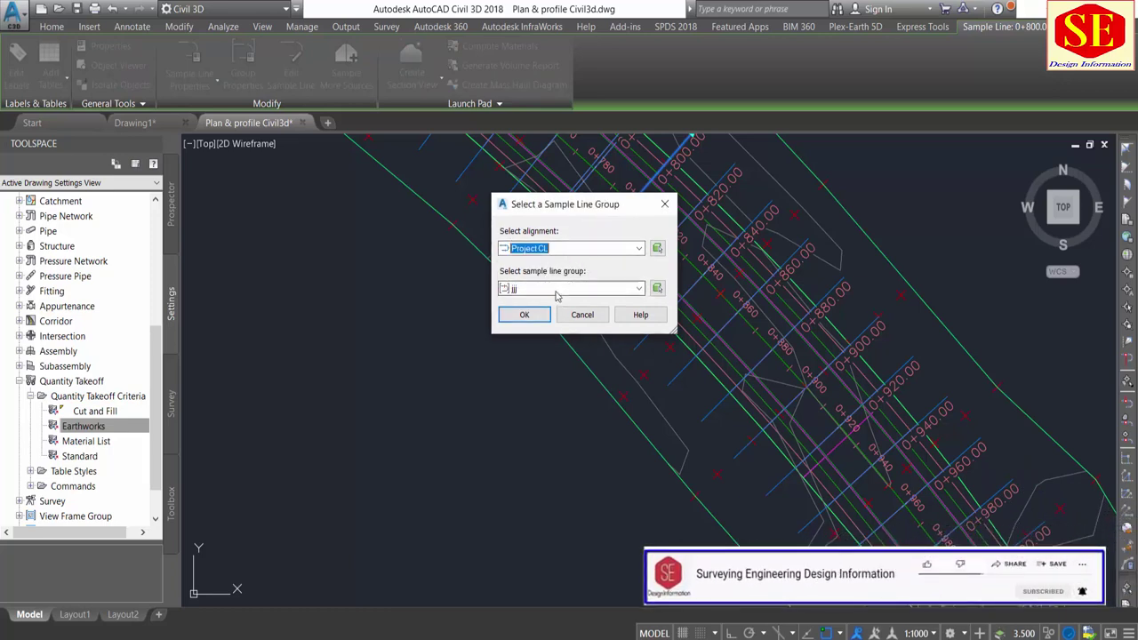
left_click(558, 291)
left_click(553, 308)
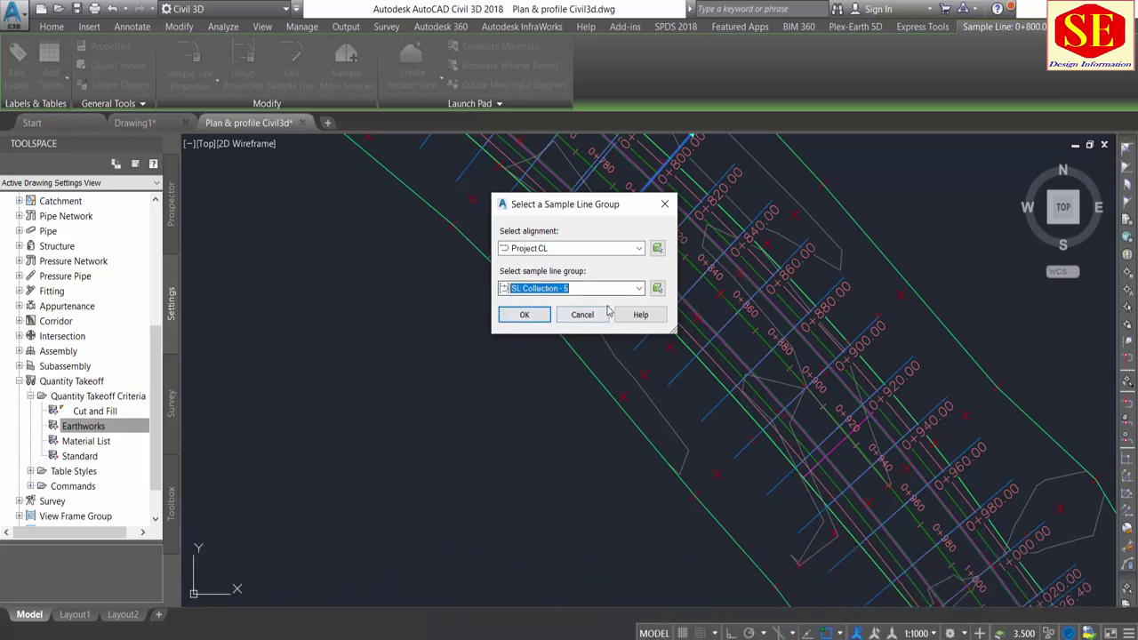
left_click(525, 318)
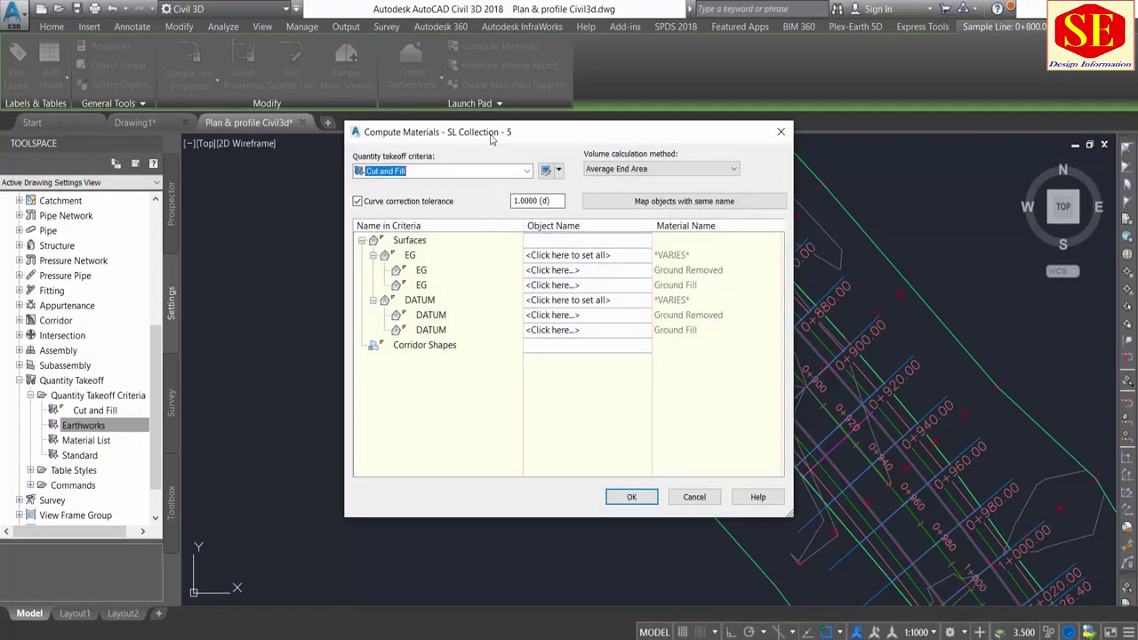
Turn off curve correction tolerance and switch the quantity takeoff criteria to Earthworks
left_click_drag(491, 136, 538, 140)
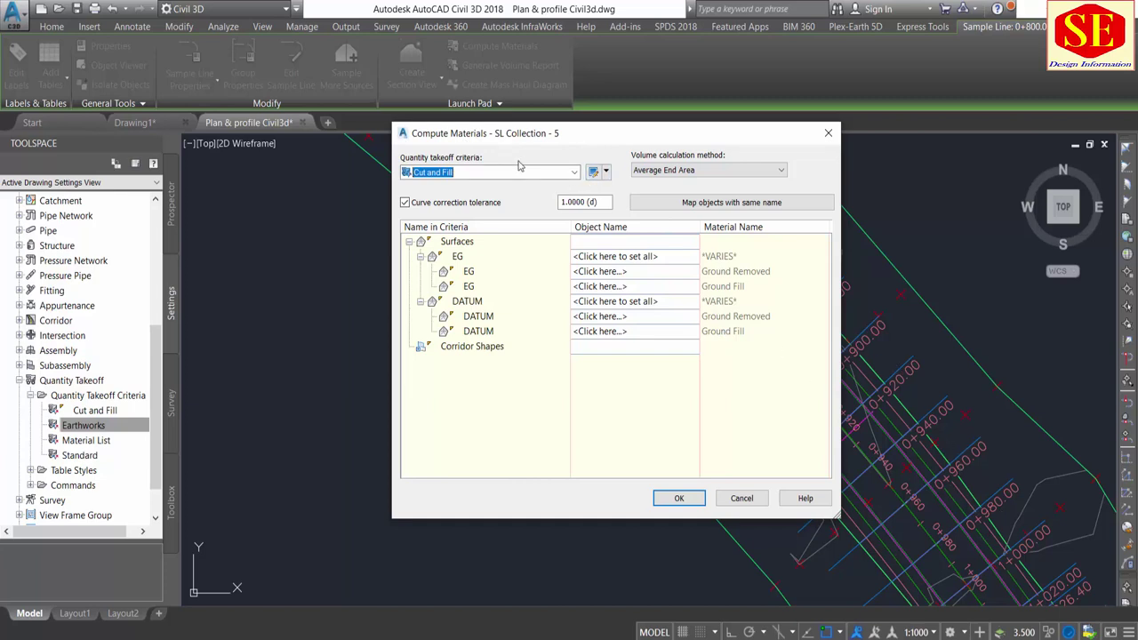
left_click(486, 204)
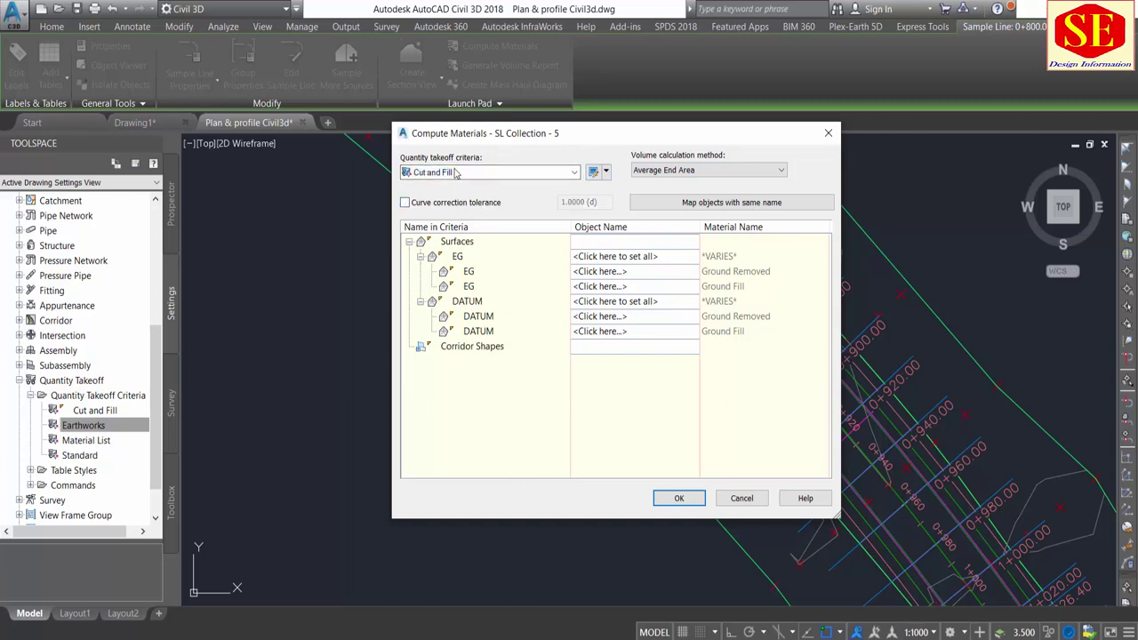
left_click(504, 172)
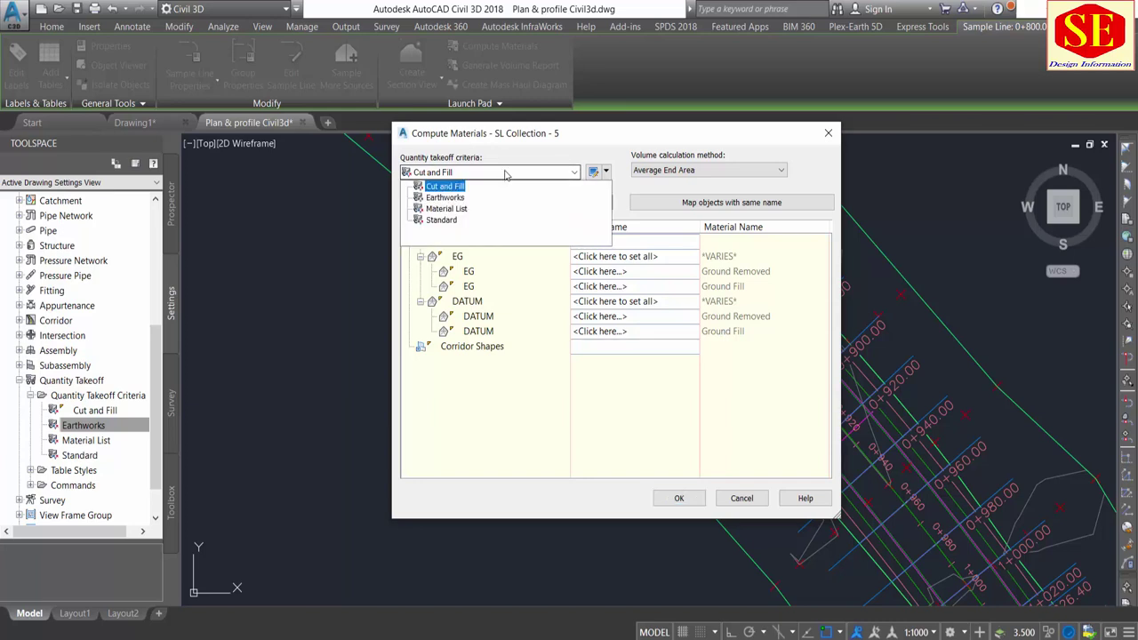
left_click(443, 197)
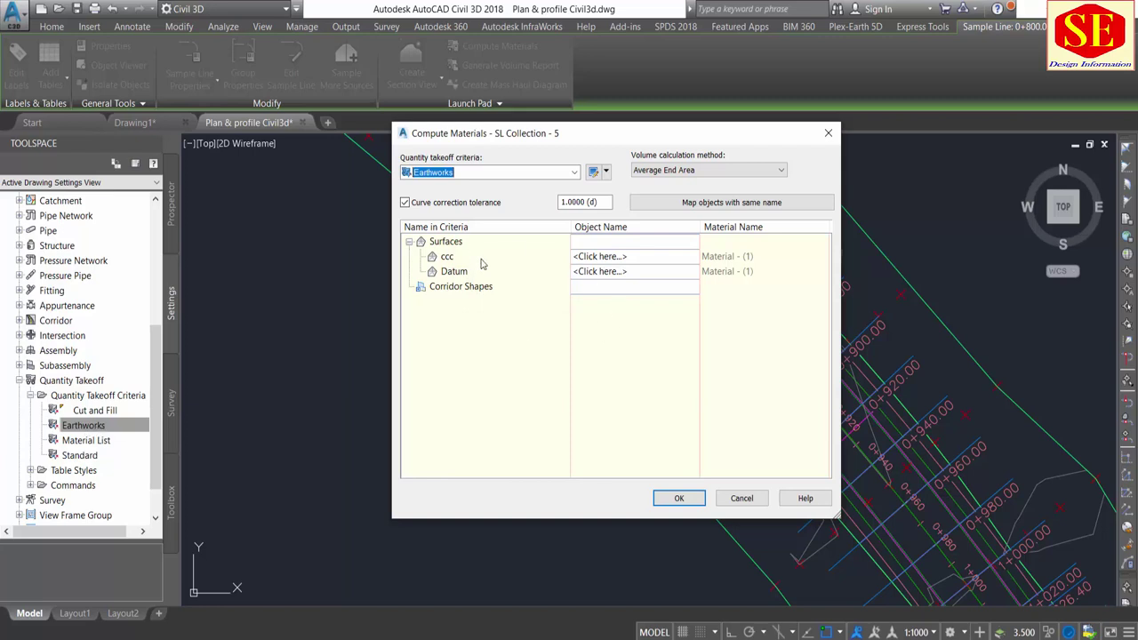
Map ccc to surface ccc and Datum to TTY TTY - (5), keep Average End Area, and close
left_click(628, 258)
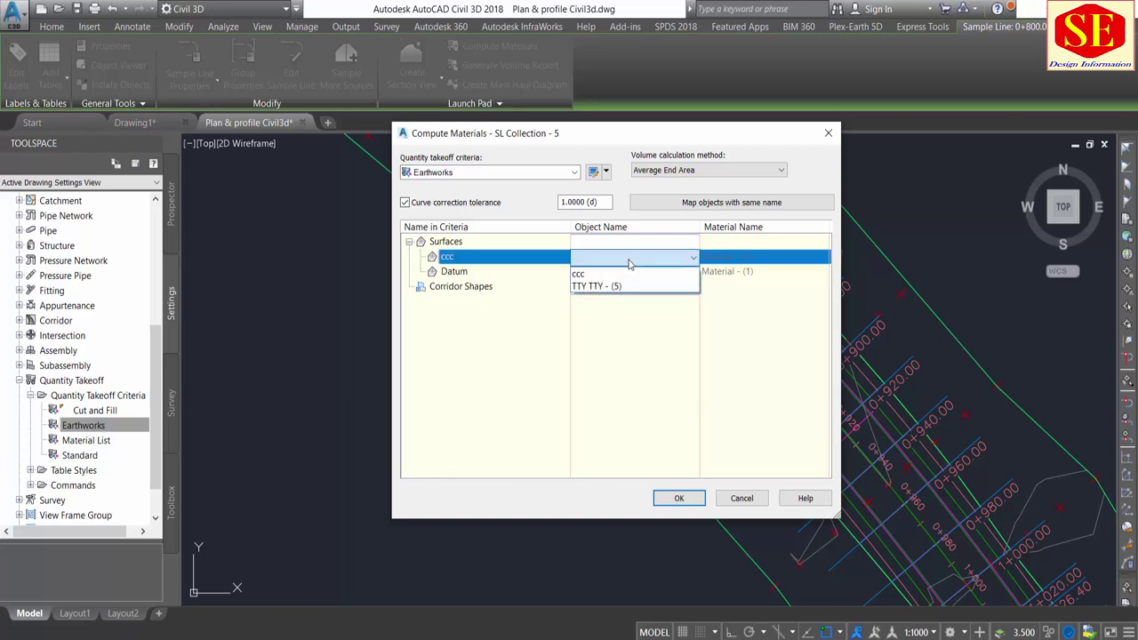
left_click(582, 275)
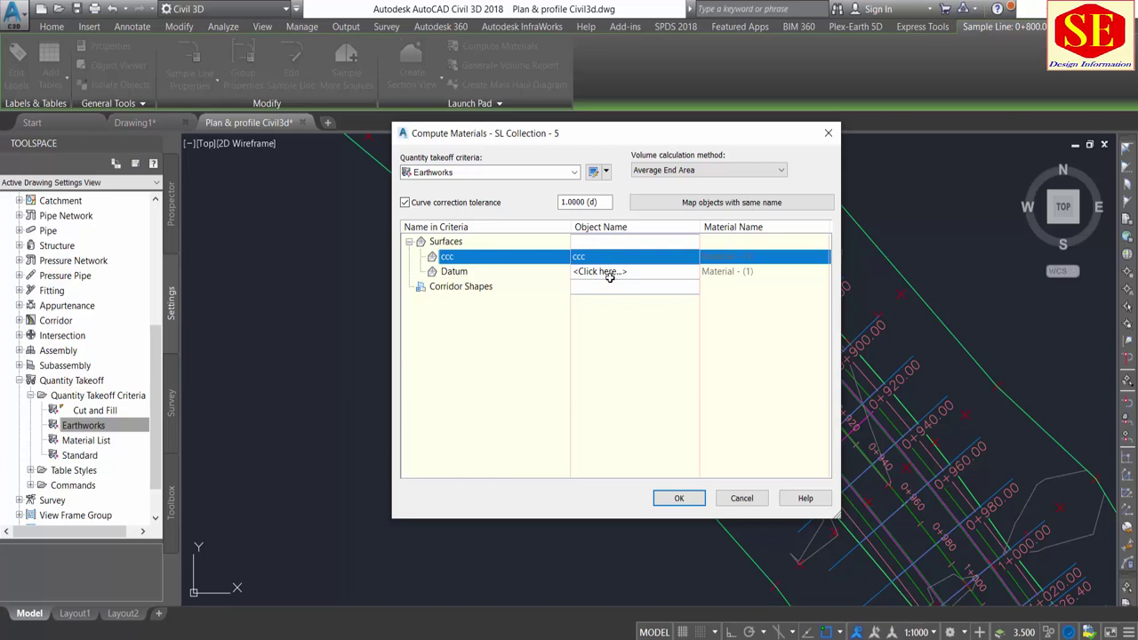
left_click(609, 273)
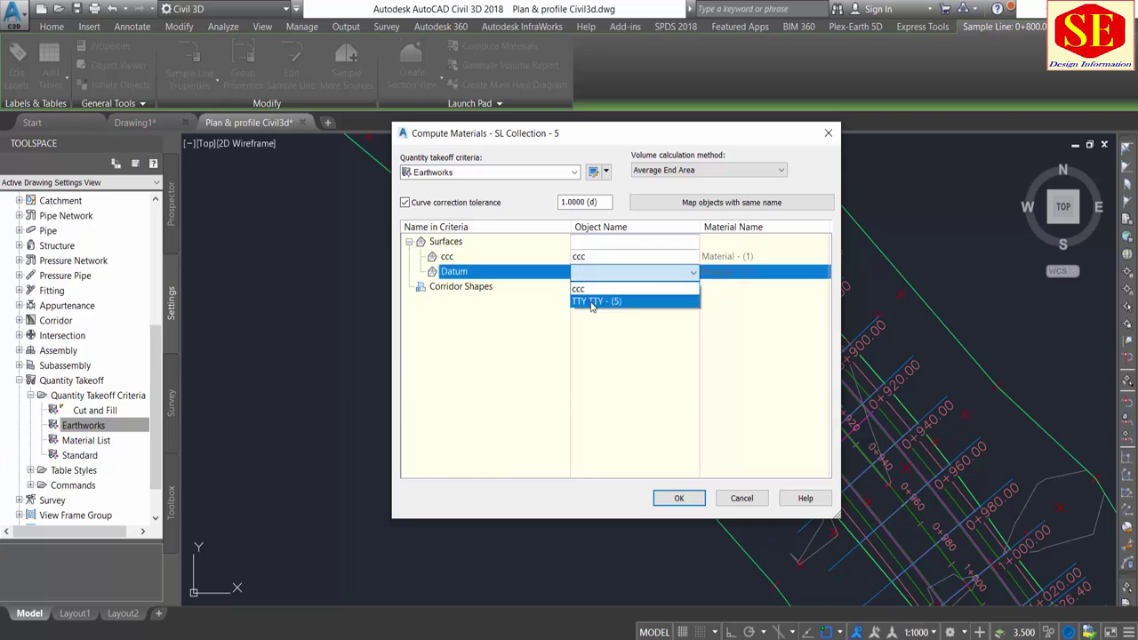
left_click(591, 302)
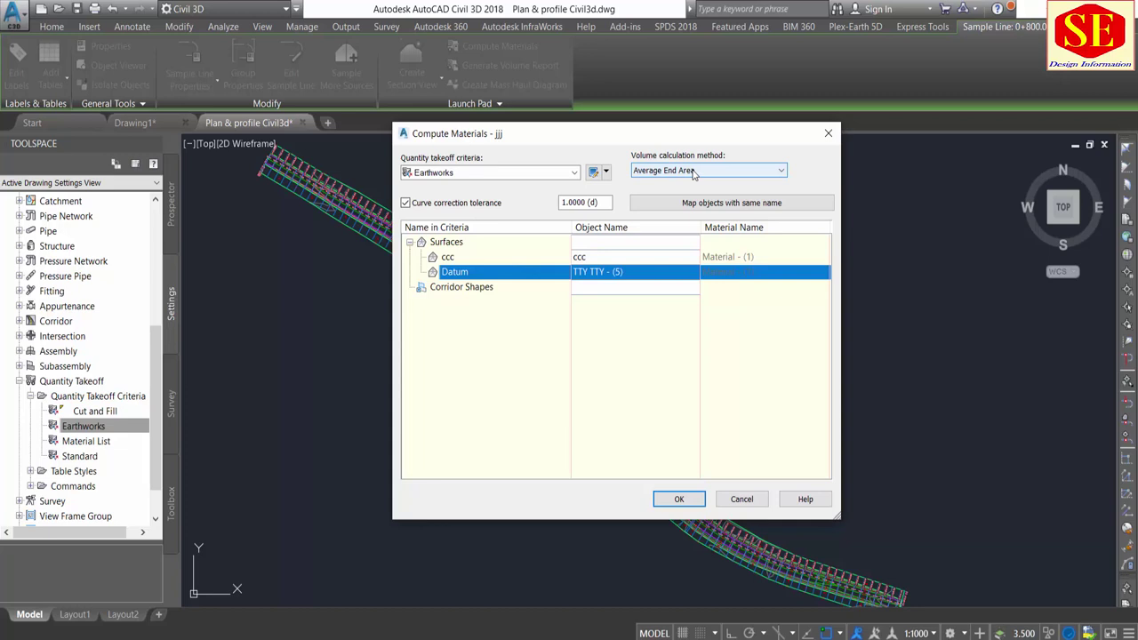
left_click(695, 171)
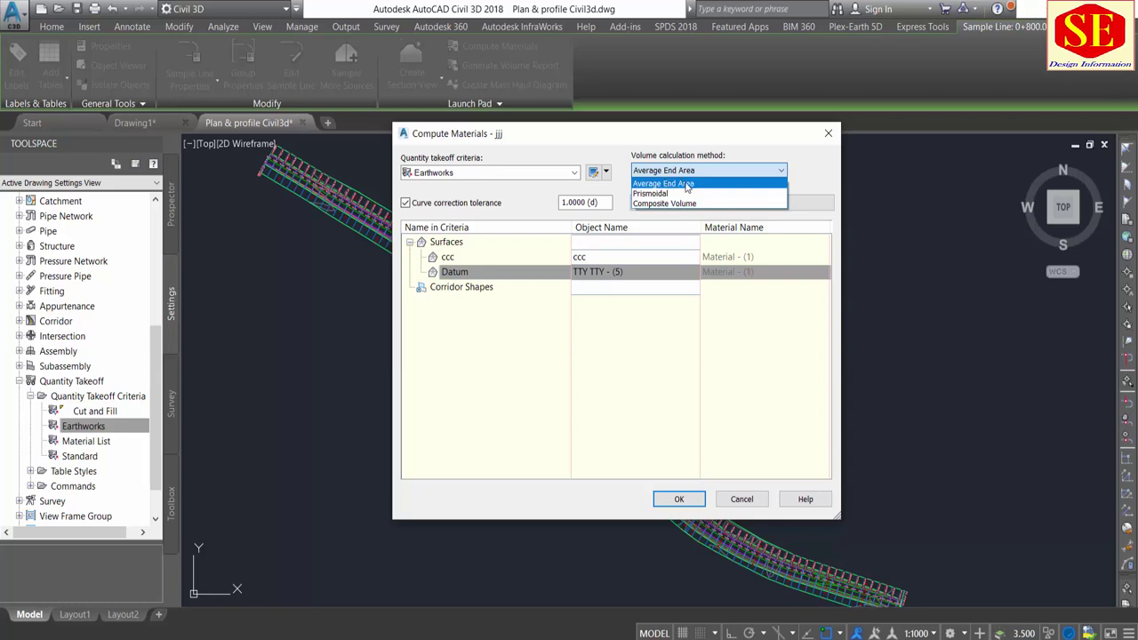
left_click(696, 184)
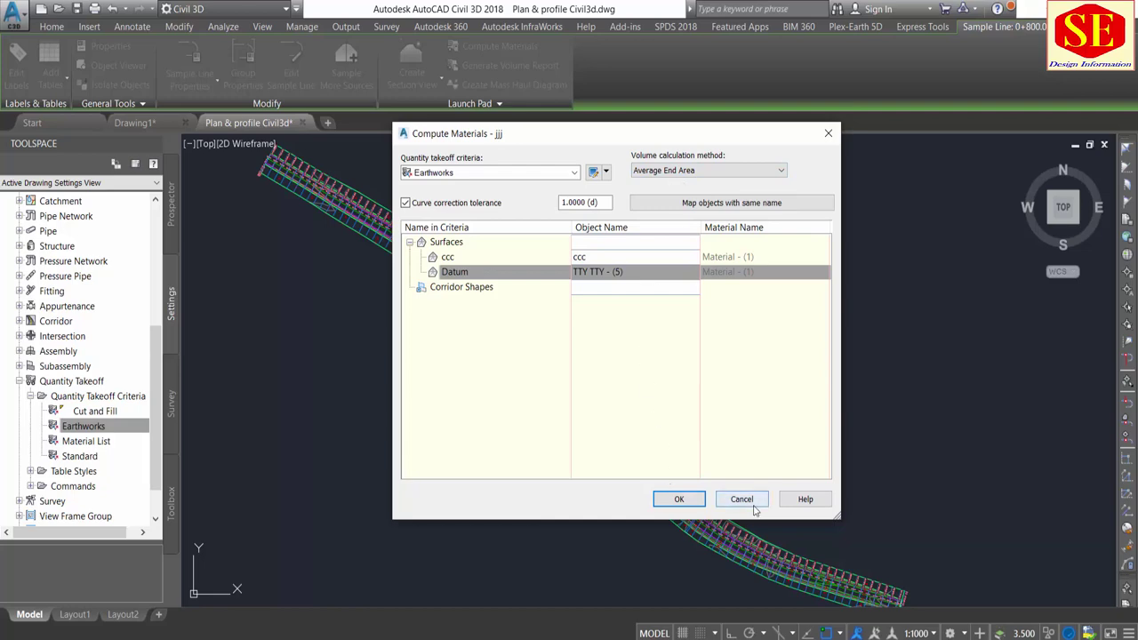
left_click(677, 499)
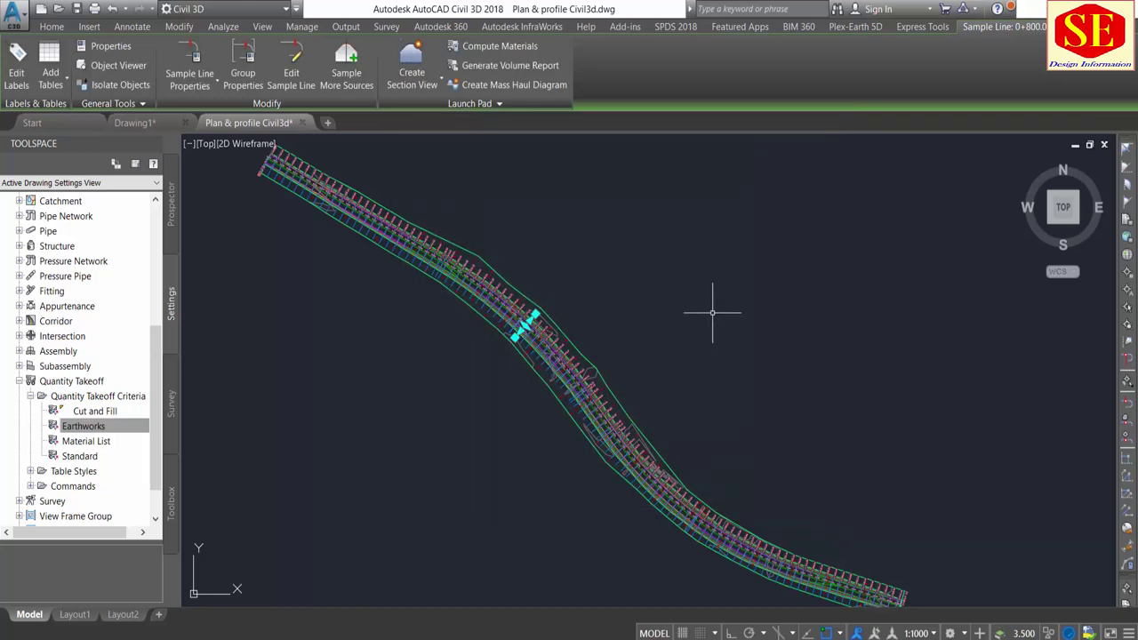
Choose Add Tables > Total Volume on the Sample Line ribbon
left_click(57, 83)
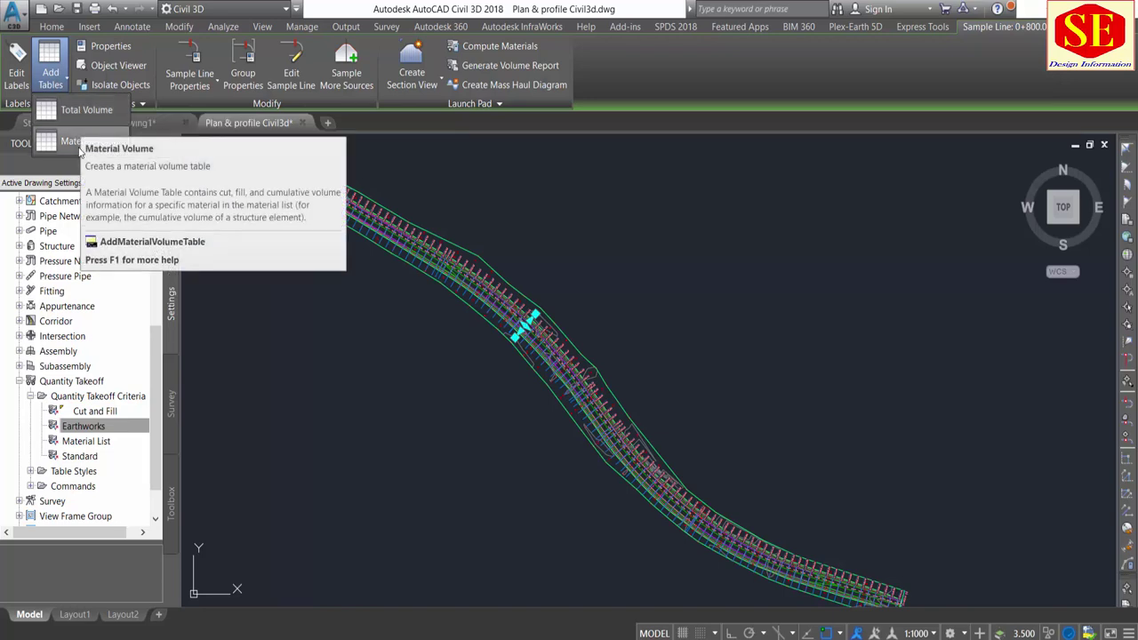
left_click(85, 115)
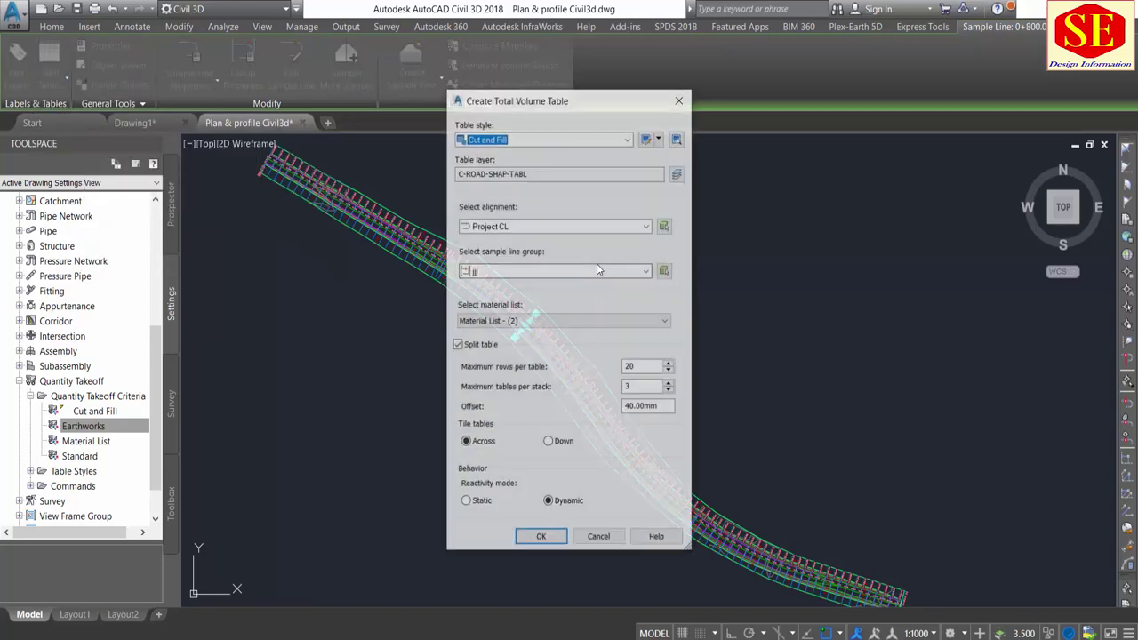
Keep Cut and Fill style and Project CL, pick SL Collection - 5 and Material List - (1), and confirm
left_click(524, 140)
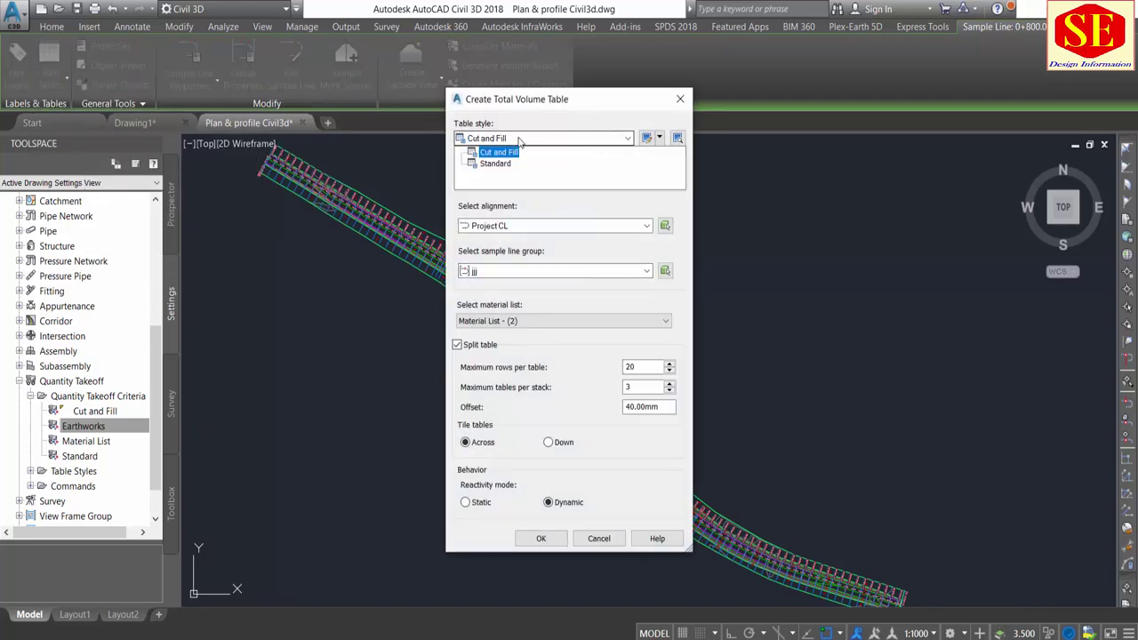
left_click(520, 139)
left_click(541, 139)
left_click(515, 153)
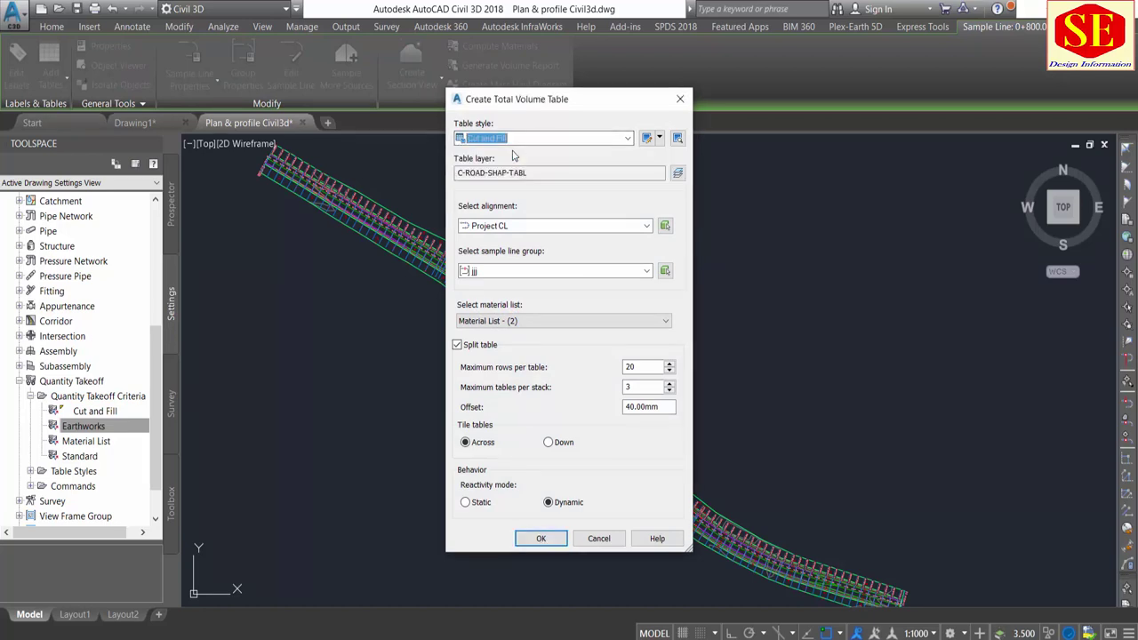
left_click(550, 225)
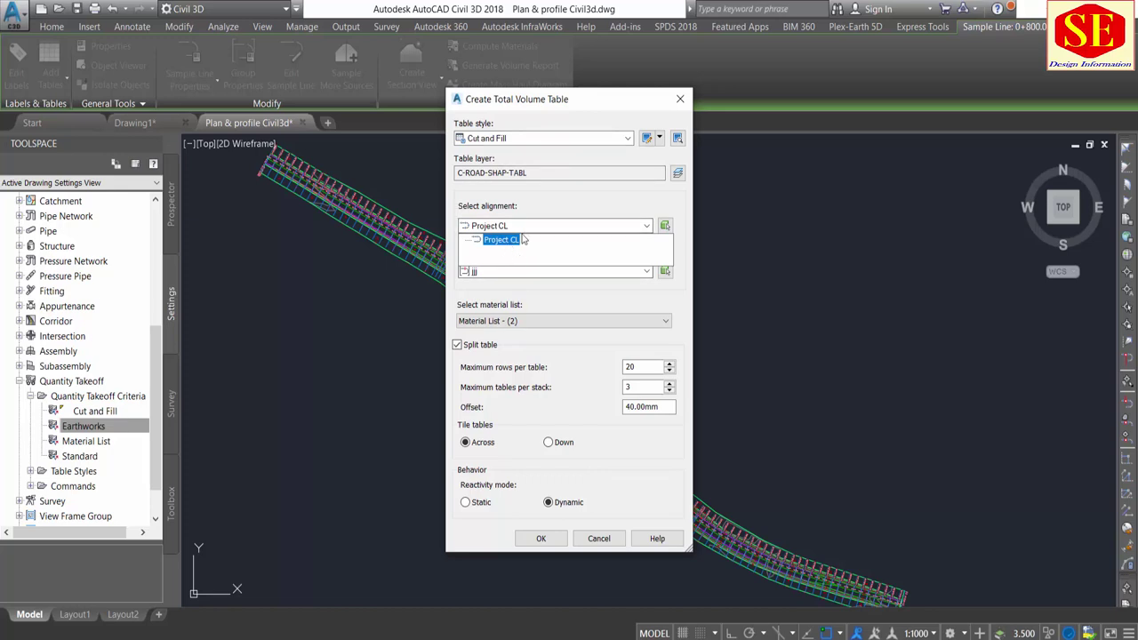
left_click(525, 238)
left_click(533, 271)
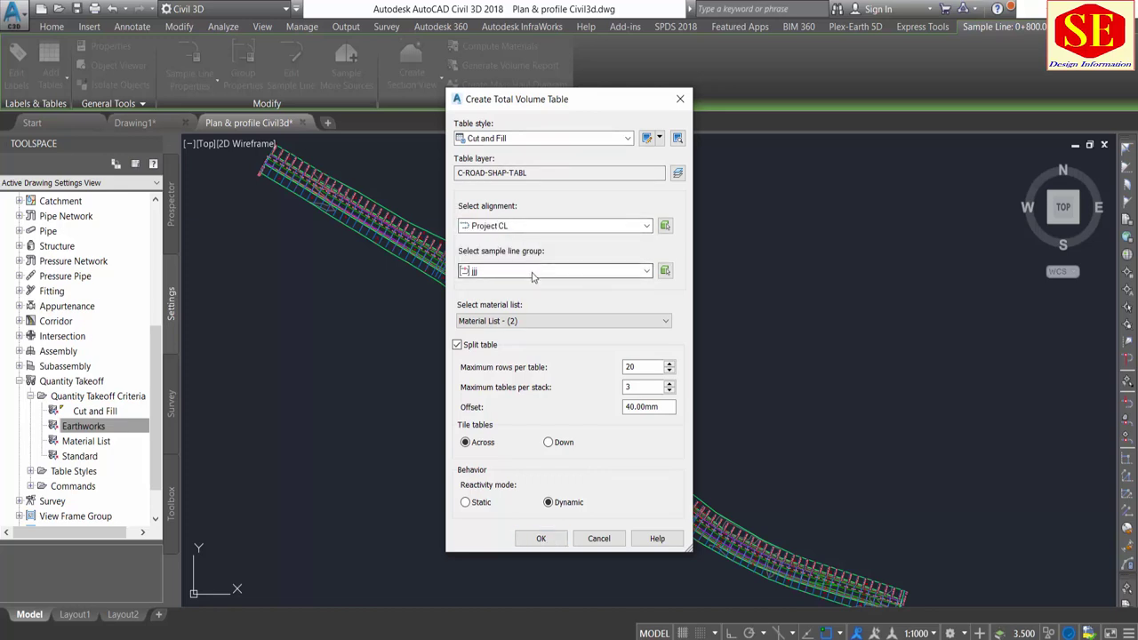
left_click(511, 296)
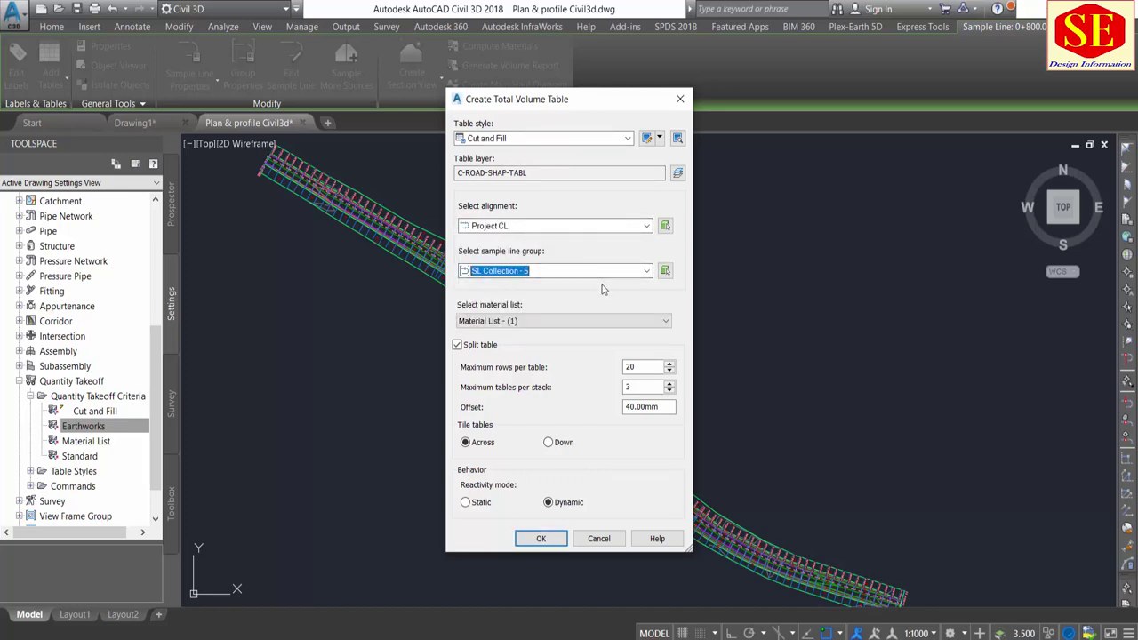
left_click(563, 325)
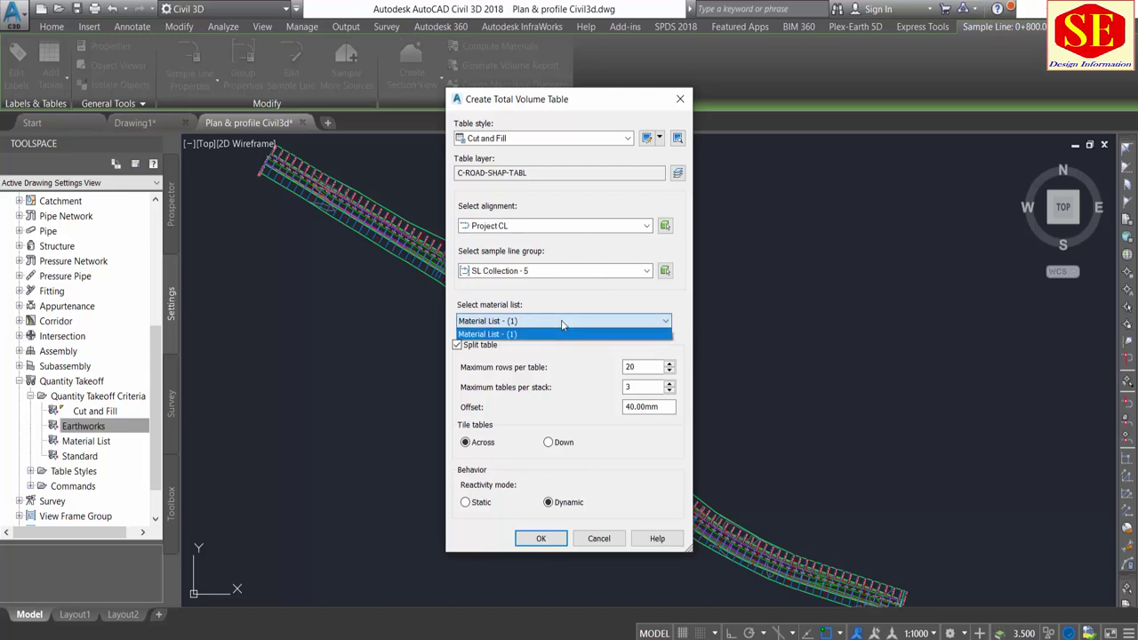
left_click(533, 334)
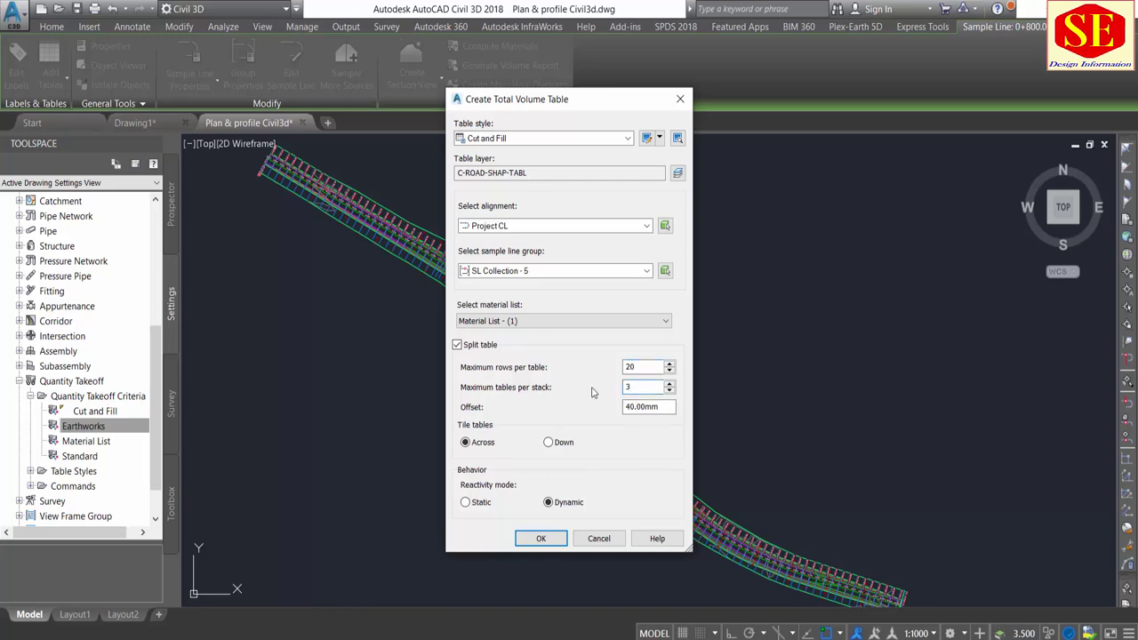
left_click(546, 540)
scroll(708, 311, "down", 2)
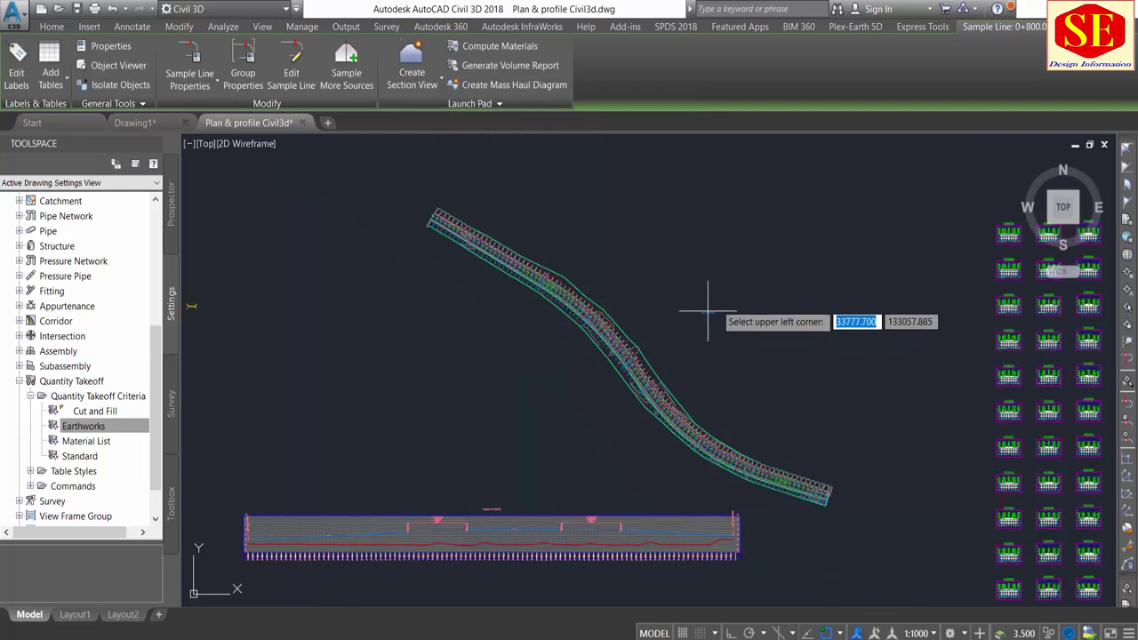
left_click(715, 203)
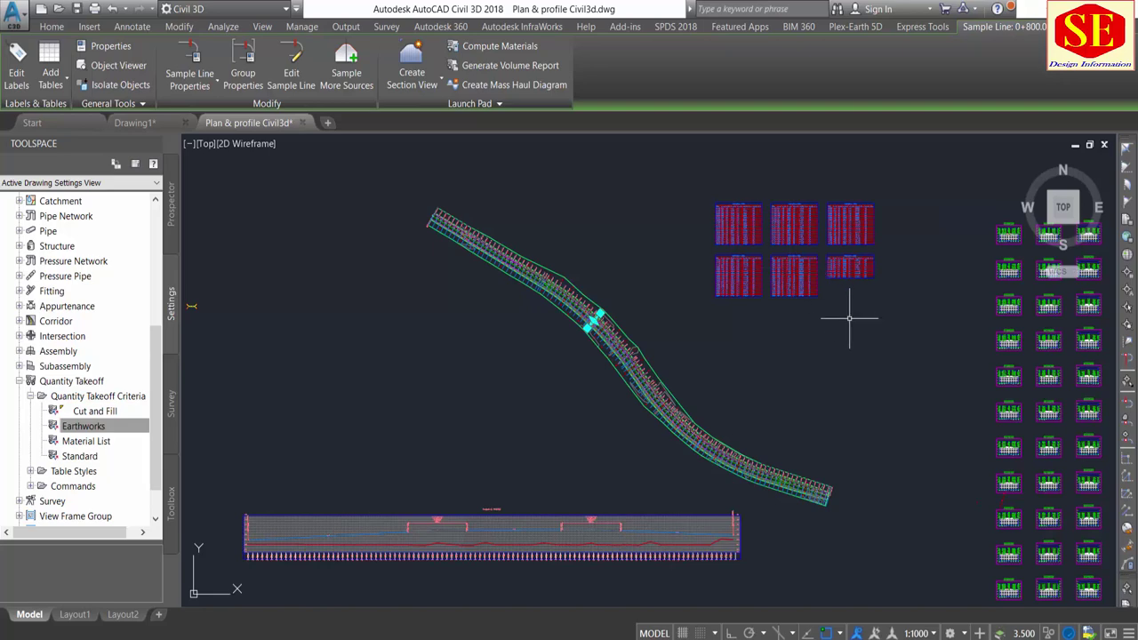
scroll(786, 209, "up", 3)
scroll(717, 185, "up", 1)
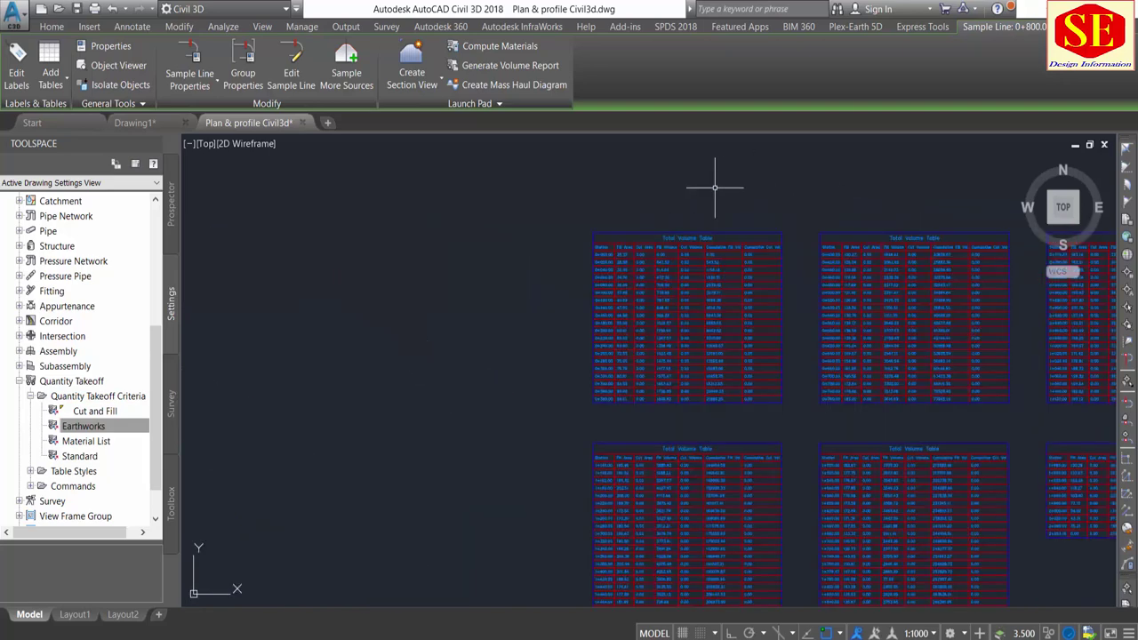
scroll(729, 269, "up", 2)
scroll(627, 182, "up", 2)
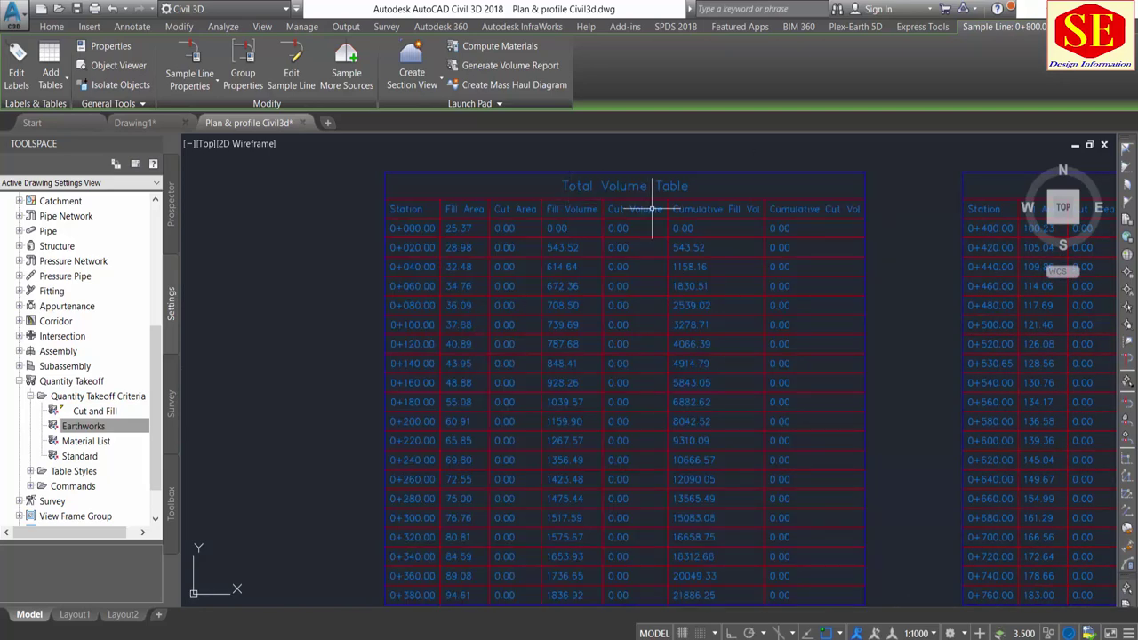
scroll(406, 215, "up", 2)
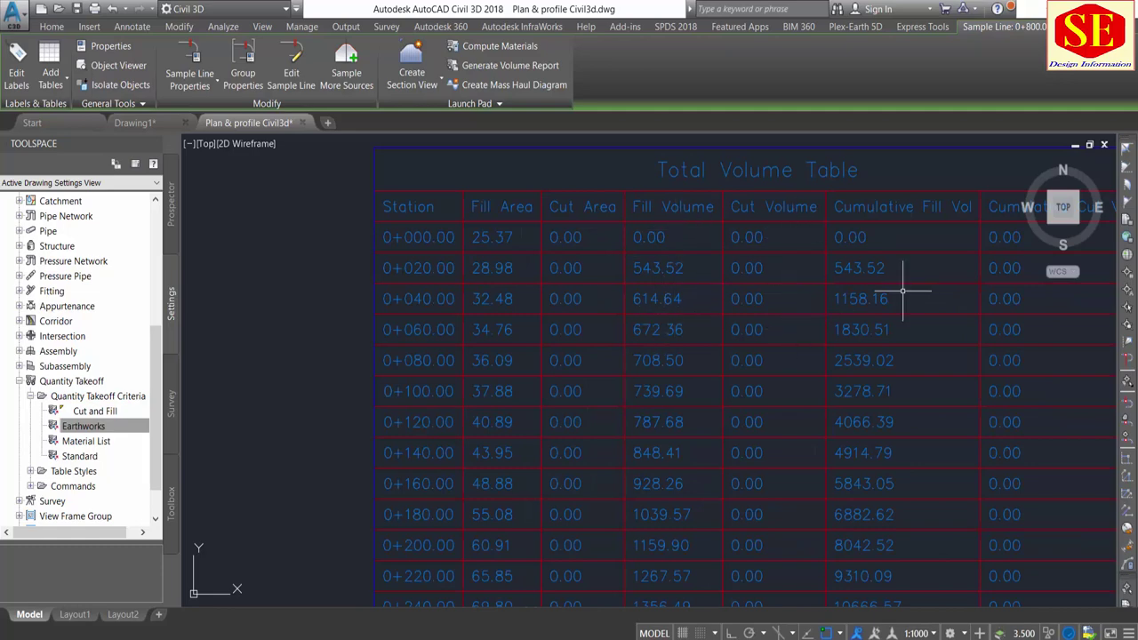
middle_click_drag(907, 287, 750, 312)
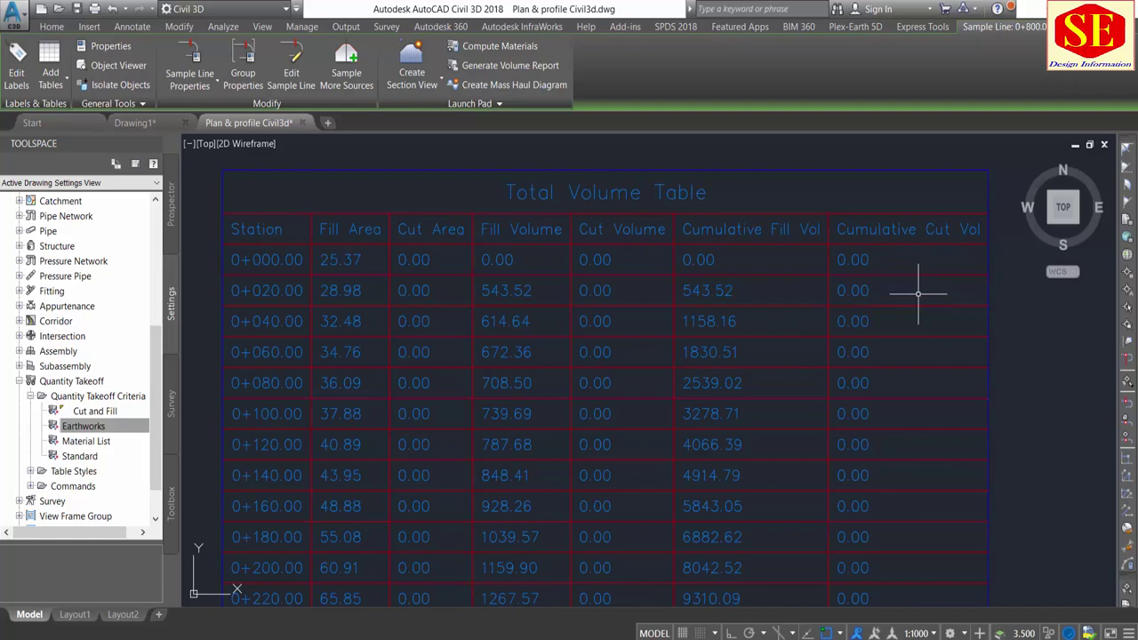
scroll(920, 302, "down", 5)
middle_click_drag(895, 325, 782, 210)
scroll(556, 294, "up", 1)
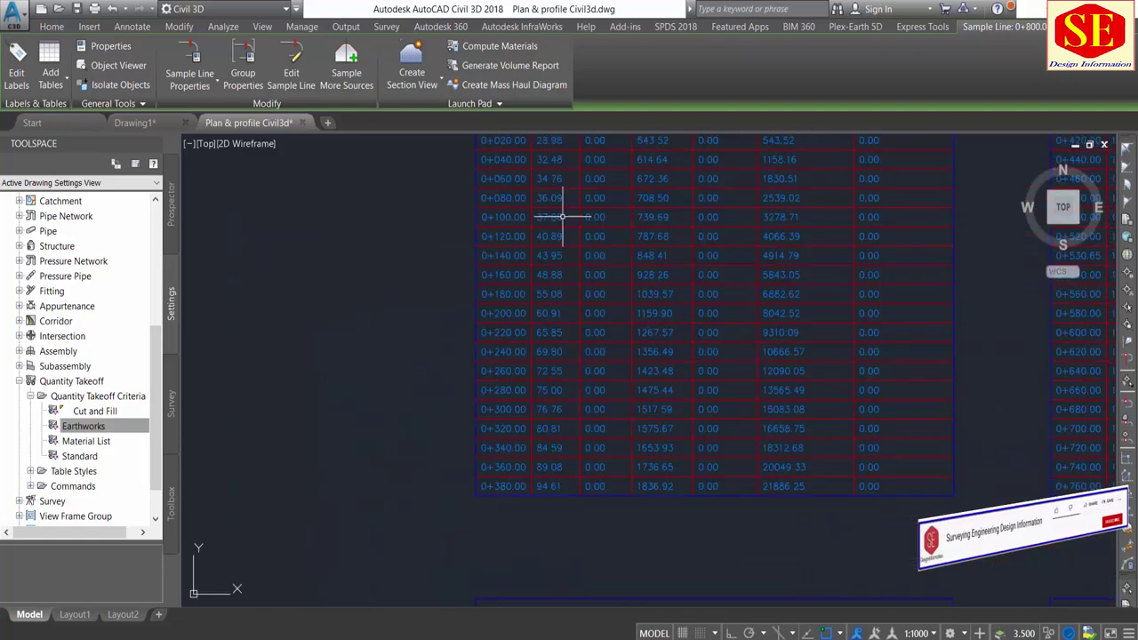
scroll(560, 224, "up", 3)
scroll(589, 318, "up", 2)
scroll(546, 394, "up", 2)
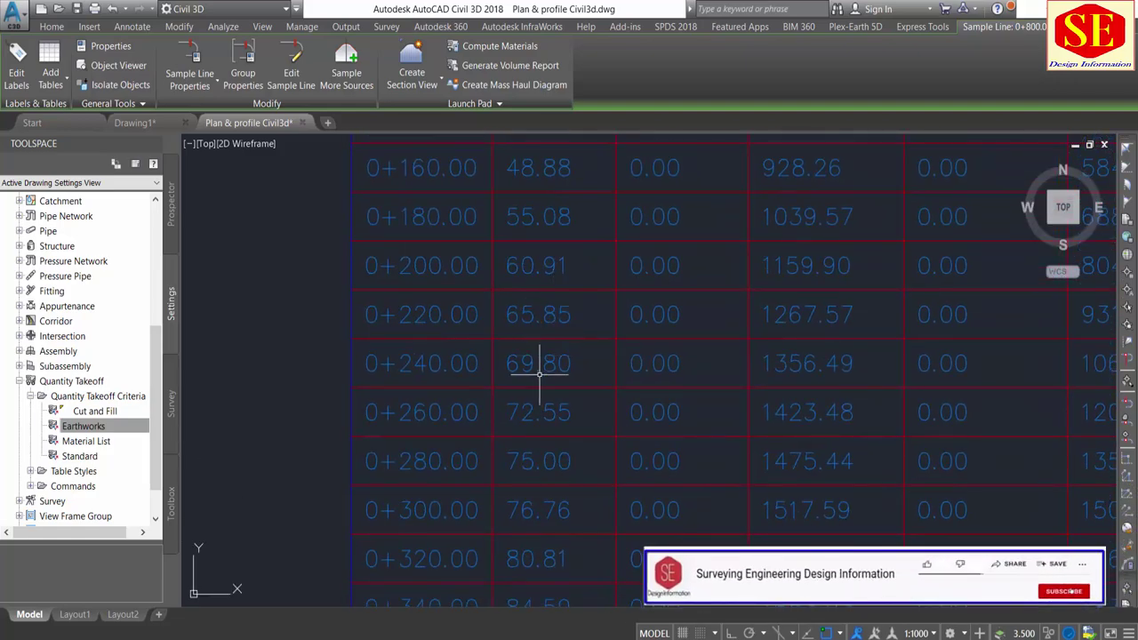
scroll(539, 376, "down", 4)
middle_click_drag(564, 338, 602, 286)
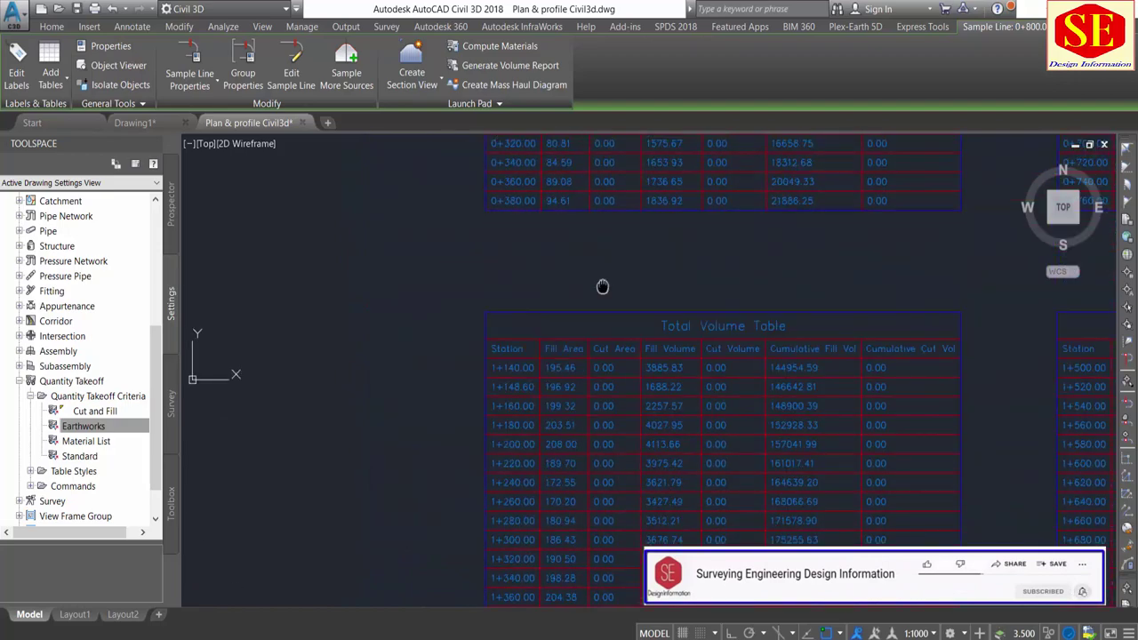
scroll(454, 434, "up", 2)
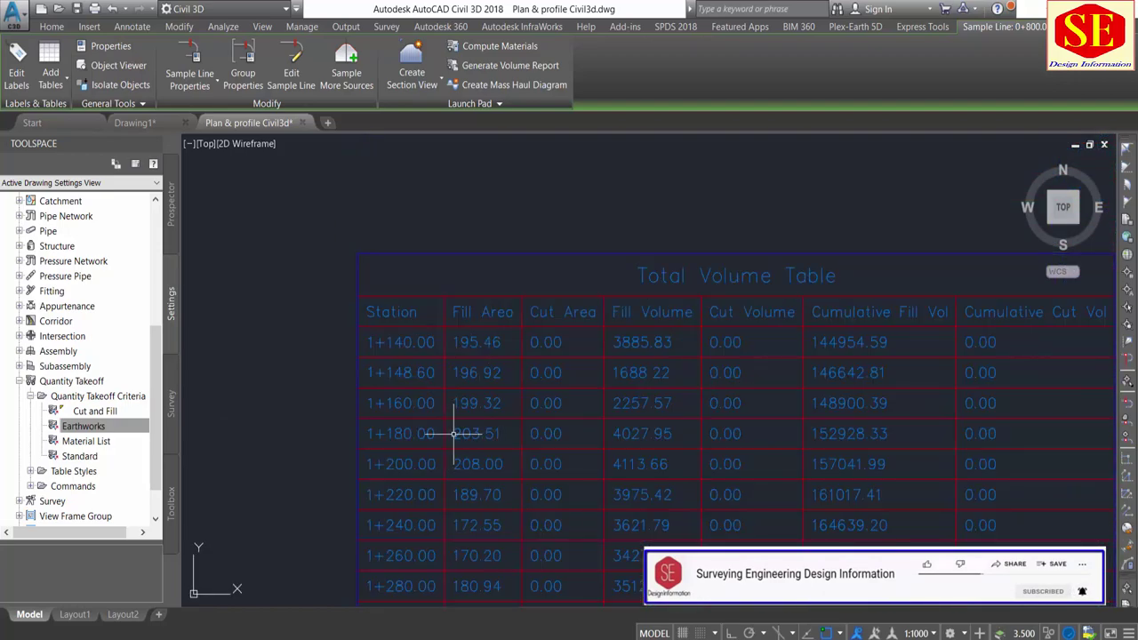
middle_click_drag(643, 432, 635, 223)
scroll(669, 254, "down", 4)
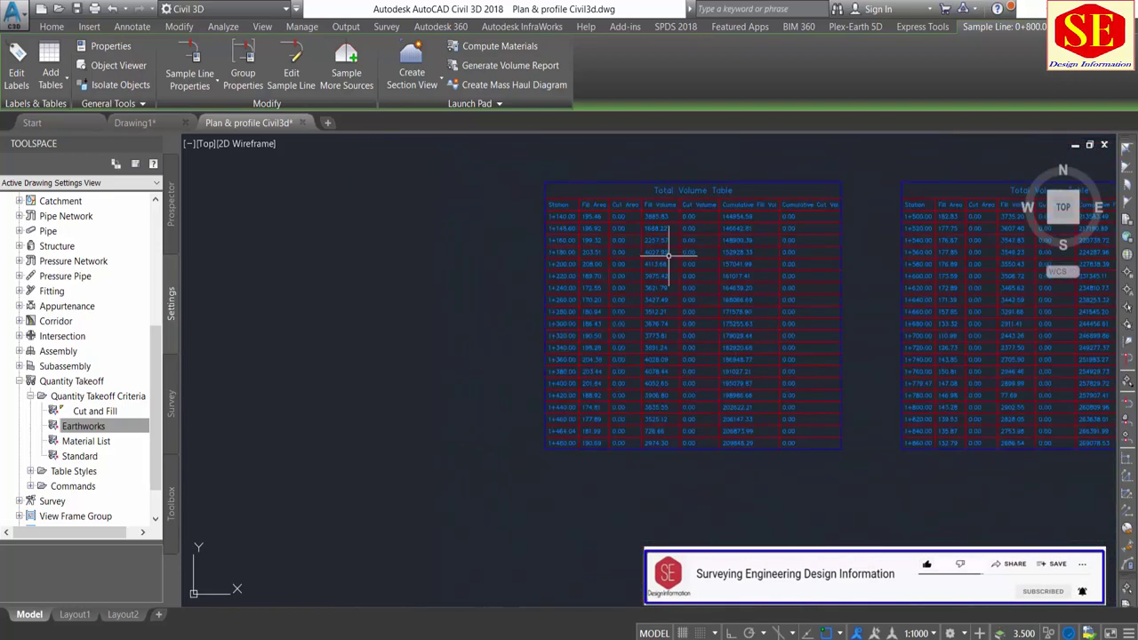
scroll(666, 254, "up", 2)
scroll(664, 247, "down", 6)
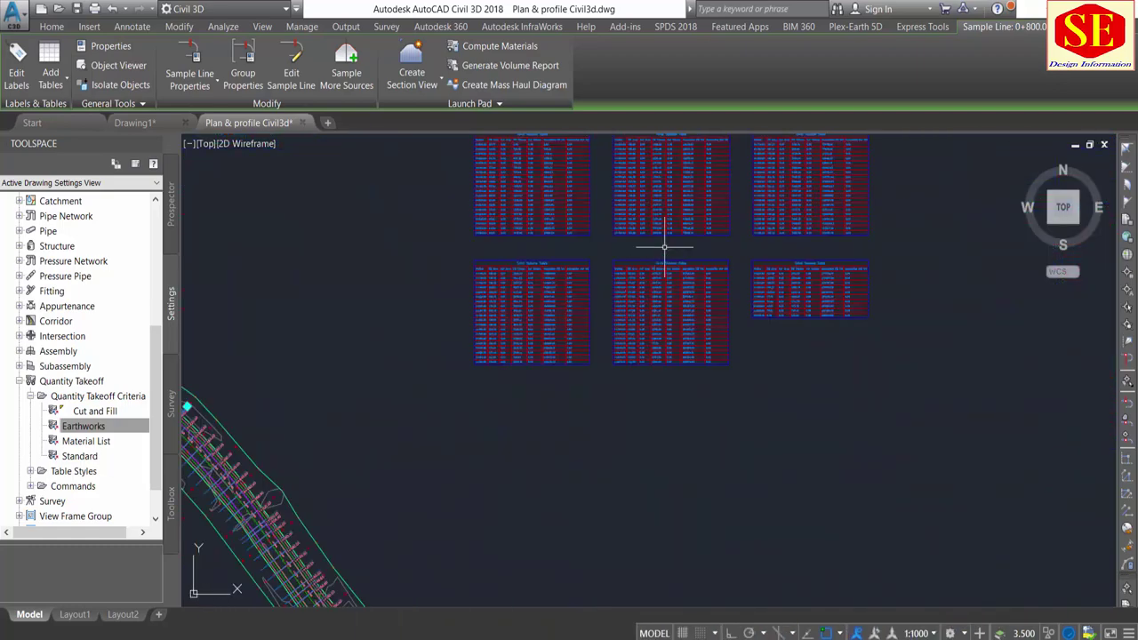
scroll(658, 271, "up", 3)
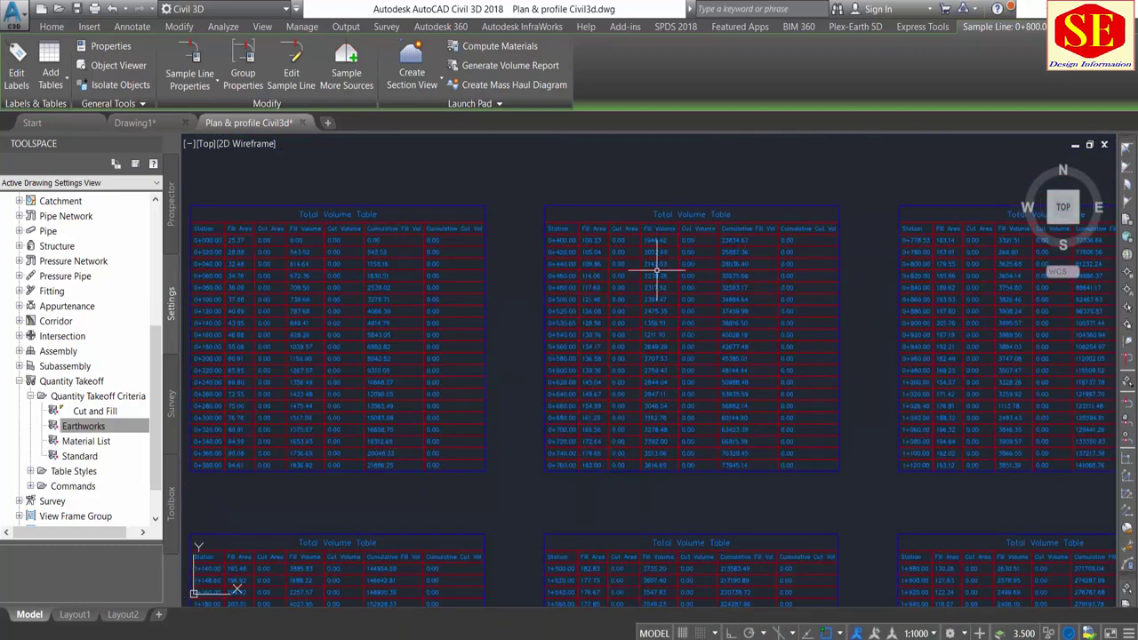
scroll(769, 467, "up", 2)
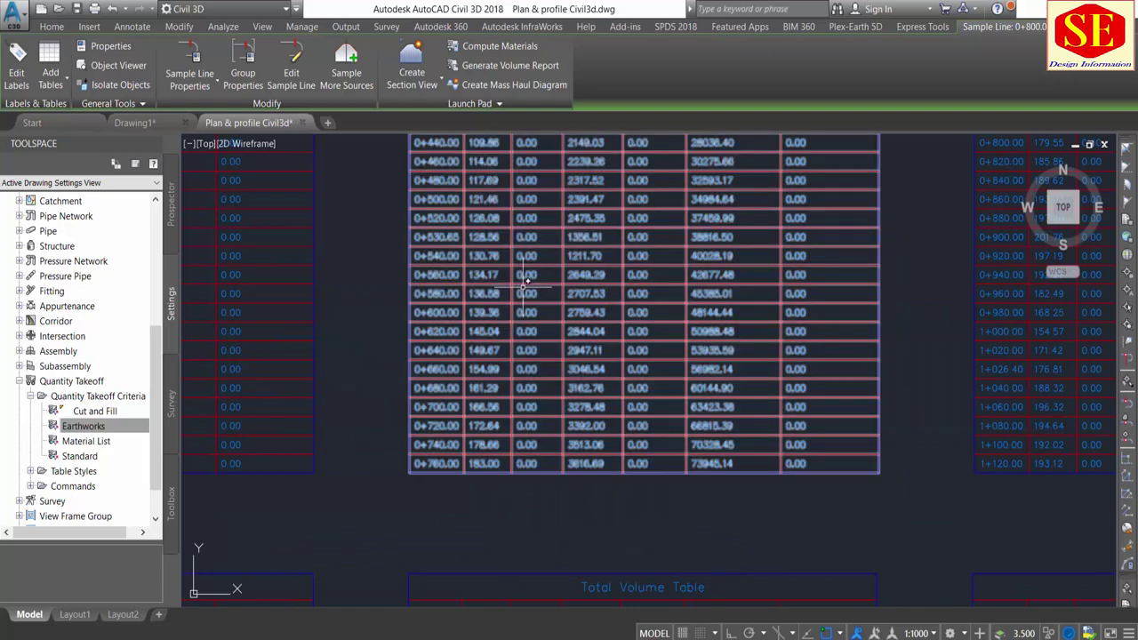
scroll(578, 355, "down", 3)
scroll(582, 363, "down", 1)
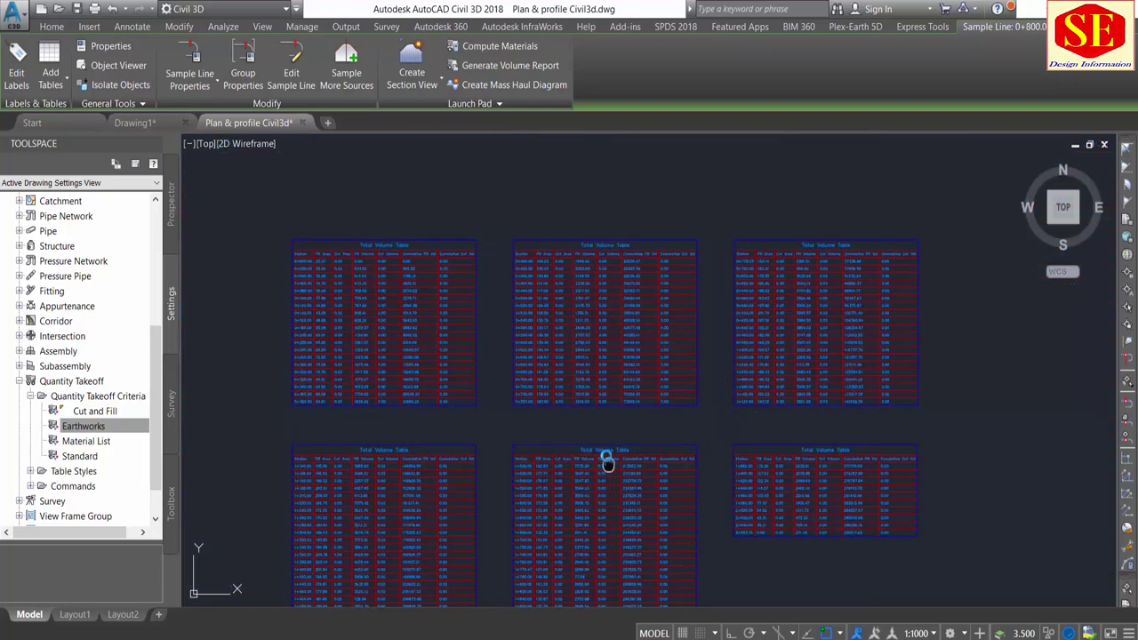
scroll(643, 377, "up", 2)
scroll(631, 427, "up", 2)
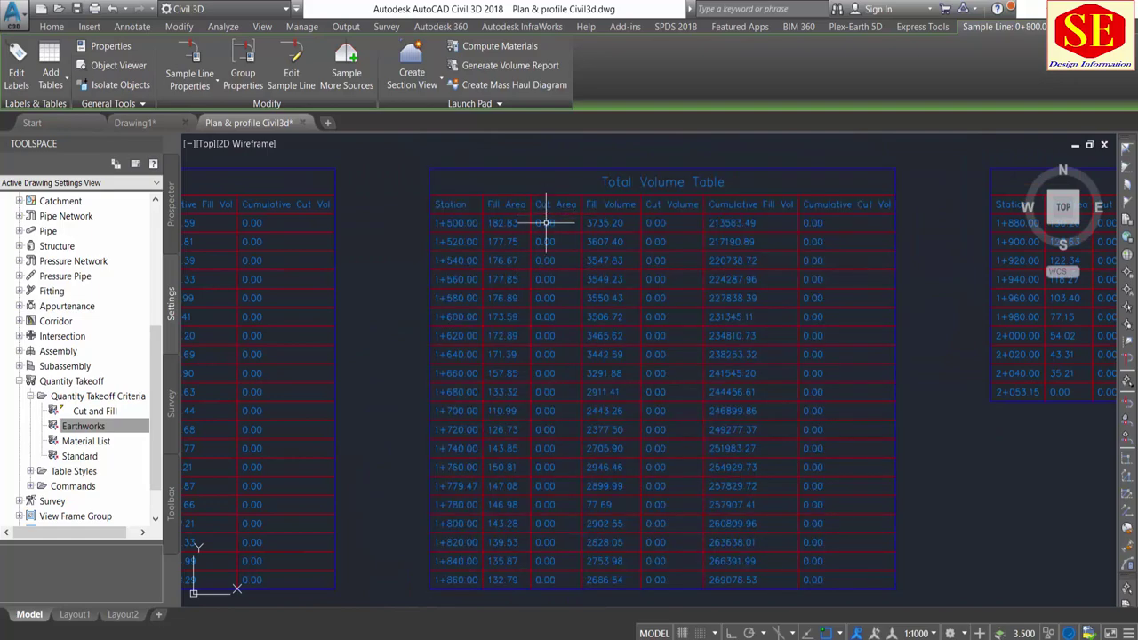
scroll(694, 204, "down", 2)
scroll(648, 326, "down", 2)
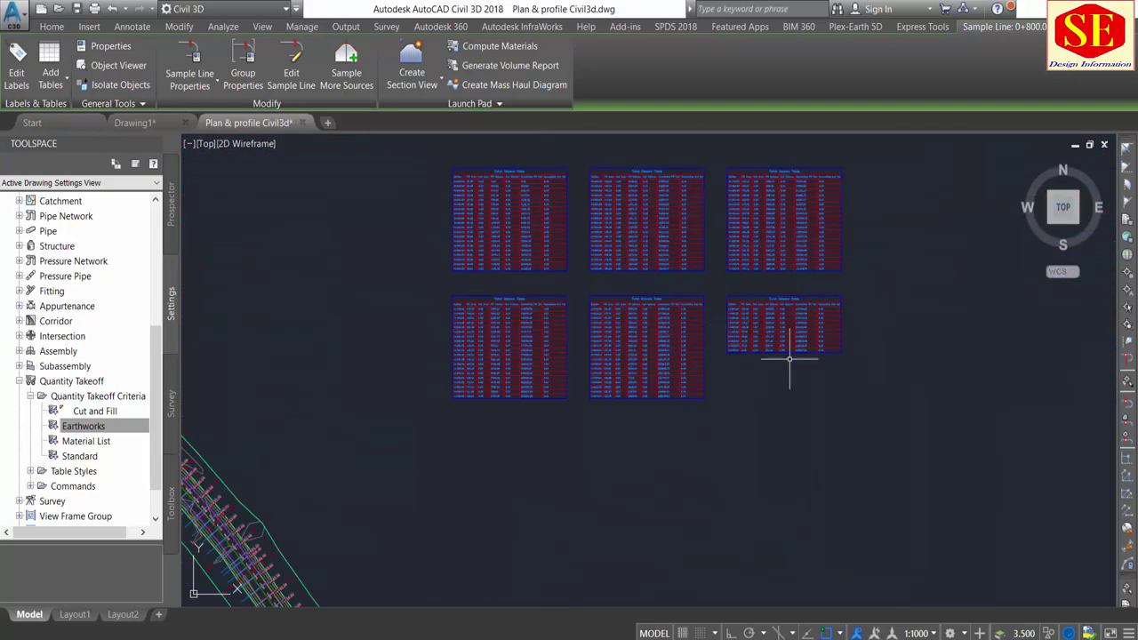
scroll(781, 327, "up", 5)
middle_click_drag(781, 328, 782, 460)
scroll(699, 418, "down", 5)
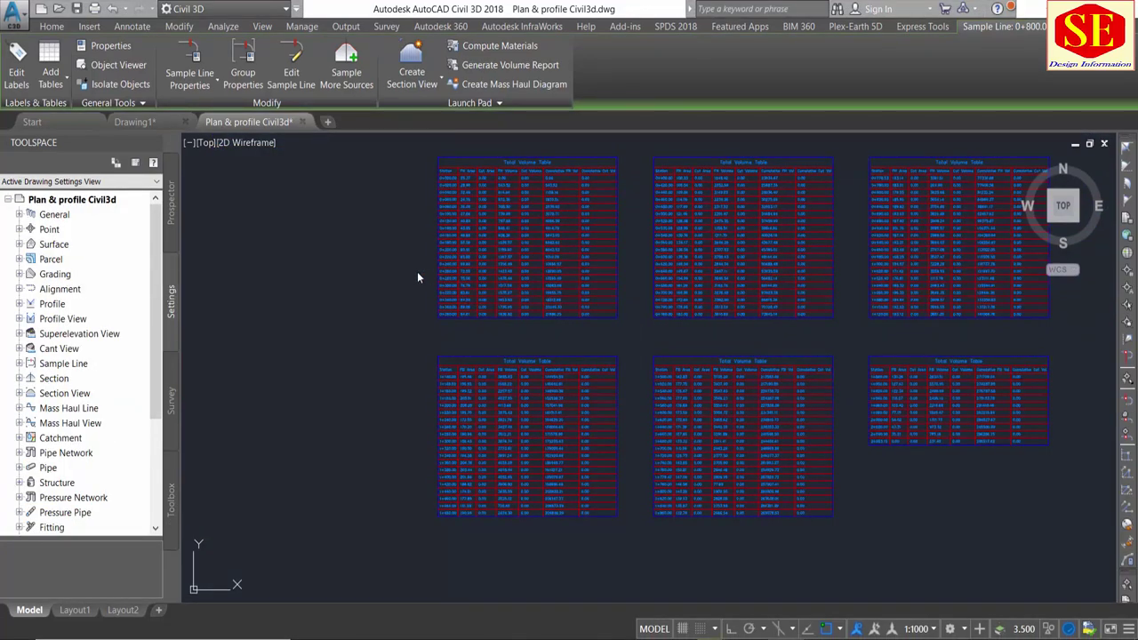
scroll(417, 278, "down", 1)
scroll(400, 258, "down", 3)
scroll(639, 292, "down", 1)
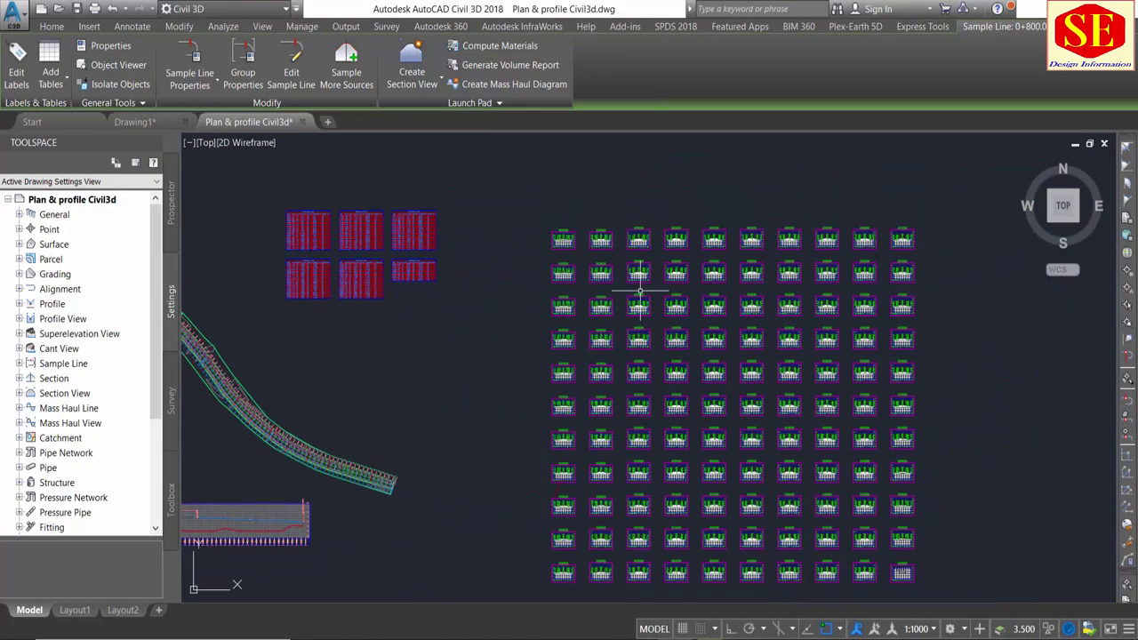
scroll(640, 292, "up", 5)
scroll(613, 231, "up", 4)
scroll(671, 268, "up", 3)
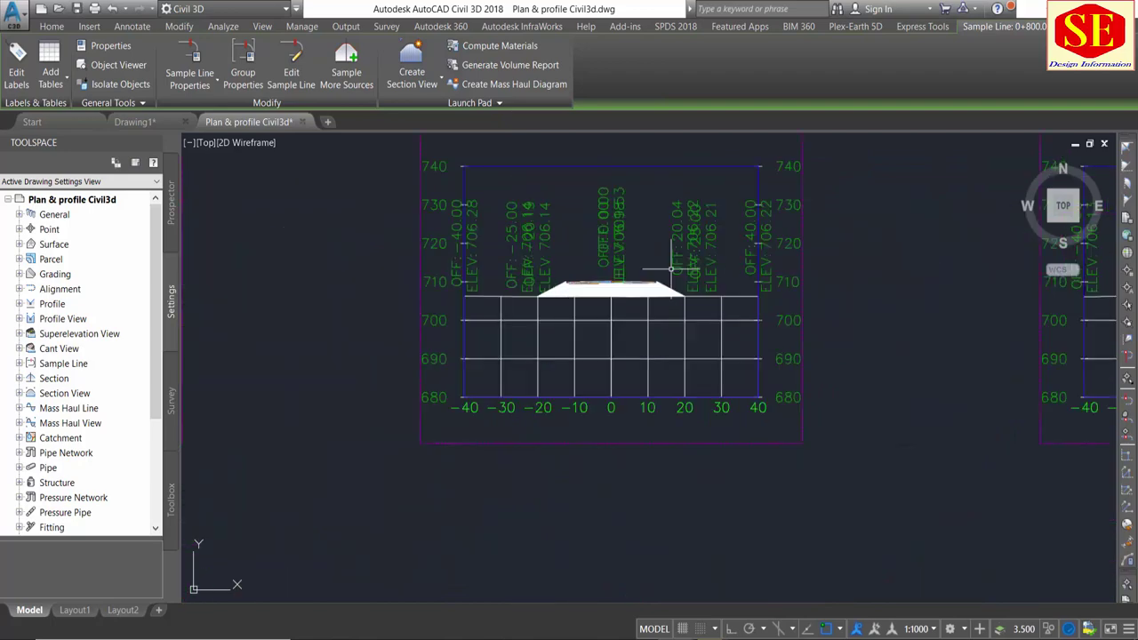
scroll(671, 268, "down", 5)
scroll(623, 256, "up", 3)
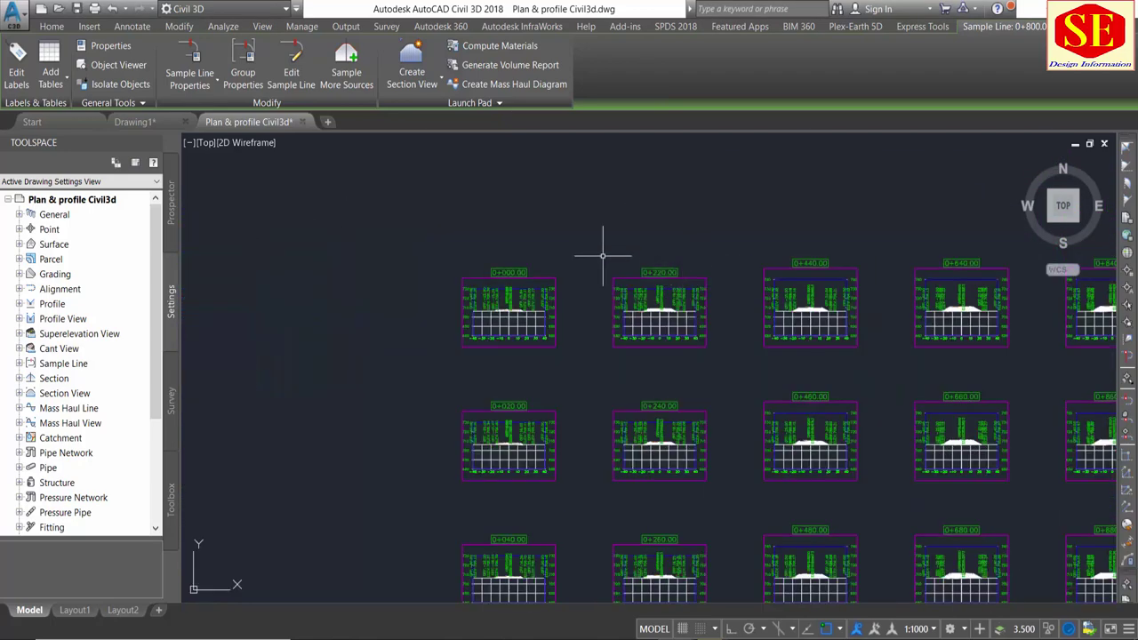
scroll(678, 289, "up", 4)
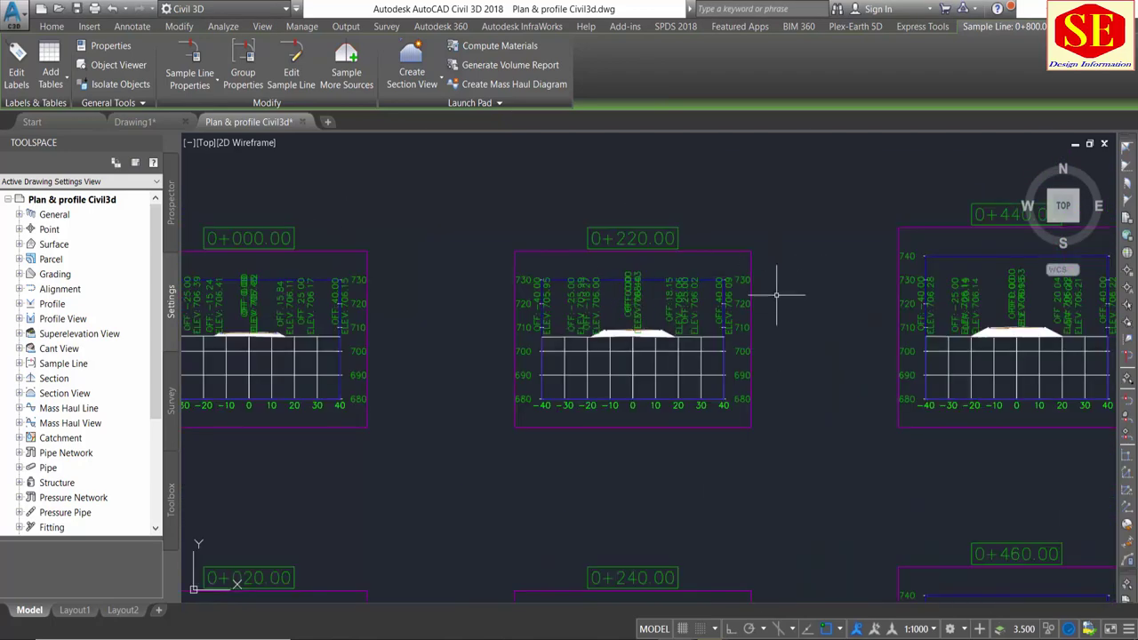
scroll(772, 295, "down", 5)
scroll(685, 242, "down", 1)
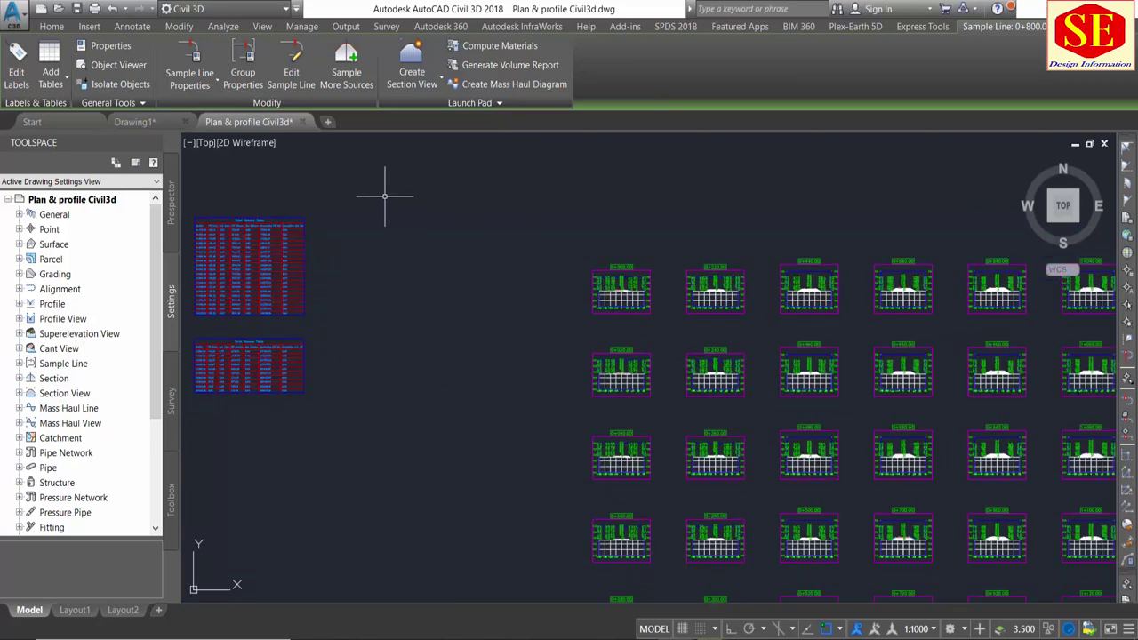
Launch Create Section View from the Home tab, select sample line 1+500.00, and continue to the offset range
left_click(50, 26)
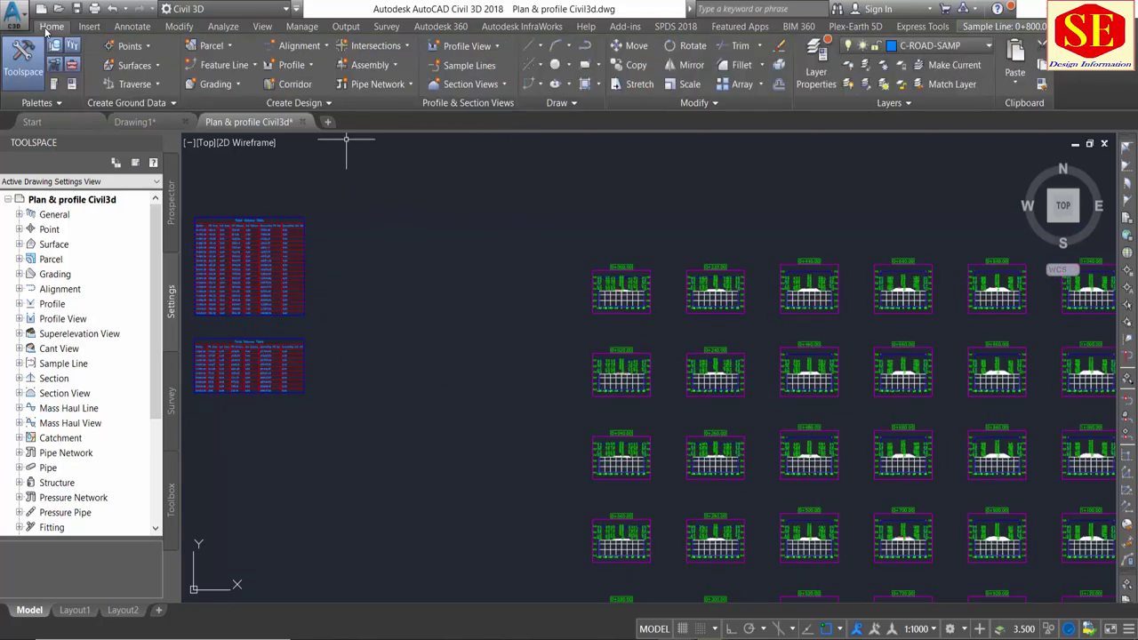
left_click(437, 87)
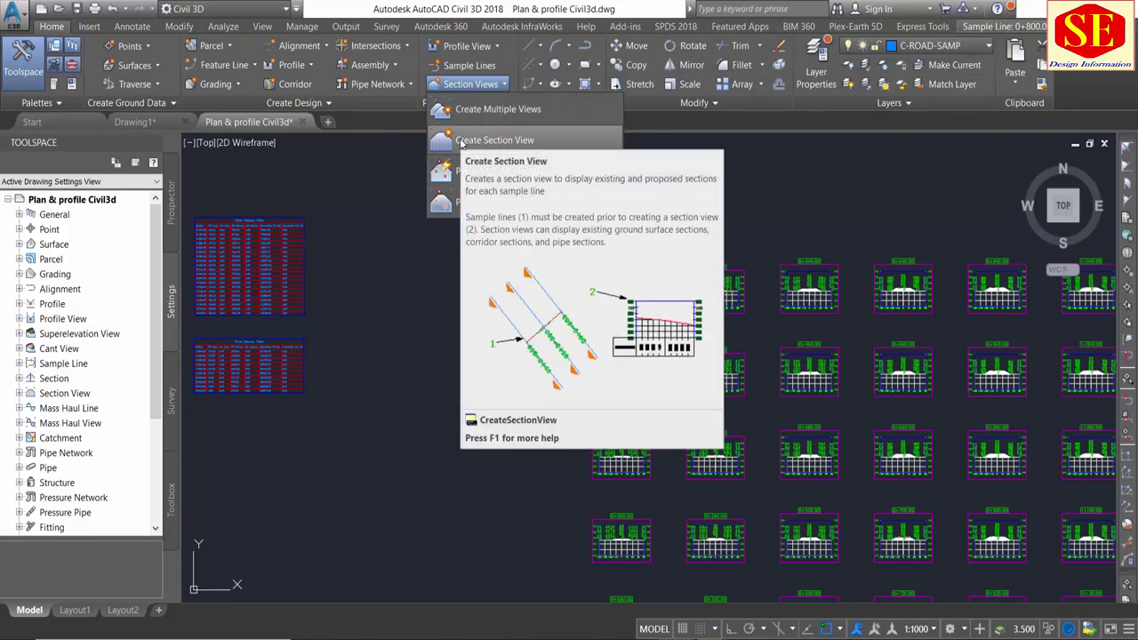
left_click(461, 142)
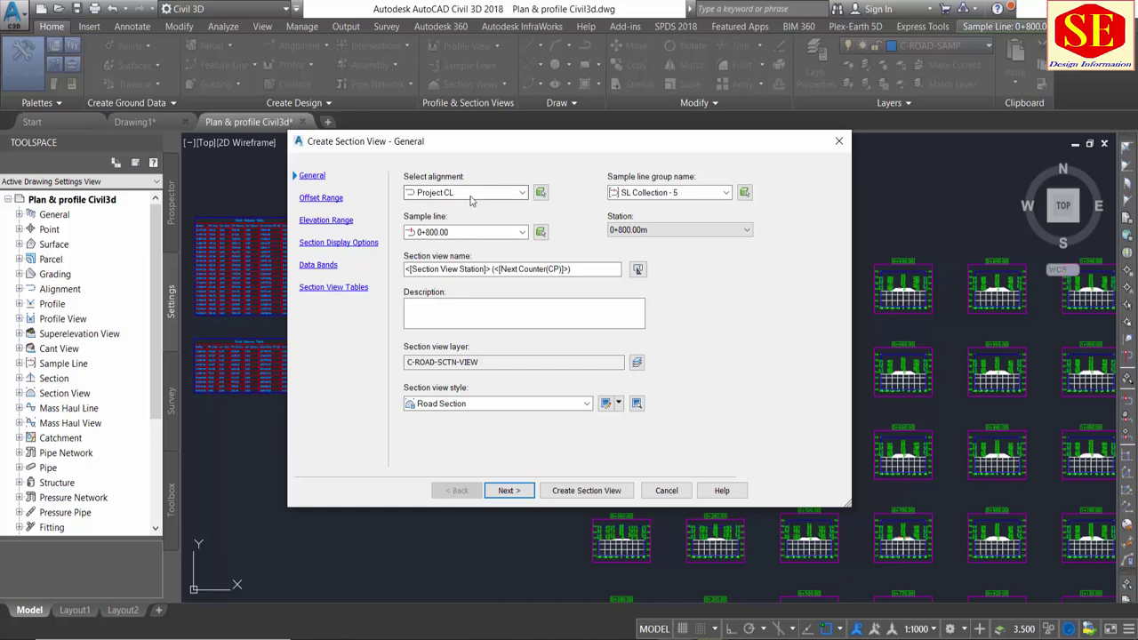
left_click(477, 232)
scroll(480, 458, "down", 4)
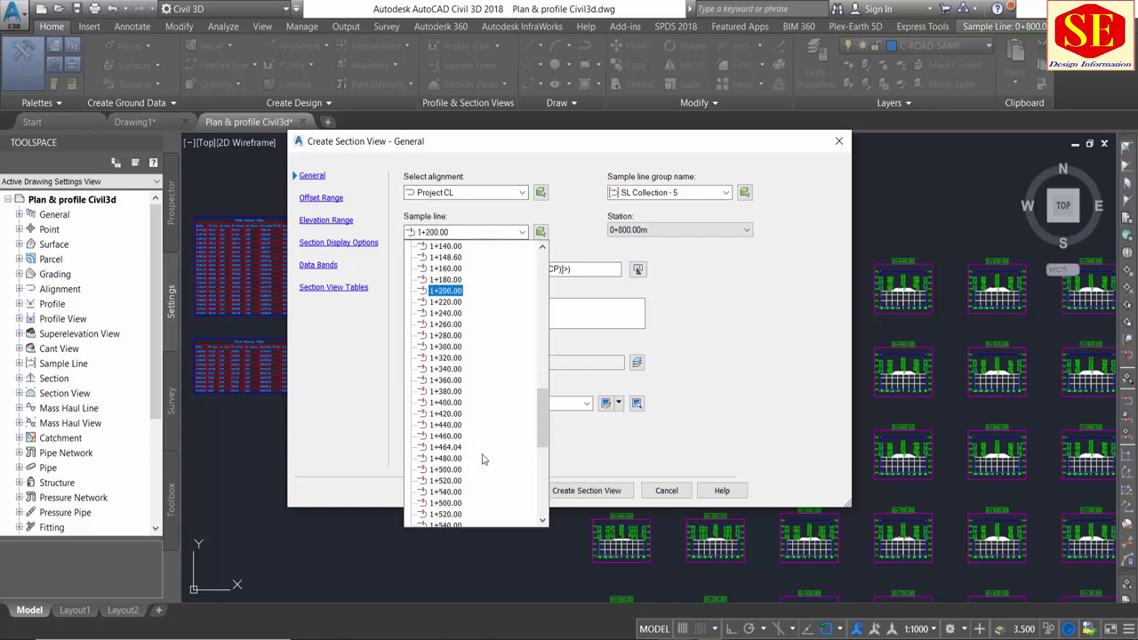
scroll(476, 457, "down", 4)
scroll(471, 445, "down", 3)
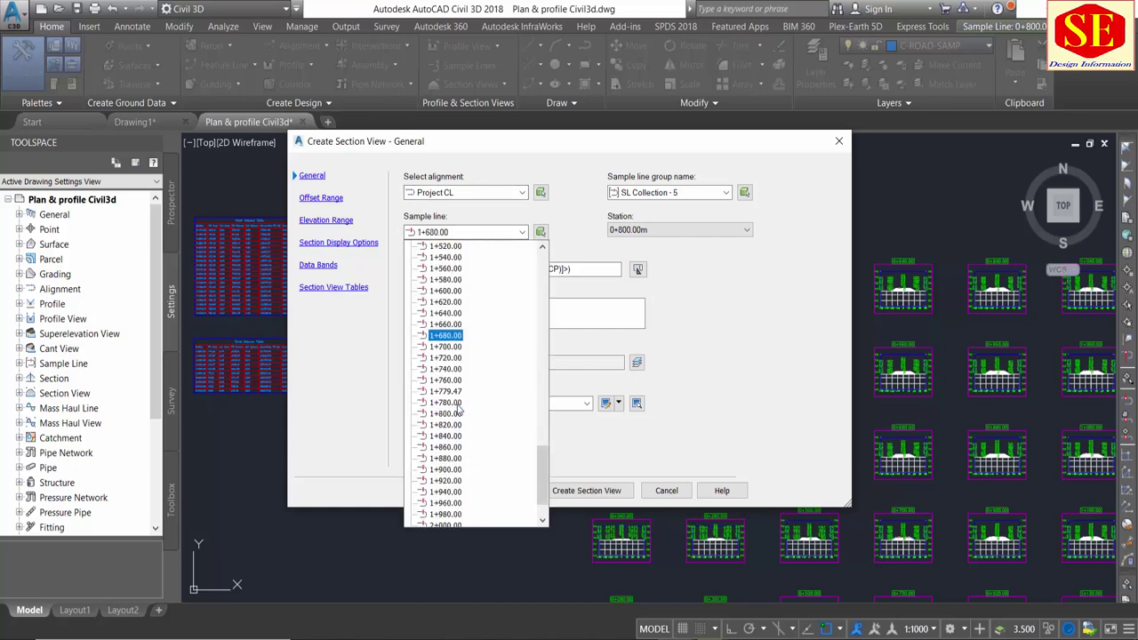
scroll(455, 267, "down", 1)
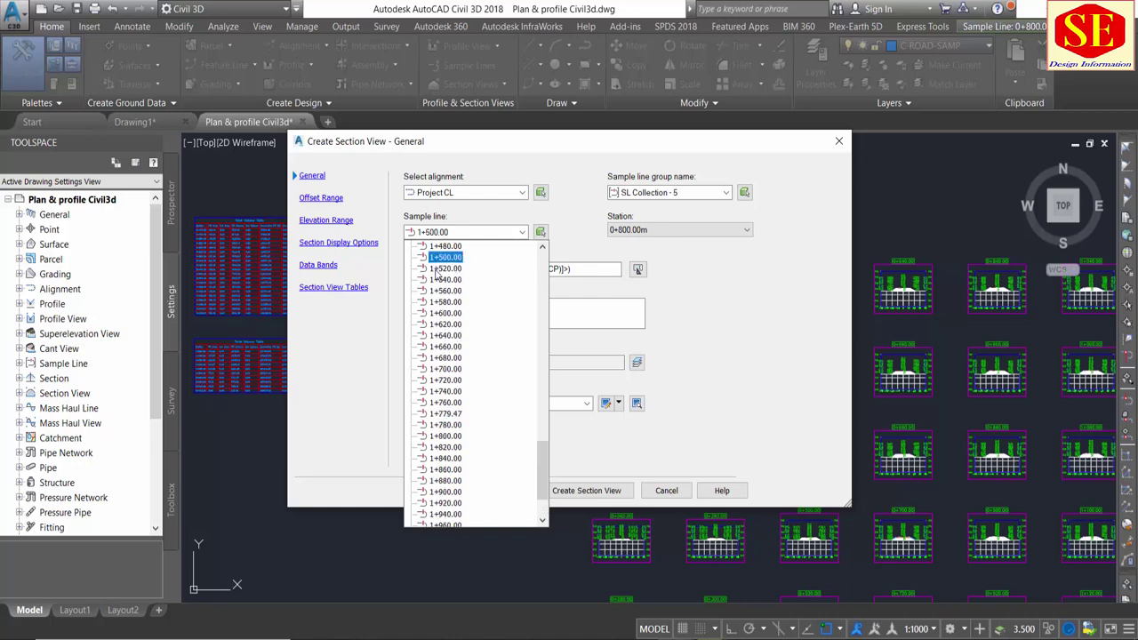
left_click(444, 258)
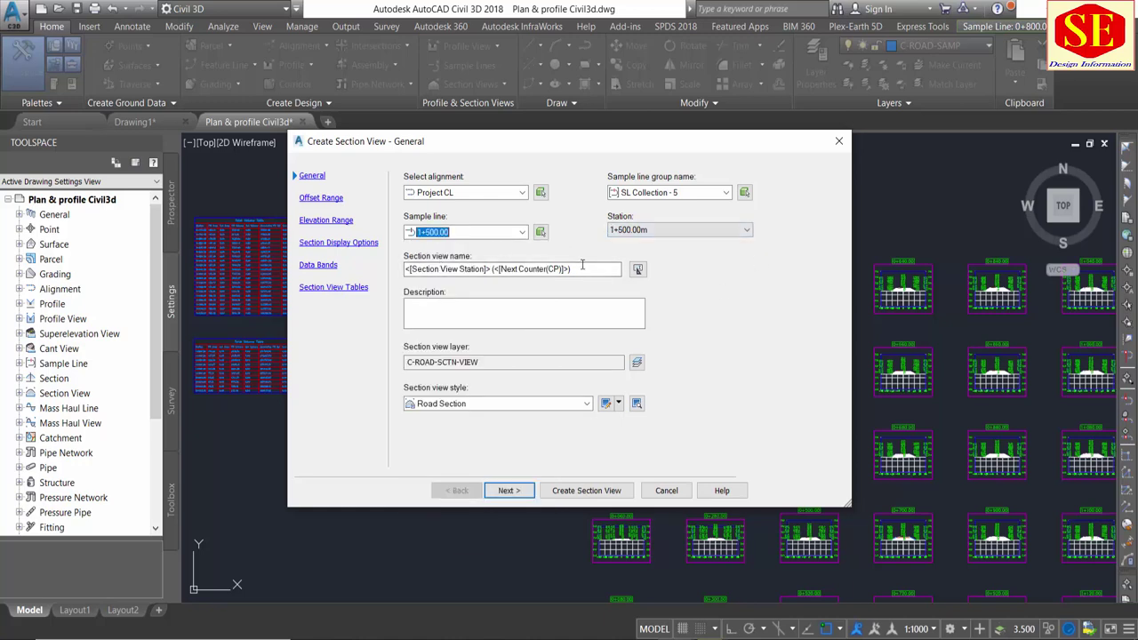
left_click(518, 490)
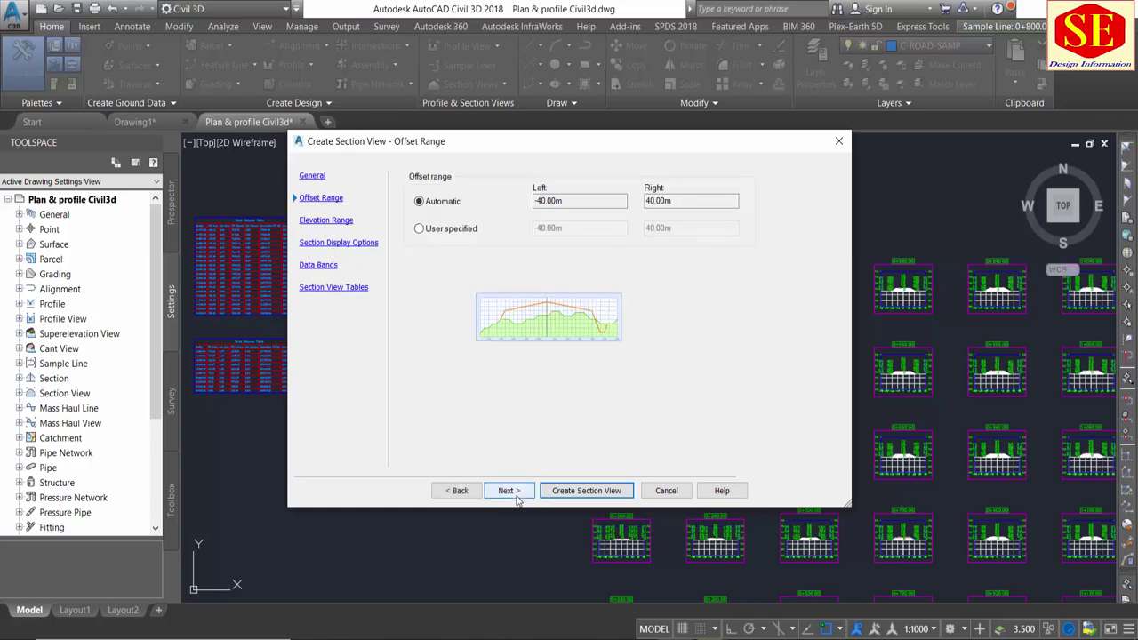
Keep the default elevation range, section display options and data bands, moving on to section view tables
left_click(516, 495)
left_click(516, 495)
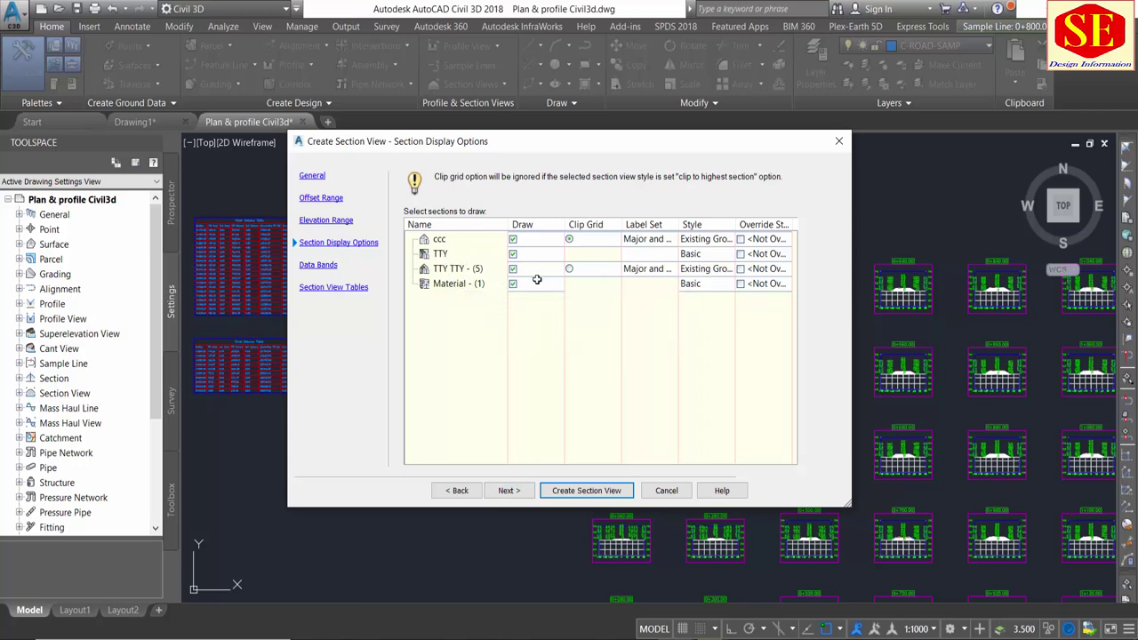
left_click(509, 493)
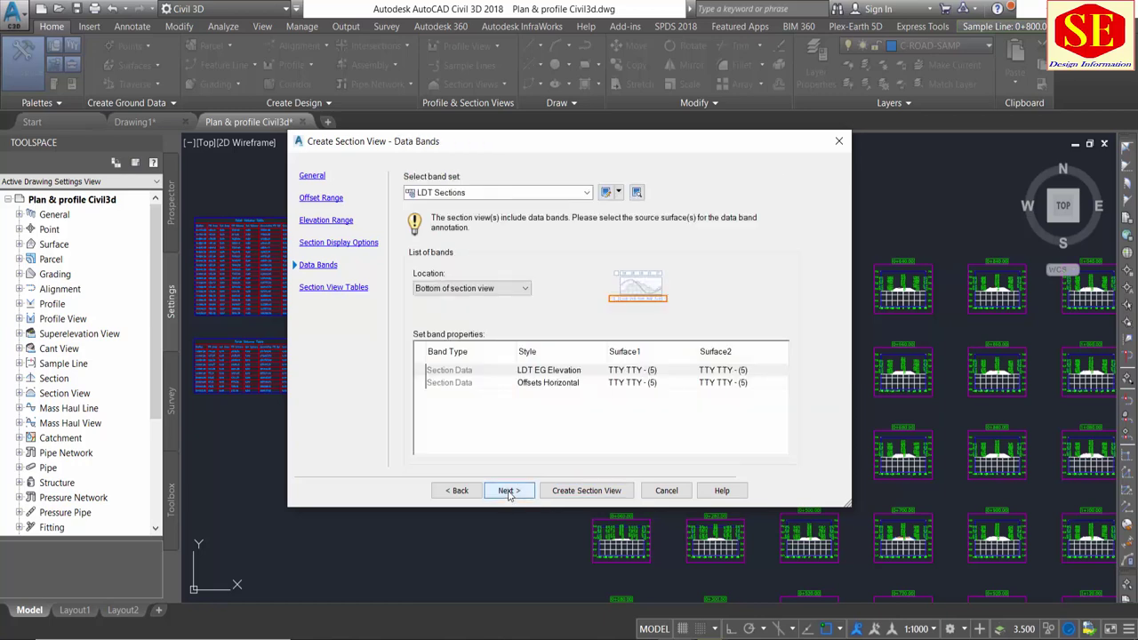
left_click(509, 492)
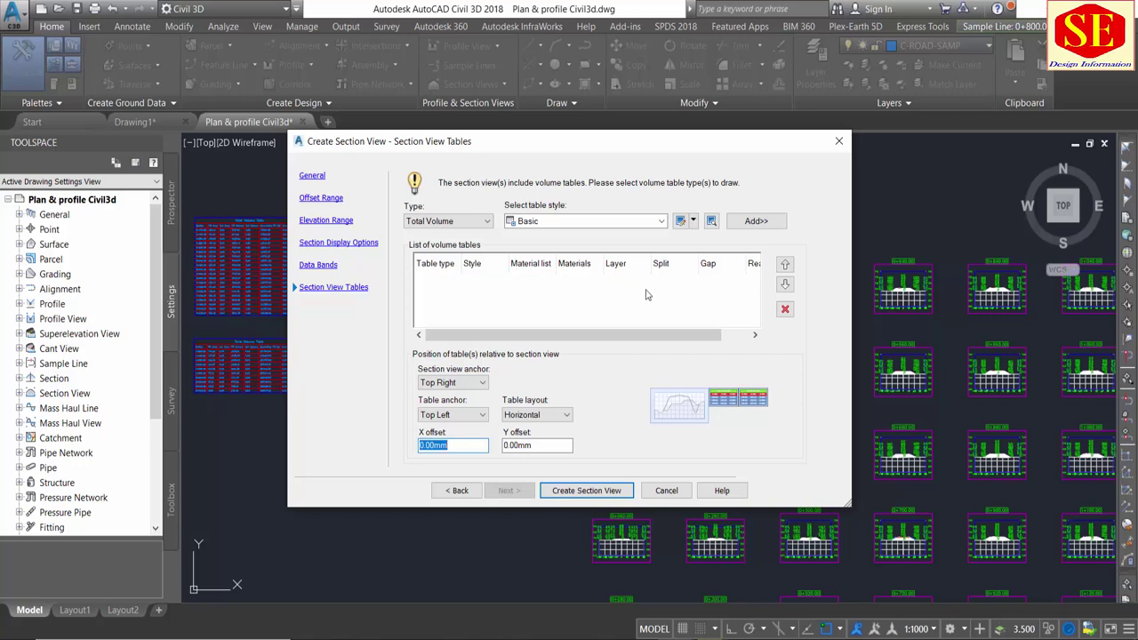
Add a Total Volume table with Basic style and create the section view
left_click(464, 224)
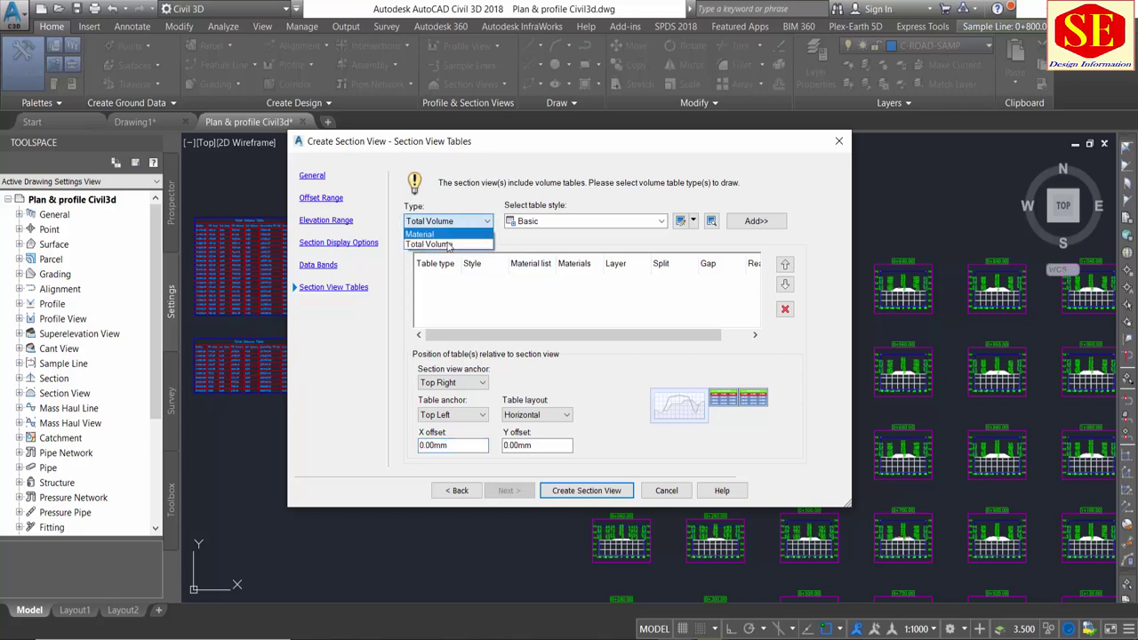
left_click(443, 245)
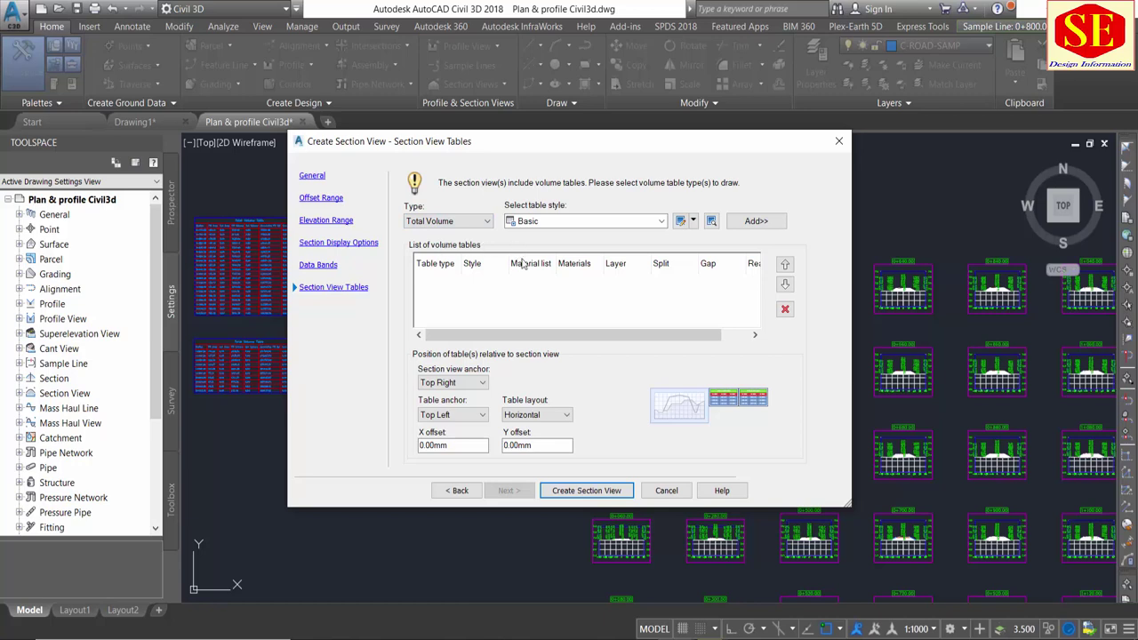
left_click(756, 221)
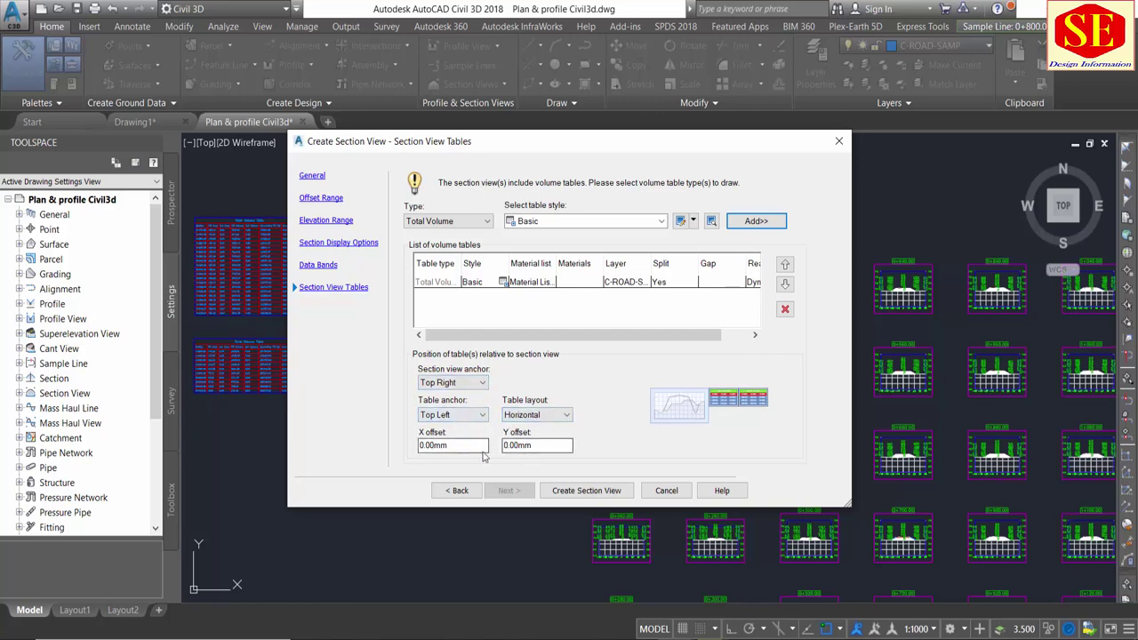
left_click(576, 494)
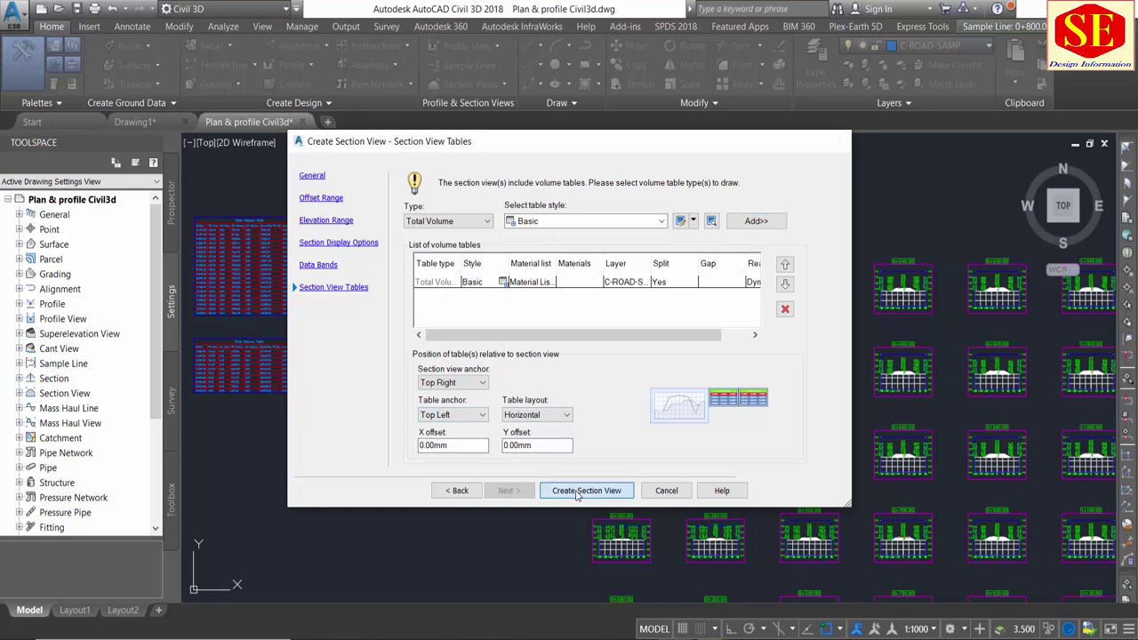
scroll(574, 320, "down", 3)
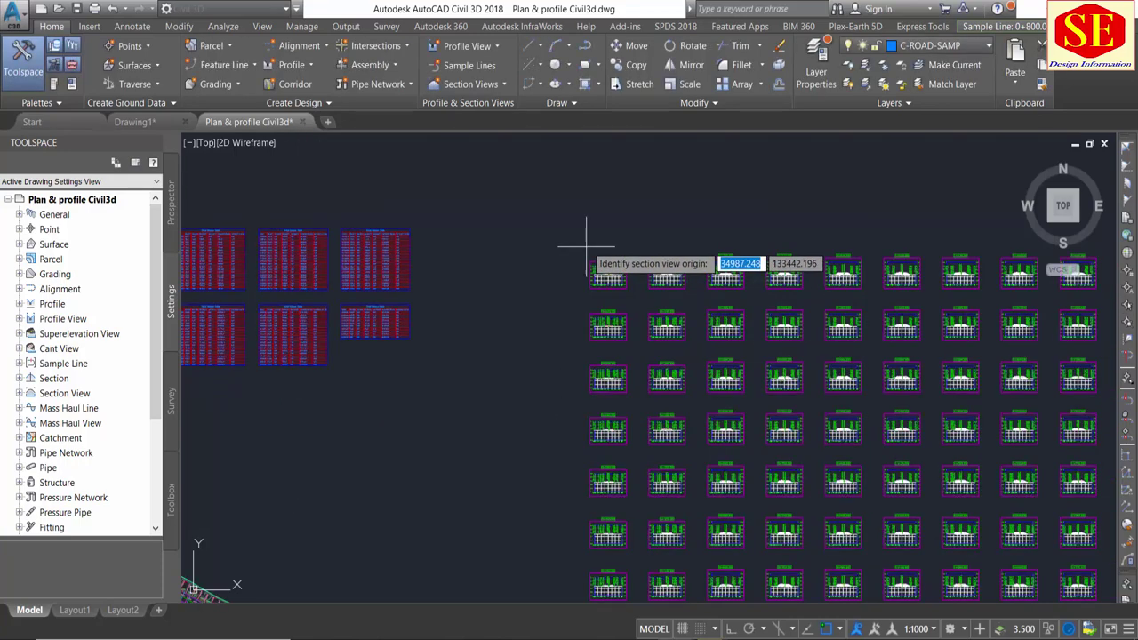
Place the section view in empty space above the grid and inspect its Total Volume at Station 1+500.00 table
left_click(568, 183)
scroll(615, 246, "up", 1)
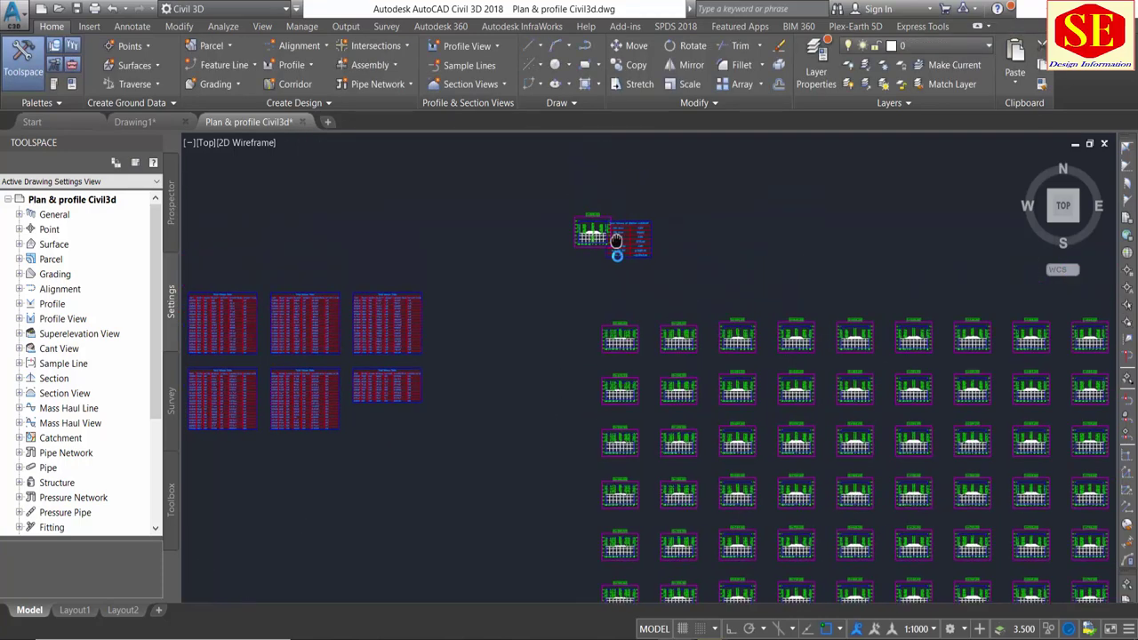
scroll(617, 247, "up", 6)
scroll(649, 242, "up", 2)
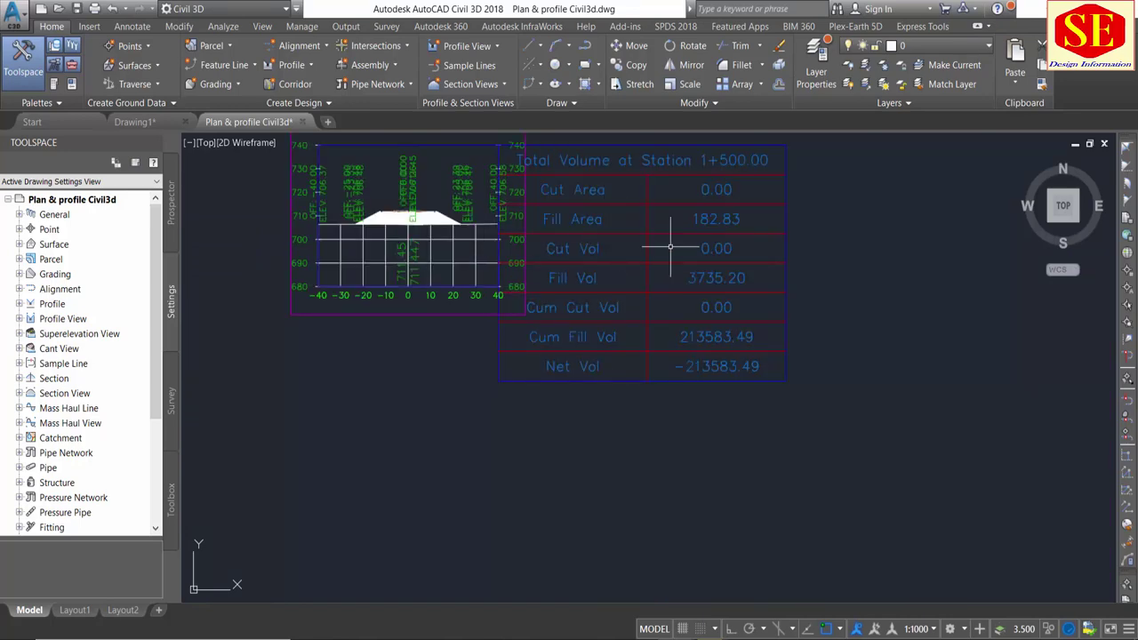
scroll(738, 244, "up", 2)
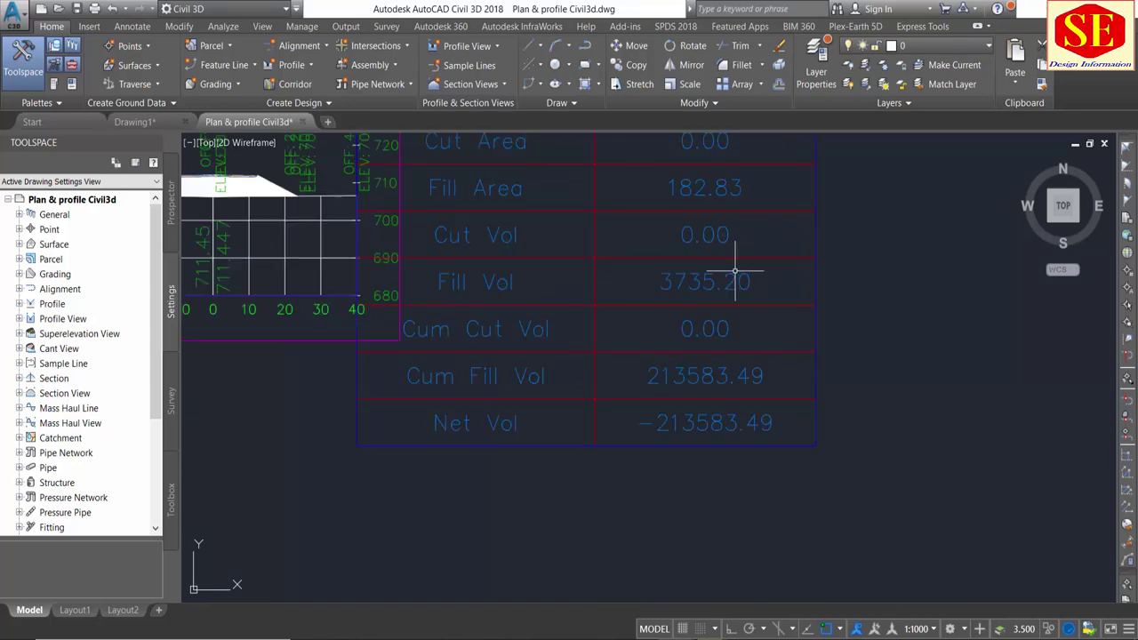
middle_click_drag(733, 200, 735, 308)
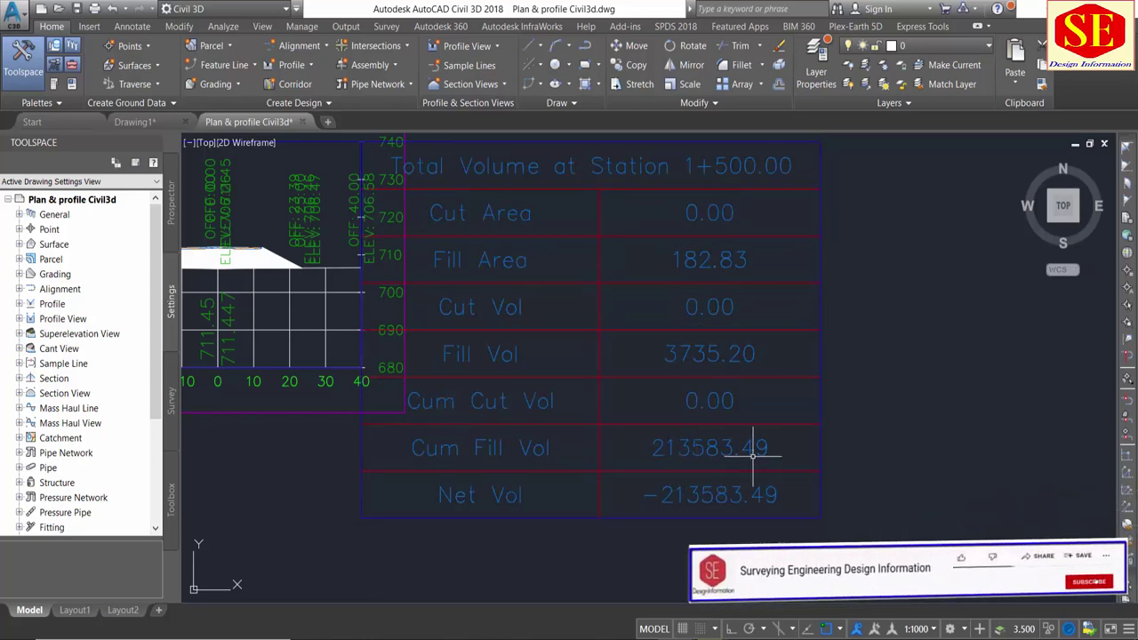
scroll(730, 260, "down", 8)
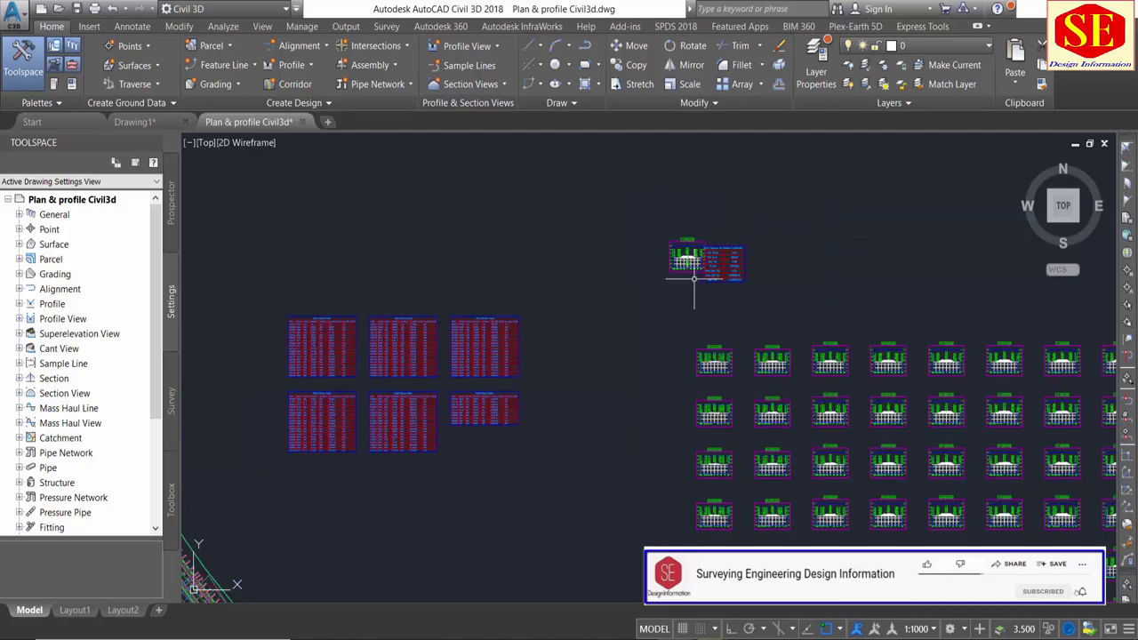
scroll(343, 432, "up", 2)
scroll(418, 418, "up", 5)
scroll(491, 399, "up", 1)
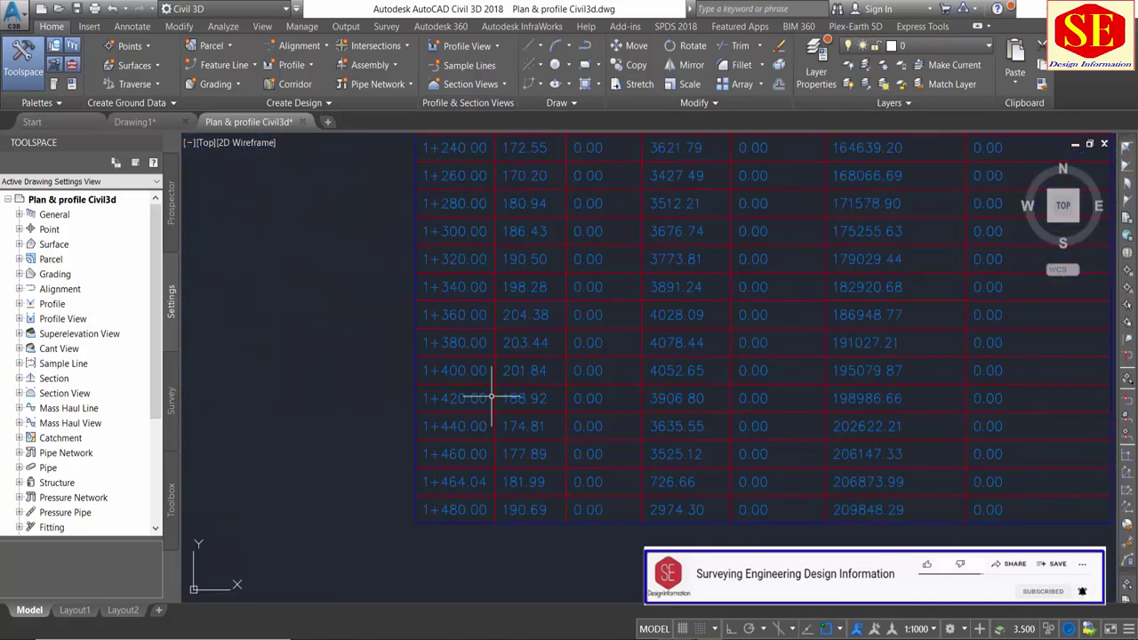
scroll(498, 523, "down", 3)
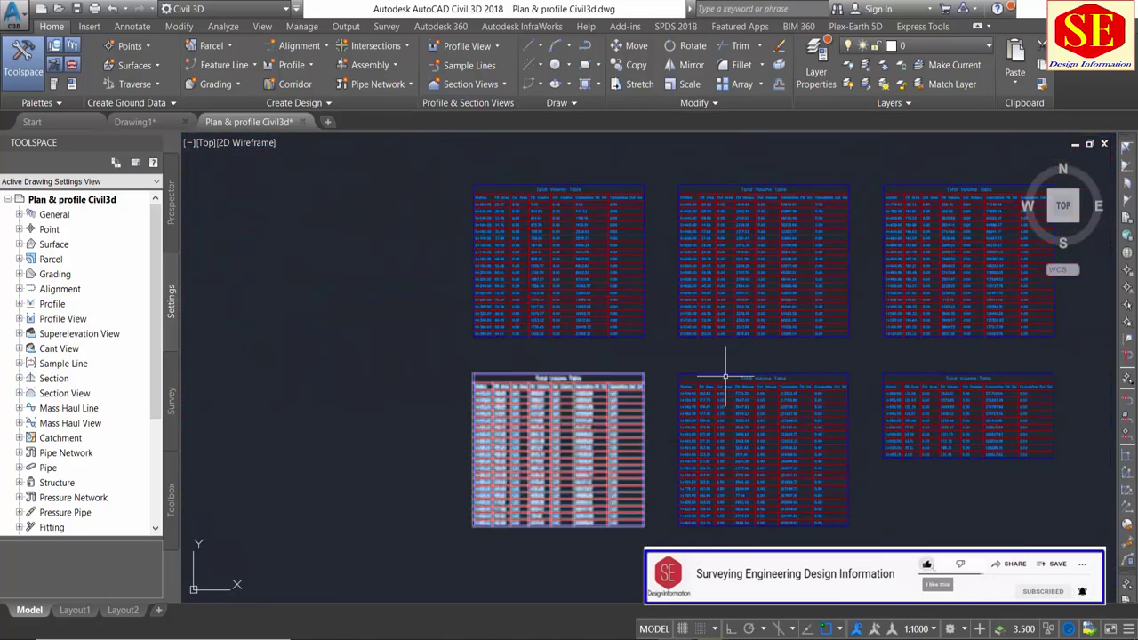
scroll(726, 378, "up", 4)
scroll(703, 213, "up", 2)
scroll(622, 225, "down", 5)
scroll(622, 225, "up", 1)
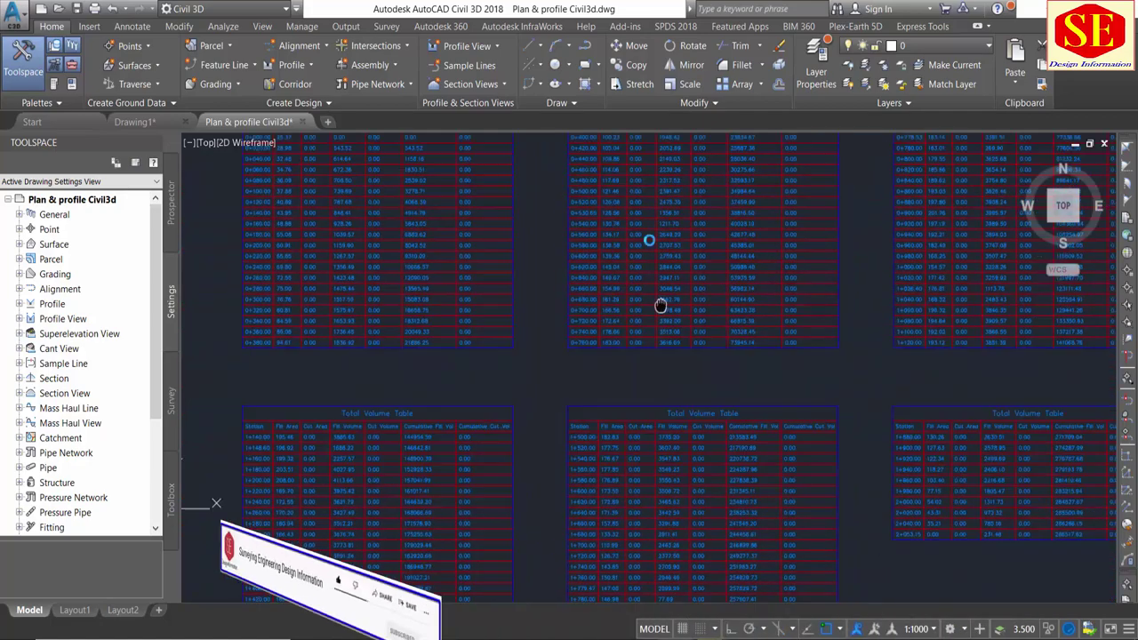
scroll(675, 426, "up", 3)
scroll(691, 336, "up", 2)
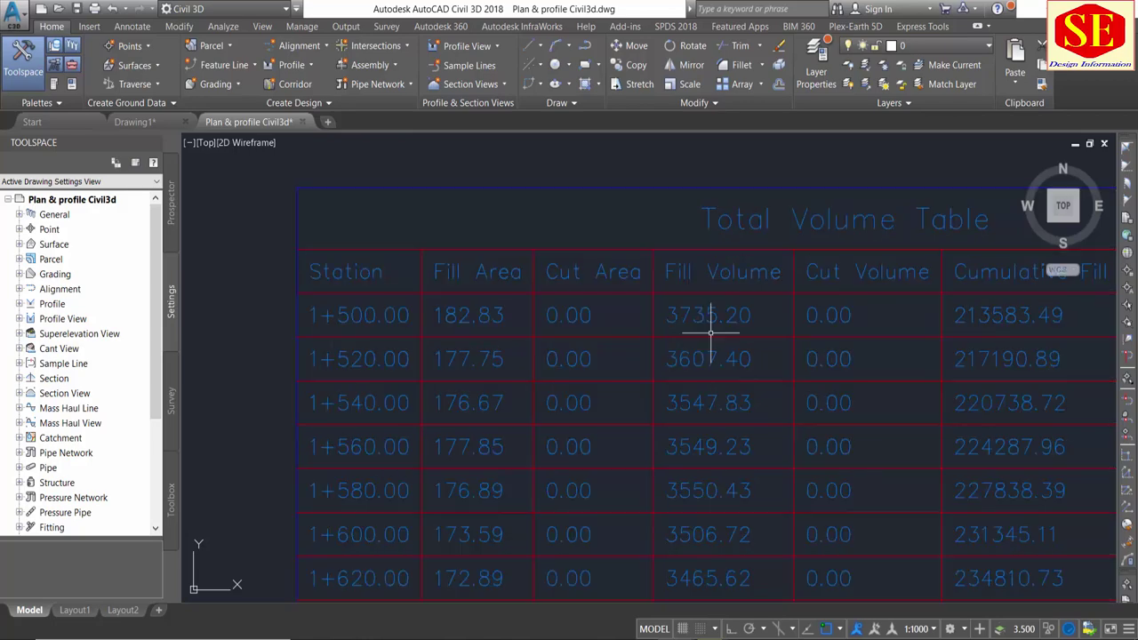
scroll(424, 354, "down", 3)
scroll(424, 346, "down", 2)
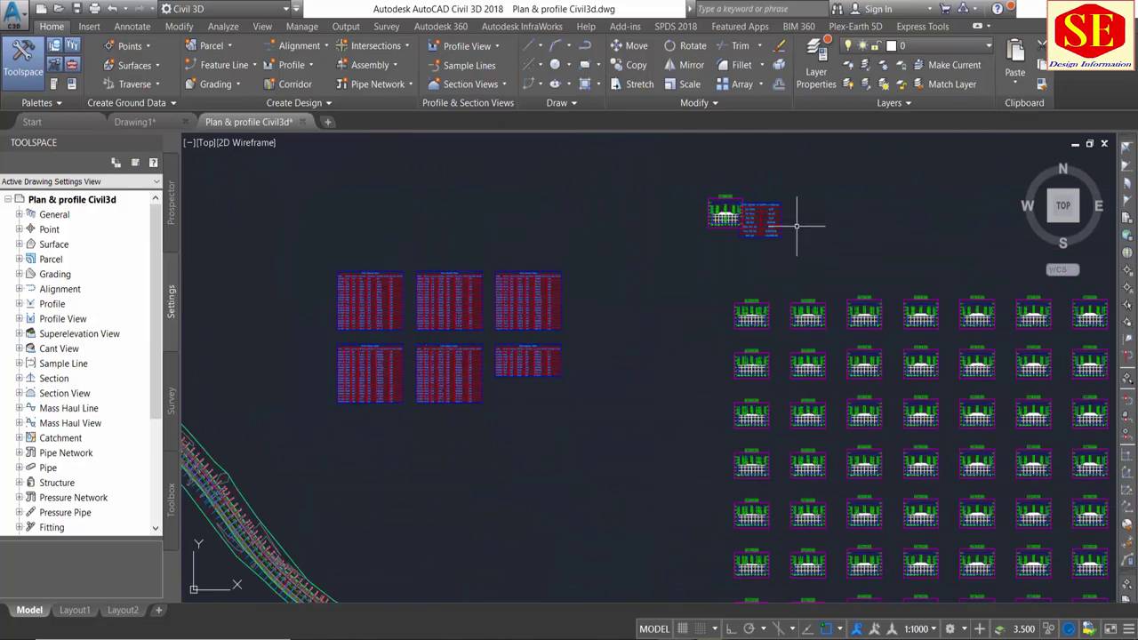
scroll(795, 228, "up", 8)
scroll(696, 278, "down", 4)
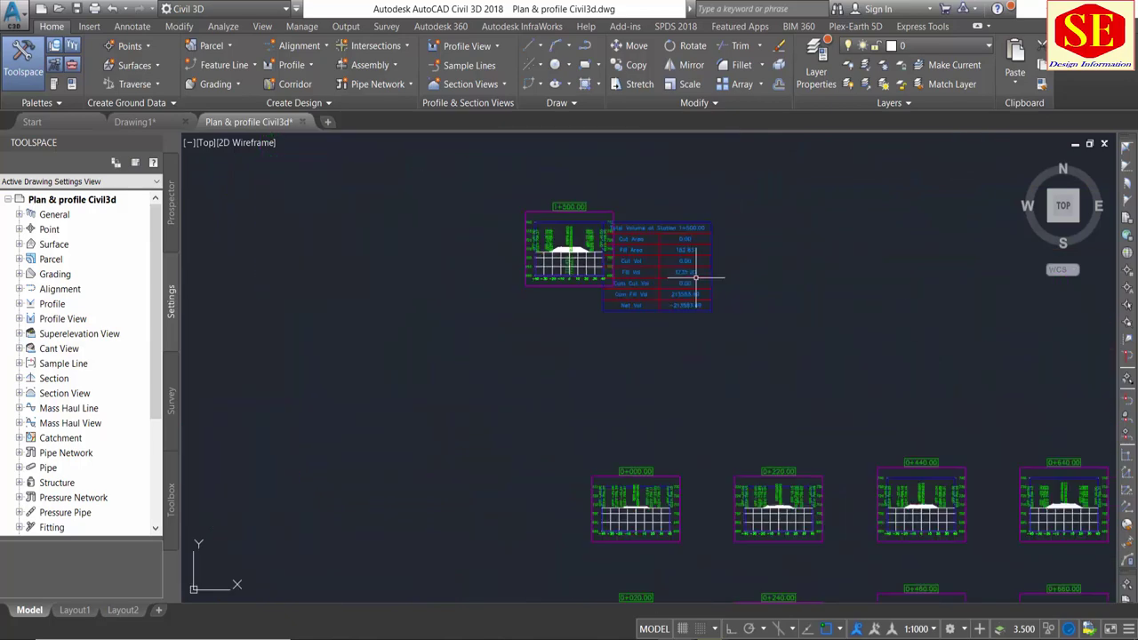
left_click(484, 89)
left_click(485, 110)
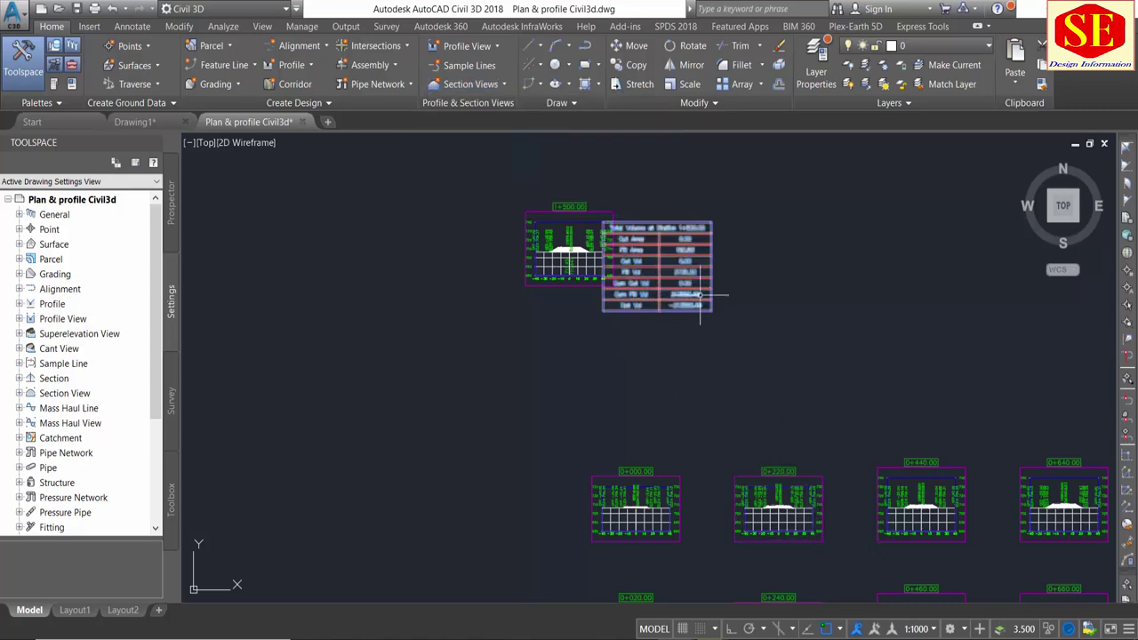
scroll(778, 277, "down", 3)
scroll(676, 338, "up", 3)
scroll(671, 330, "up", 3)
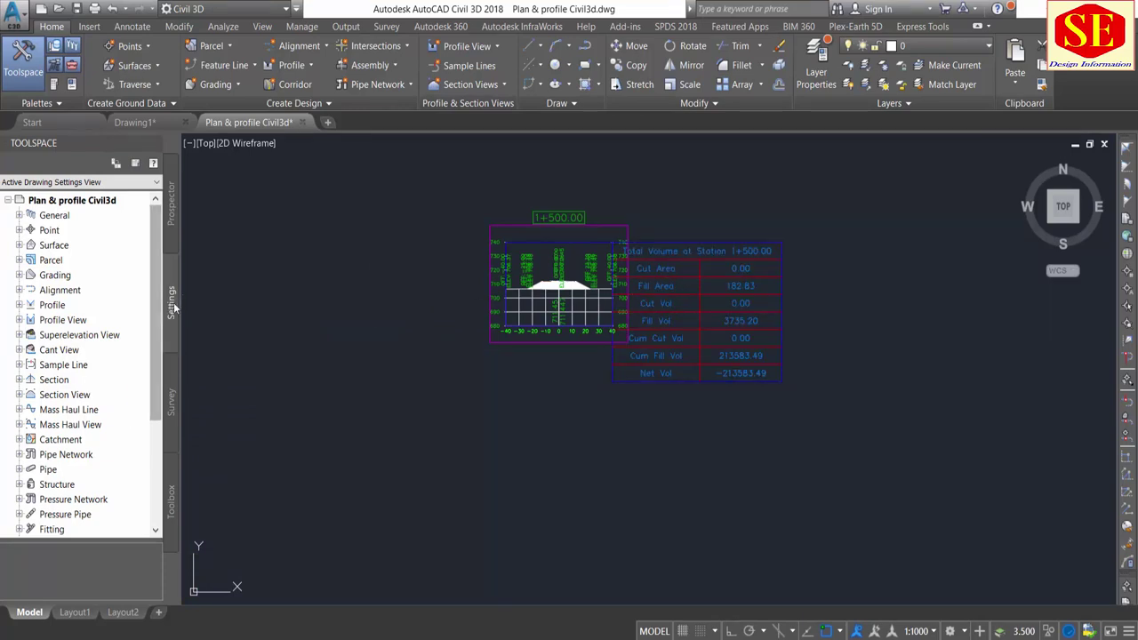
scroll(134, 381, "down", 3)
scroll(114, 399, "down", 1)
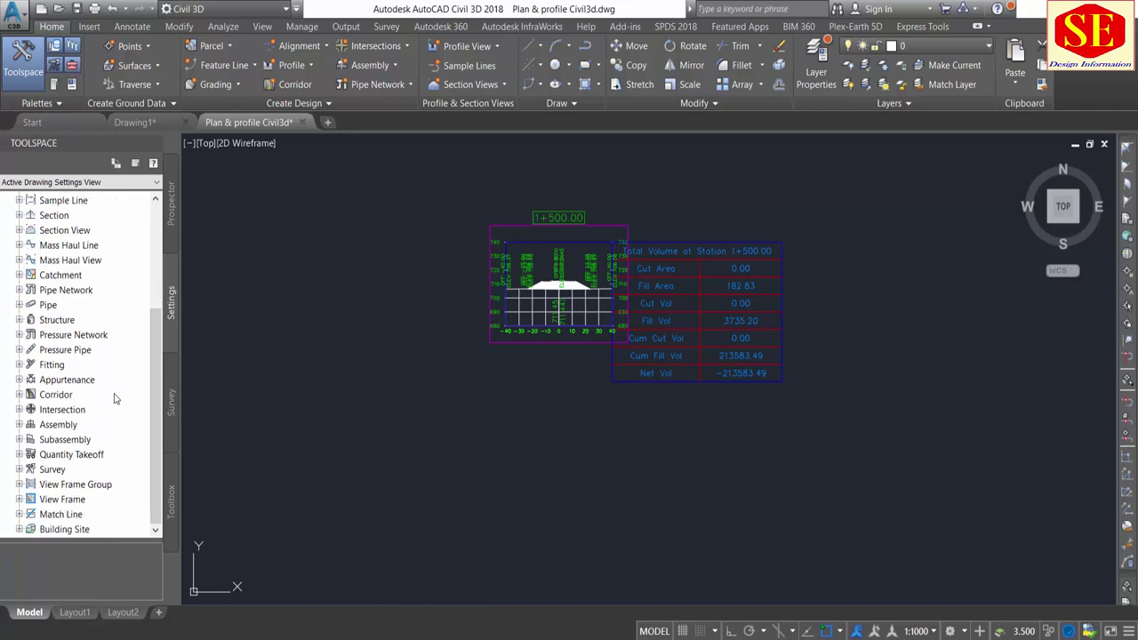
scroll(521, 305, "up", 2)
scroll(597, 305, "up", 3)
scroll(750, 333, "up", 2)
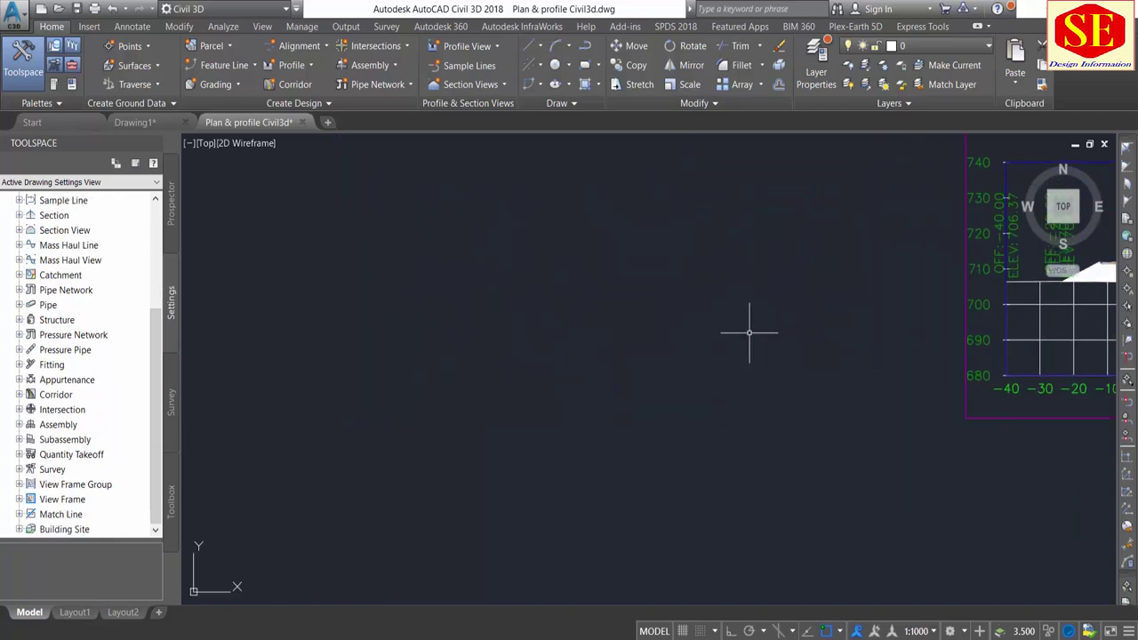
scroll(622, 356, "down", 3)
scroll(427, 330, "up", 2)
scroll(784, 369, "down", 1)
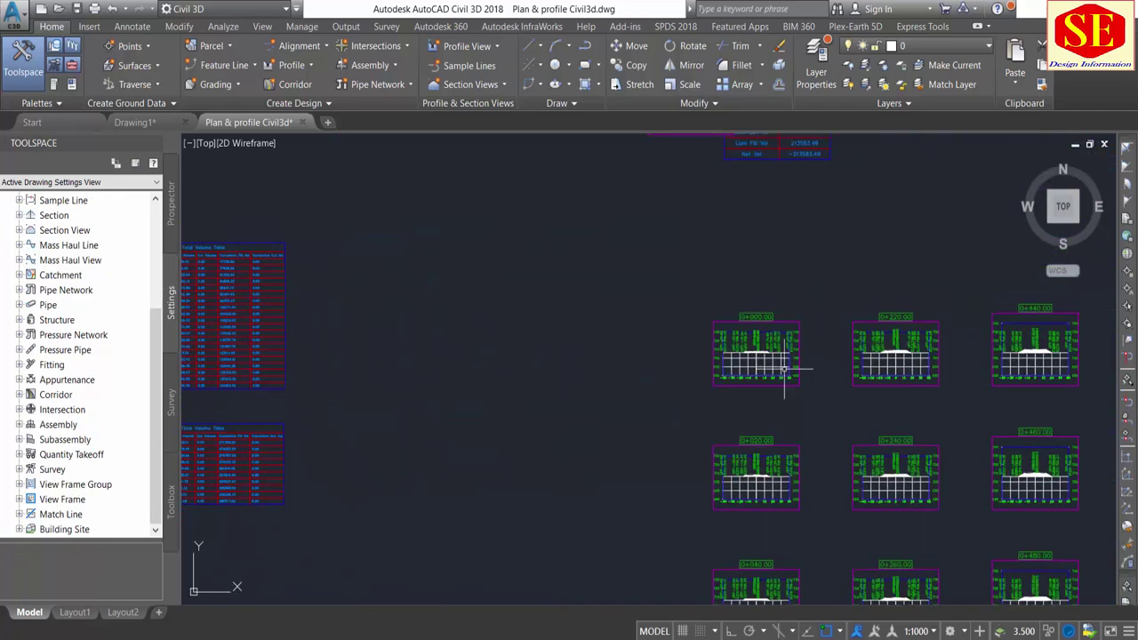
scroll(769, 360, "up", 4)
scroll(711, 342, "up", 3)
scroll(663, 325, "up", 2)
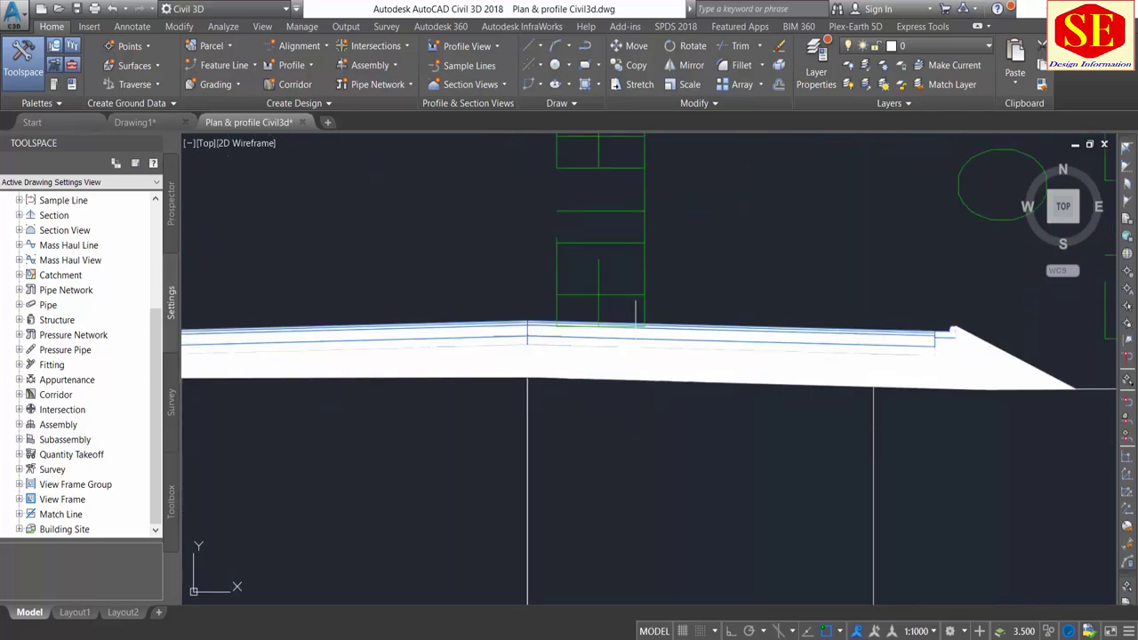
Expand Quantity Takeoff > Quantity Takeoff Criteria in Toolspace Settings and right-click Material List for editing
scroll(670, 346, "down", 5)
scroll(669, 409, "down", 2)
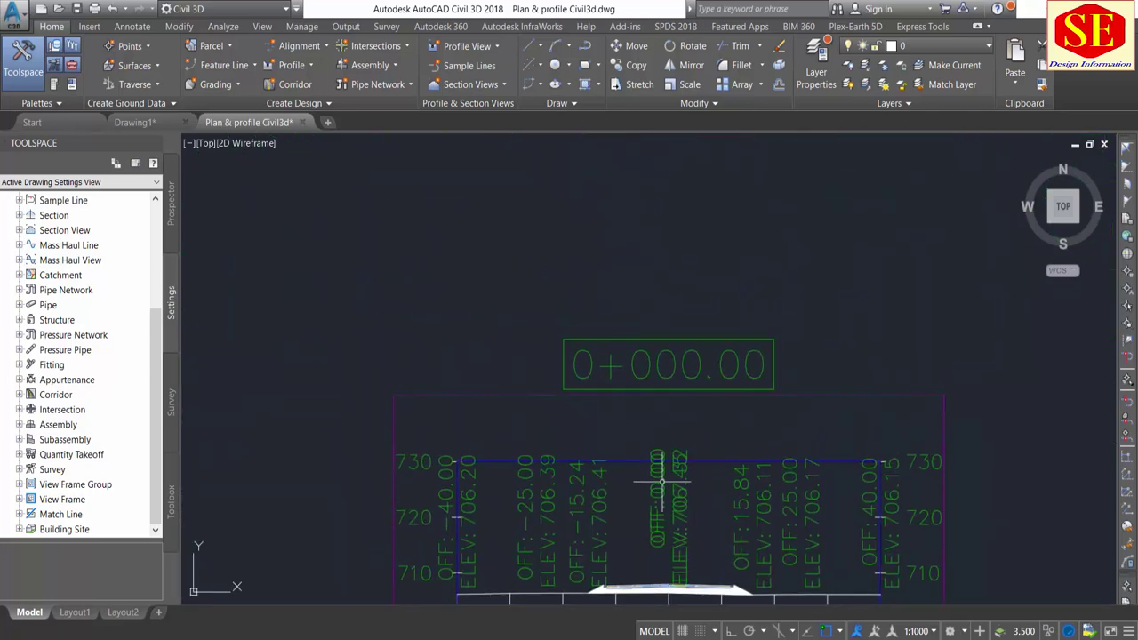
scroll(665, 475, "down", 3)
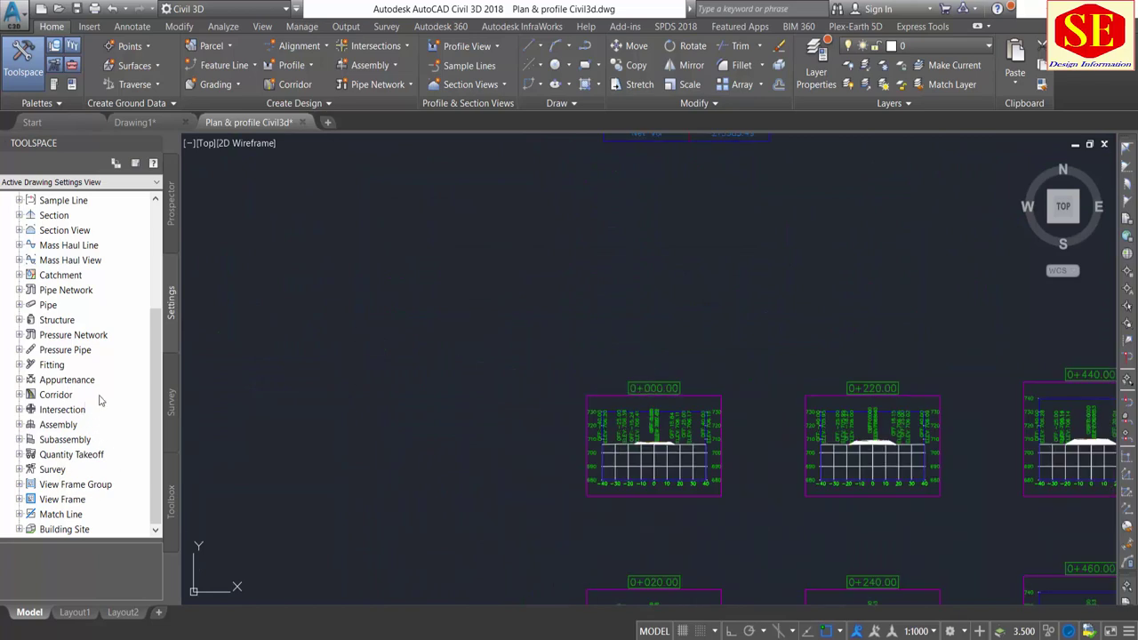
left_click(19, 454)
scroll(120, 407, "down", 2)
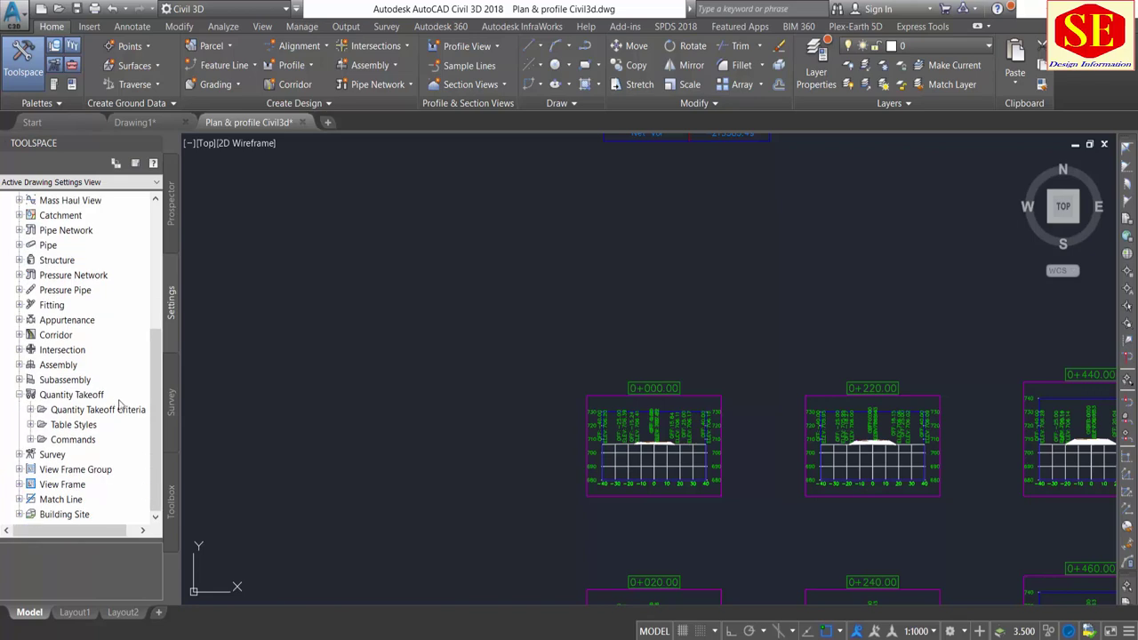
left_click(30, 410)
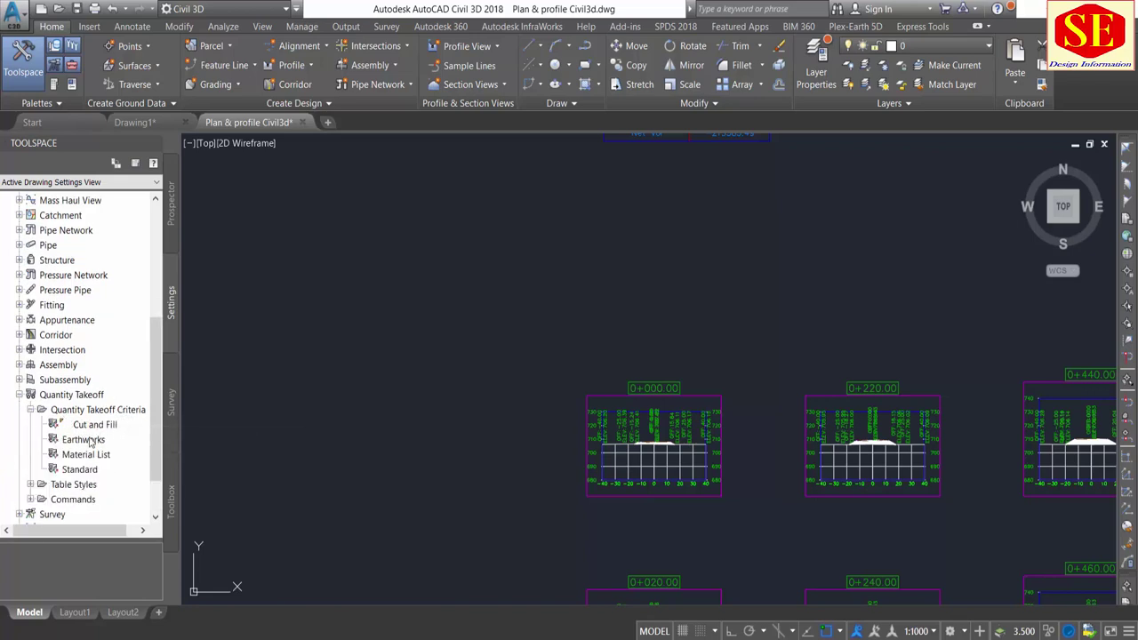
left_click(84, 441)
left_click(87, 456)
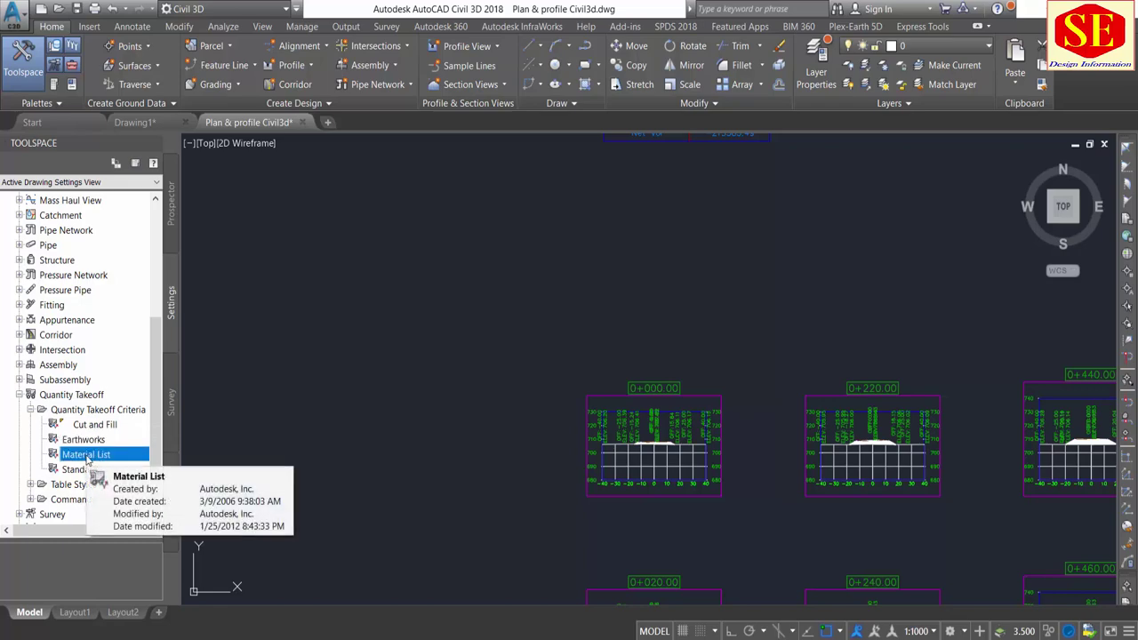
right_click(87, 457)
Edit the Material List criteria and delete the SubBase and Base materials, leaving only Pavement
left_click(115, 464)
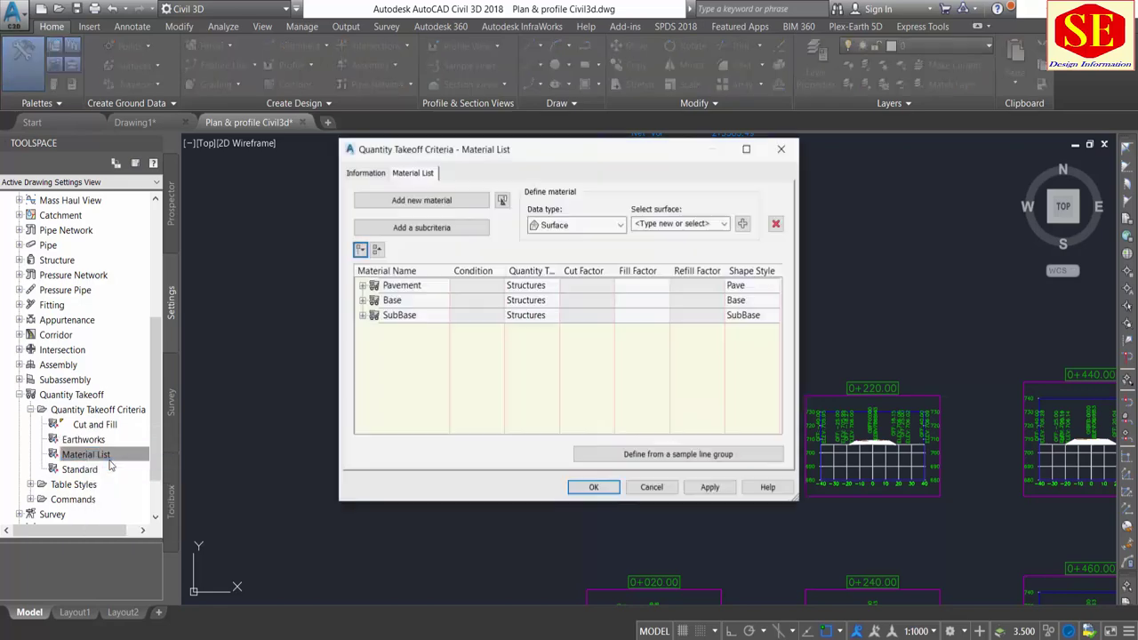
left_click(406, 349)
left_click(412, 288)
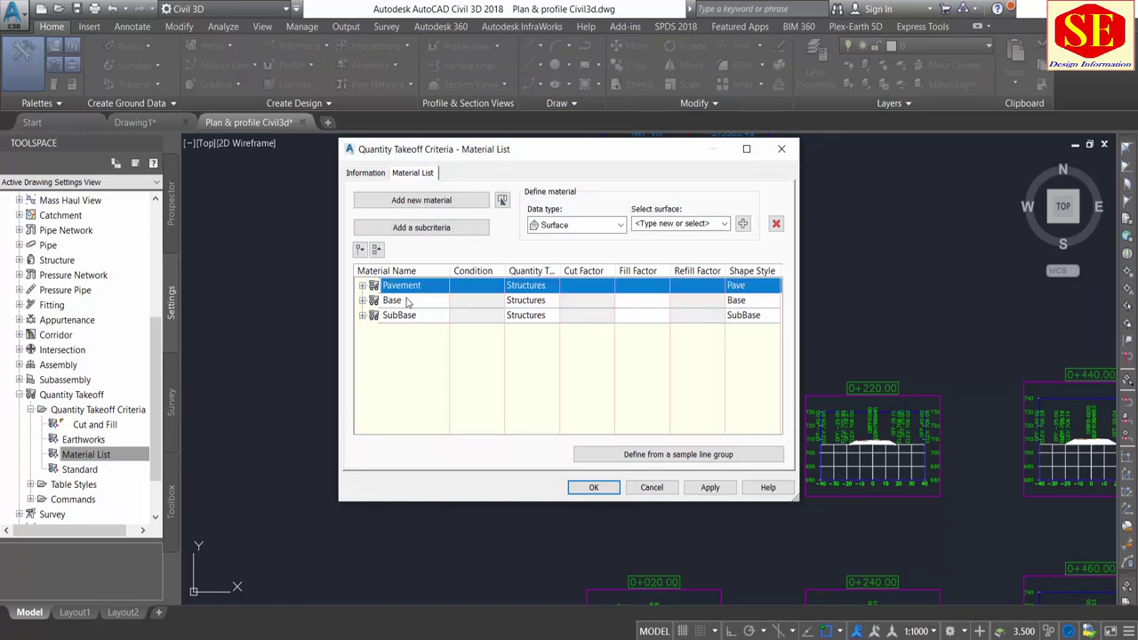
left_click(406, 356)
left_click(400, 316)
left_click(778, 223)
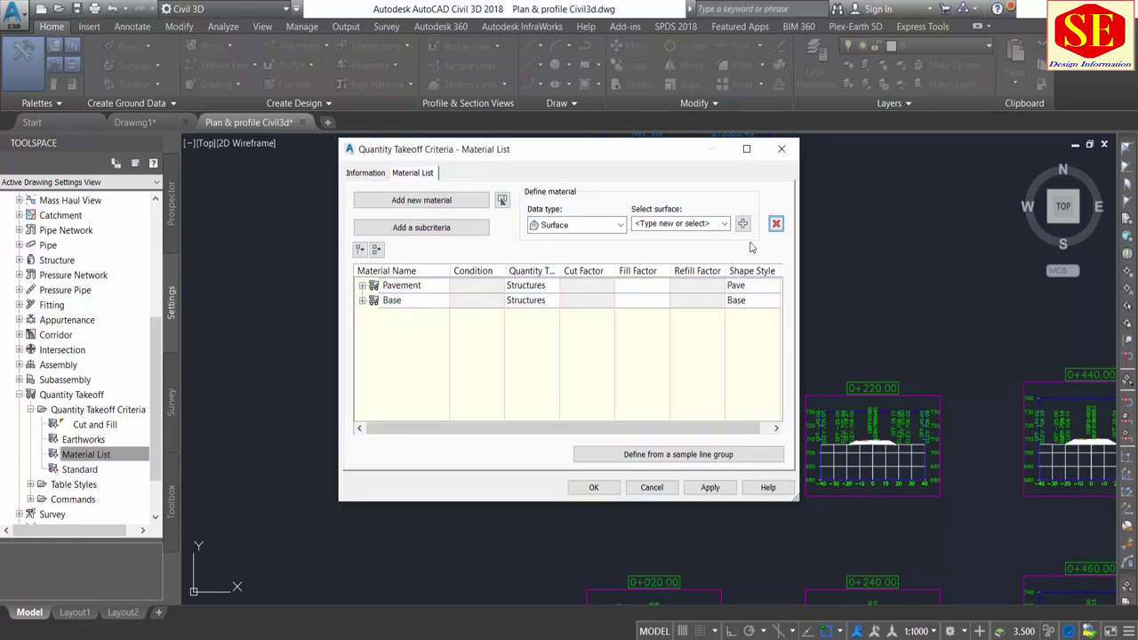
left_click(408, 301)
left_click(776, 224)
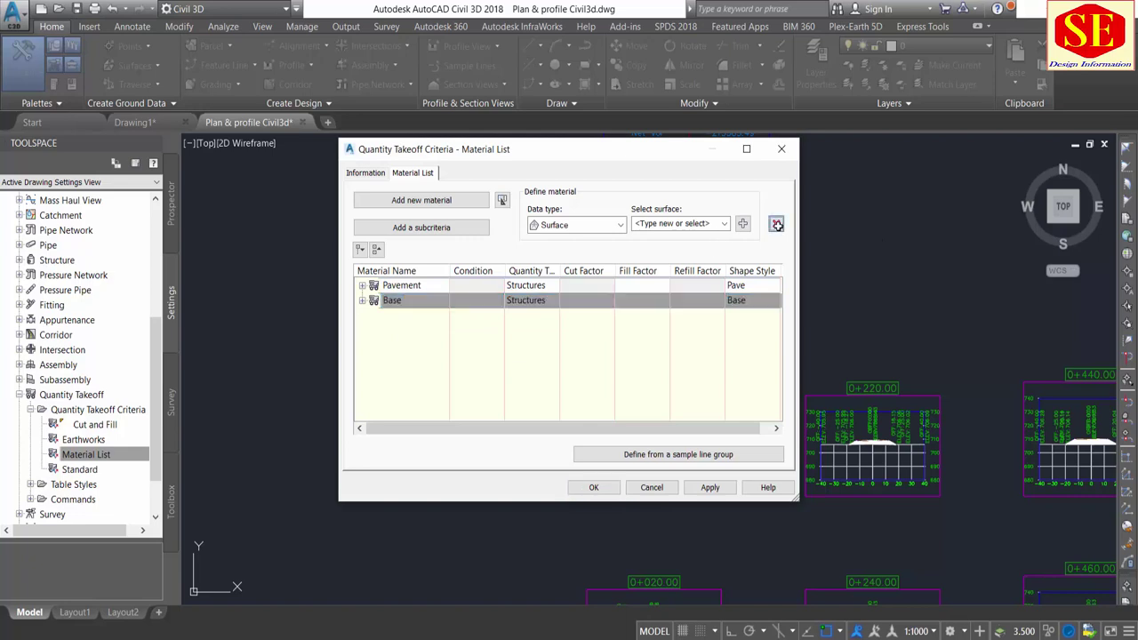
Remove Pavement's existing subcriteria, keeping the material named Pavement
left_click(363, 285)
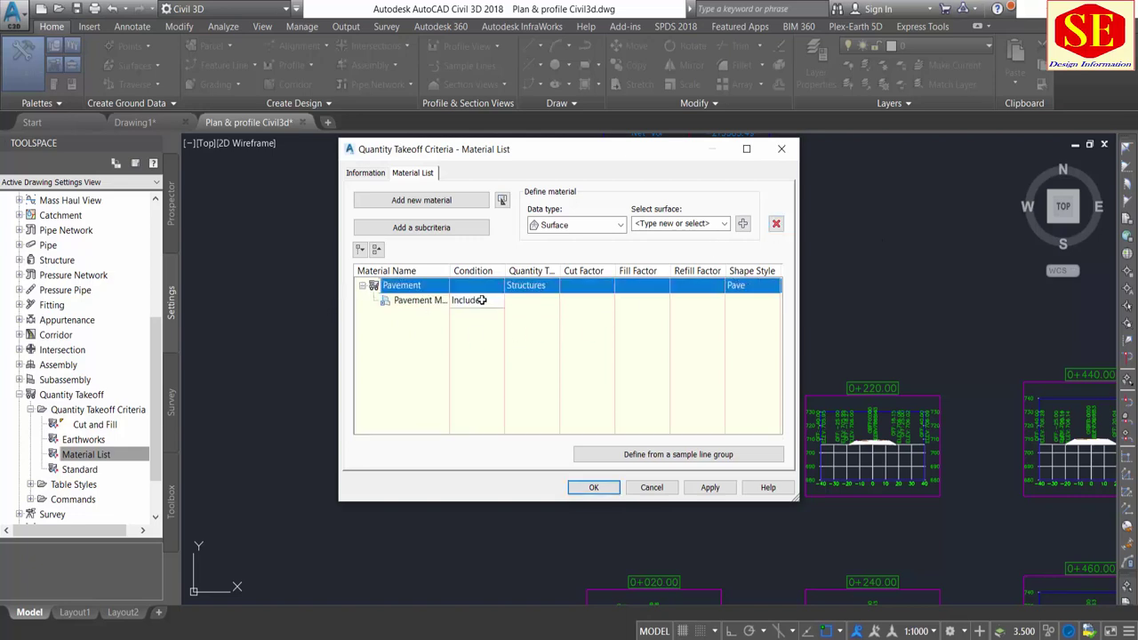
left_click(481, 300)
left_click(774, 226)
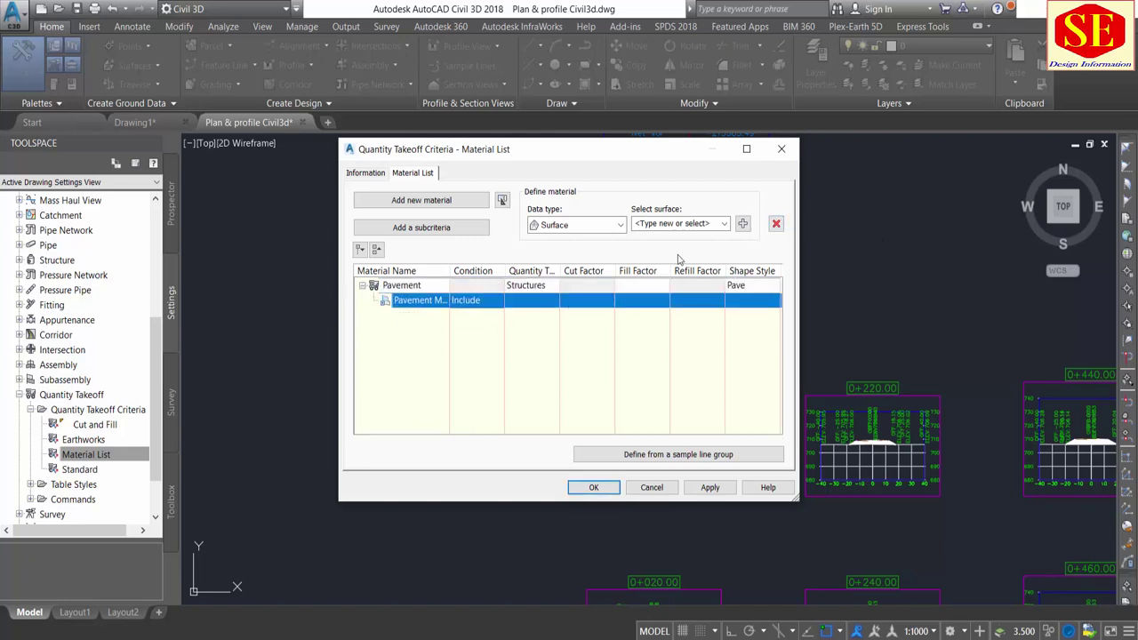
left_click(777, 226)
left_click(523, 341)
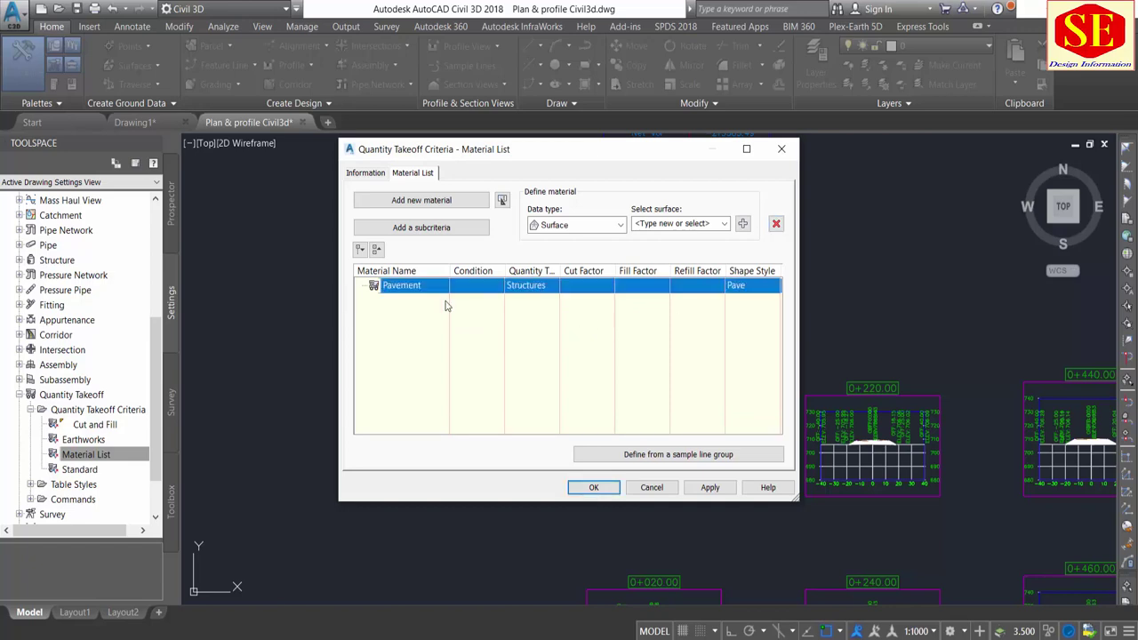
left_click(411, 285)
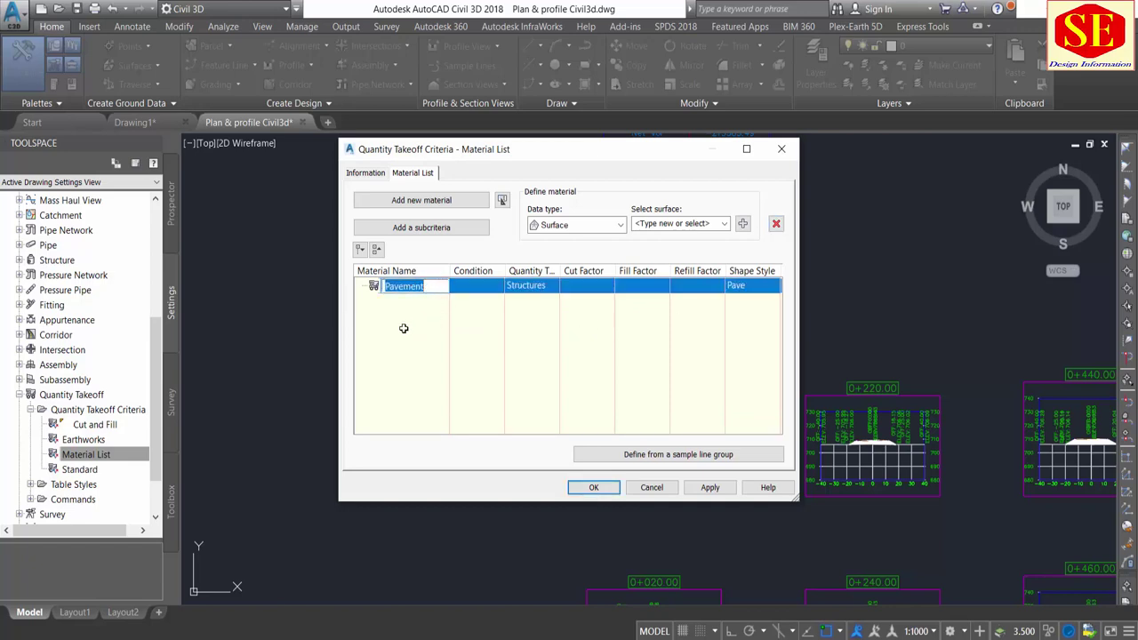
left_click(443, 332)
Include the Pave1 and Pave2 corridor shapes under Pavement
left_click(621, 225)
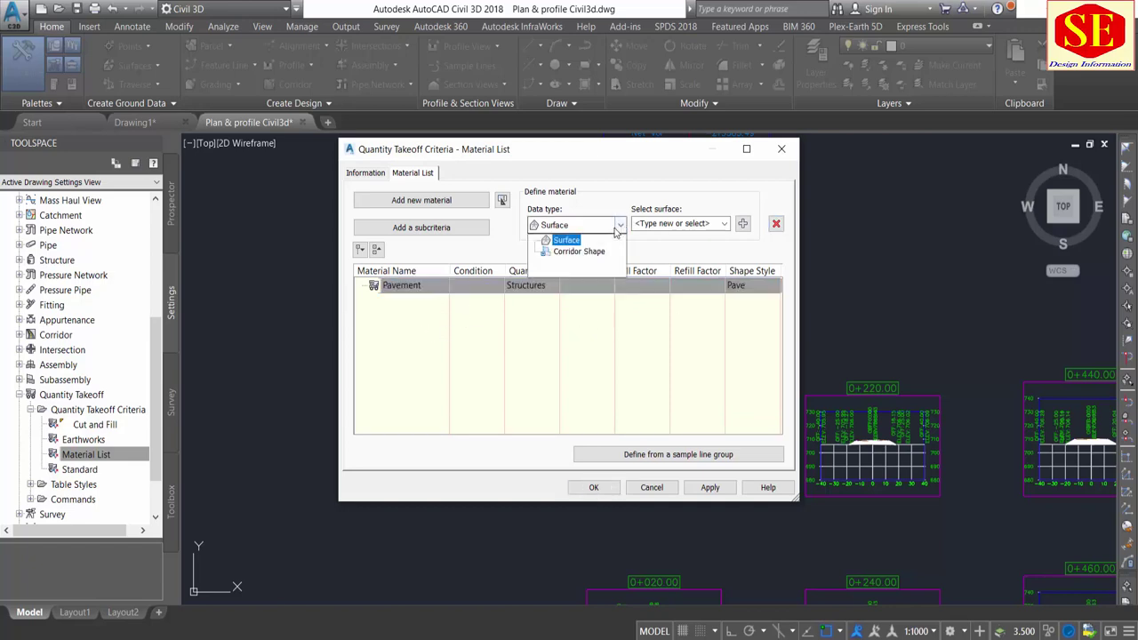
left_click(580, 254)
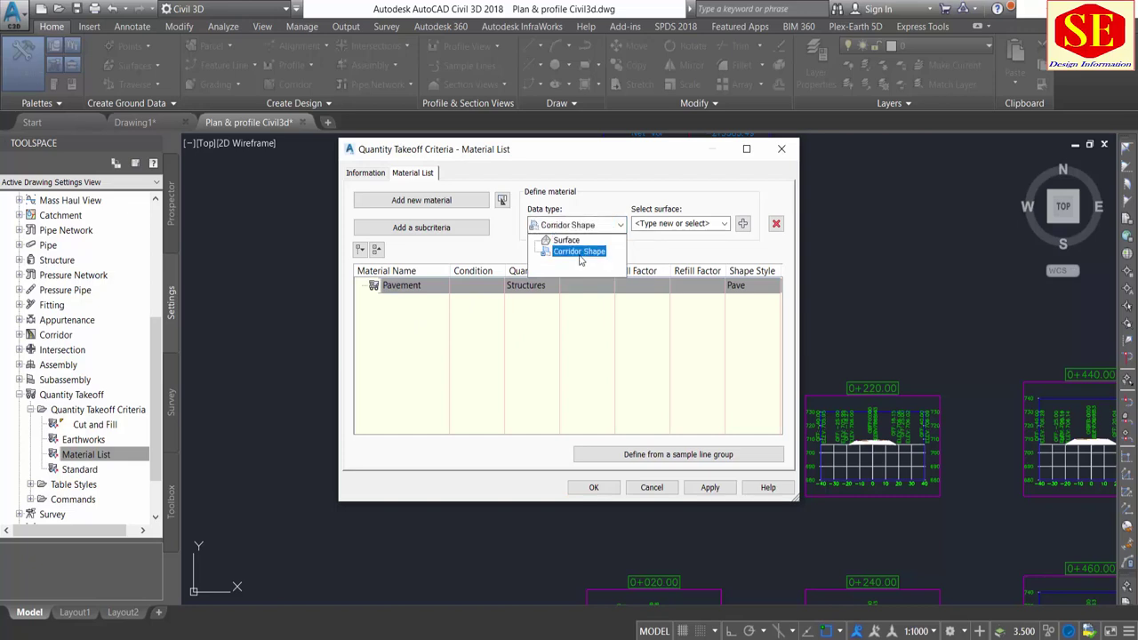
left_click(579, 252)
left_click(623, 225)
left_click(576, 254)
left_click(725, 224)
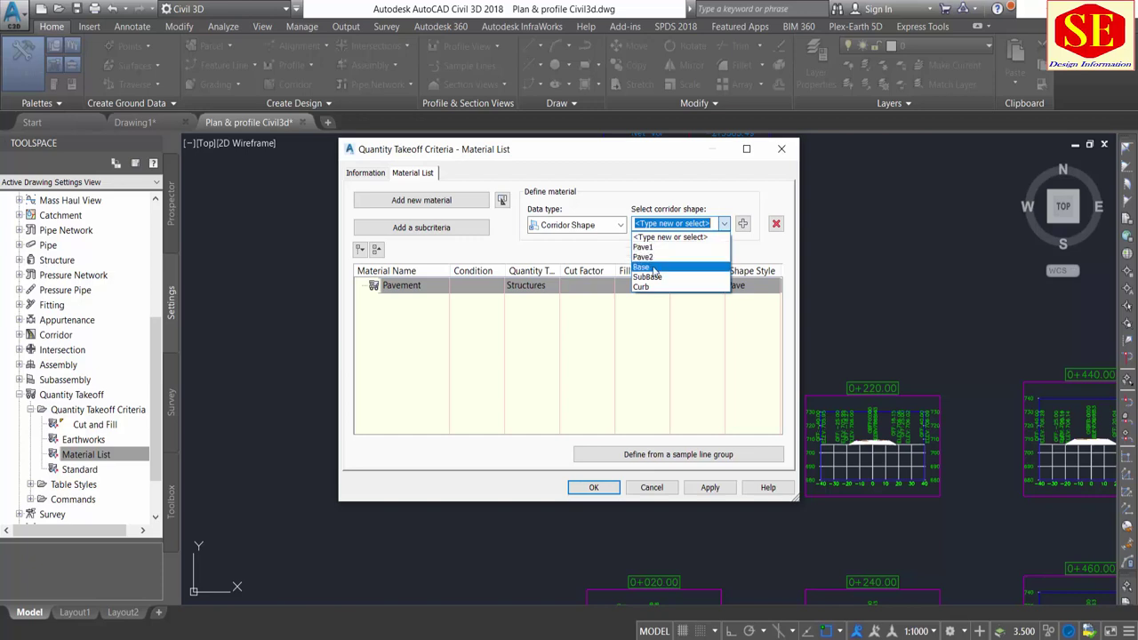
left_click(654, 249)
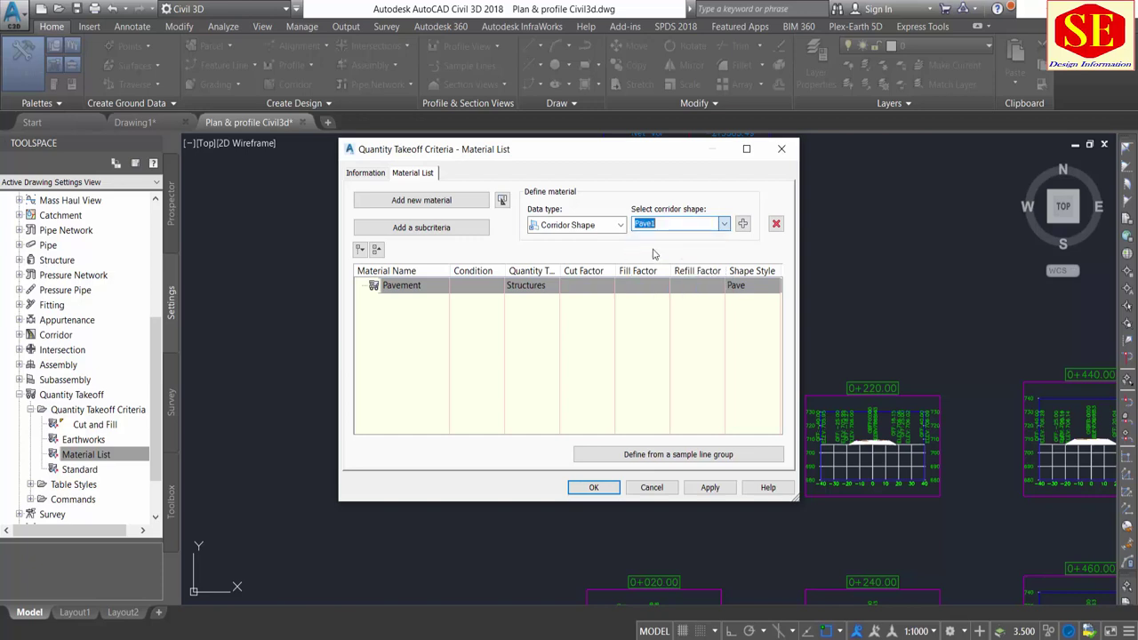
left_click(742, 223)
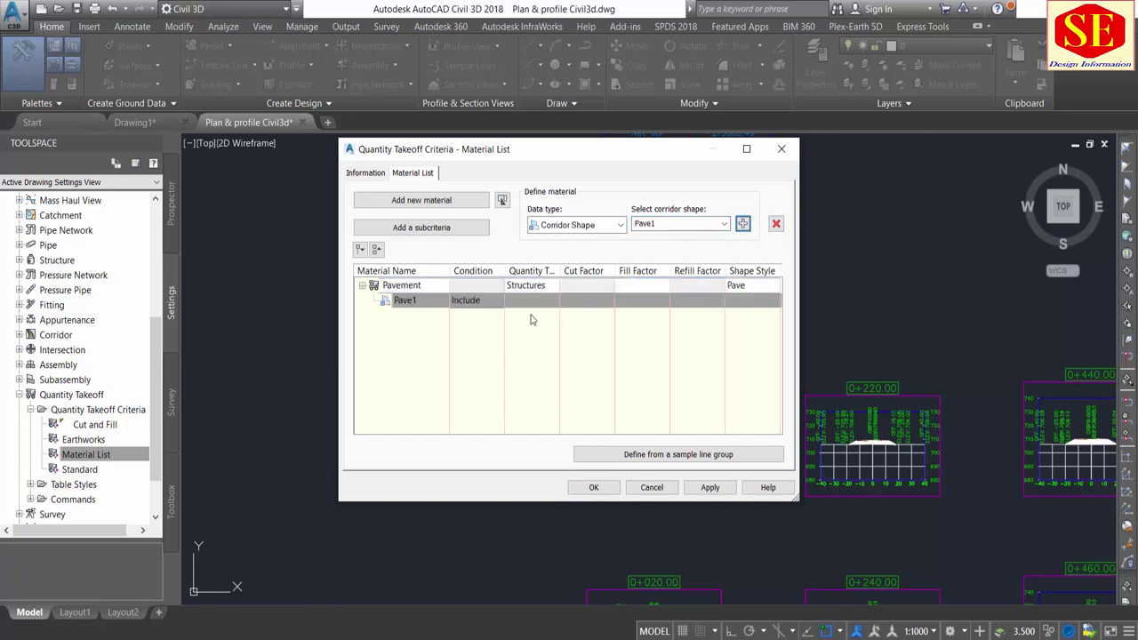
left_click(724, 225)
left_click(662, 247)
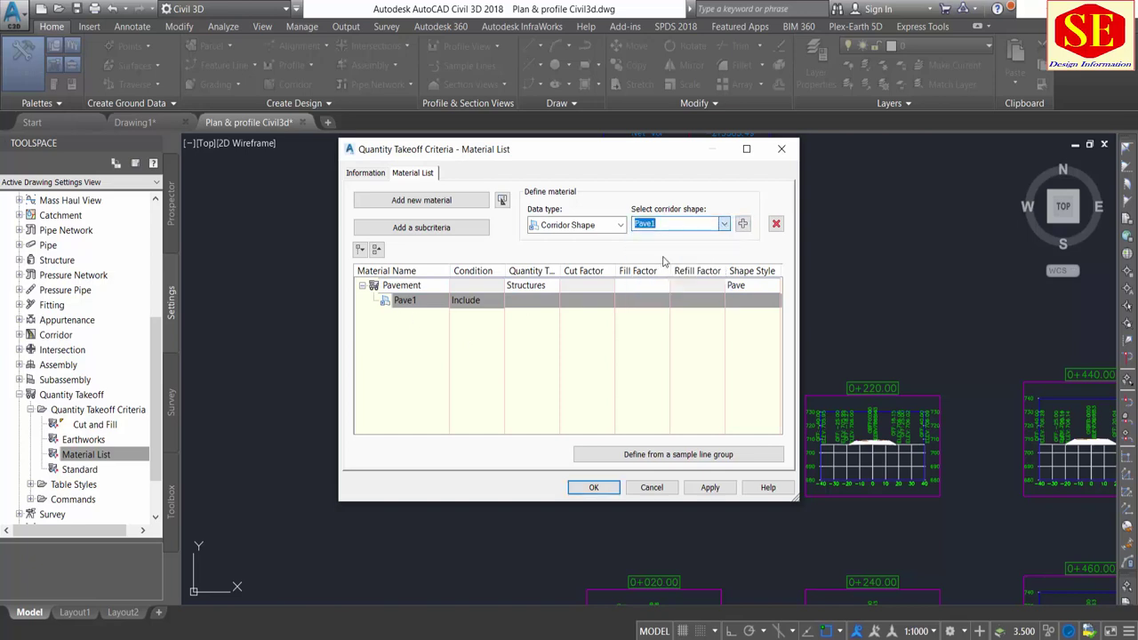
left_click(743, 225)
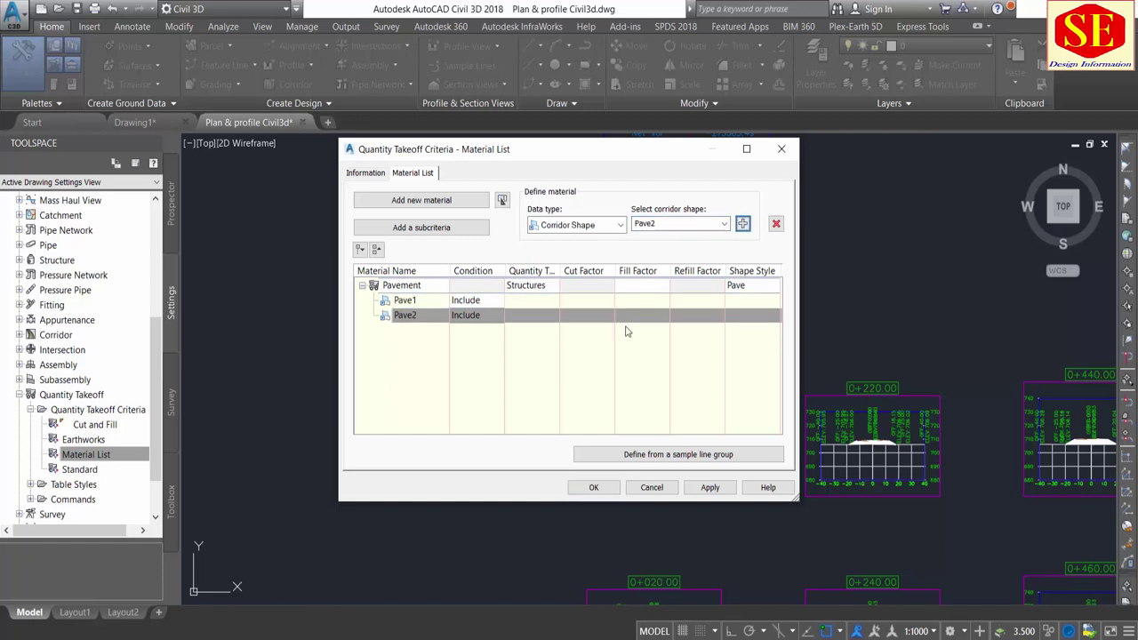
left_click(562, 379)
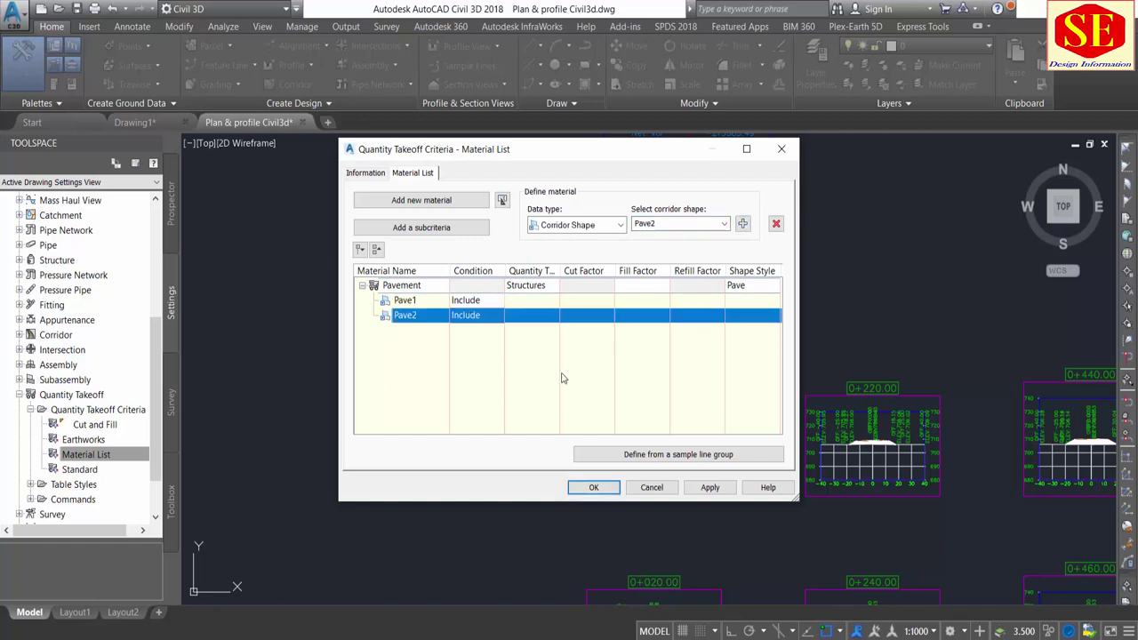
Add a Water Bound material with Structures quantity type that includes the Base corridor shape
left_click(402, 203)
left_click(406, 329)
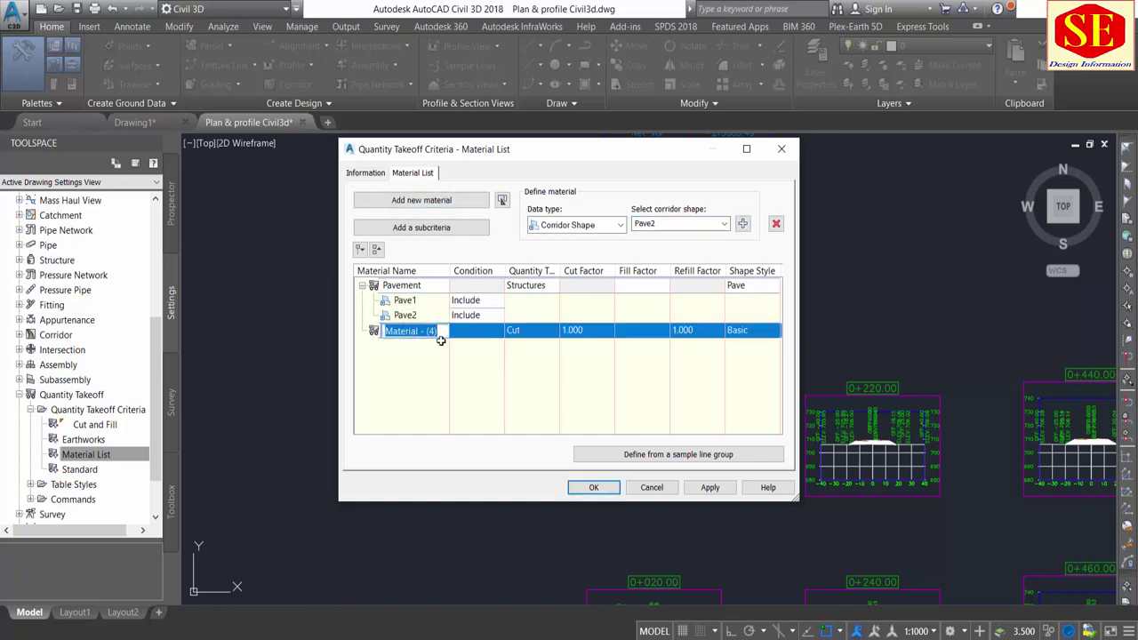
type("Water Bound")
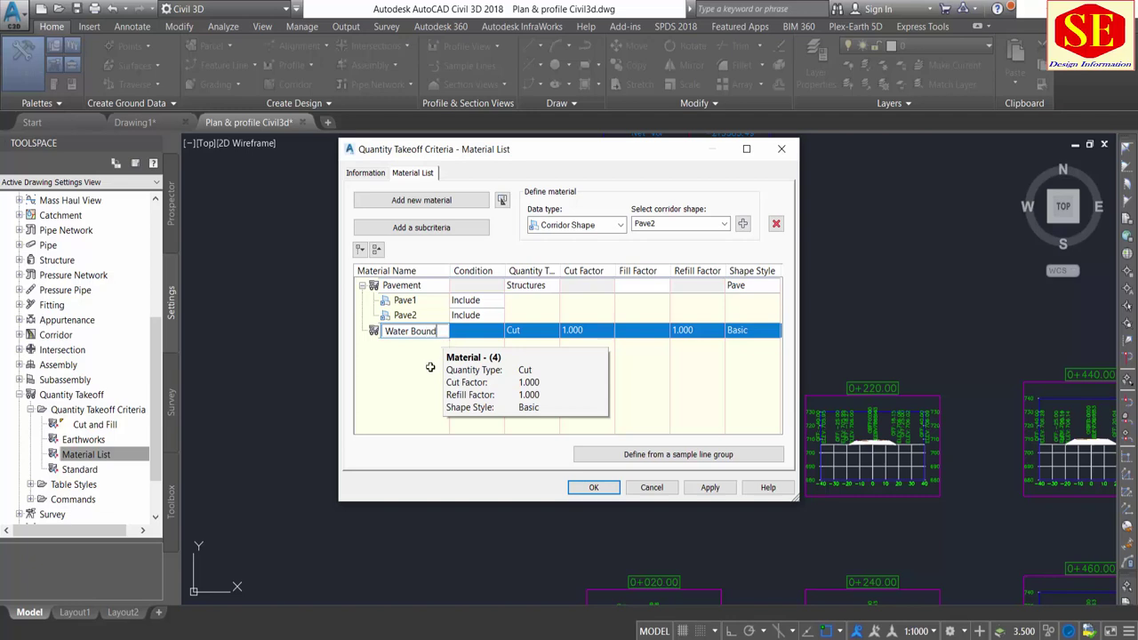
key("Return")
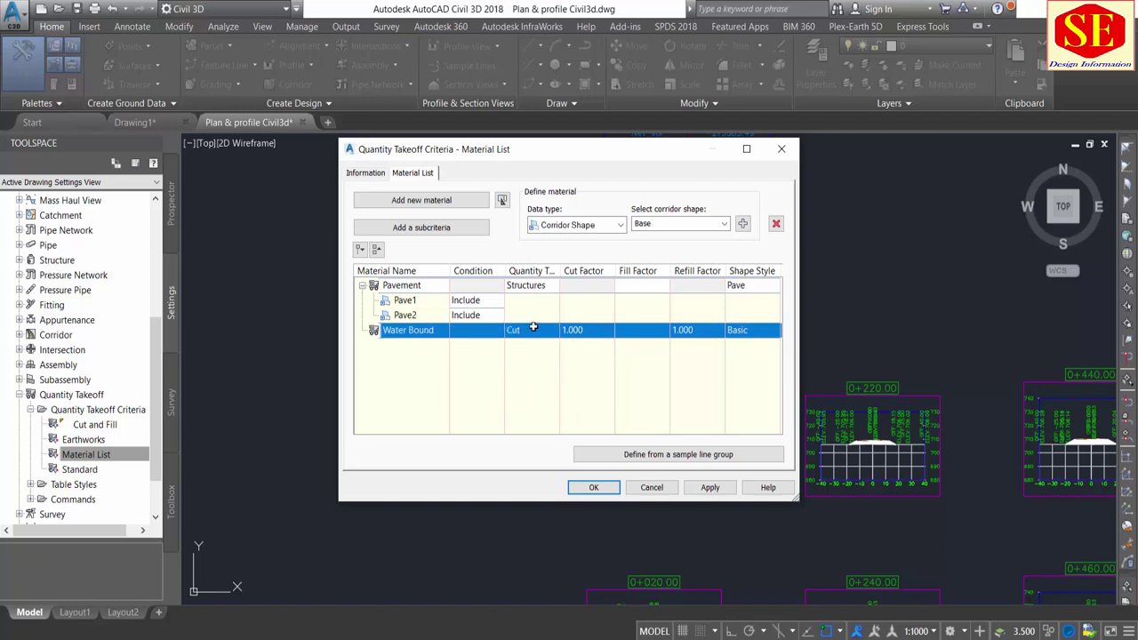
left_click(534, 329)
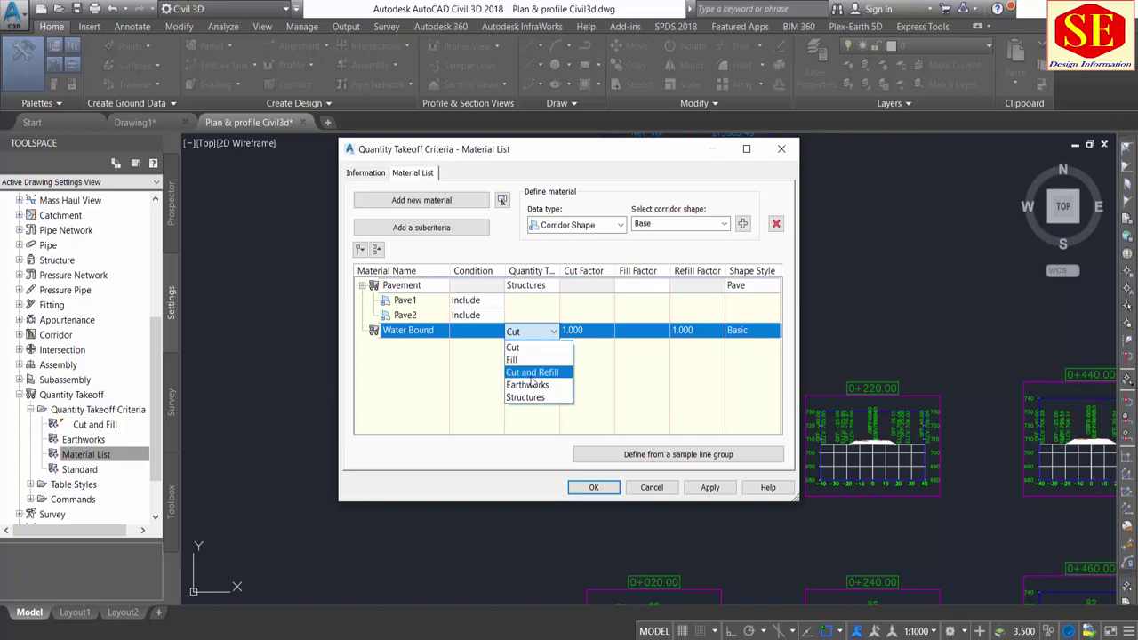
left_click(526, 397)
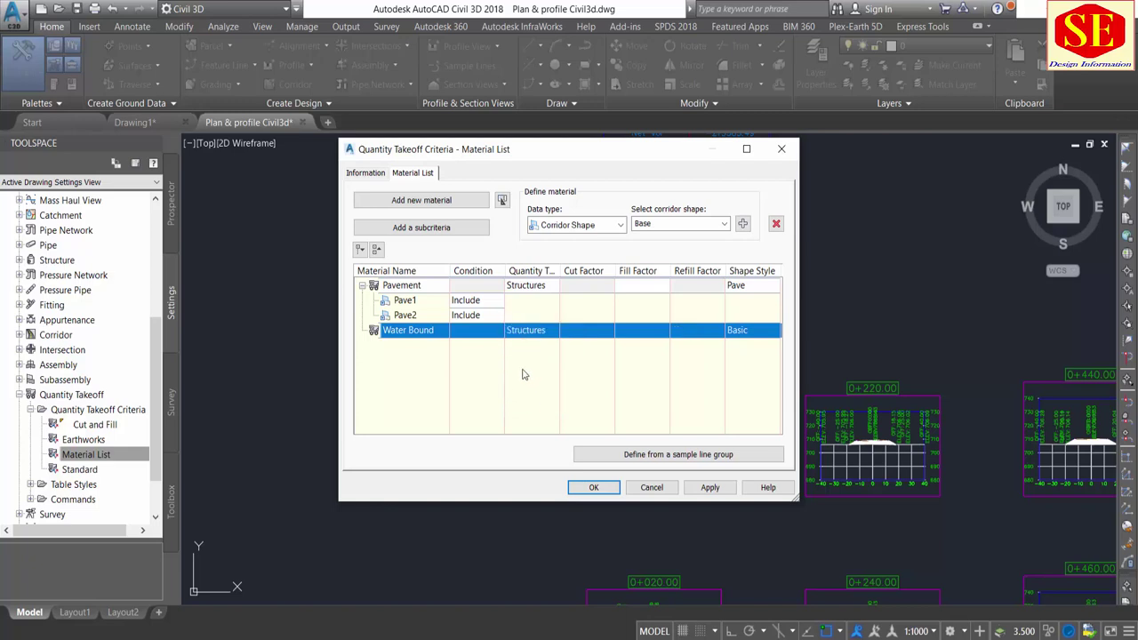
left_click(724, 224)
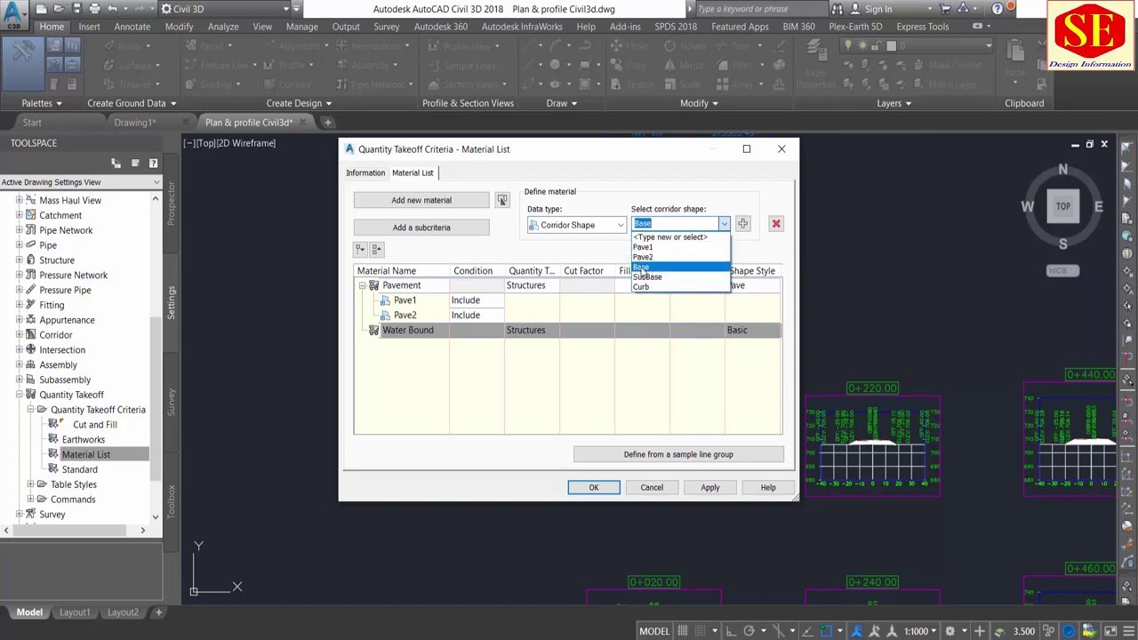
left_click(642, 266)
left_click(742, 223)
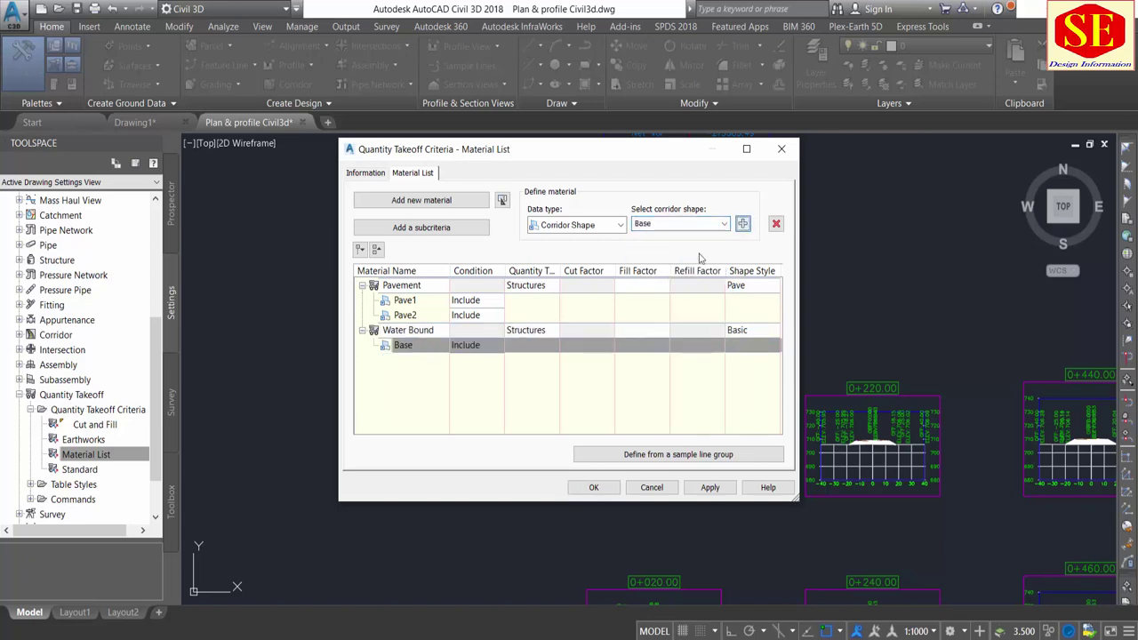
left_click(411, 357)
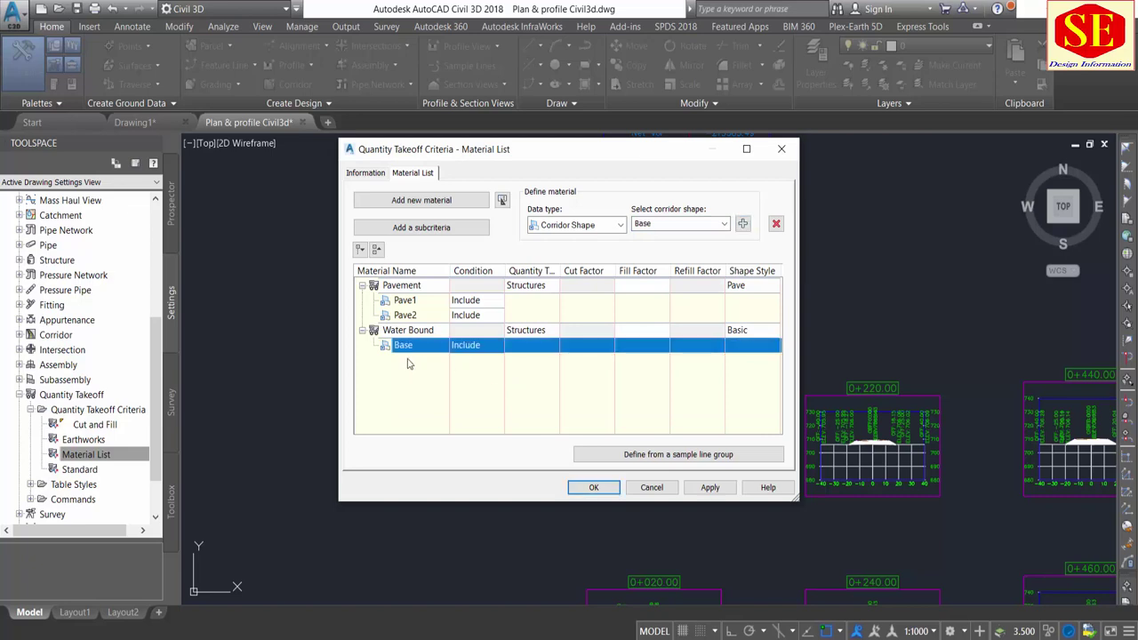
Add a Subase material with Structures quantity type that includes the SubBase corridor shape
left_click(425, 203)
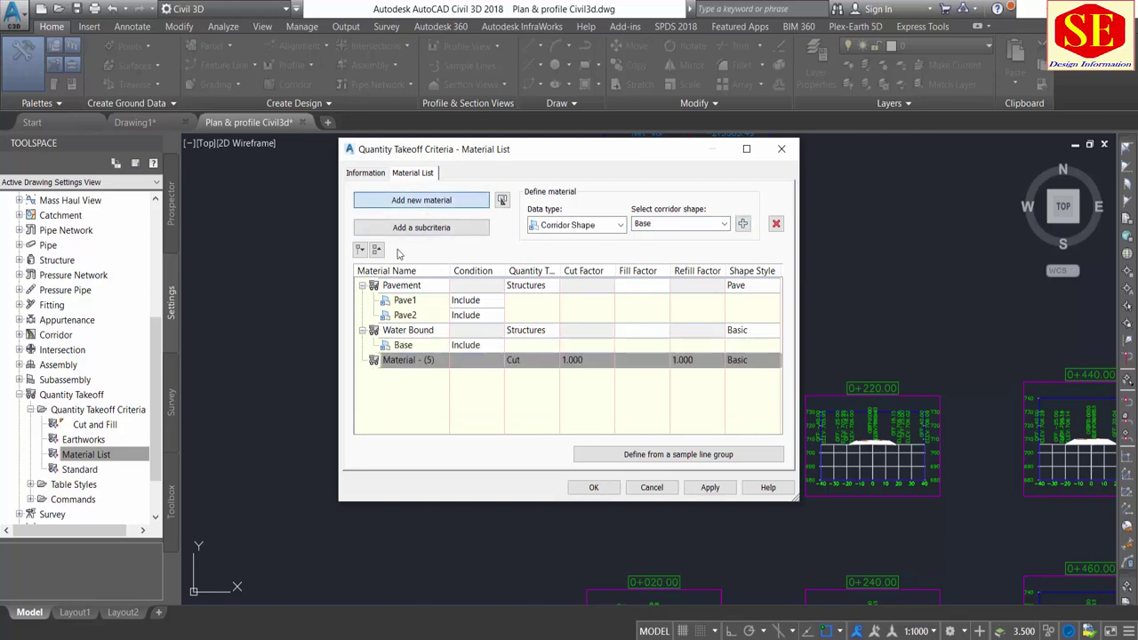
double_click(422, 362)
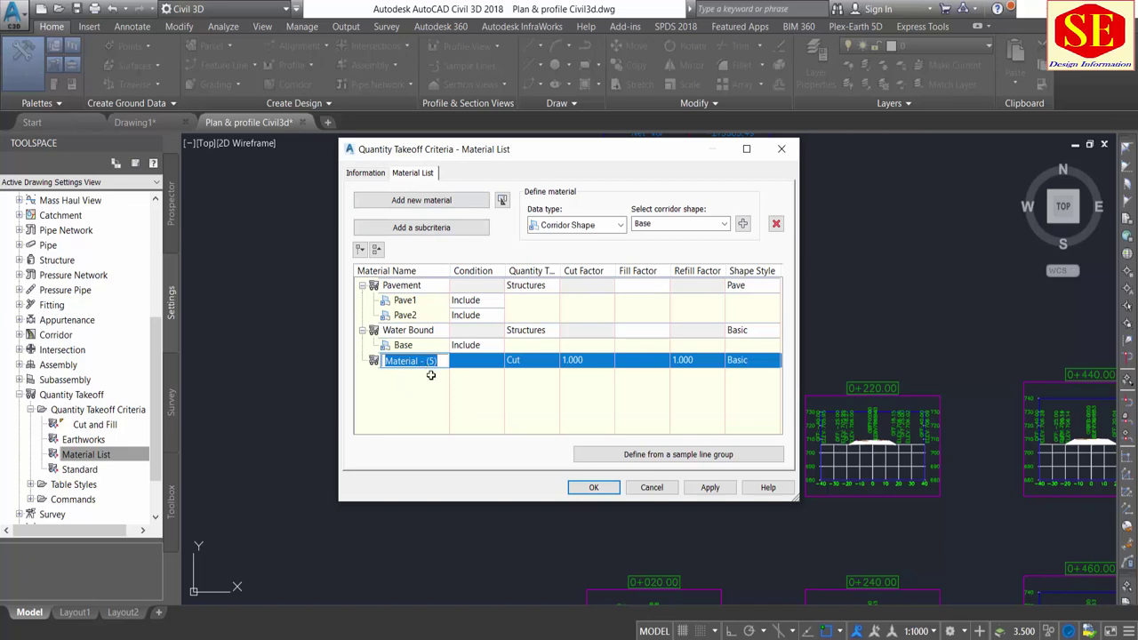
type("Subase")
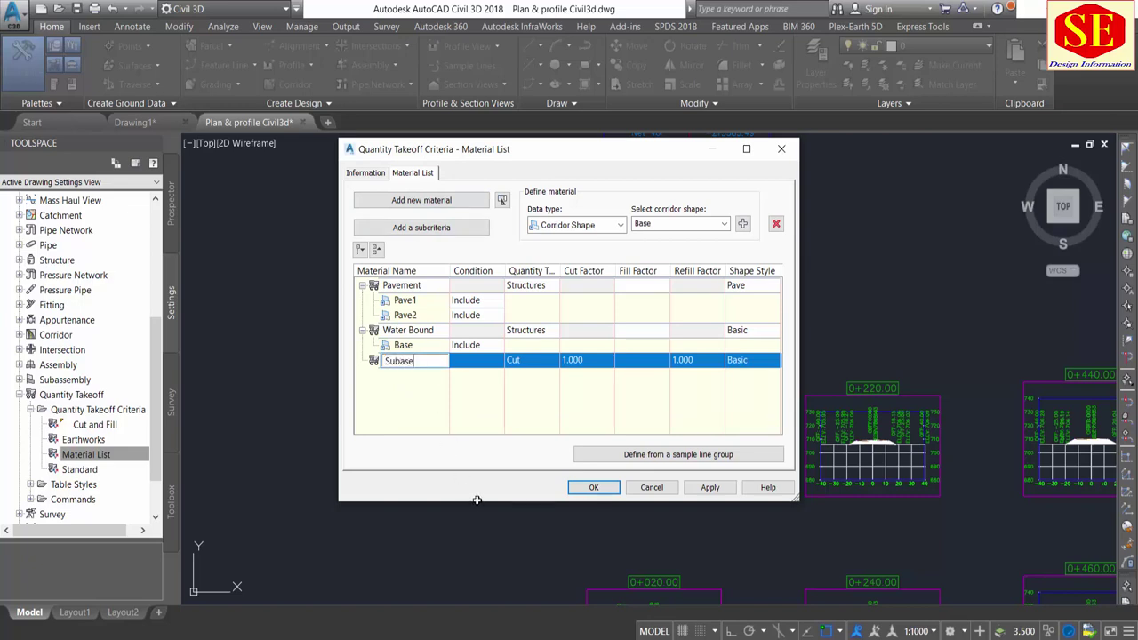
left_click(538, 365)
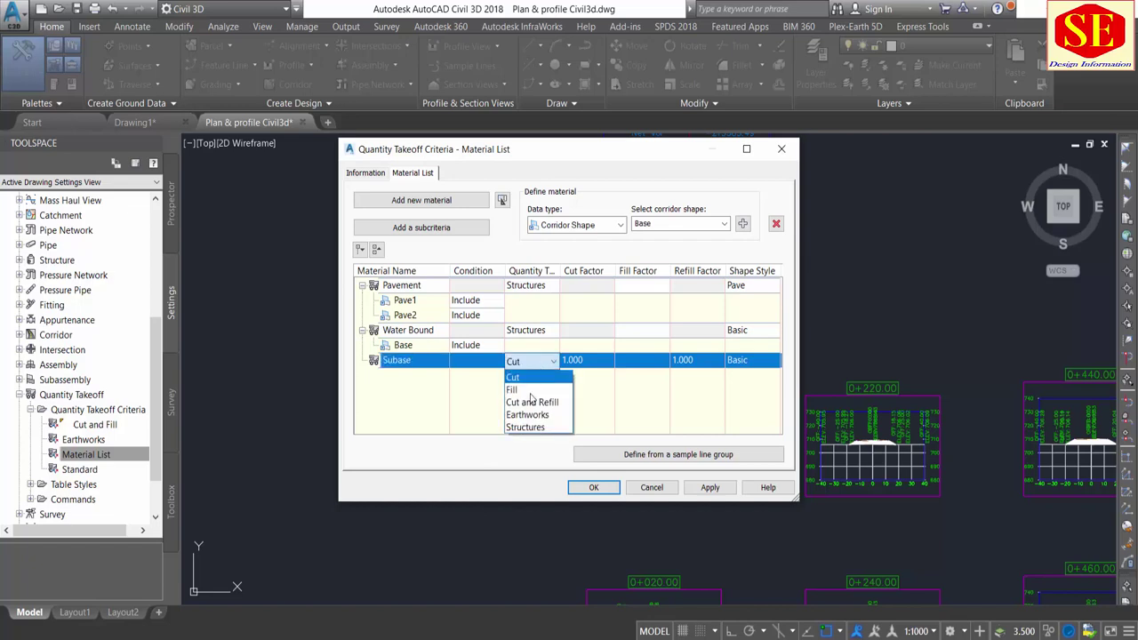
left_click(534, 432)
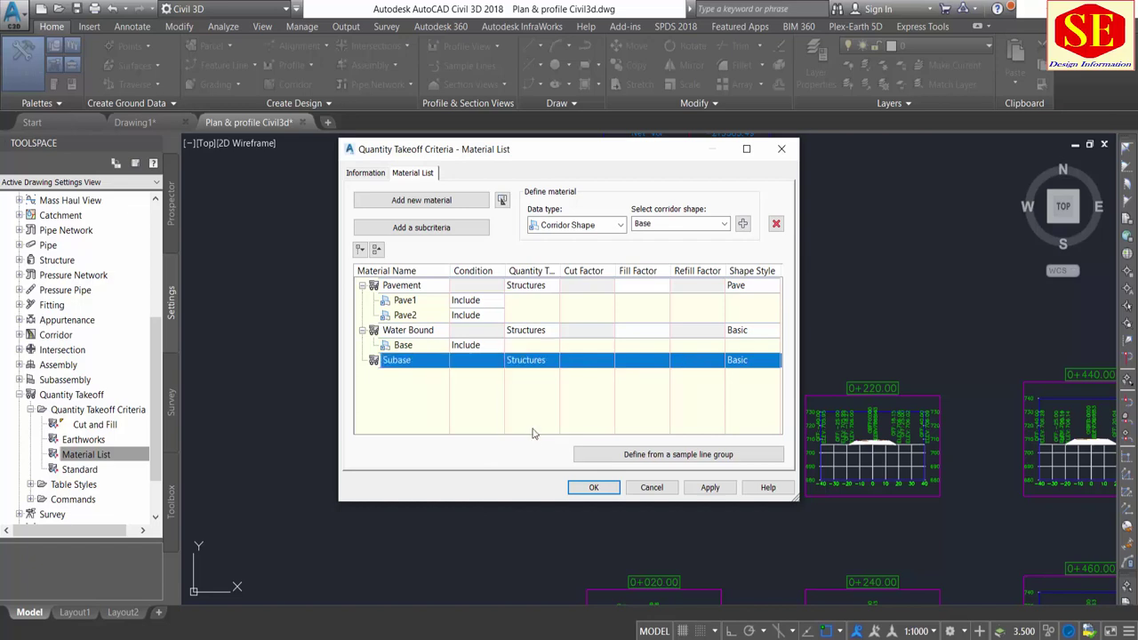
left_click(726, 225)
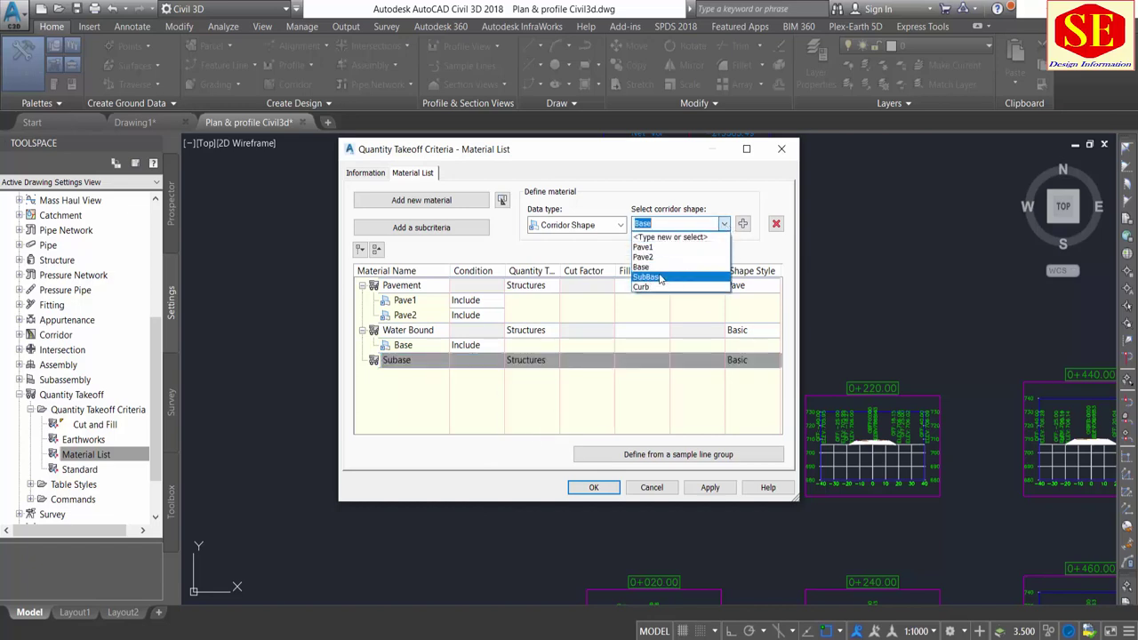
left_click(660, 278)
left_click(743, 224)
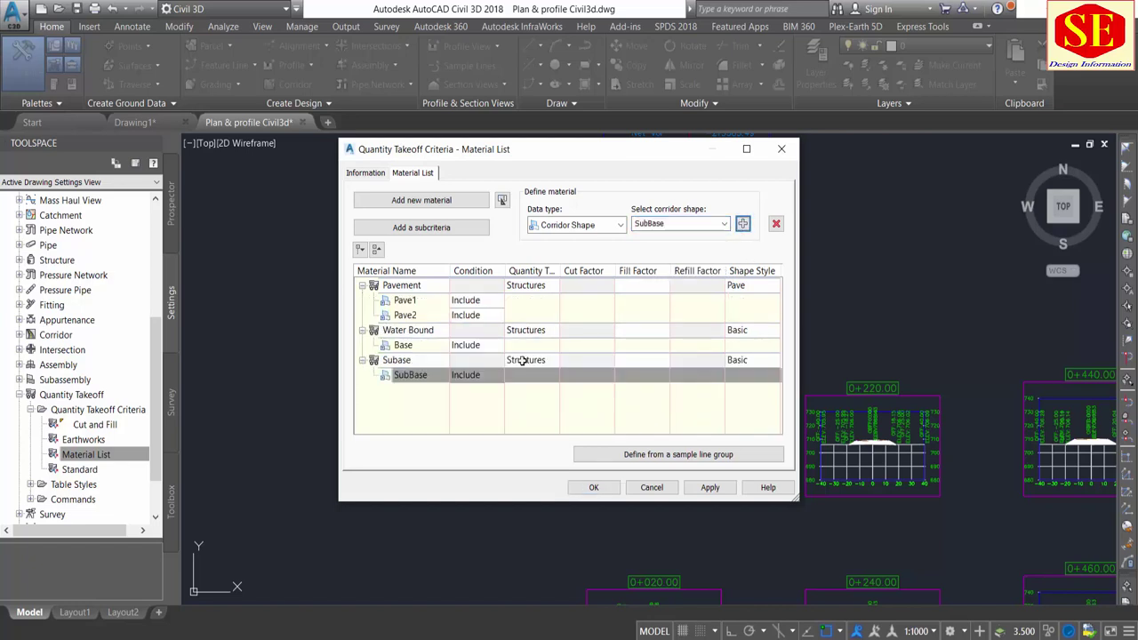
left_click(463, 415)
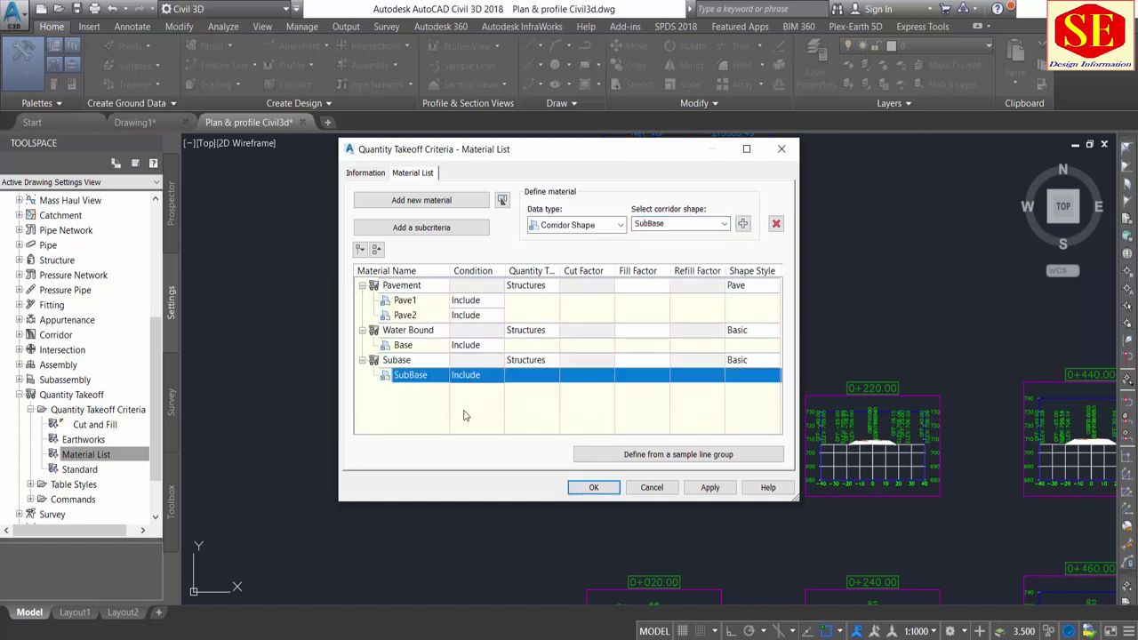
Collapse the Subase, Water Bound and Pavement materials, then apply and close the criteria
left_click(362, 360)
left_click(362, 329)
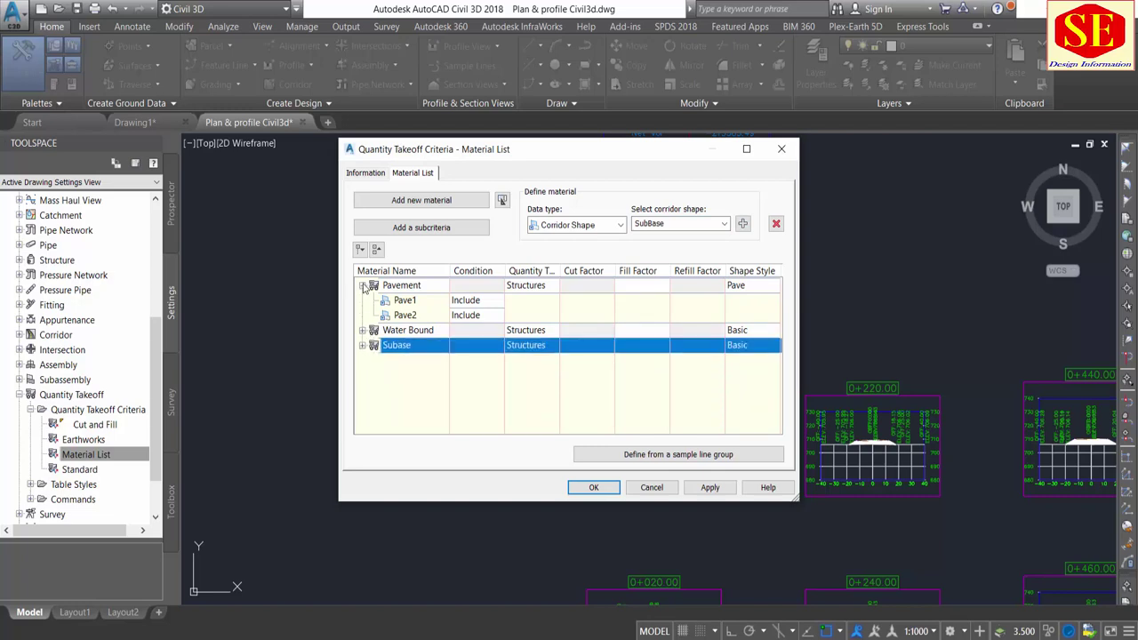
left_click(362, 285)
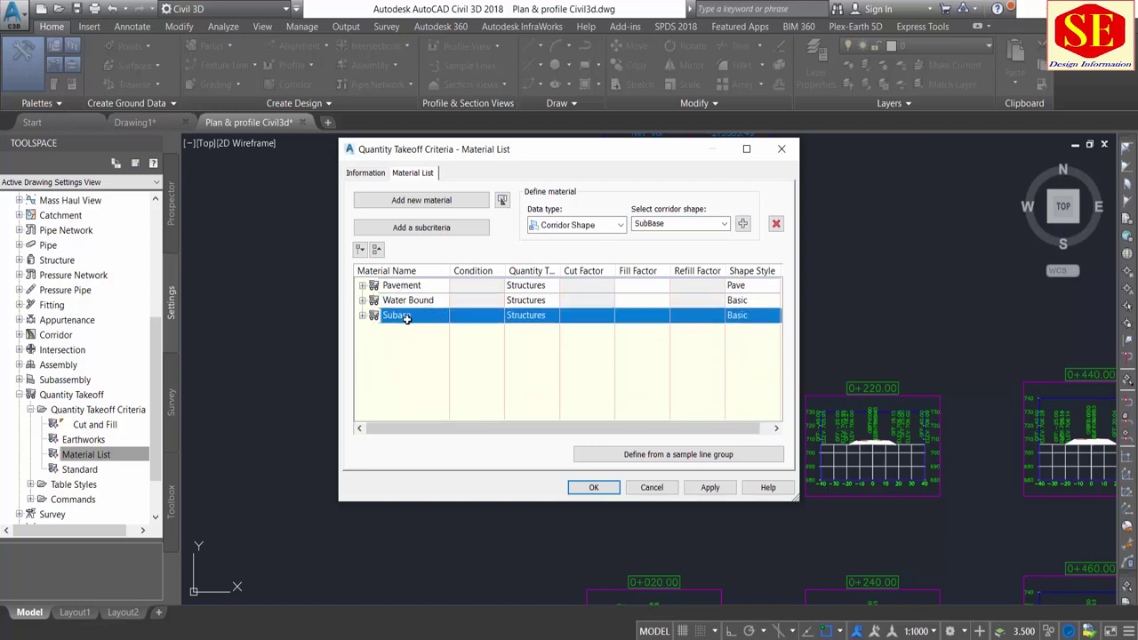
left_click(707, 488)
left_click(594, 488)
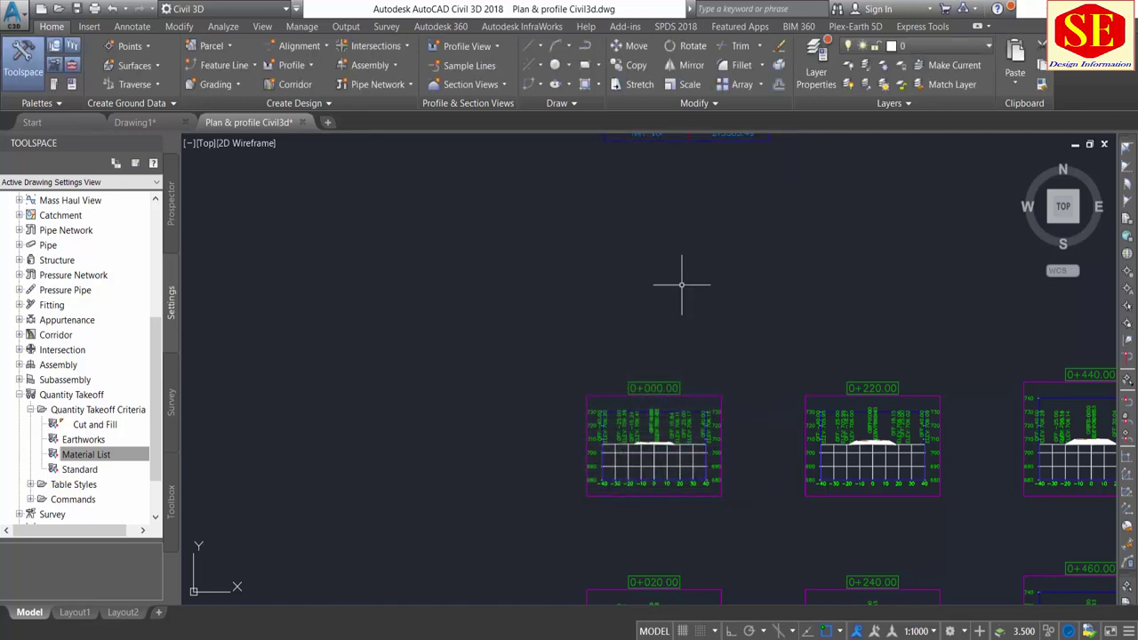
Start Compute Materials for the sample lines, choosing the SL Collection - 5 group
scroll(639, 302, "down", 5)
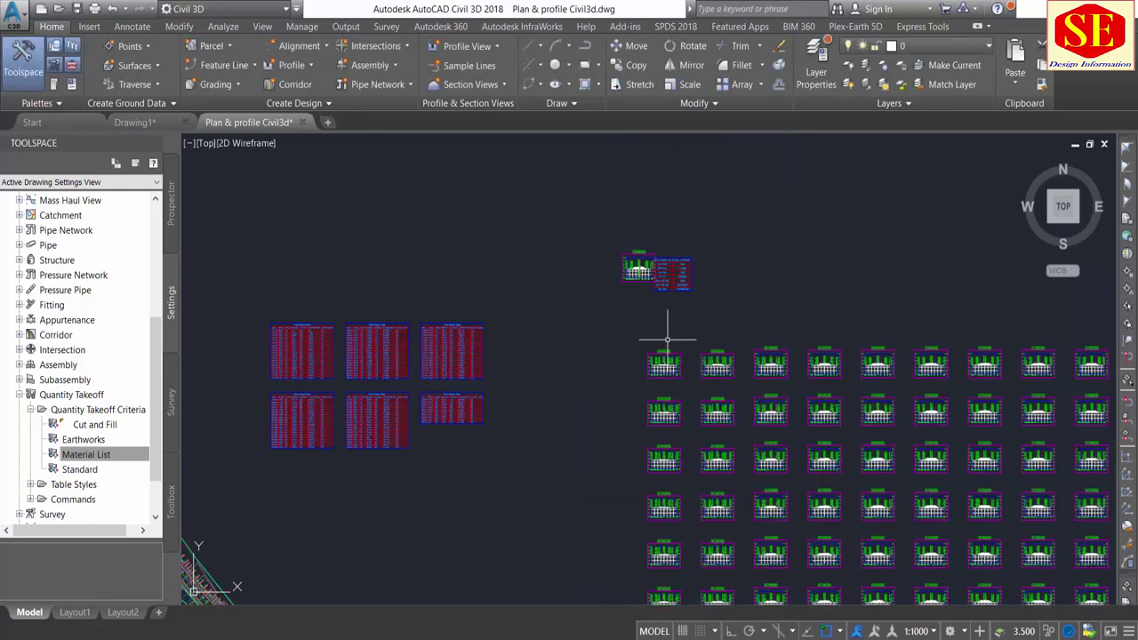
middle_click_drag(483, 389, 895, 365)
scroll(895, 366, "up", 2)
scroll(534, 414, "up", 5)
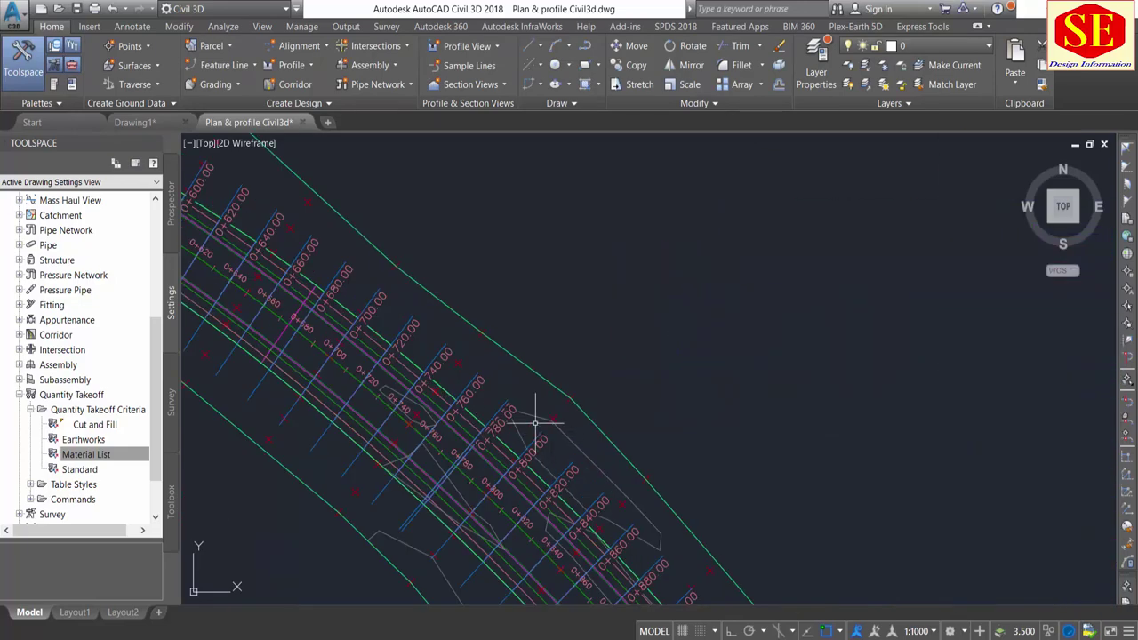
left_click(505, 411)
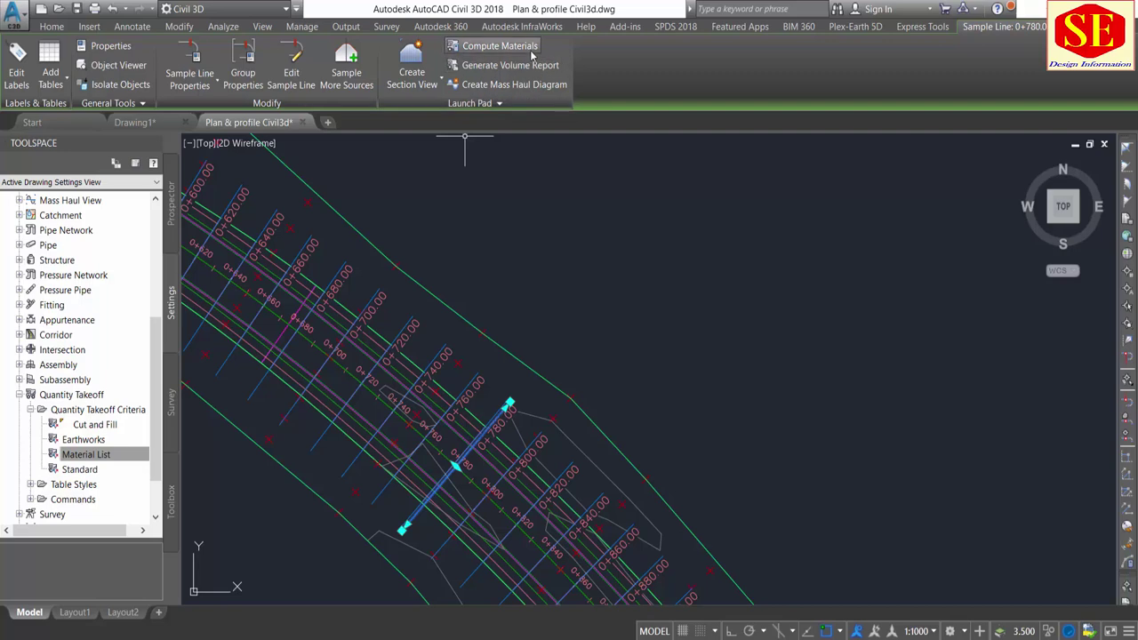
left_click(498, 47)
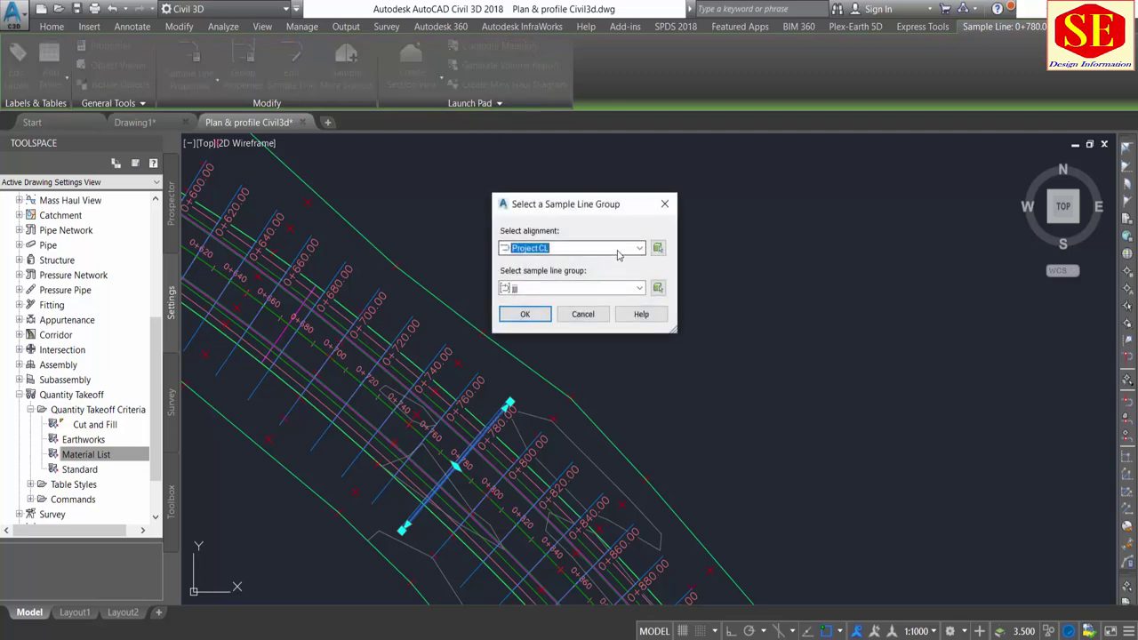
left_click(605, 287)
left_click(533, 314)
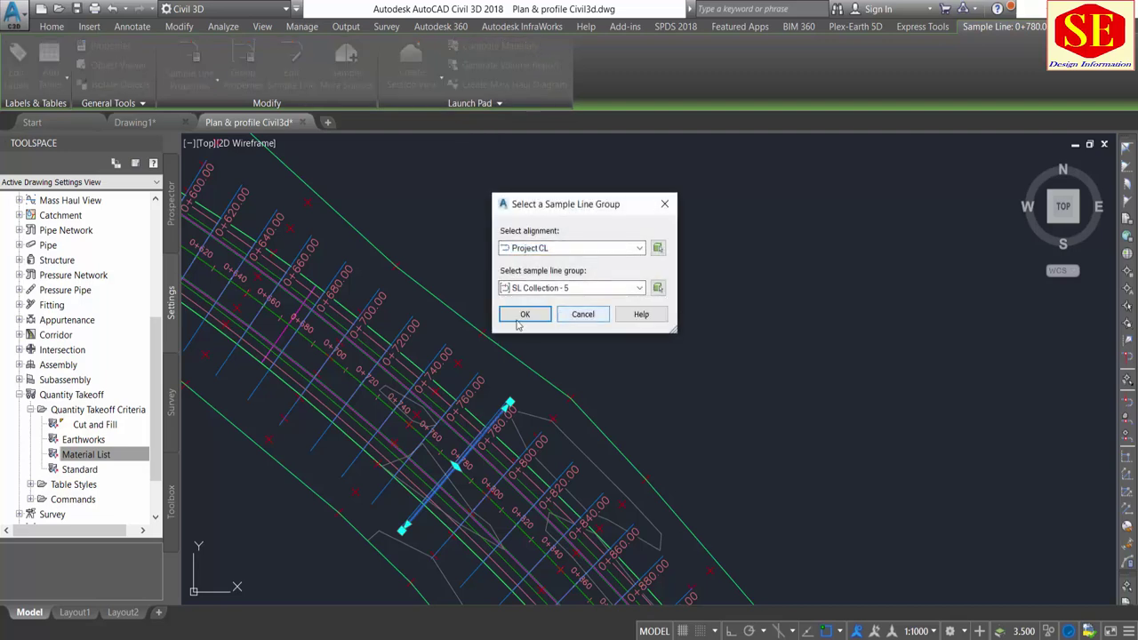
left_click(521, 317)
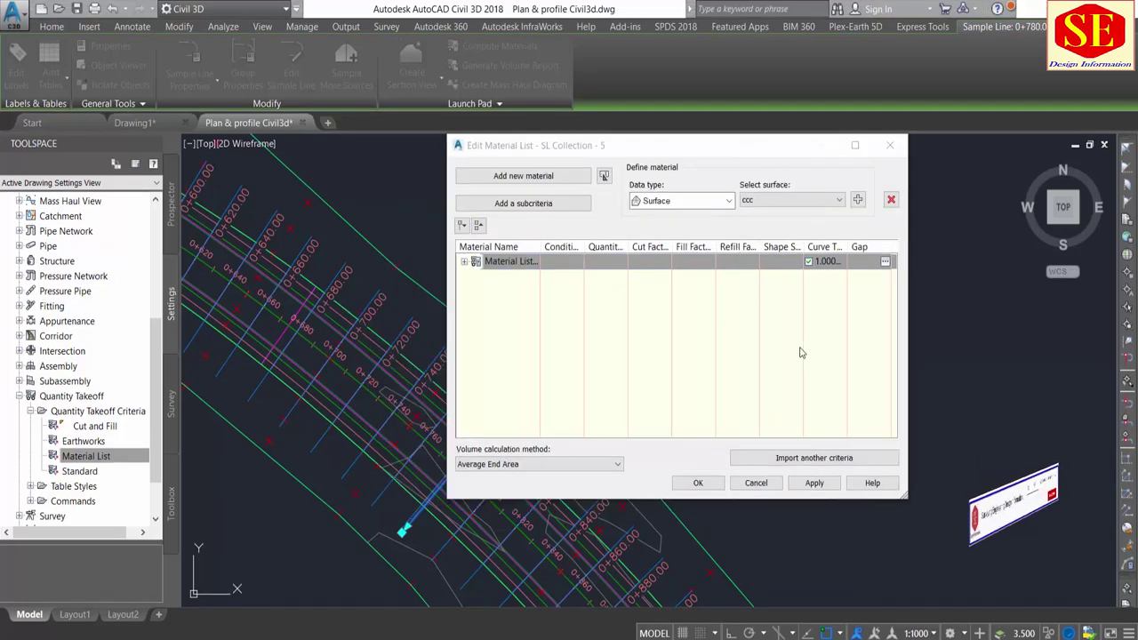
Choose Material List as the quantity takeoff criteria
left_click(811, 461)
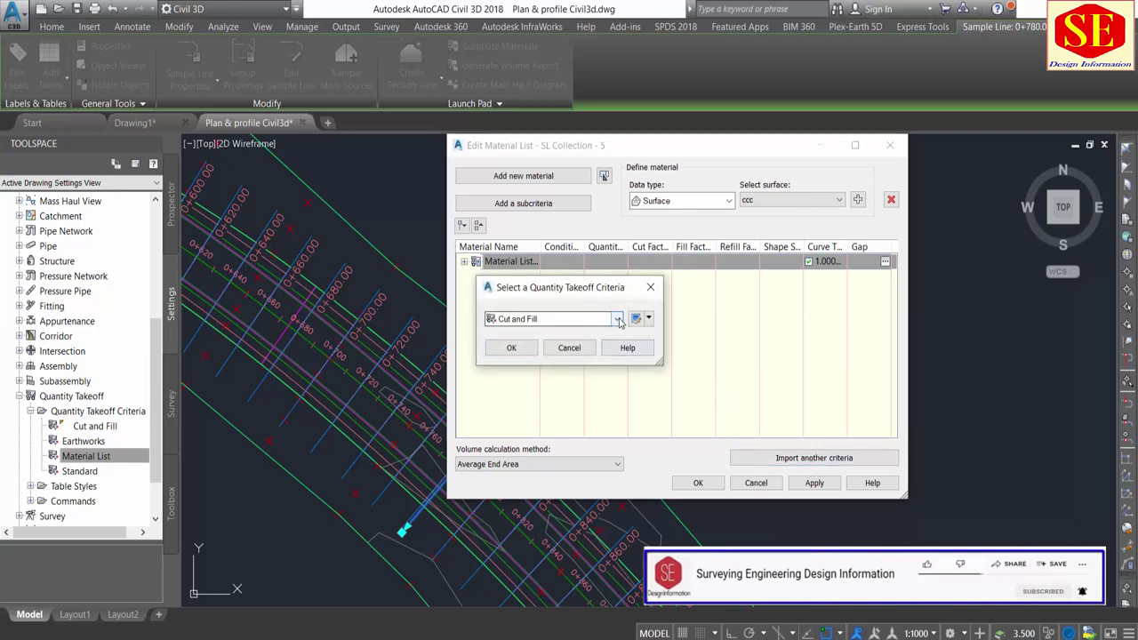
left_click(616, 318)
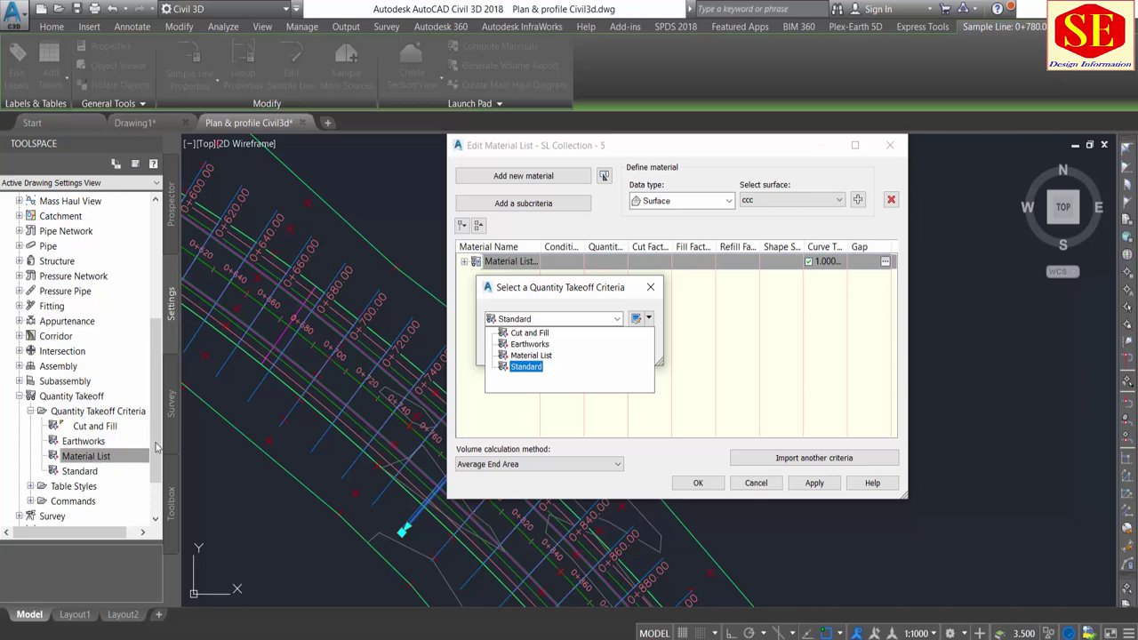
left_click(526, 360)
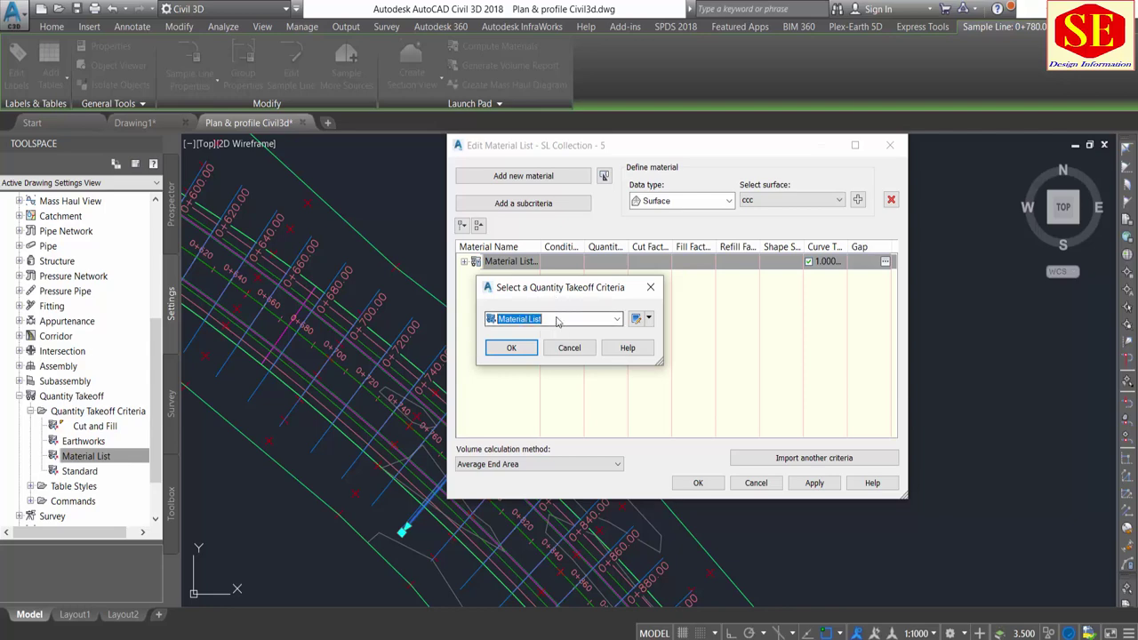
left_click(517, 350)
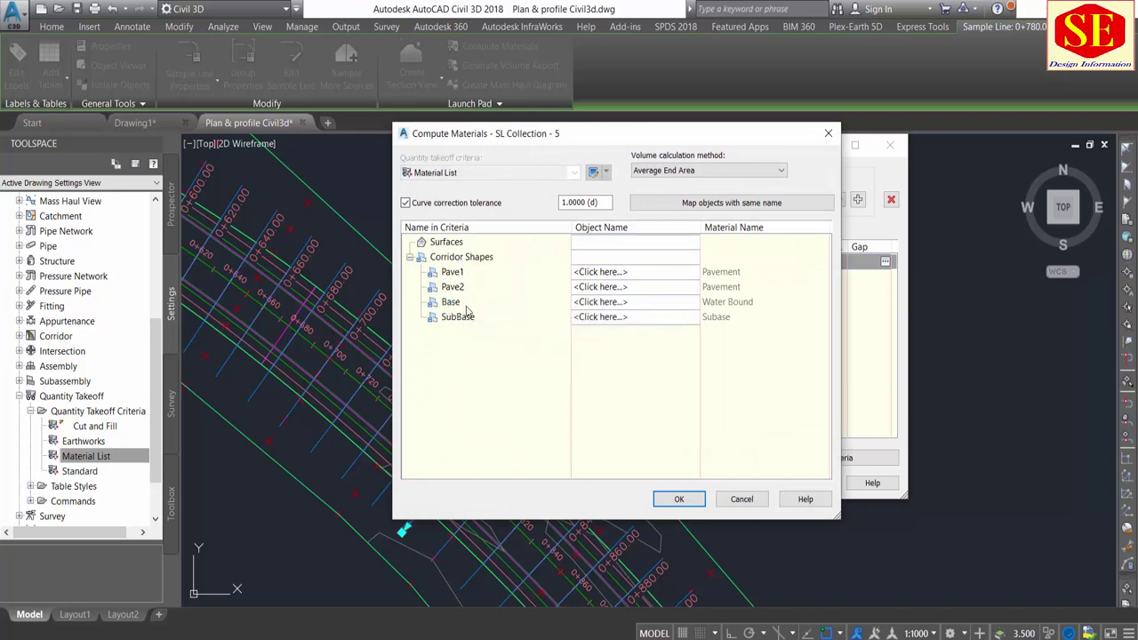
Map Pave1, Pave2, Base and SubBase to TTY Pave1, TTY Pave2, TTY Base and TTY SubBase, then compute
left_click(629, 275)
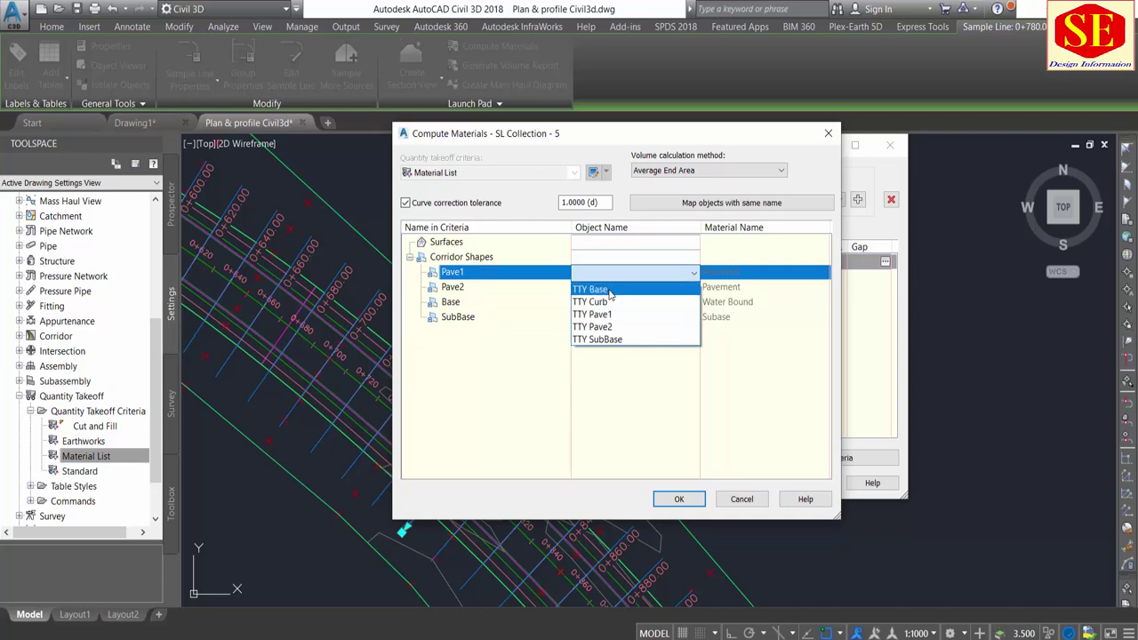
left_click(609, 314)
left_click(605, 287)
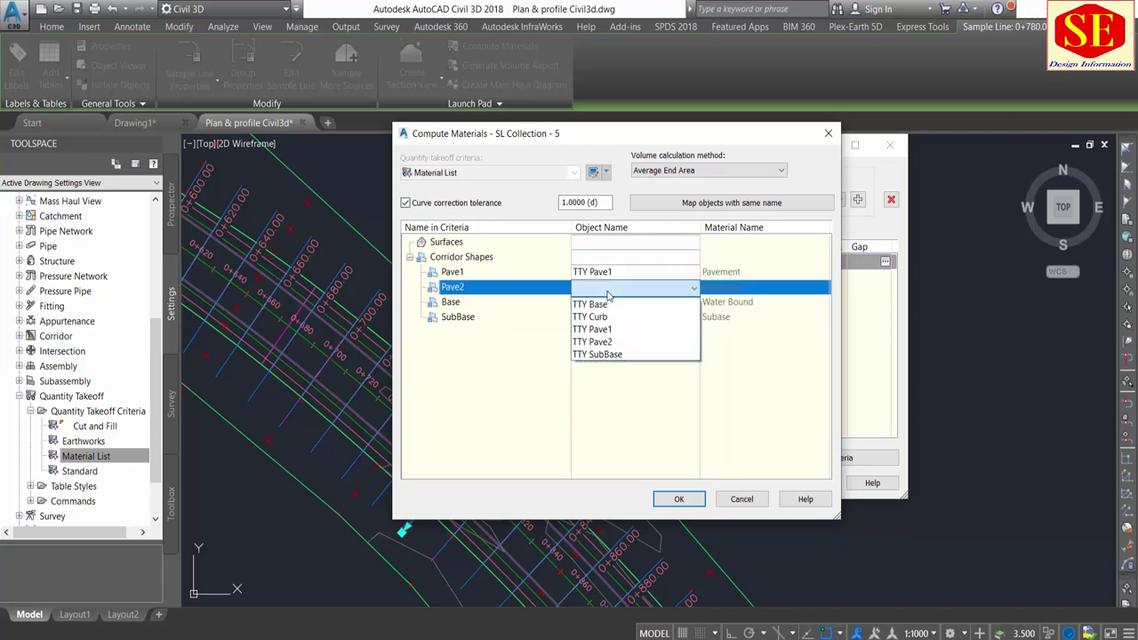
left_click(604, 346)
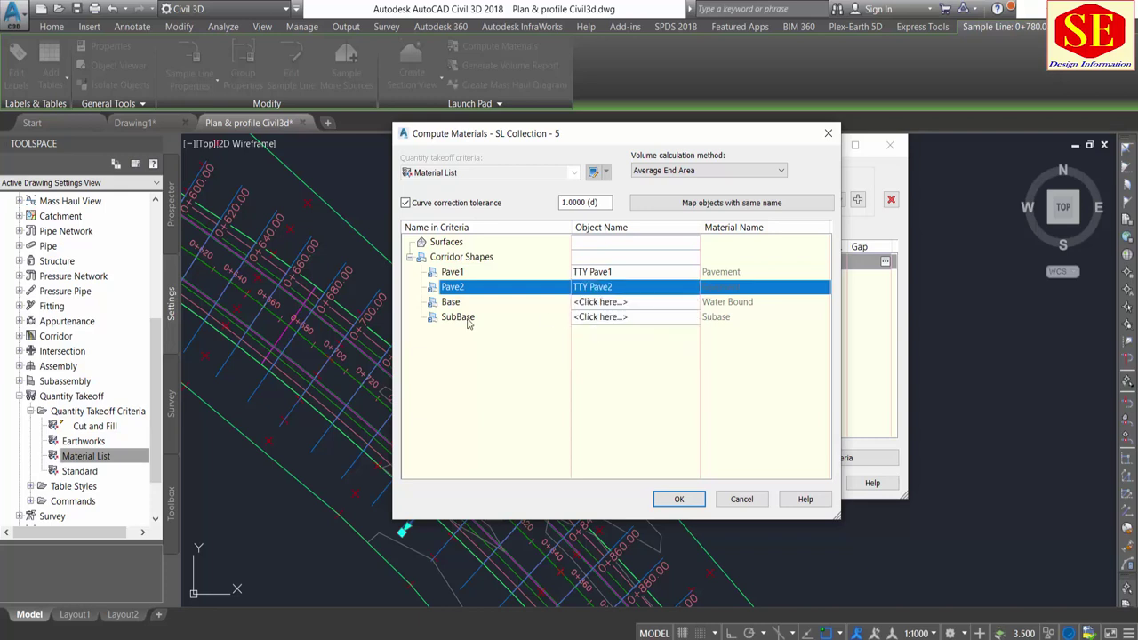
left_click(595, 303)
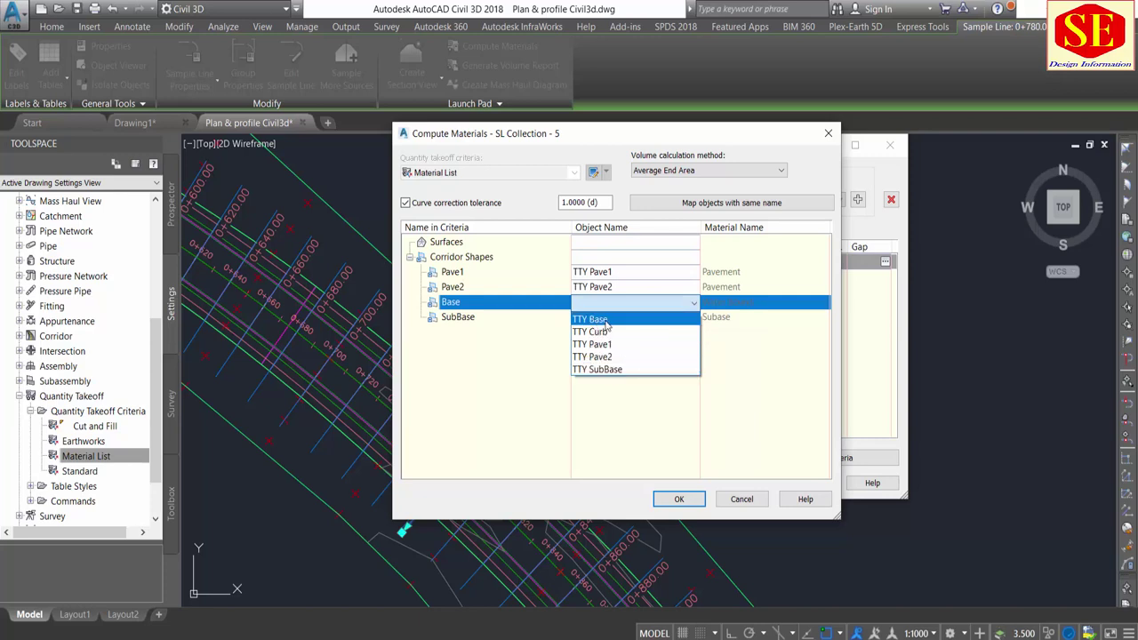
left_click(607, 322)
left_click(578, 315)
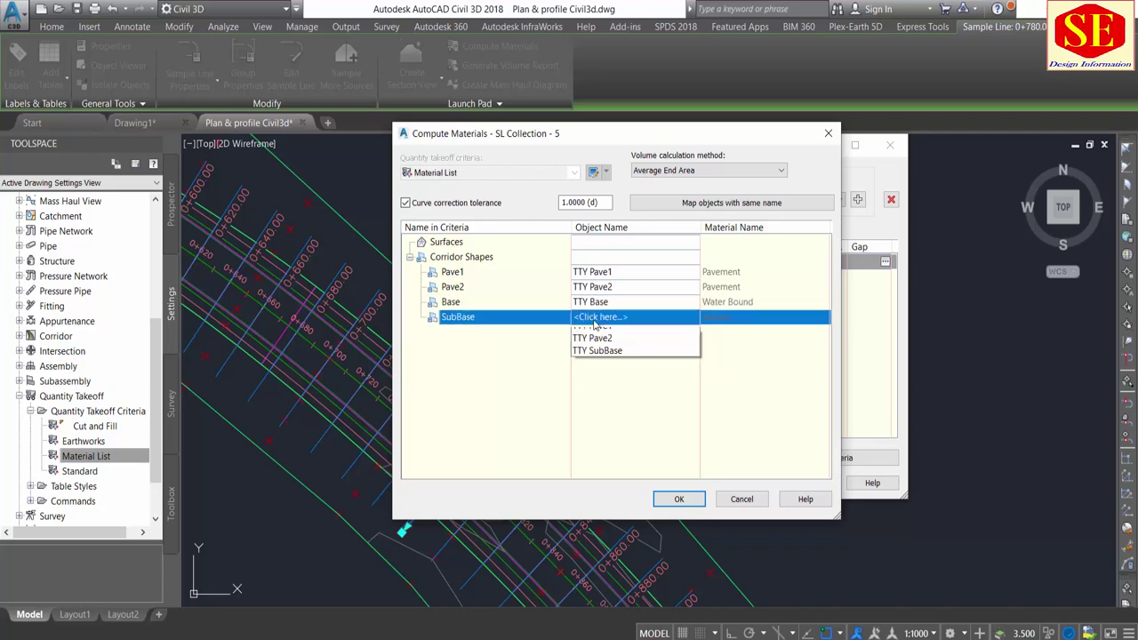
left_click(596, 391)
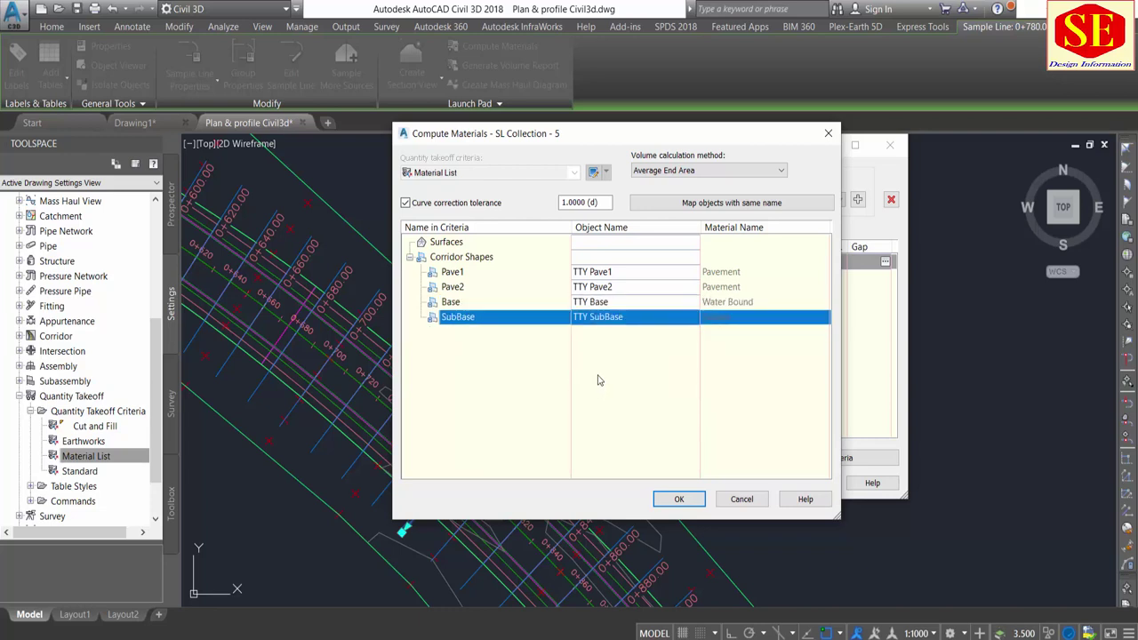
left_click(682, 501)
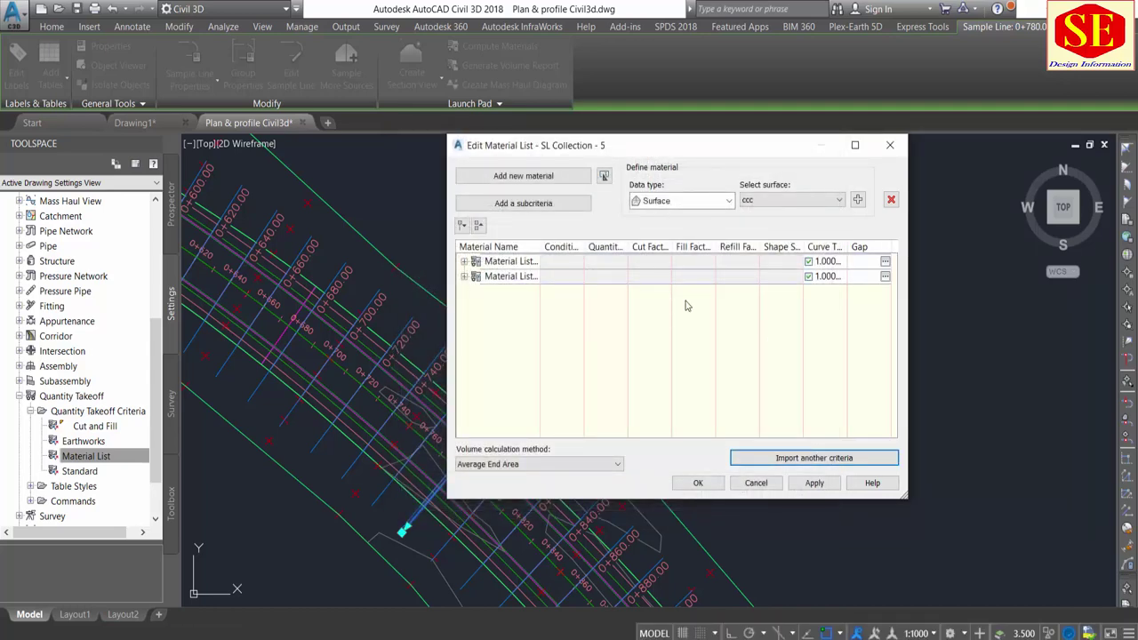
Review both material lists, keep Average End Area as the volume method, then apply and close
left_click(463, 278)
left_click(465, 261)
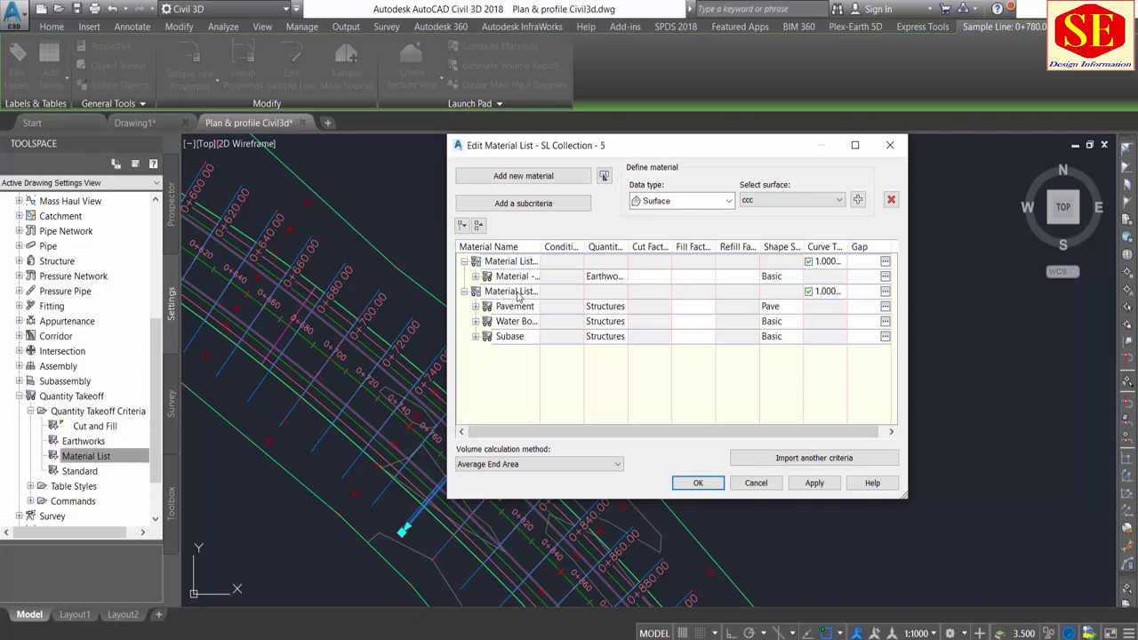
left_click(463, 292)
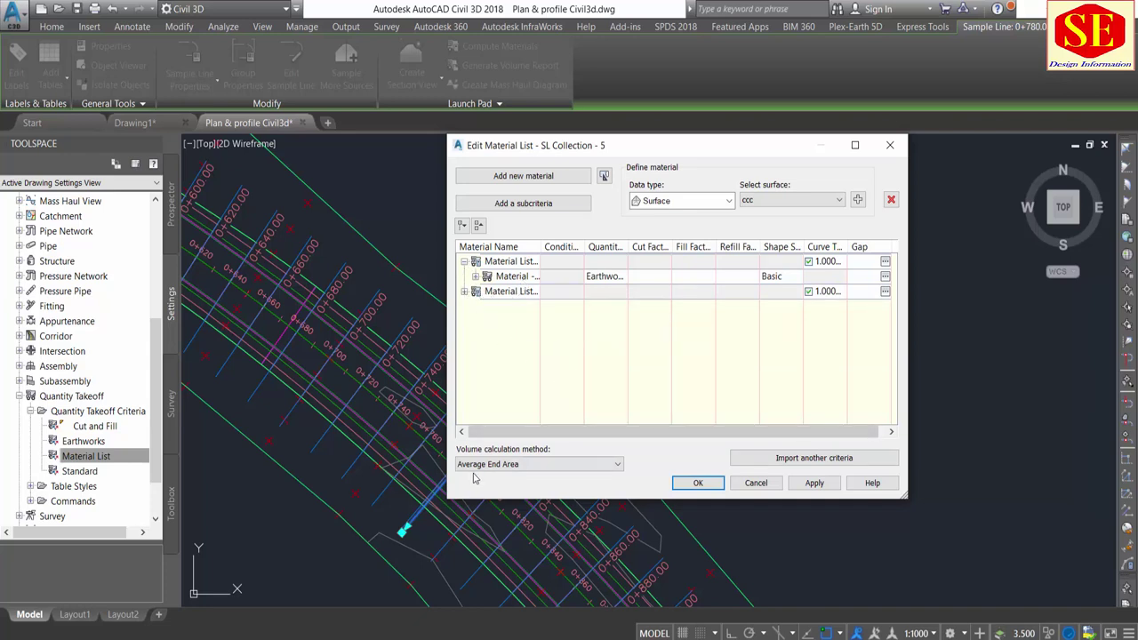
left_click(582, 468)
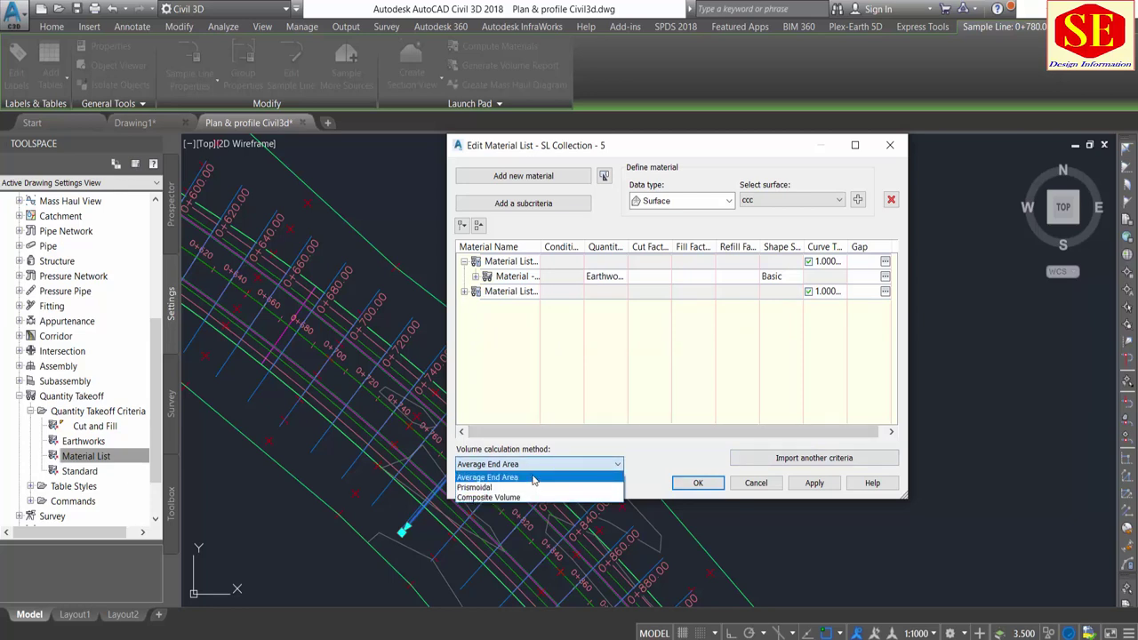
left_click(533, 480)
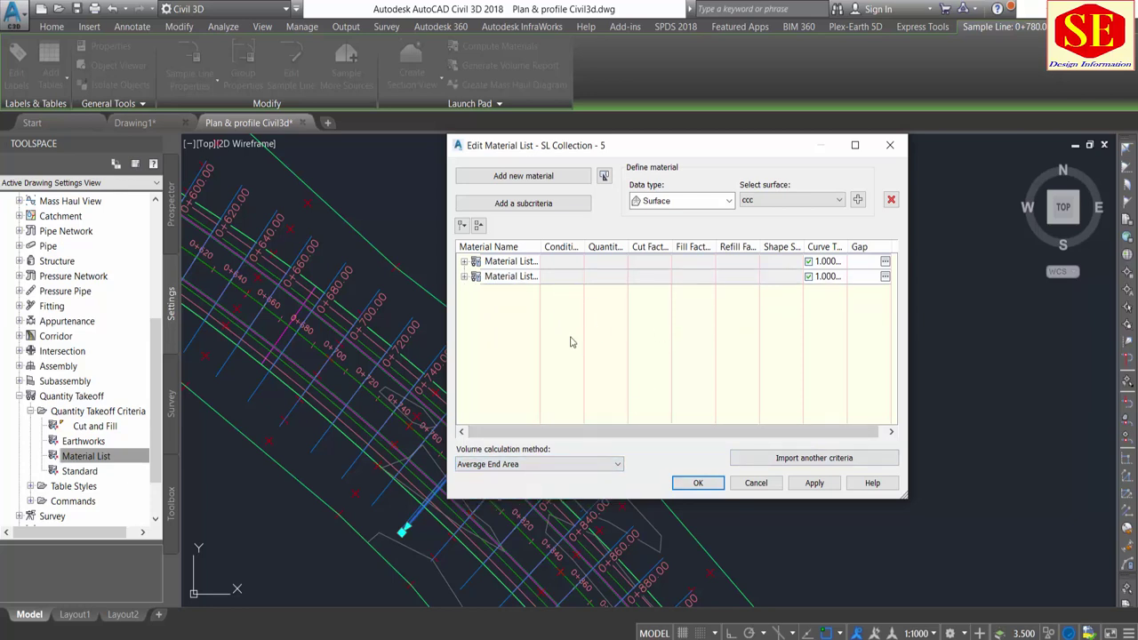
left_click(815, 483)
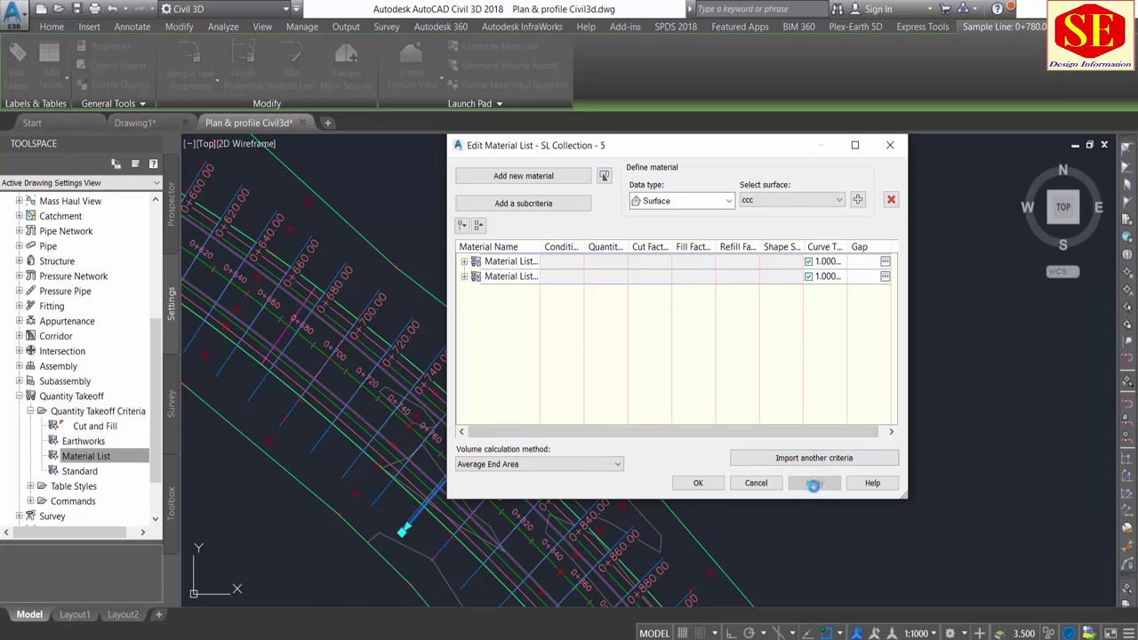
left_click(698, 482)
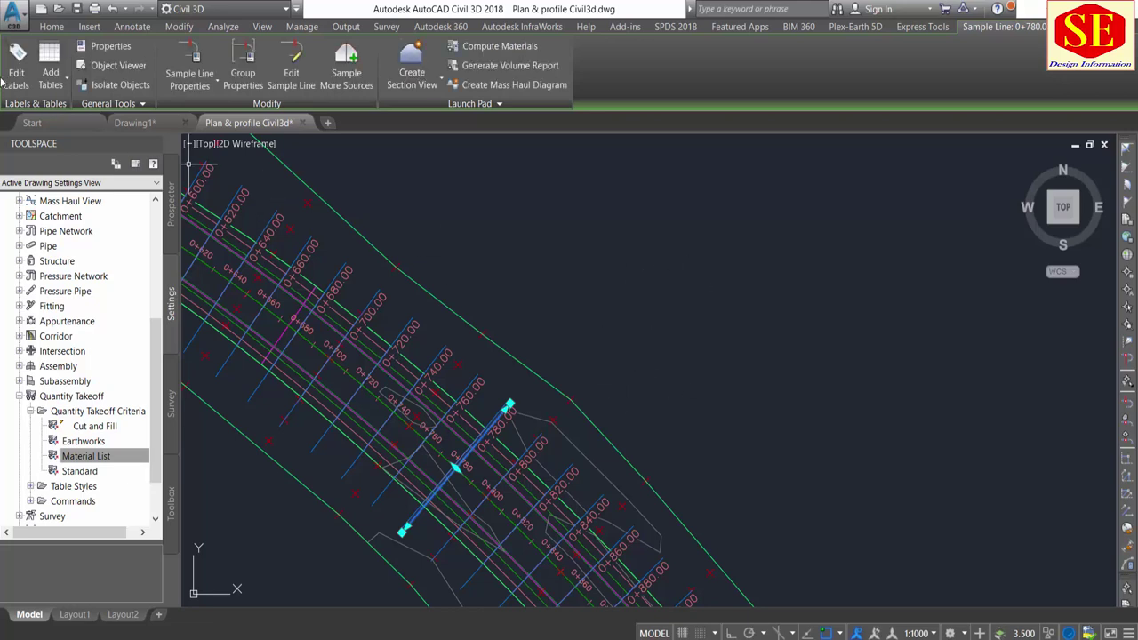
Set up a material volume table: Area and Volume style, SL Collection - 5, Material List - (3), Pavement
left_click(60, 84)
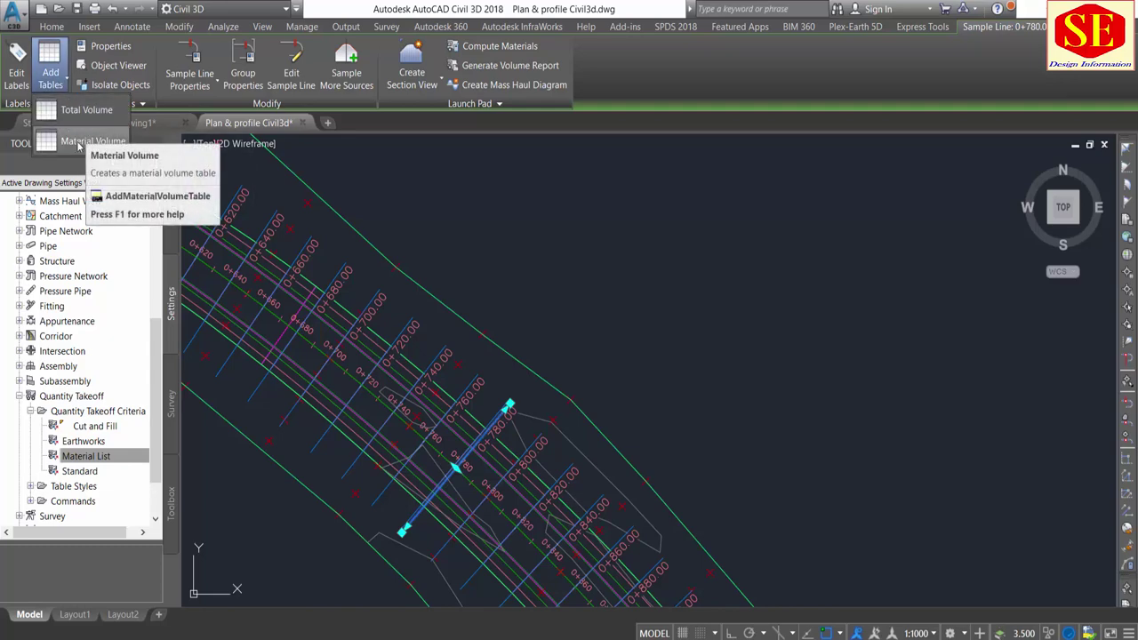
left_click(80, 142)
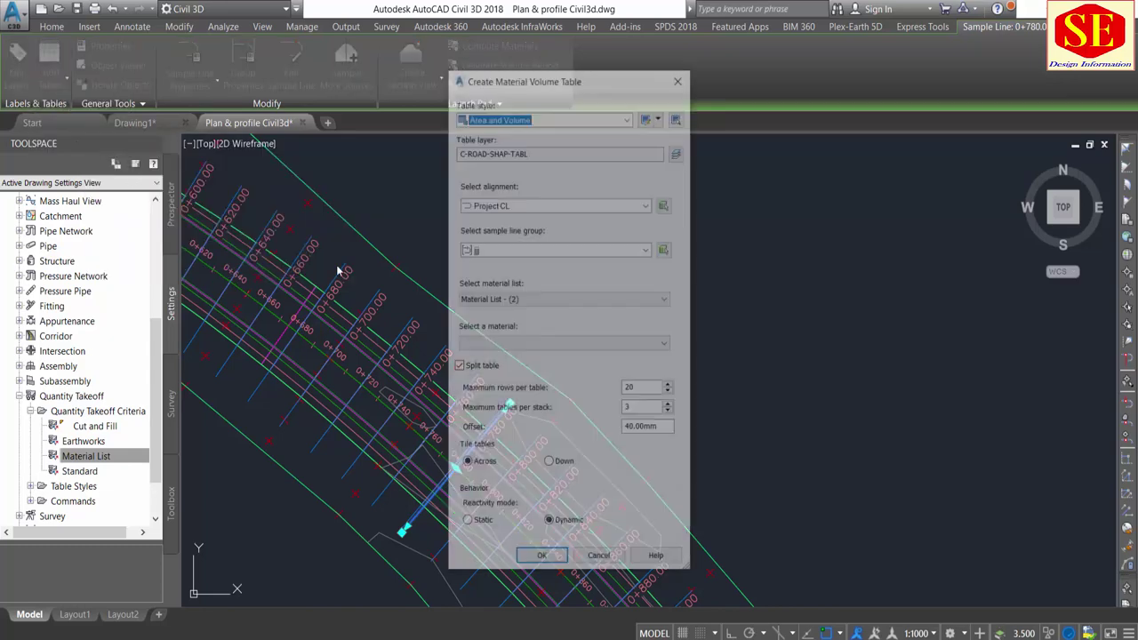
left_click(570, 117)
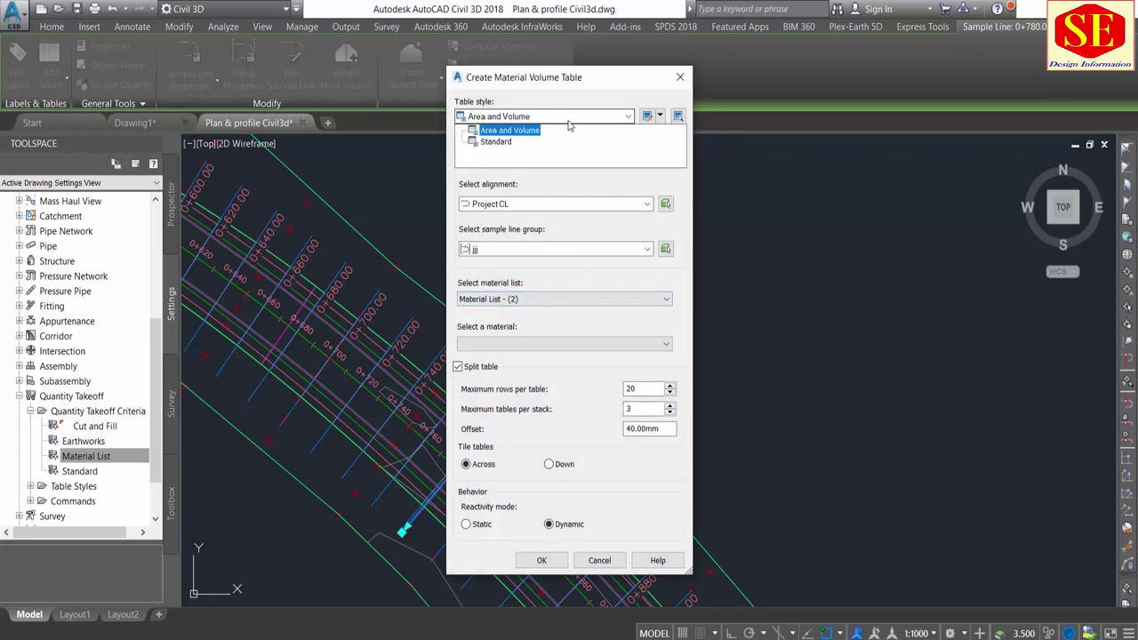
left_click(569, 128)
left_click(533, 249)
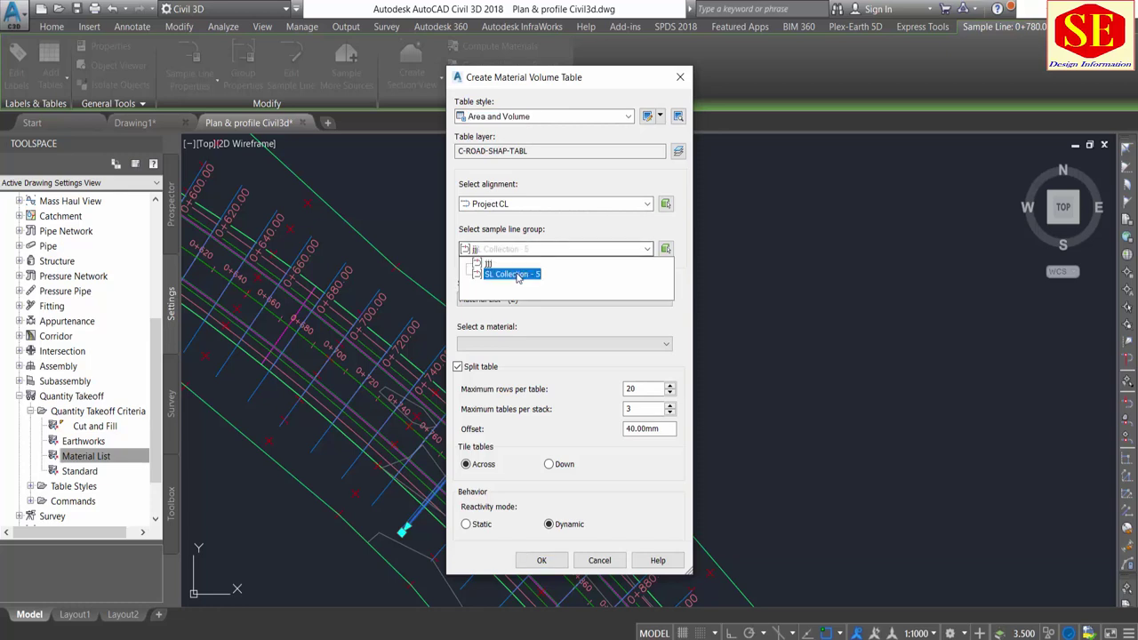
left_click(518, 275)
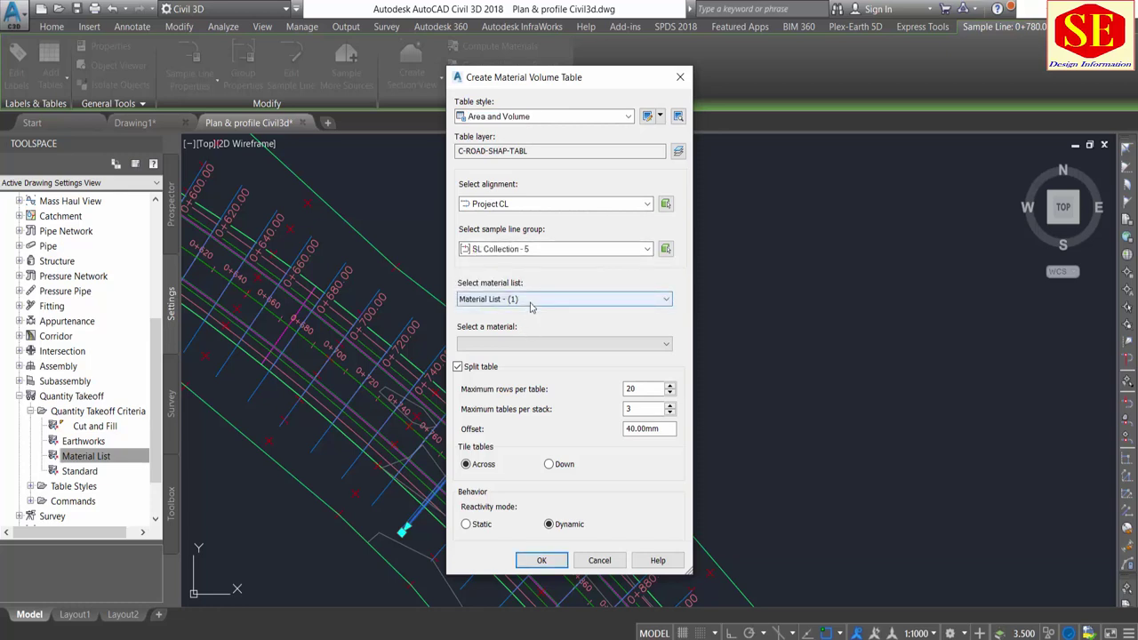
left_click(531, 302)
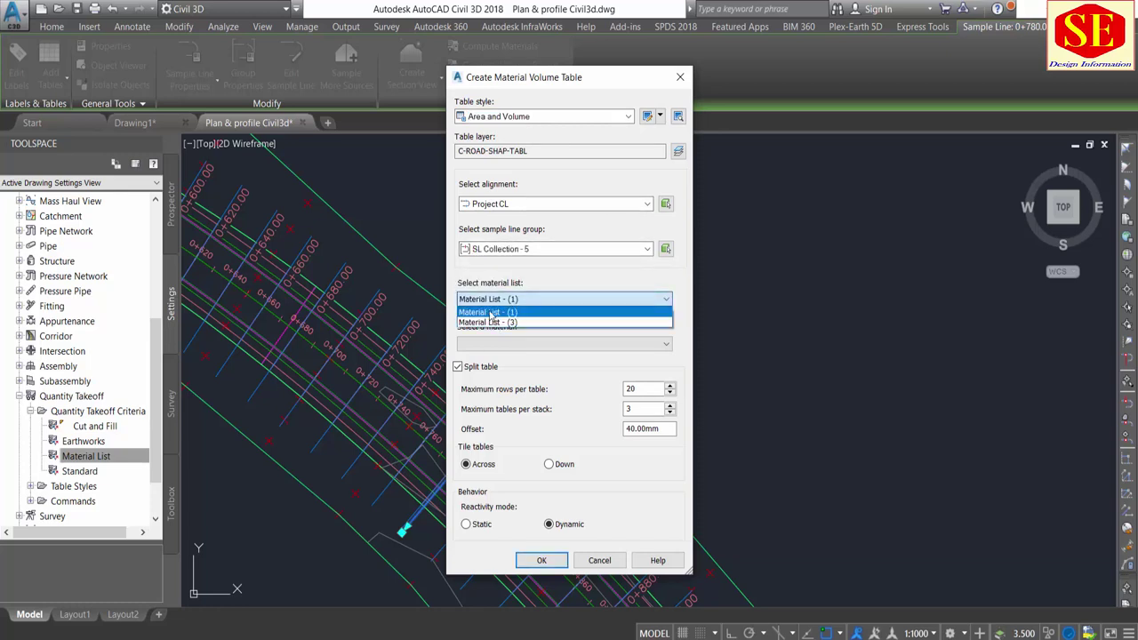
left_click(491, 313)
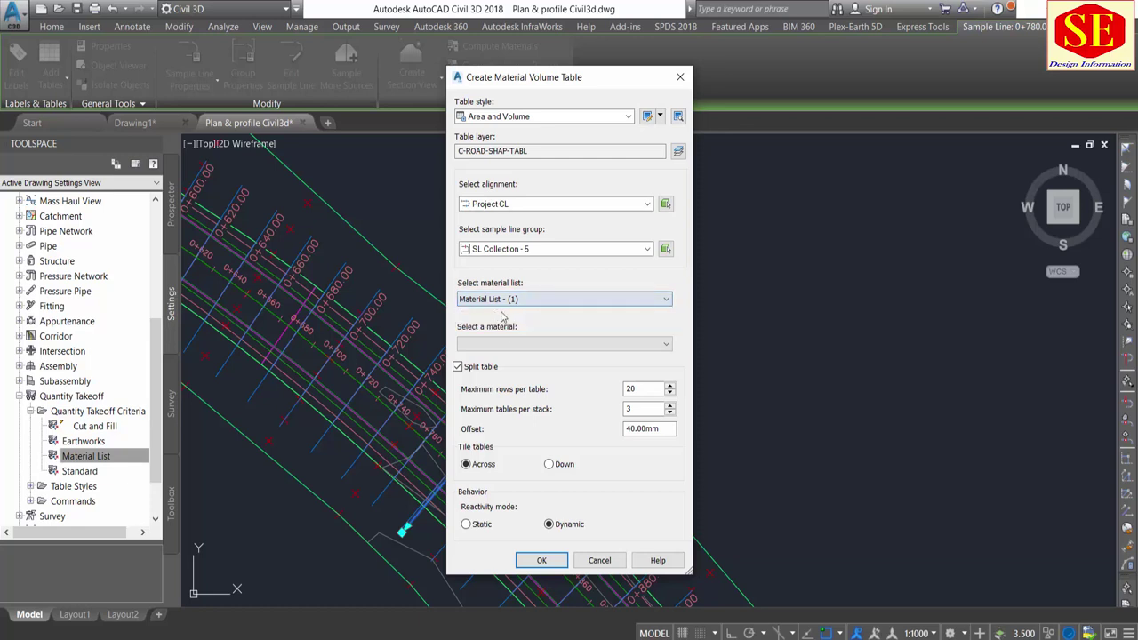
left_click(527, 303)
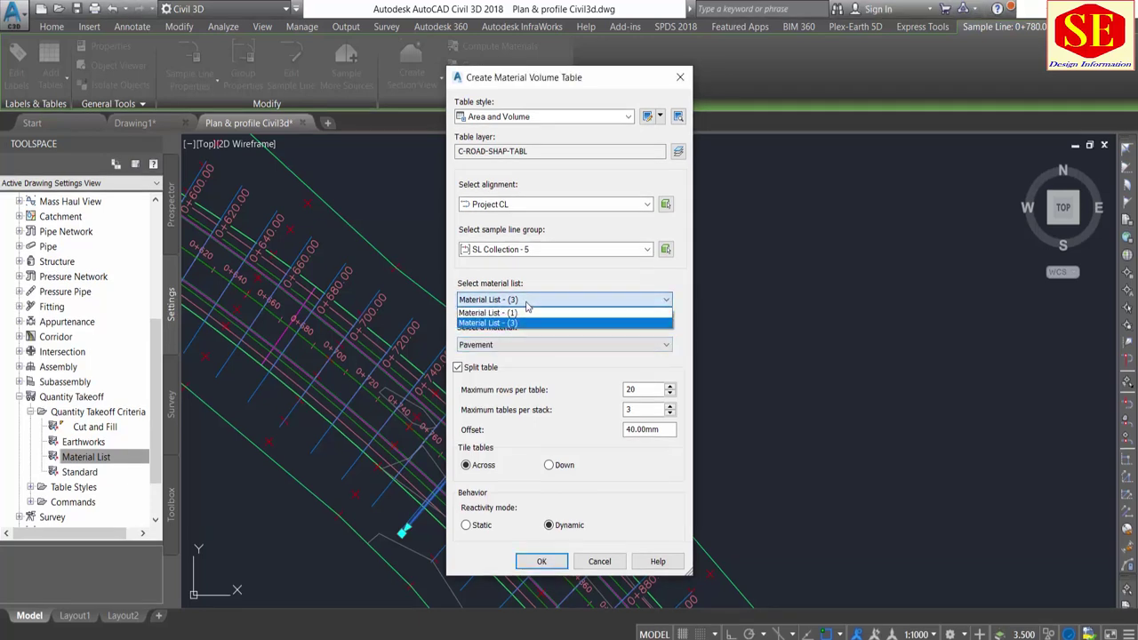
left_click(482, 324)
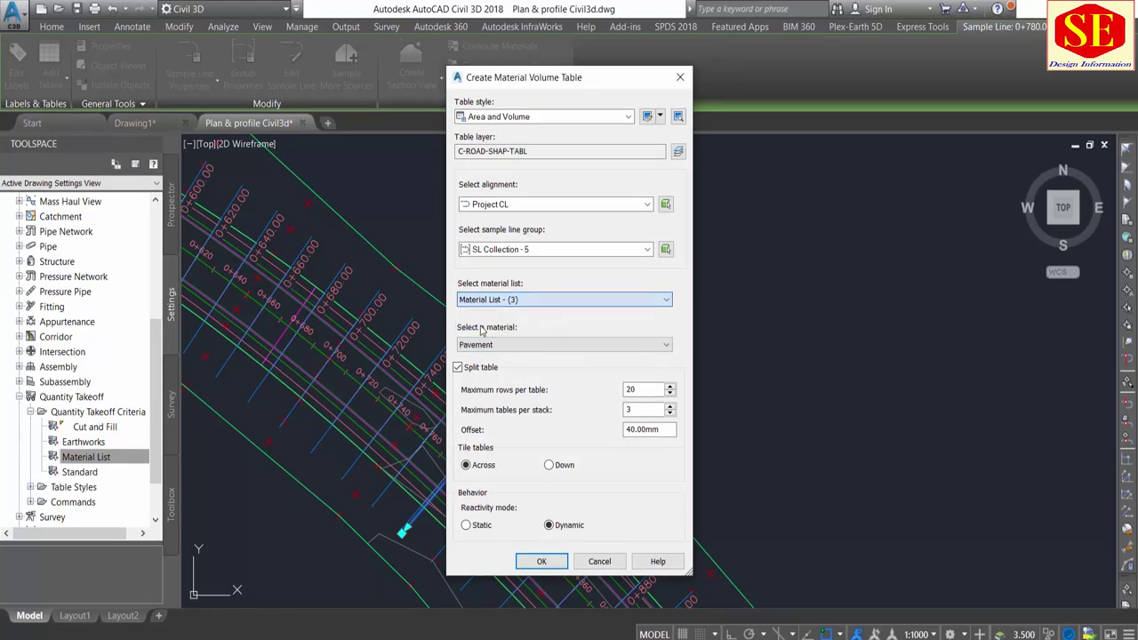
left_click(502, 346)
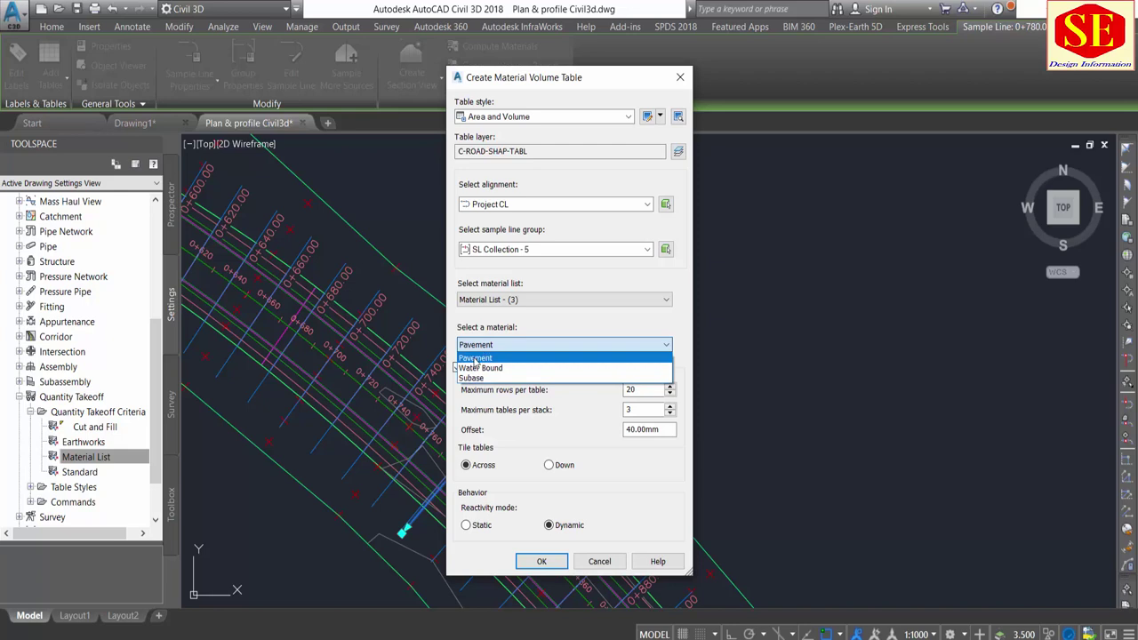
left_click(475, 358)
Place the Pavement material table's upper-left corner in an open area of the drawing
left_click(542, 561)
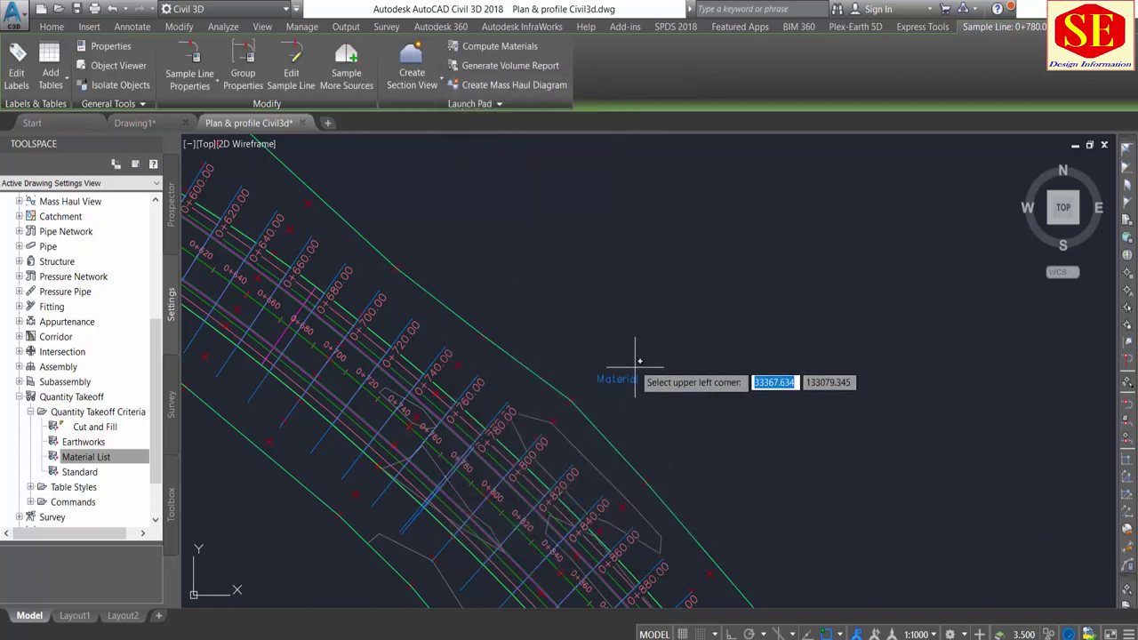
scroll(639, 361, "down", 5)
mouse_move(646, 353)
middle_mouse_down()
mouse_move(465, 330)
mouse_move(538, 358)
mouse_move(511, 416)
middle_mouse_up()
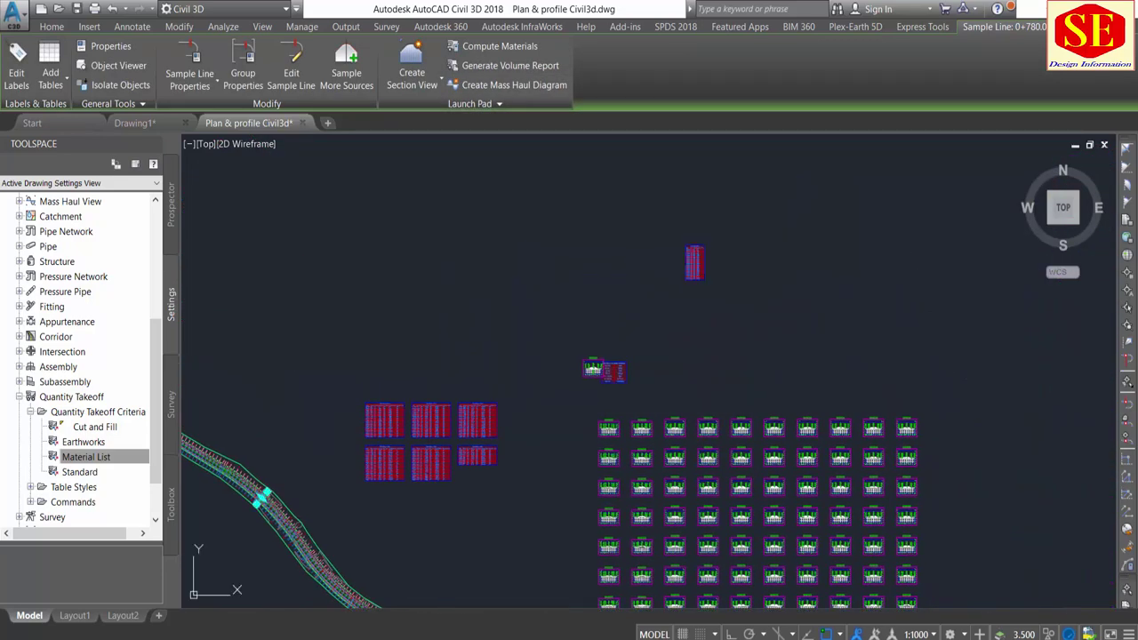
left_click(686, 248)
scroll(690, 255, "up", 4)
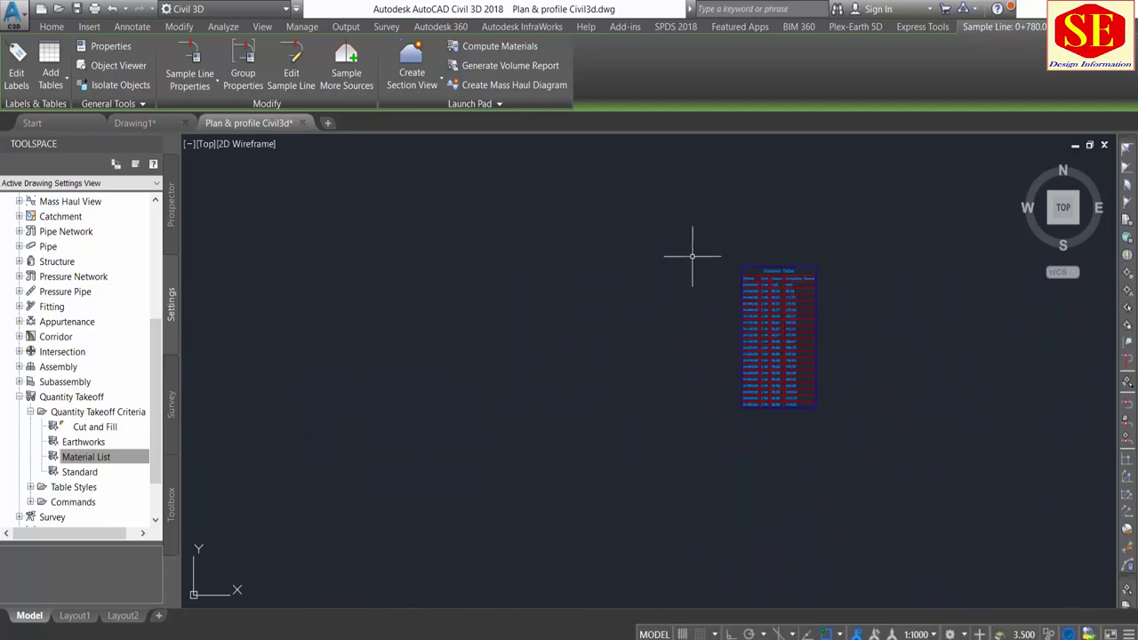
scroll(691, 255, "up", 2)
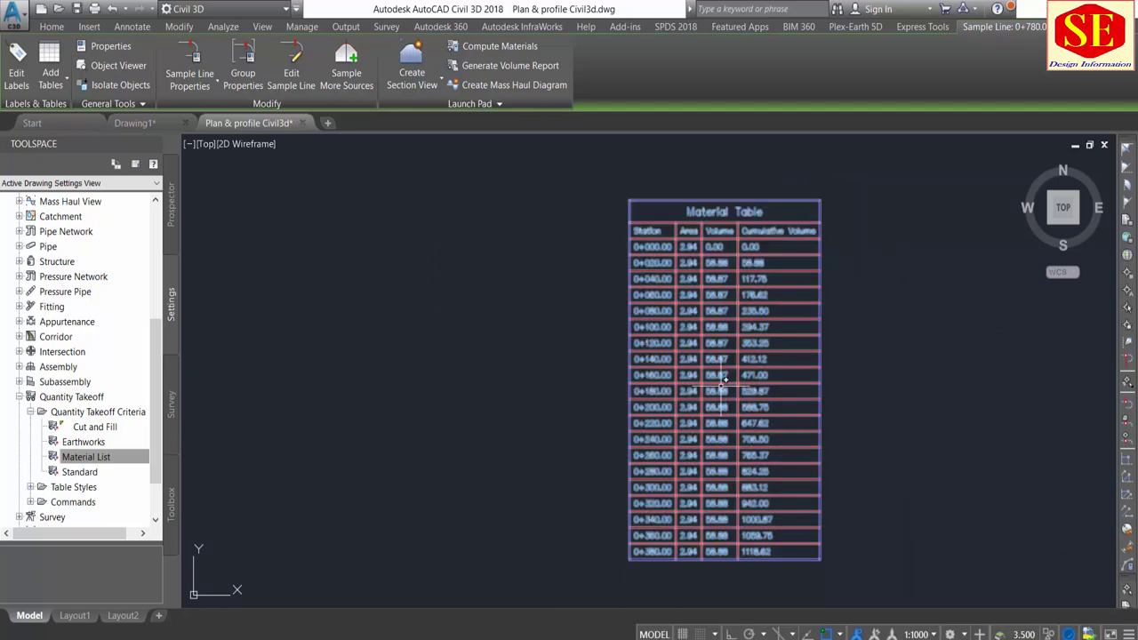
Configure a material volume table for SL Collection - 5, Material List - (3), material Water Bound
left_click(51, 80)
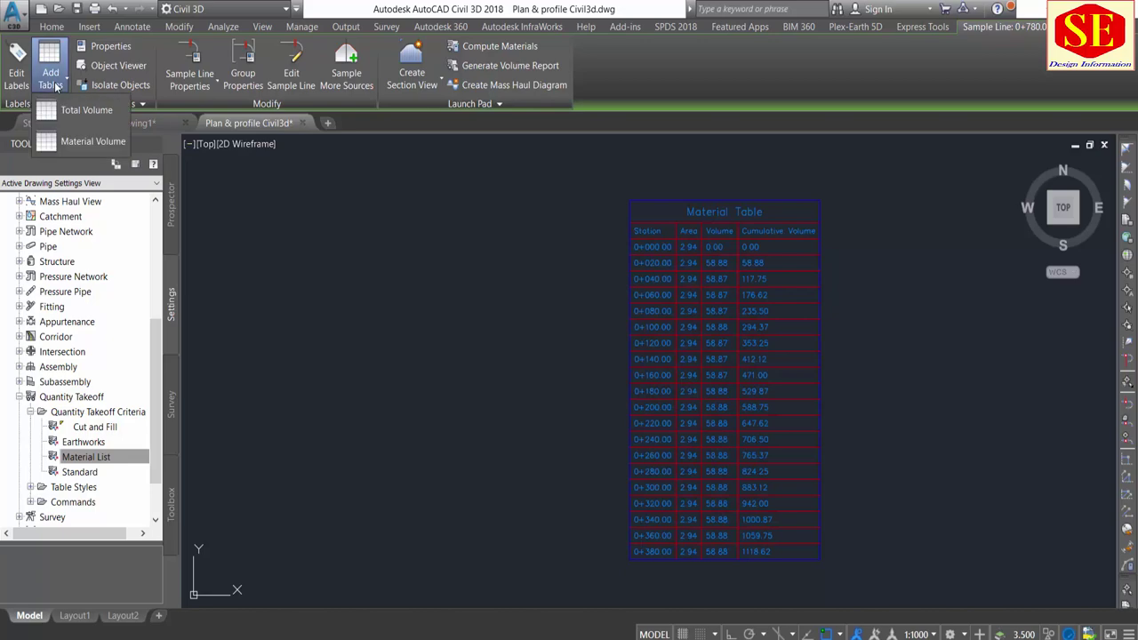
left_click(80, 144)
left_click(50, 80)
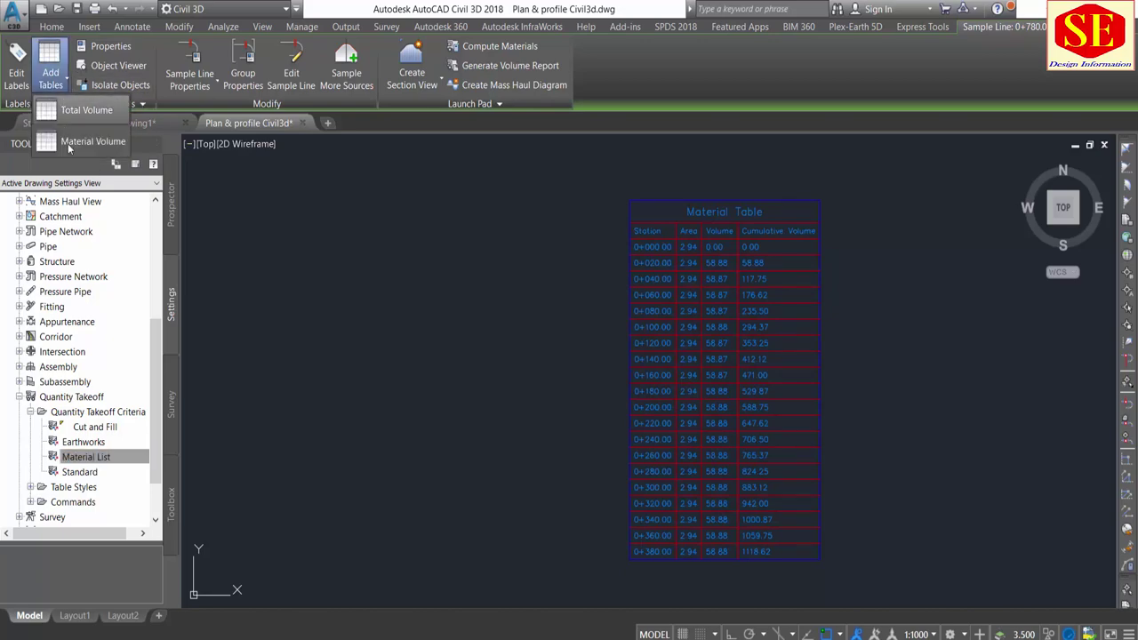
left_click(83, 142)
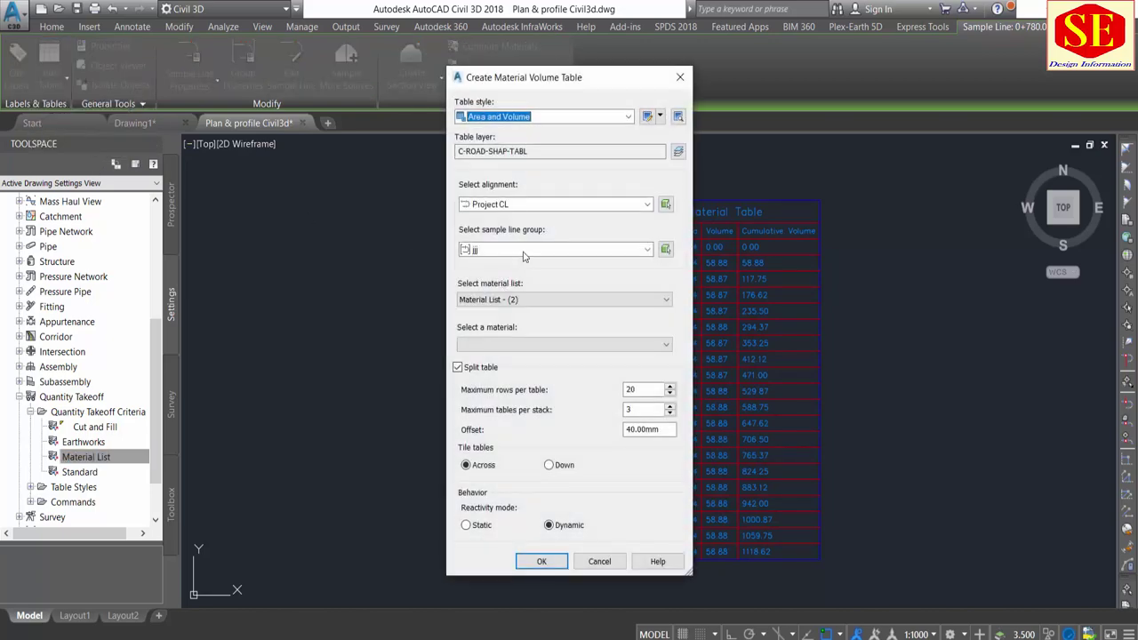
left_click(524, 250)
left_click(519, 272)
left_click(514, 301)
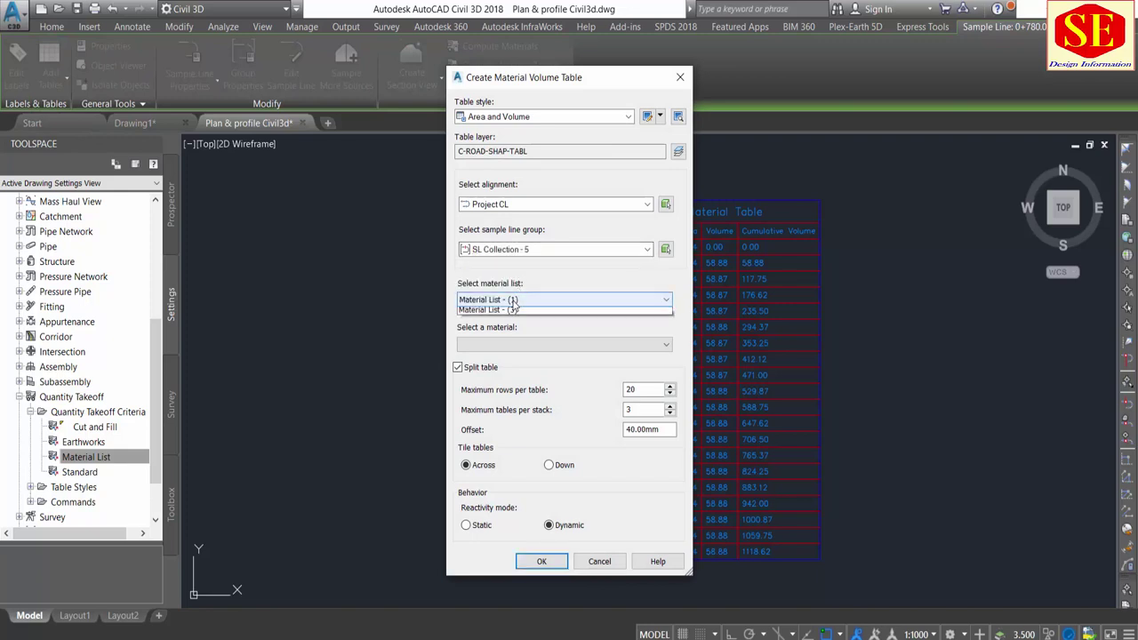
left_click(511, 329)
left_click(495, 345)
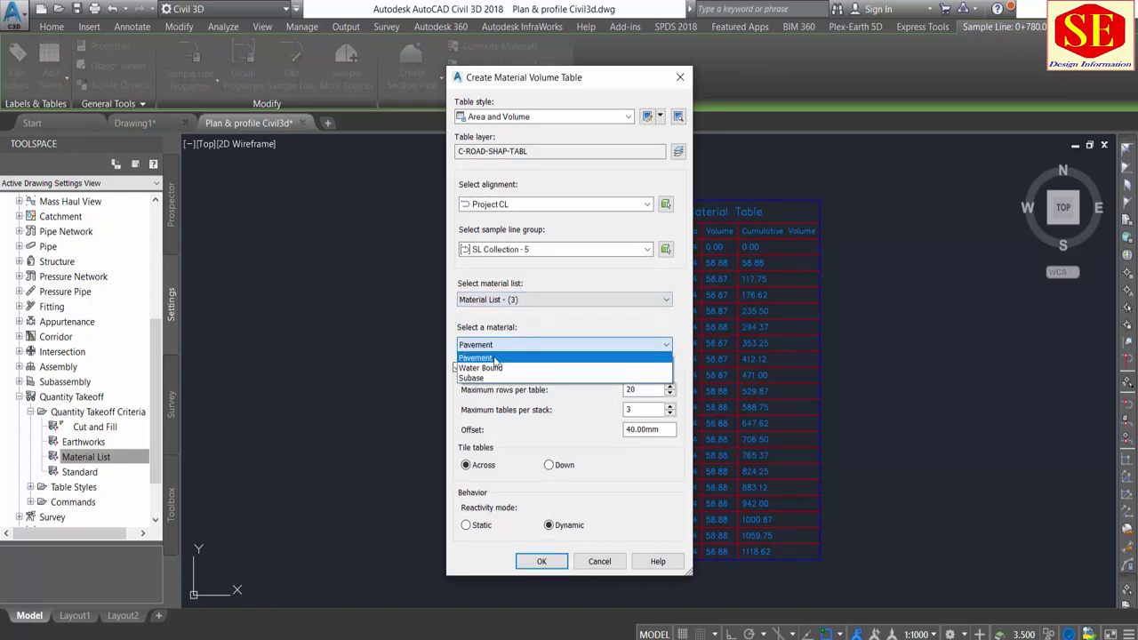
left_click(489, 369)
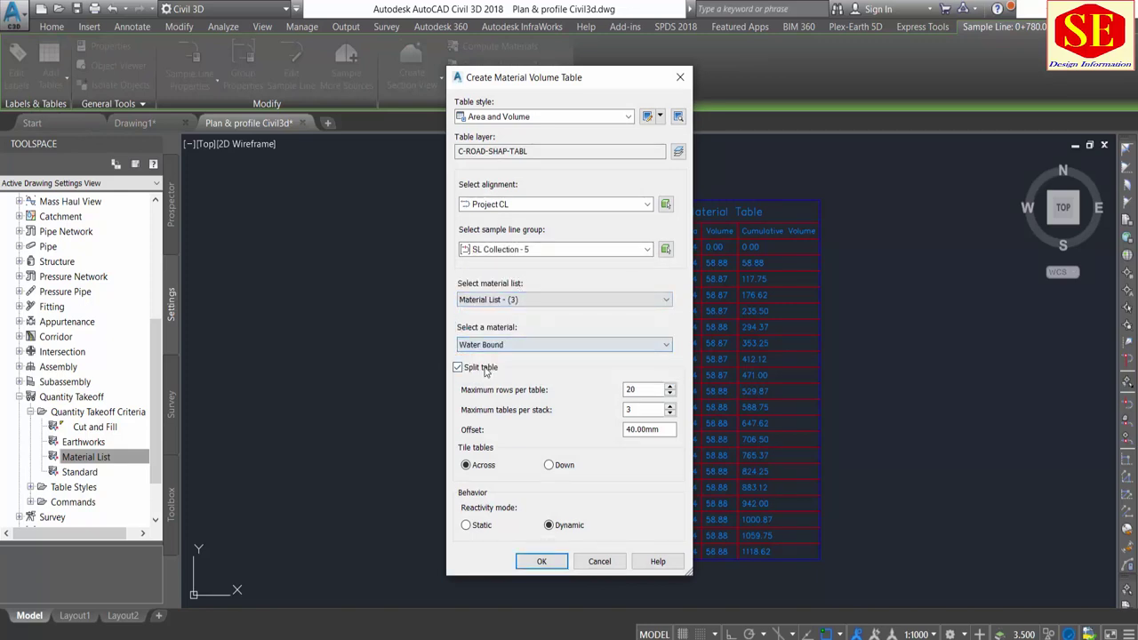
Place the Water Bound material table in the drawing beside the Pavement table
left_click(545, 562)
scroll(381, 446, "down", 3)
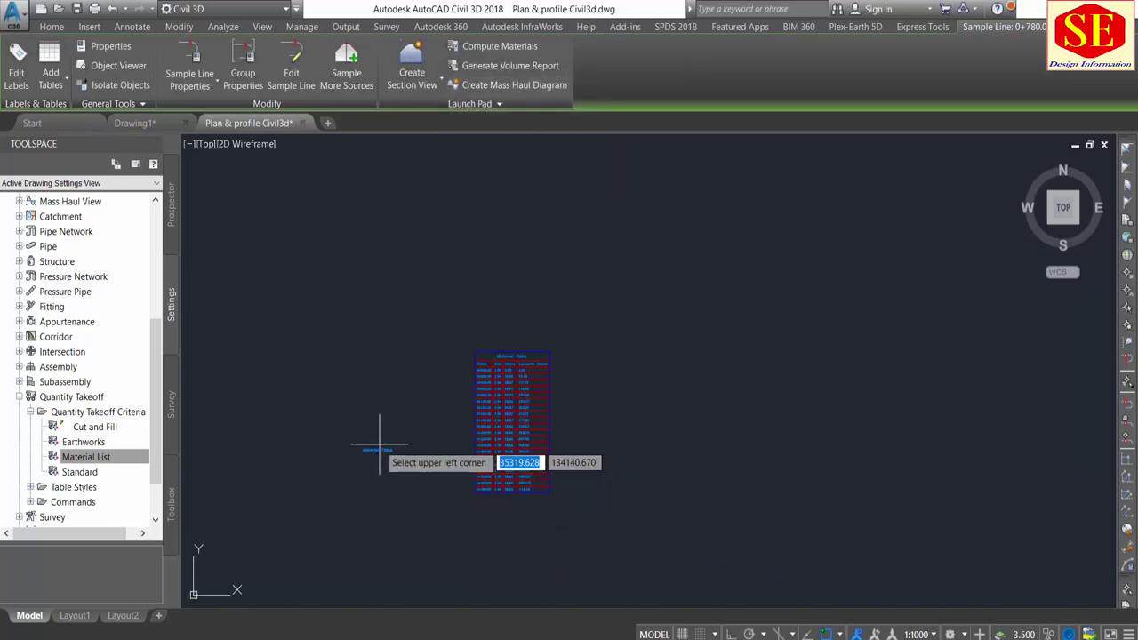
left_click(709, 345)
scroll(741, 397, "up", 5)
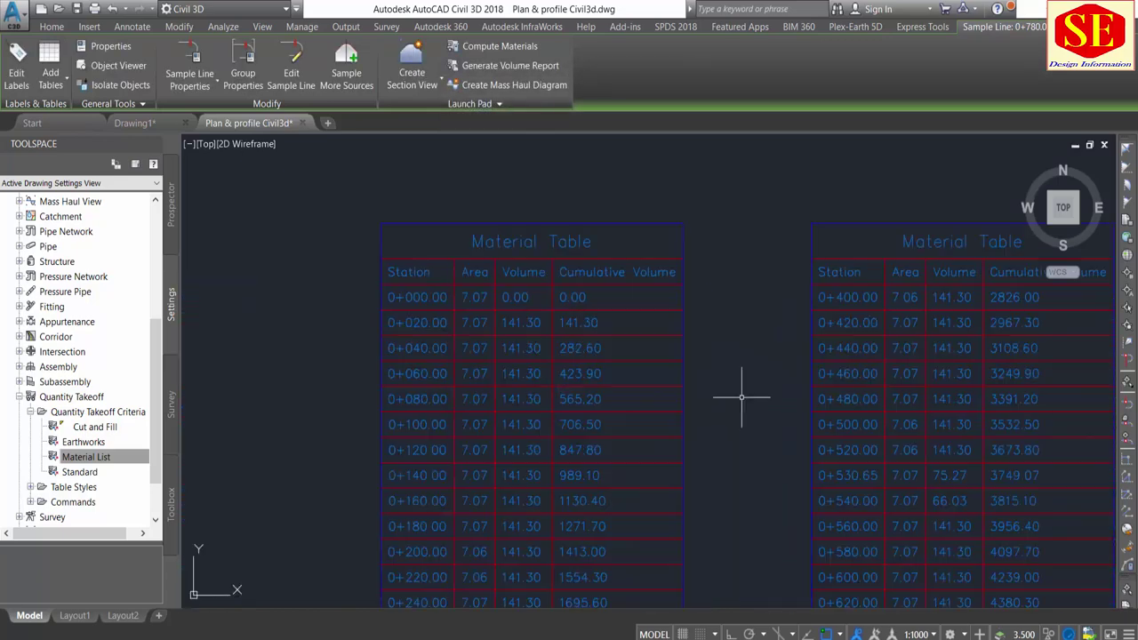
left_click(53, 84)
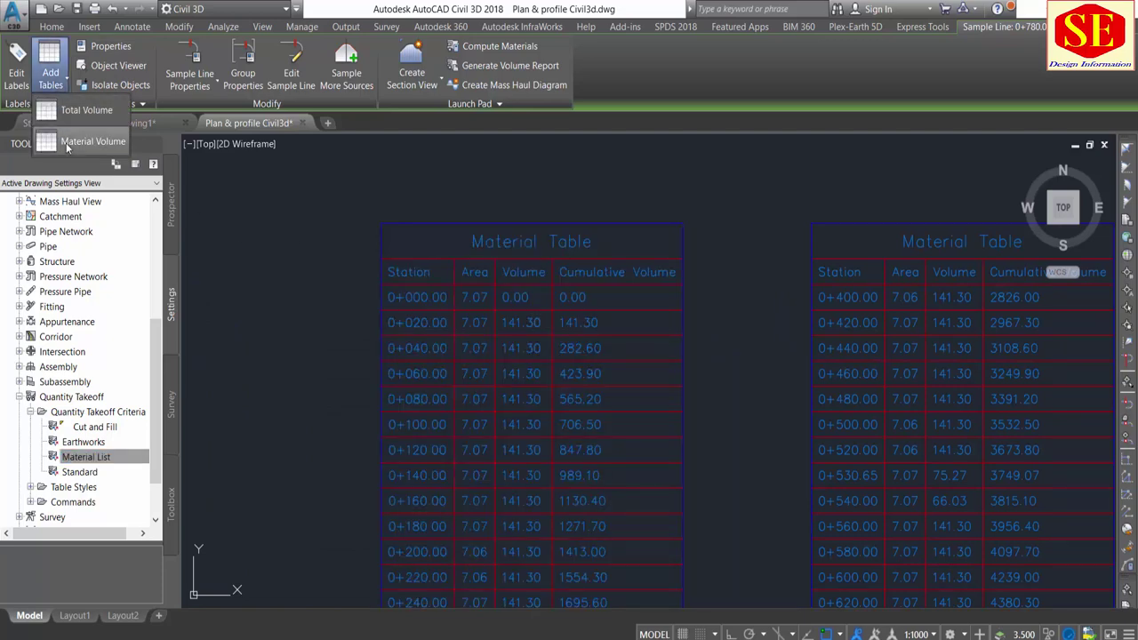
Configure a material volume table for the Subase material from Material List - (3)
left_click(67, 142)
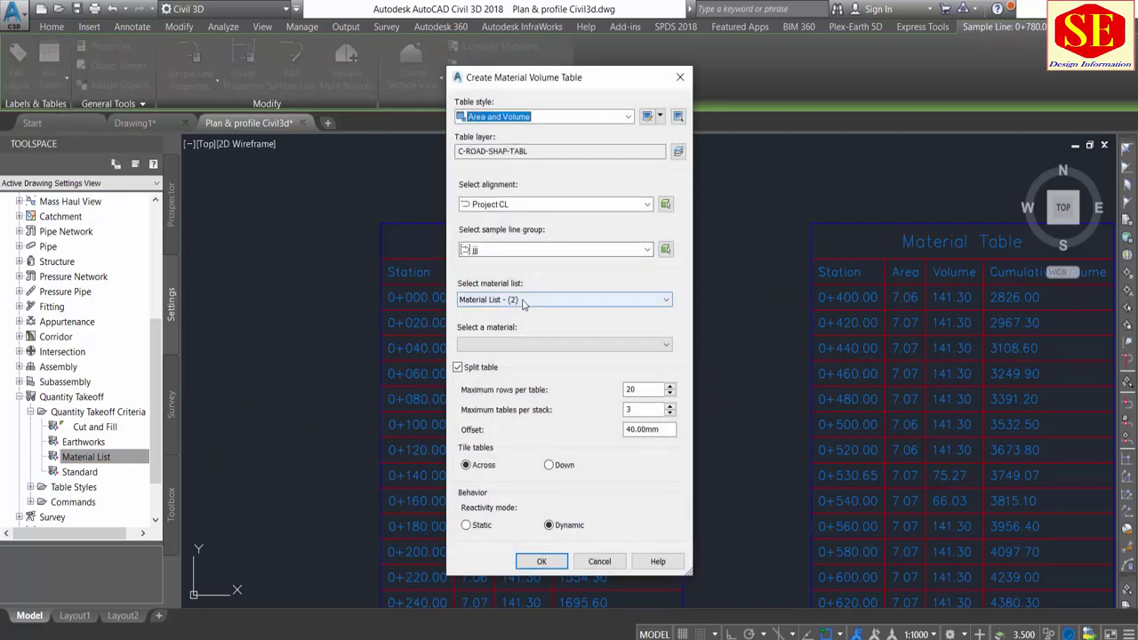
left_click(523, 303)
left_click(507, 313)
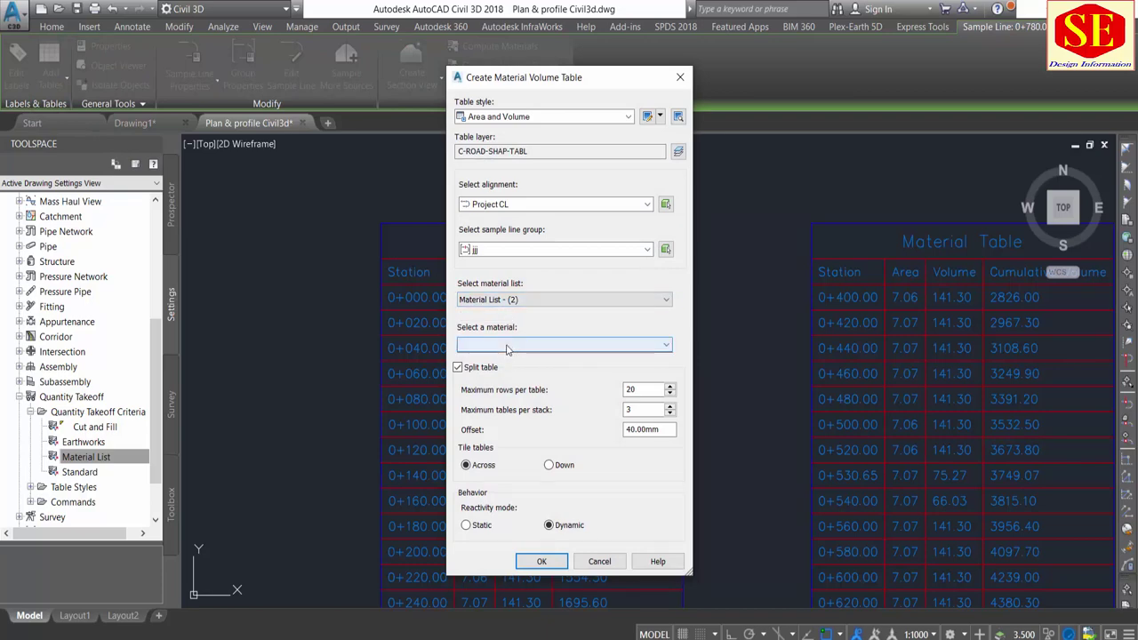
left_click(507, 346)
left_click(485, 382)
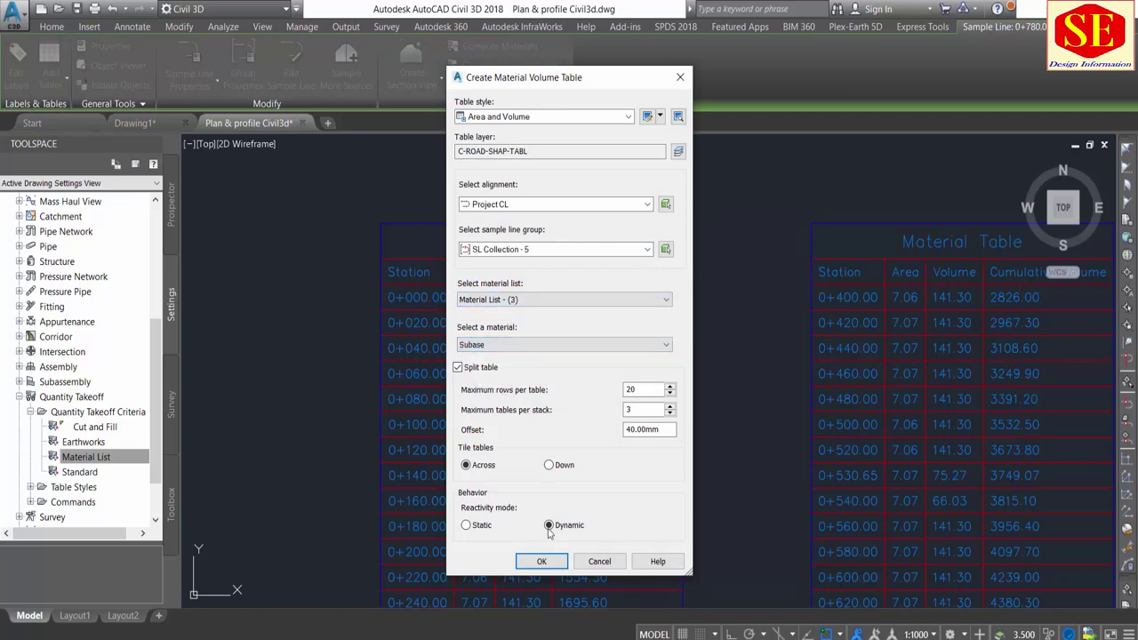
left_click(542, 561)
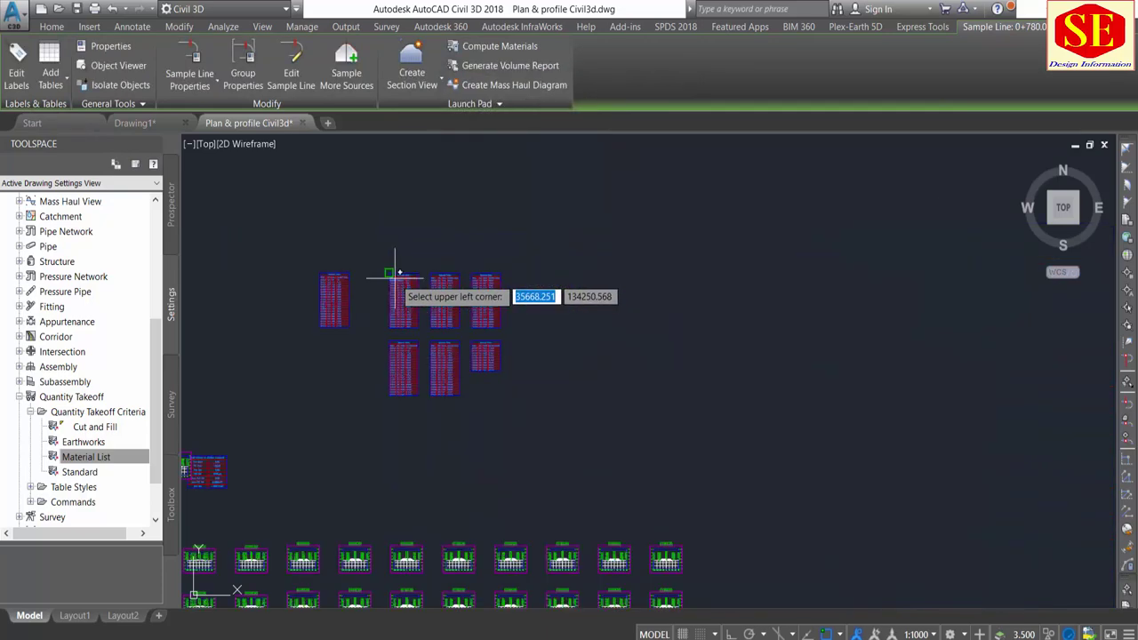
Place the Subase material table's upper-left corner next to the existing tables
scroll(521, 233, "up", 2)
scroll(539, 260, "up", 2)
left_click(534, 256)
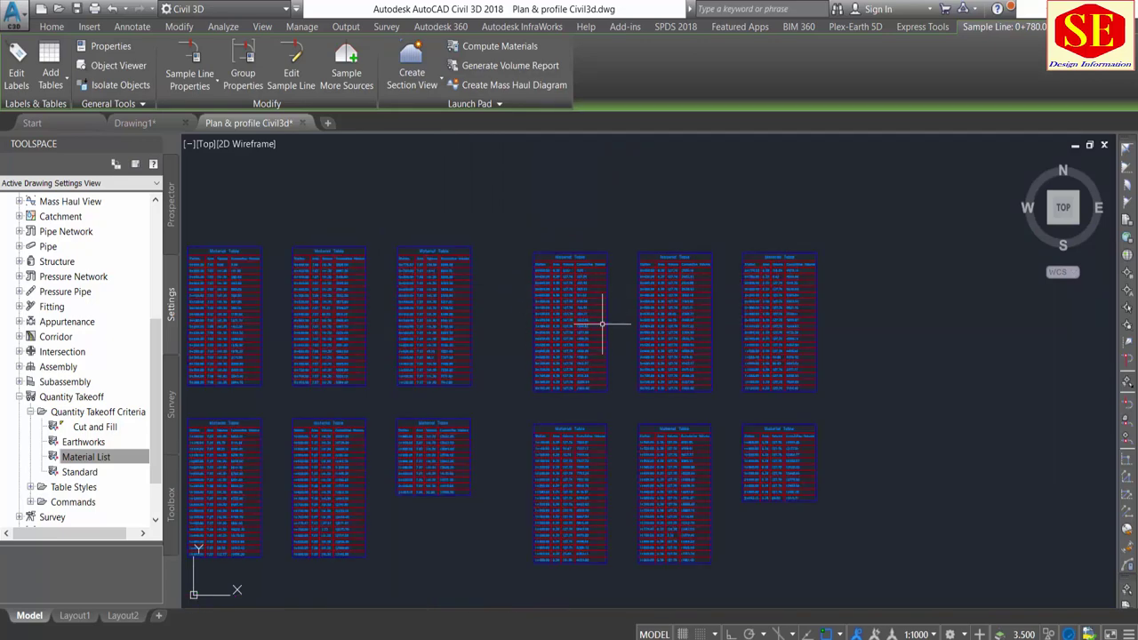
scroll(701, 377, "up", 3)
scroll(729, 322, "down", 5)
scroll(729, 325, "down", 2)
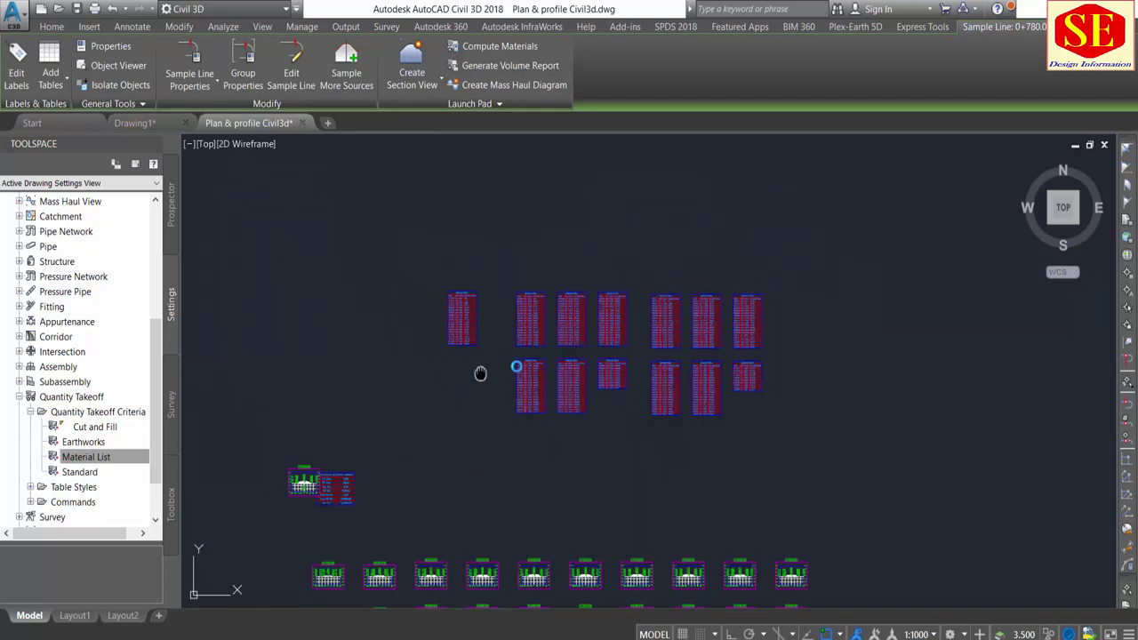
Pan and zoom across the drawing to review the material tables and reach the section views
middle_click_drag(480, 373, 809, 298)
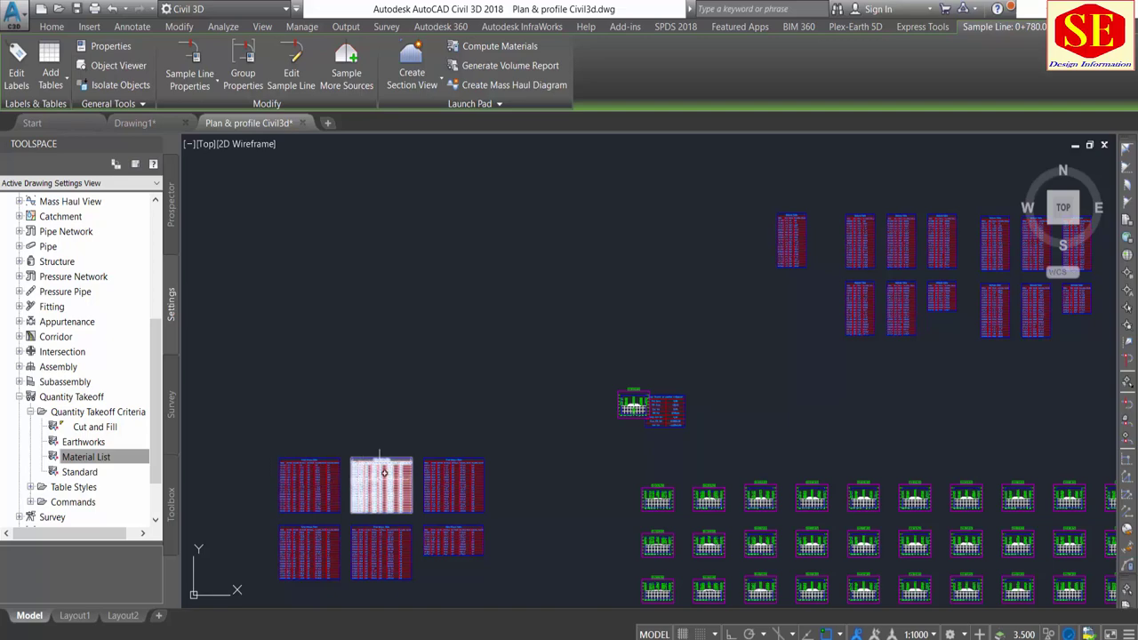
scroll(813, 242, "up", 5)
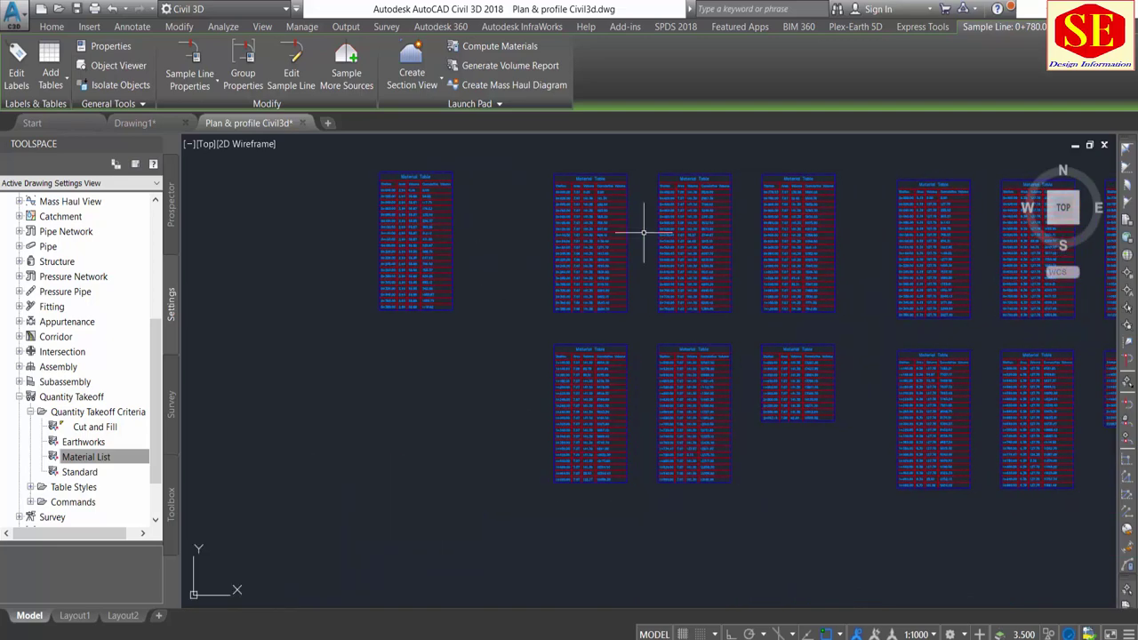
middle_click_drag(715, 240, 394, 195)
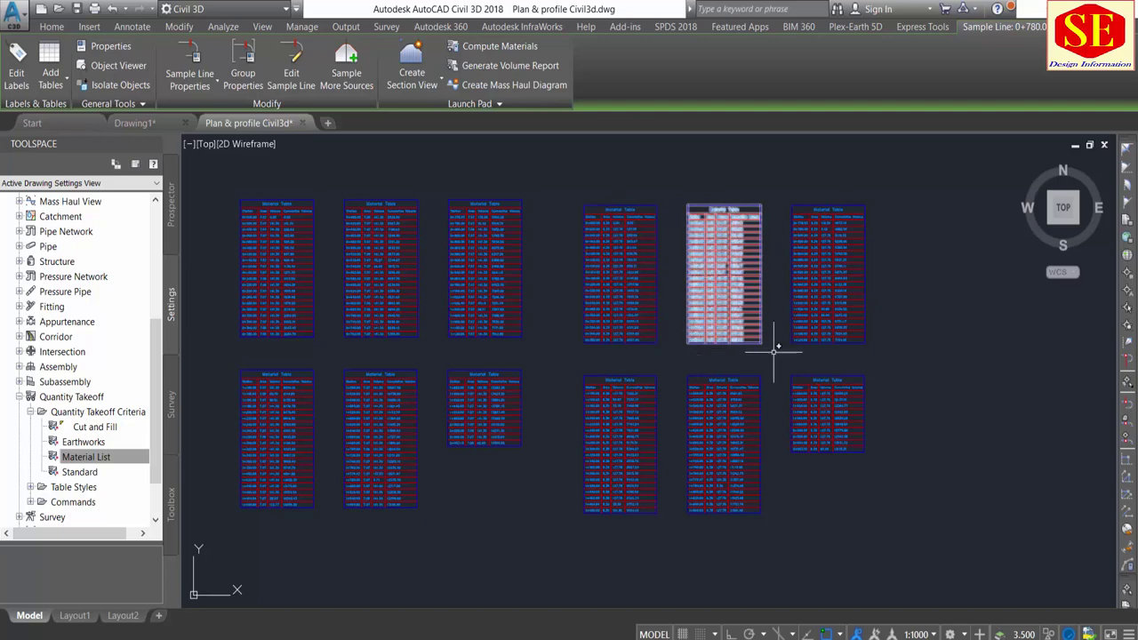
scroll(702, 249, "up", 7)
scroll(730, 367, "down", 4)
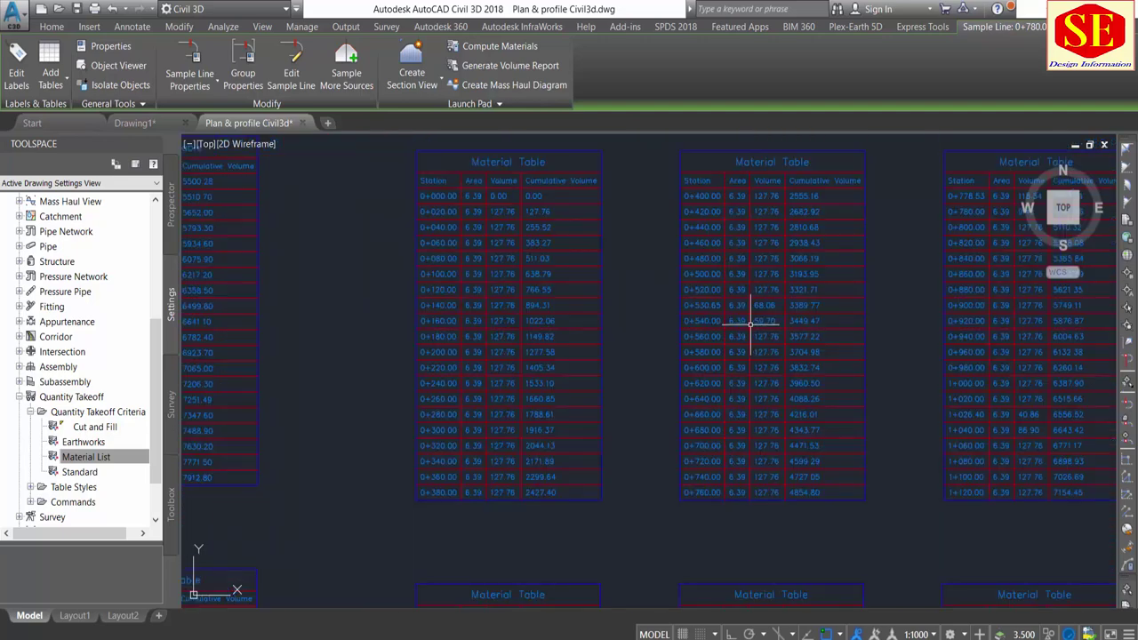
scroll(650, 398, "down", 2)
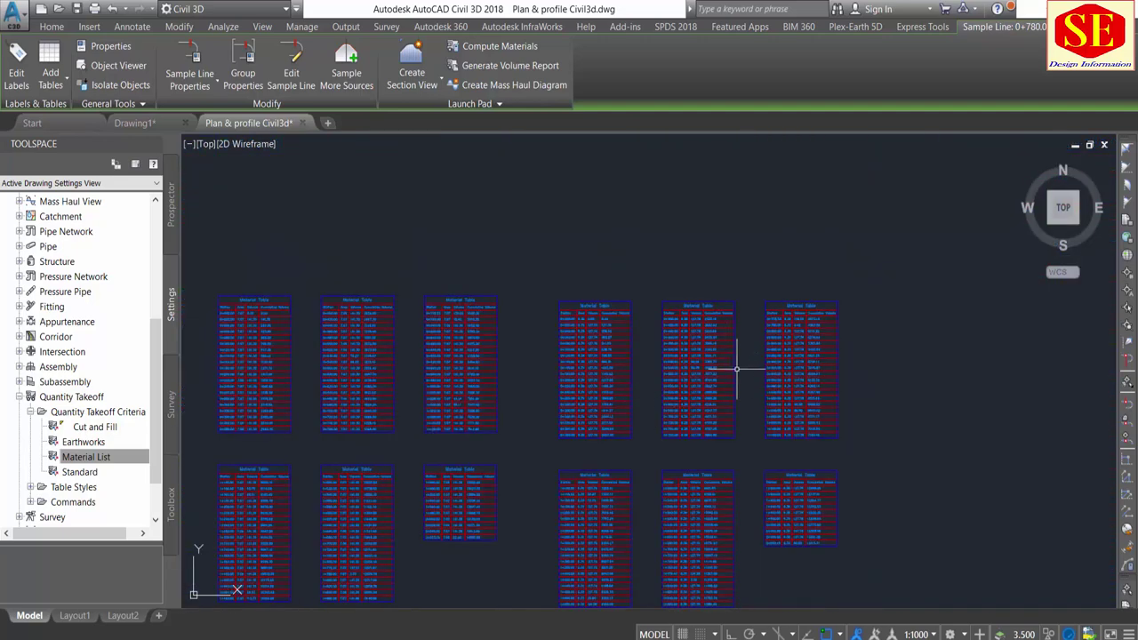
middle_click_drag(658, 414, 688, 381)
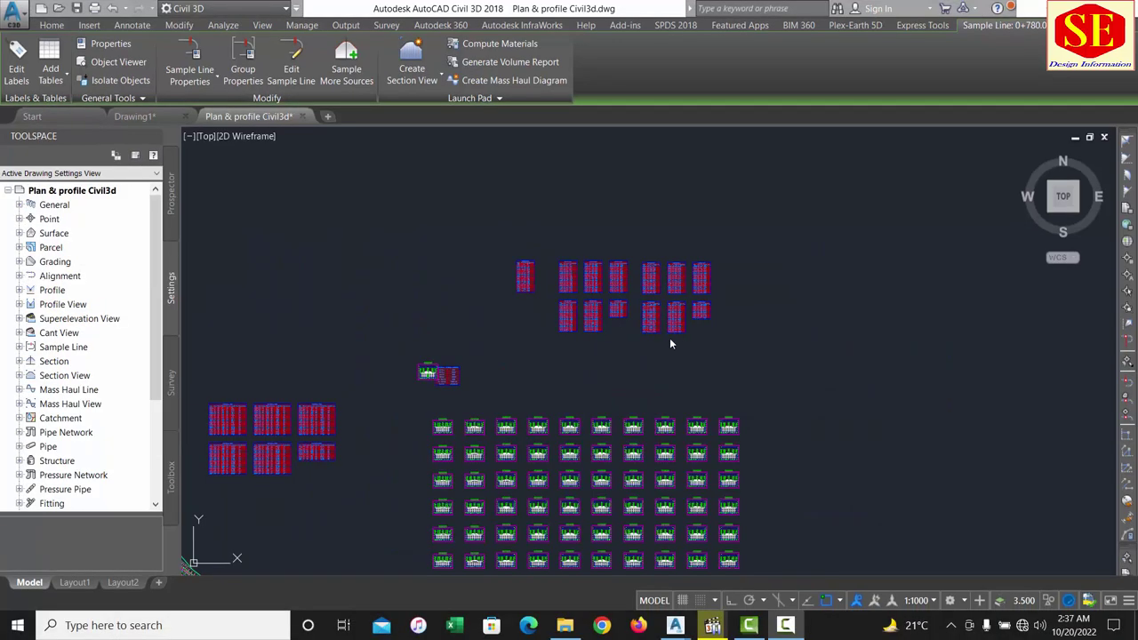
scroll(488, 368, "up", 5)
scroll(582, 291, "up", 3)
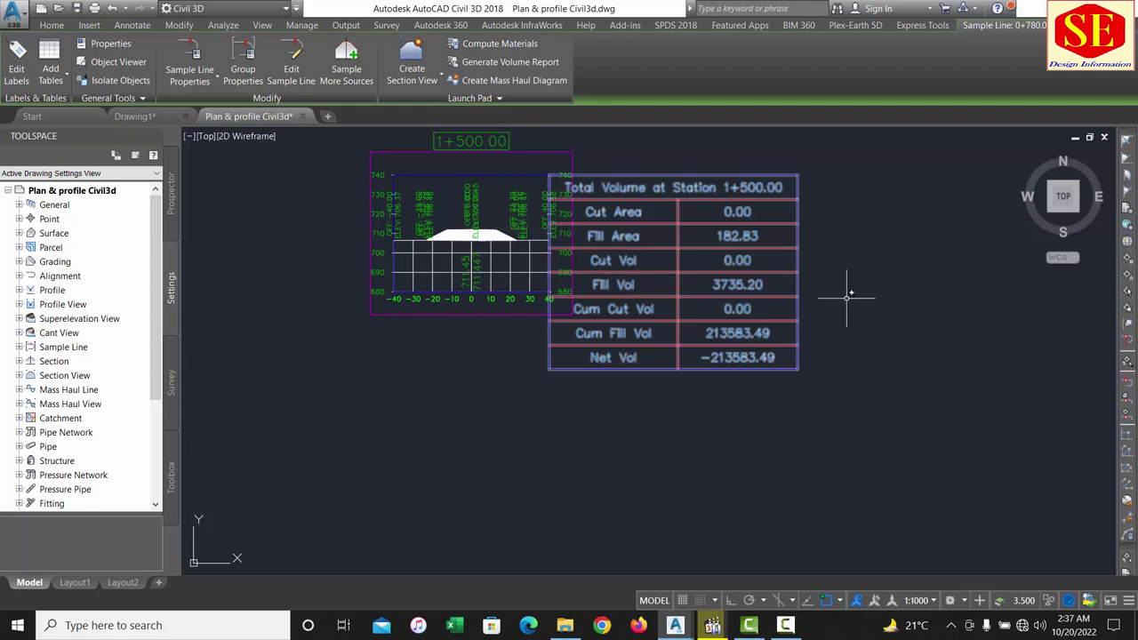
scroll(594, 382, "down", 5)
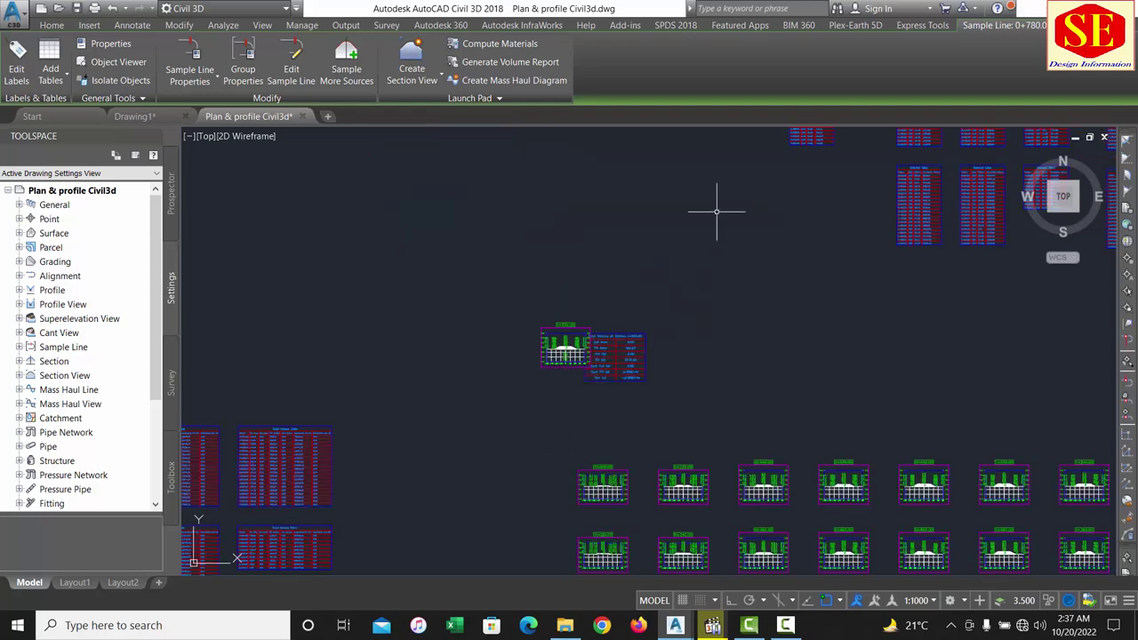
middle_click_drag(716, 211, 714, 269)
middle_click_drag(834, 188, 695, 274)
middle_click_drag(800, 296, 550, 303)
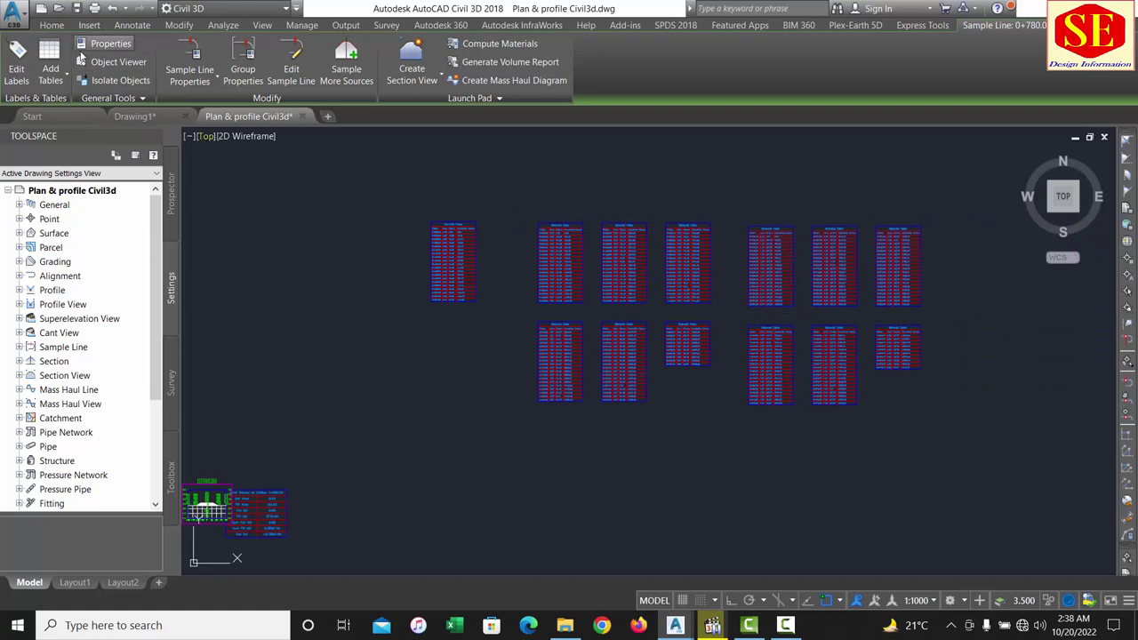
Start a single section view and set its sample line station to 1+080.00
left_click(51, 25)
left_click(474, 81)
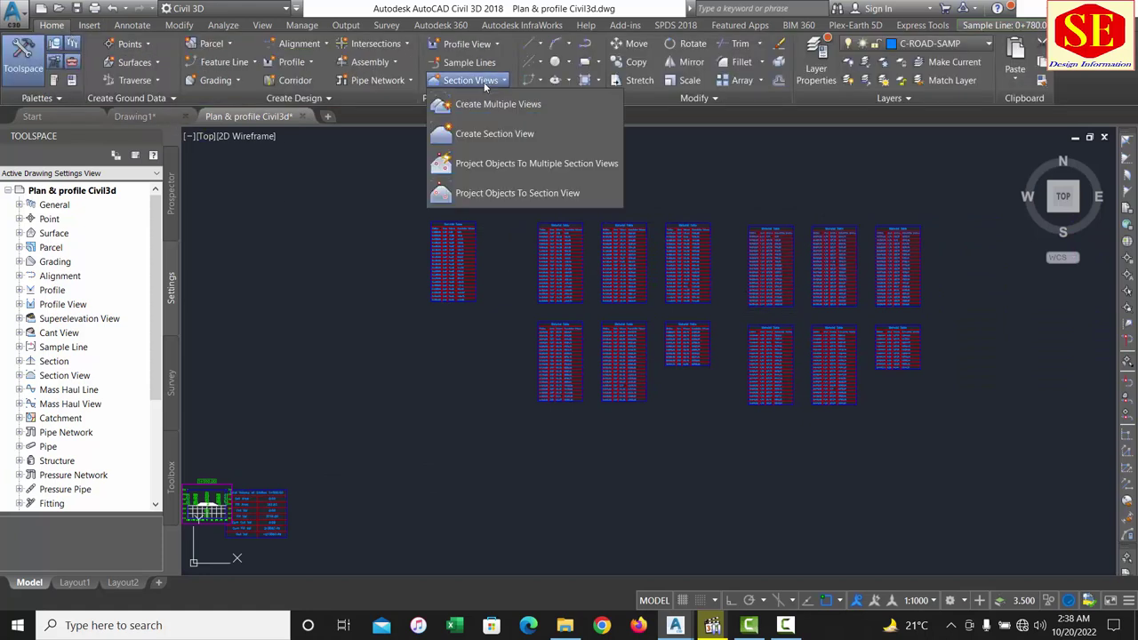
left_click(492, 134)
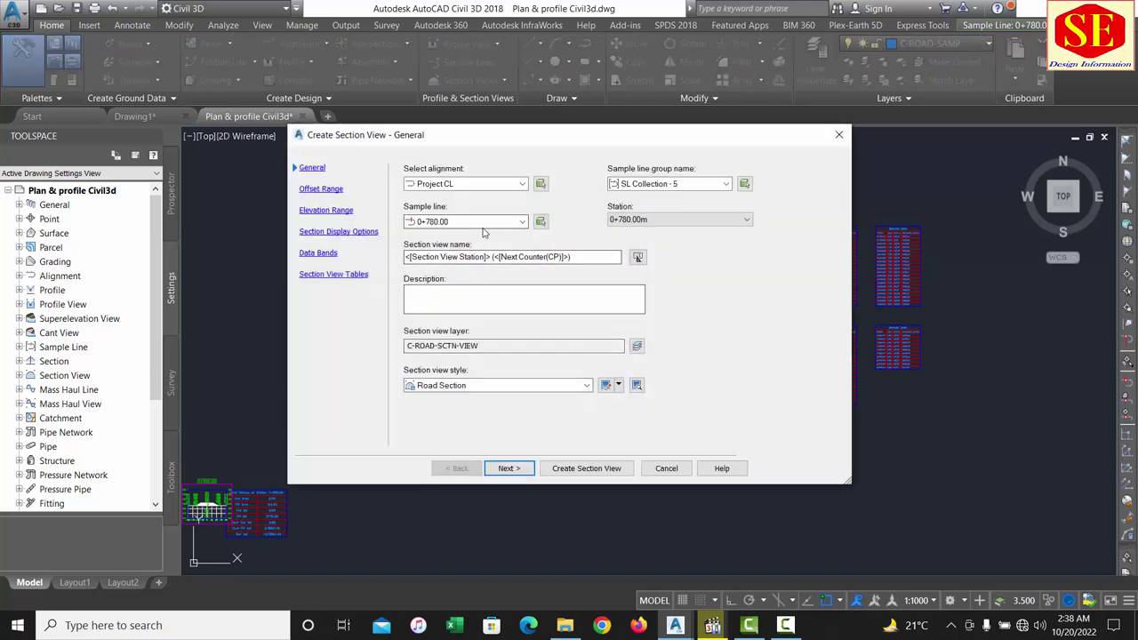
left_click(521, 221)
left_click(446, 416)
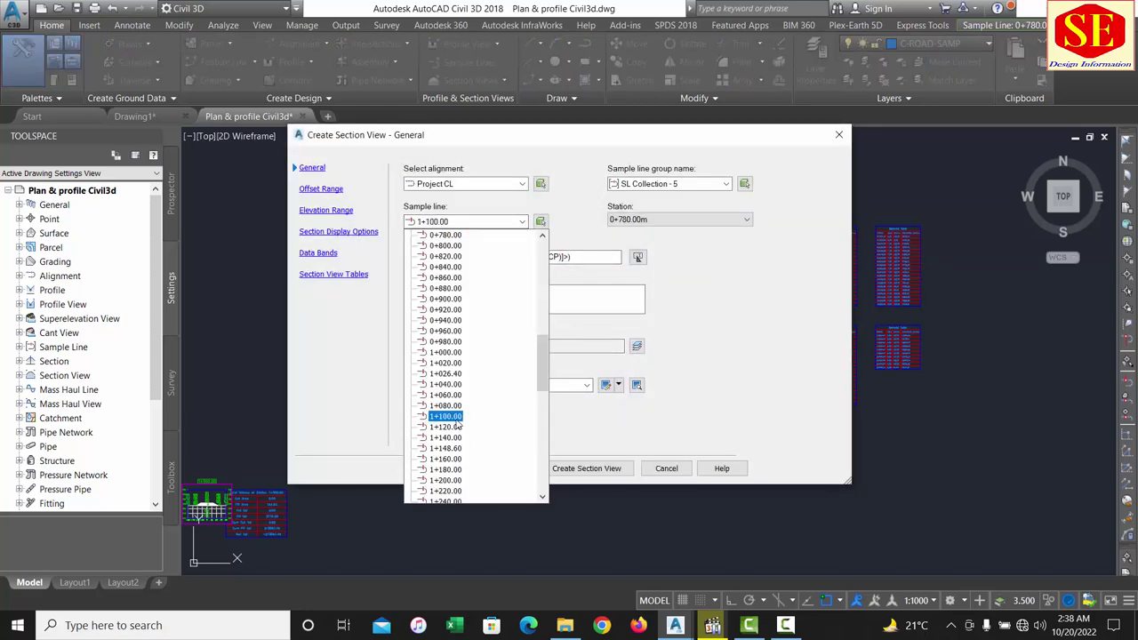
left_click(445, 405)
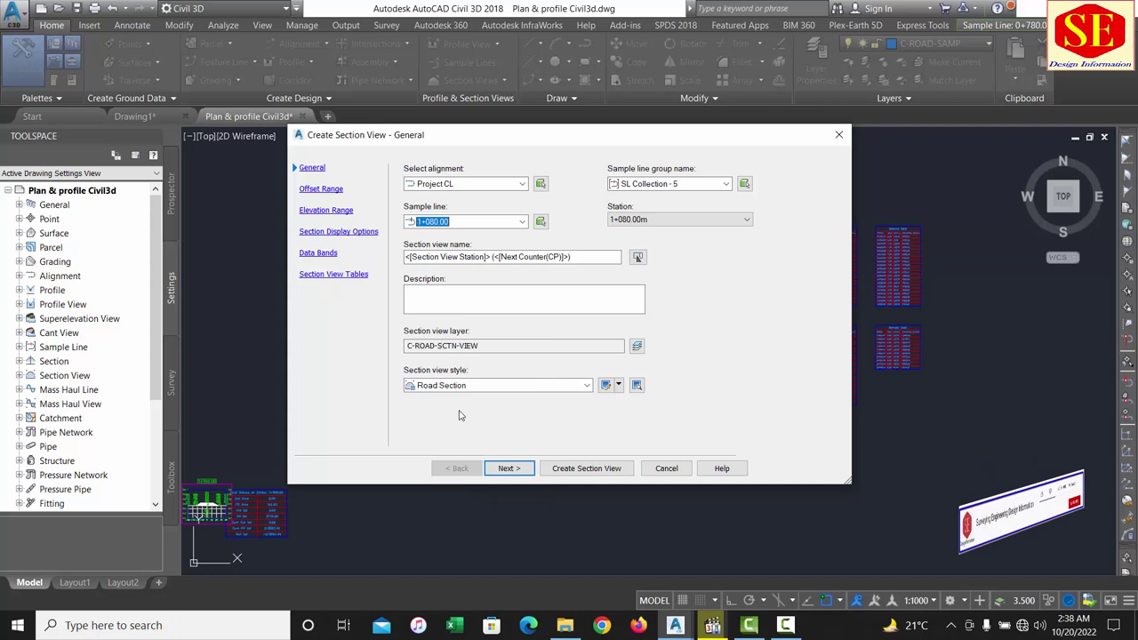
Advance the Create Section View wizard to the Section Display Options page
left_click(509, 469)
left_click(510, 468)
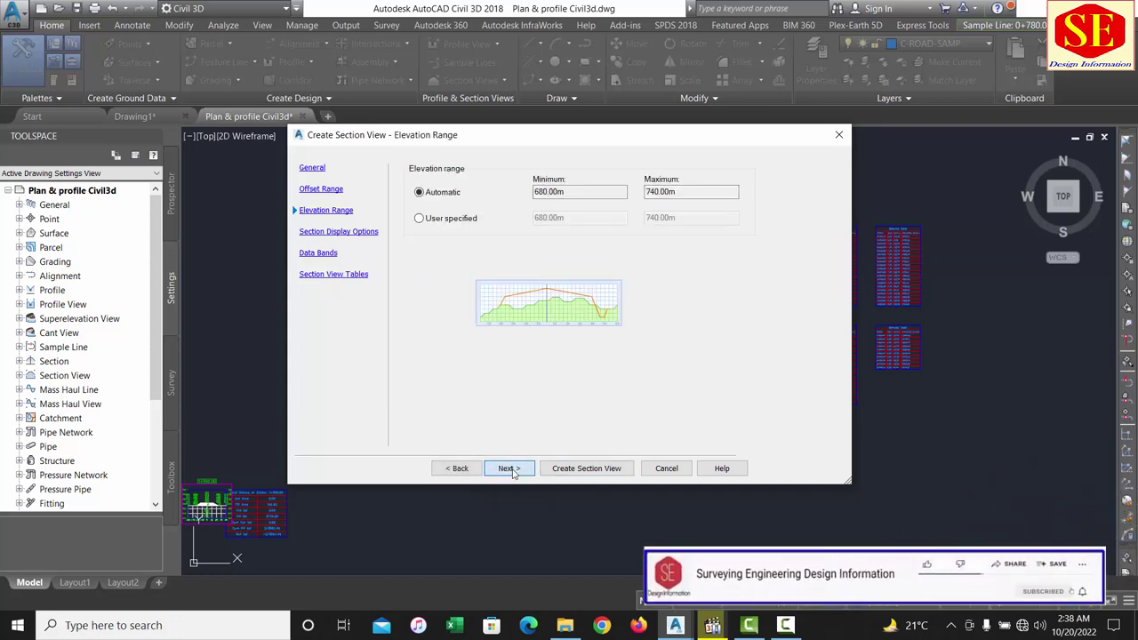
left_click(509, 469)
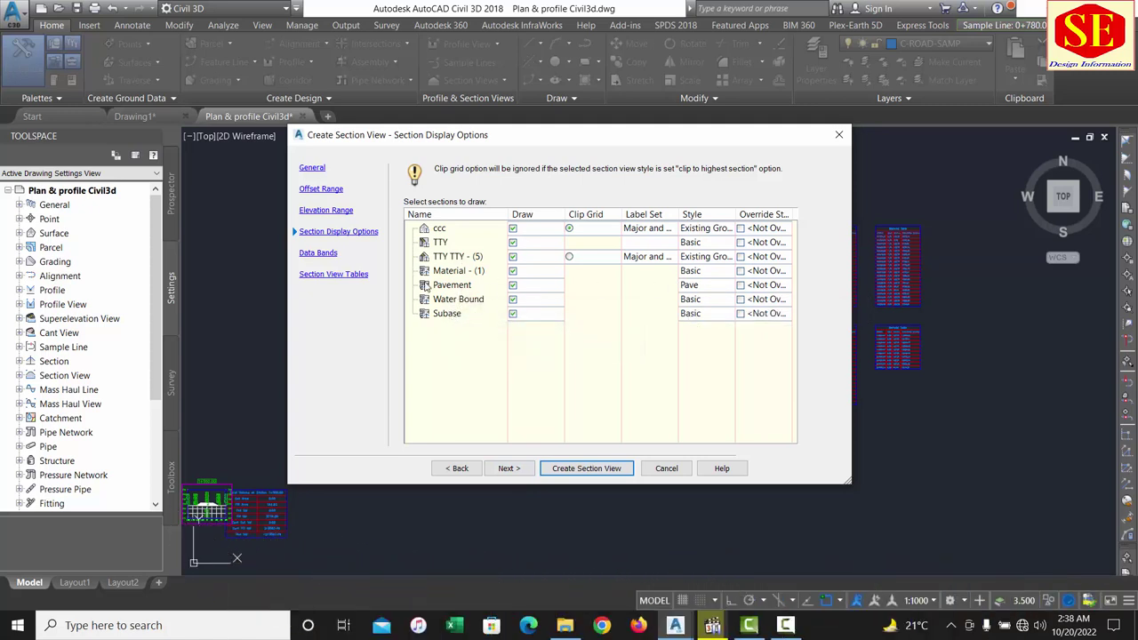
Keep Pave as the Pavement section style
left_click(704, 285)
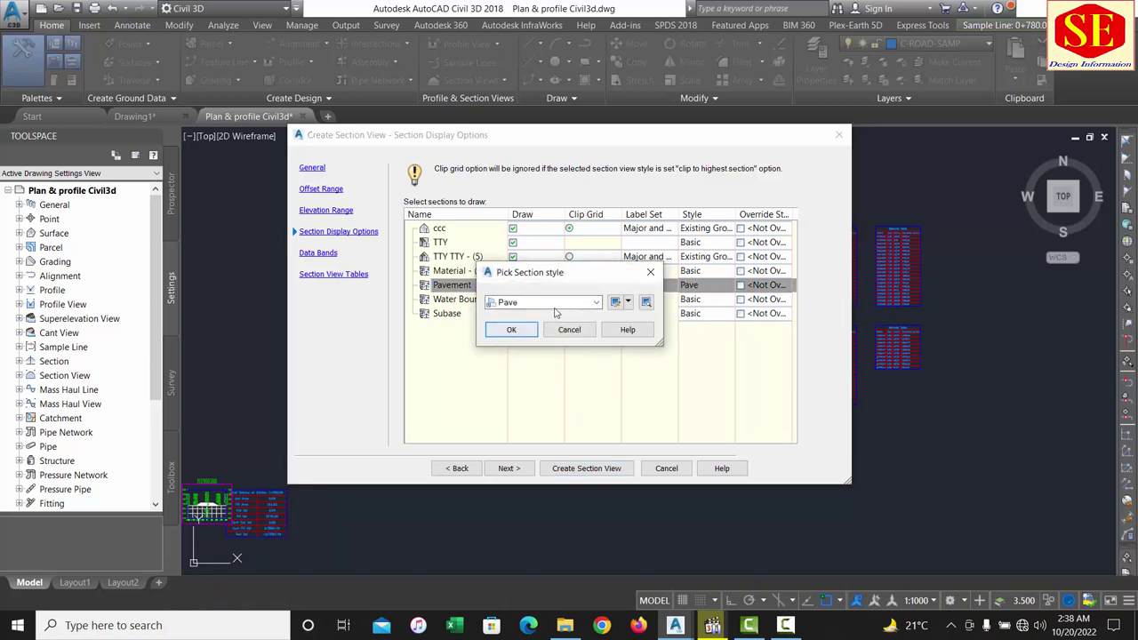
left_click(560, 305)
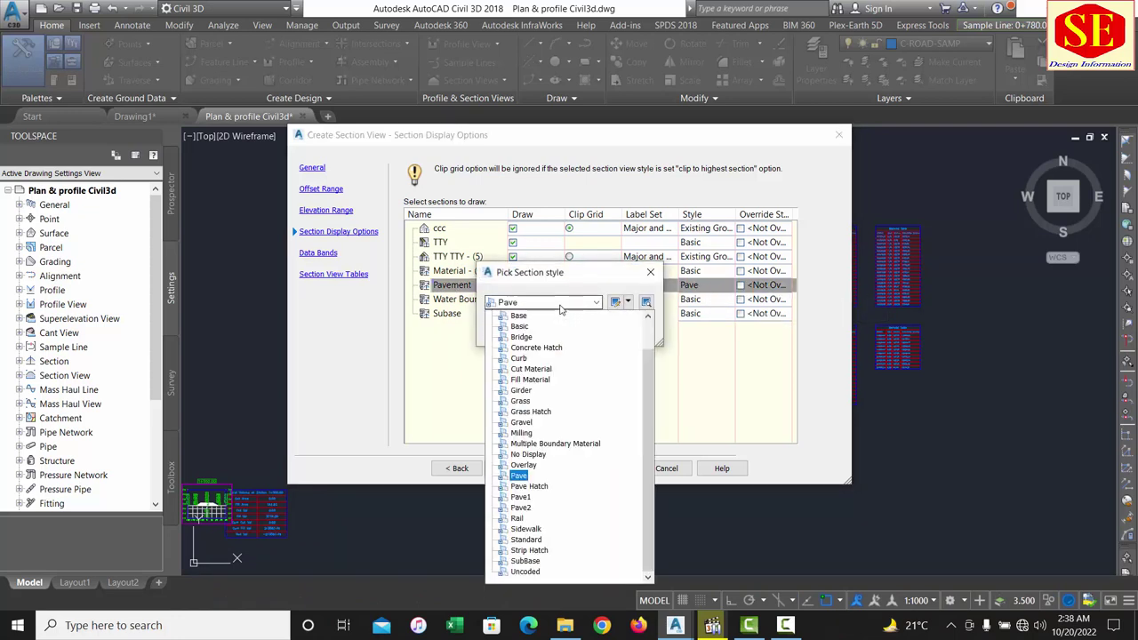
left_click(520, 477)
left_click(512, 330)
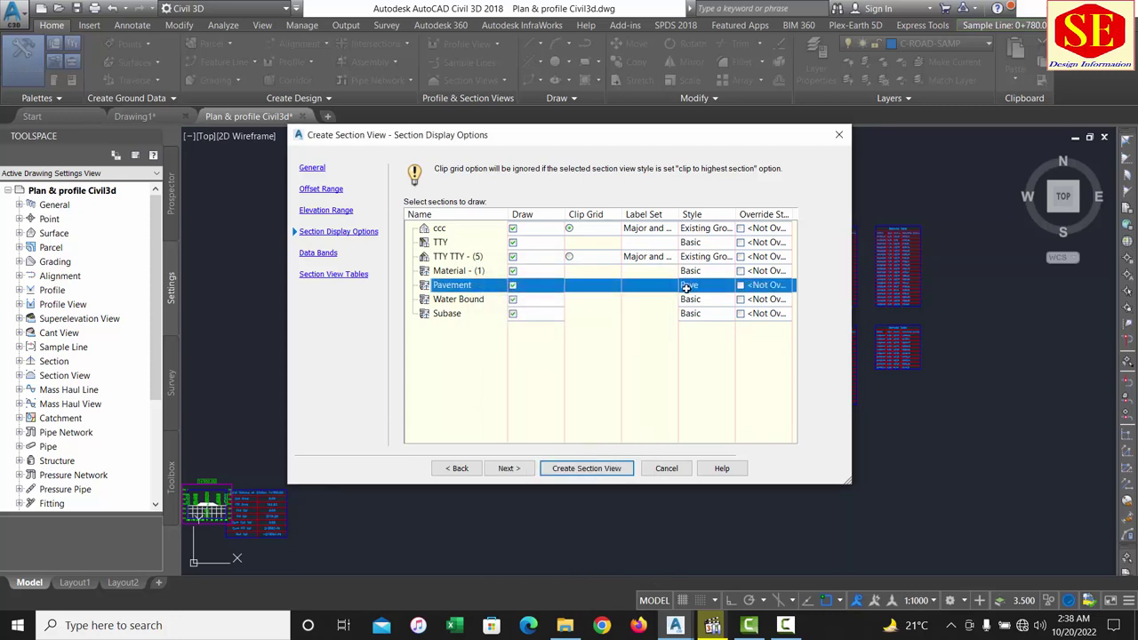
Set the Water Bound section style to Base
left_click(699, 301)
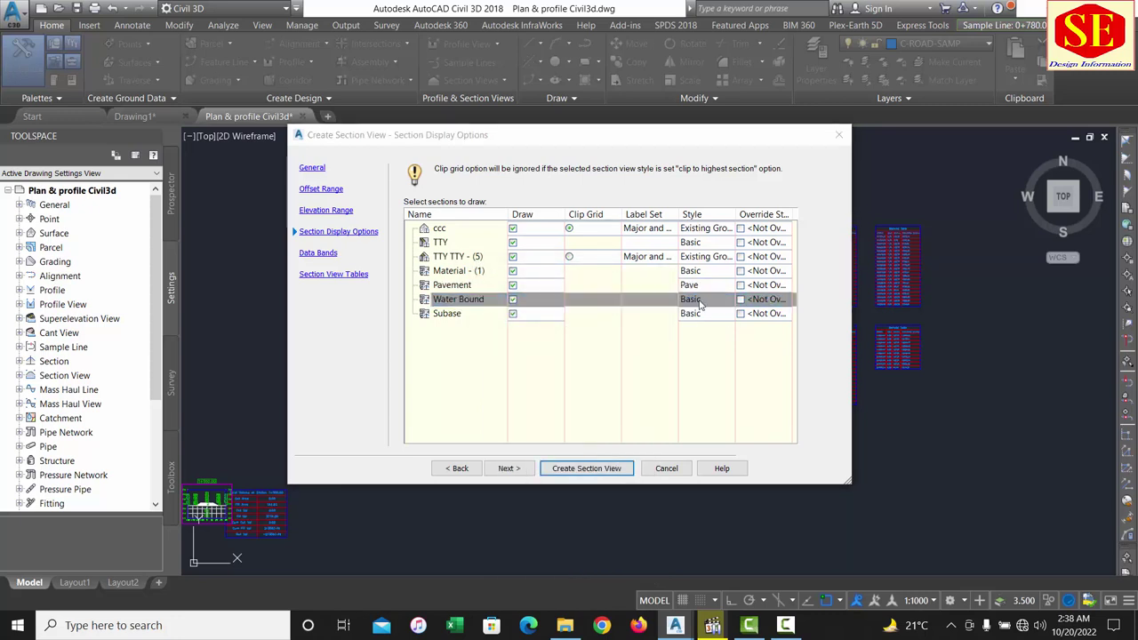
left_click(582, 304)
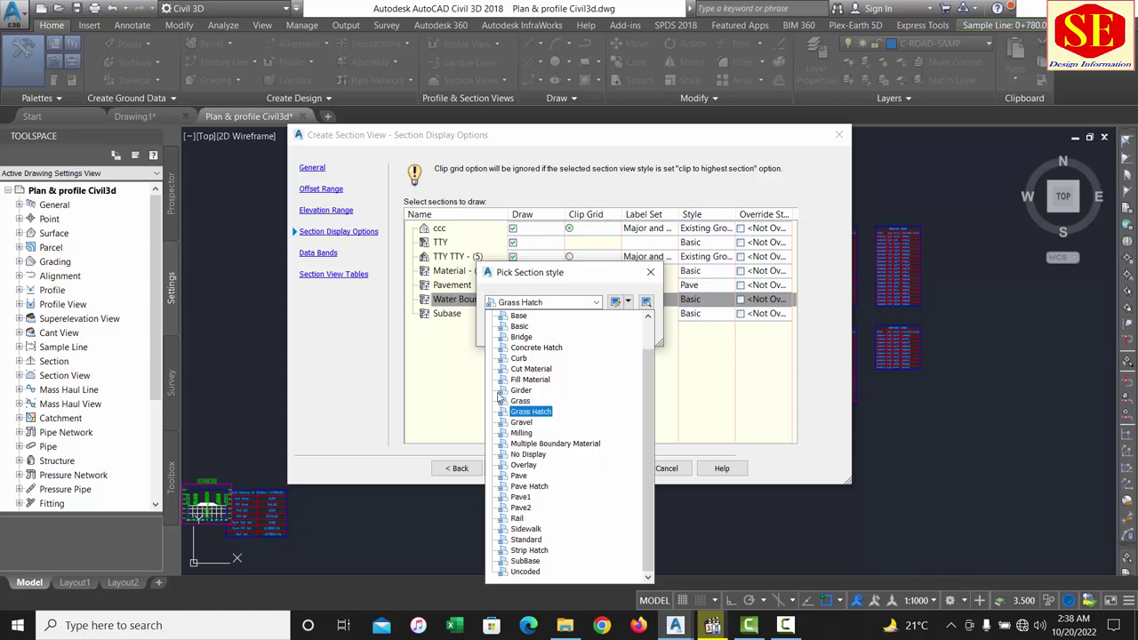
left_click(520, 317)
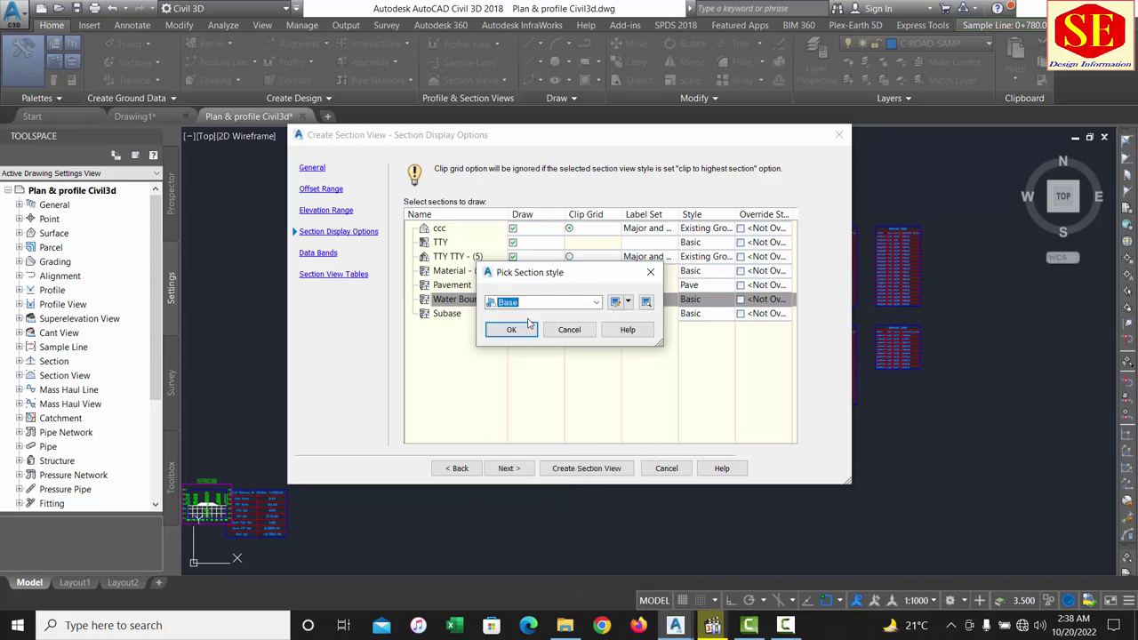
left_click(512, 330)
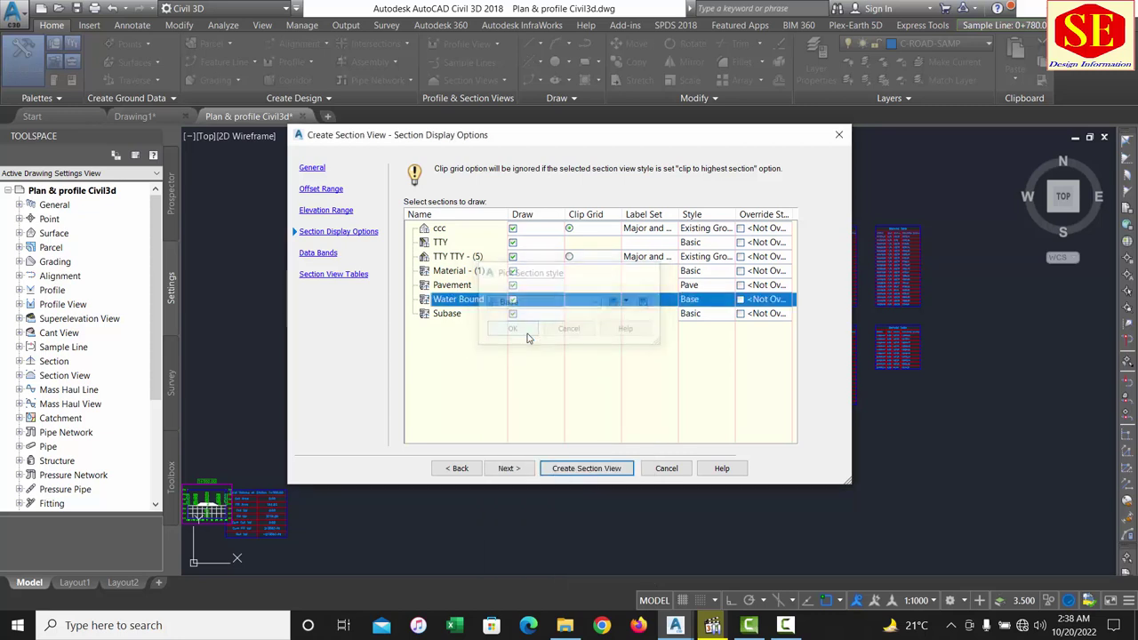
Set the Subase section style to SubBase and continue to Data Bands
left_click(701, 313)
left_click(701, 313)
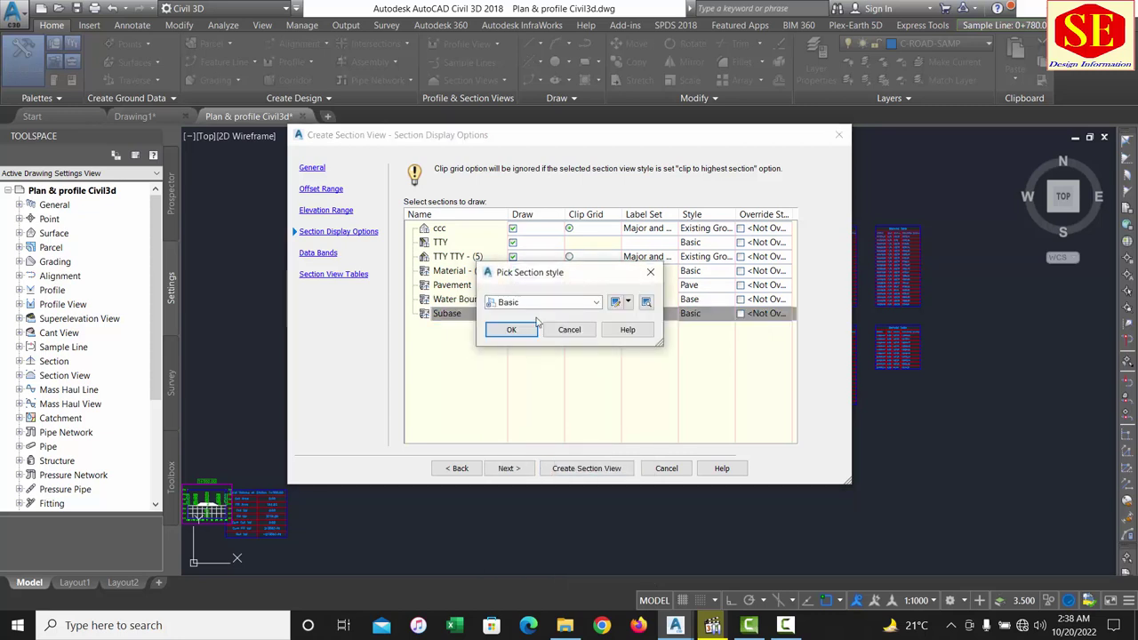
left_click(532, 307)
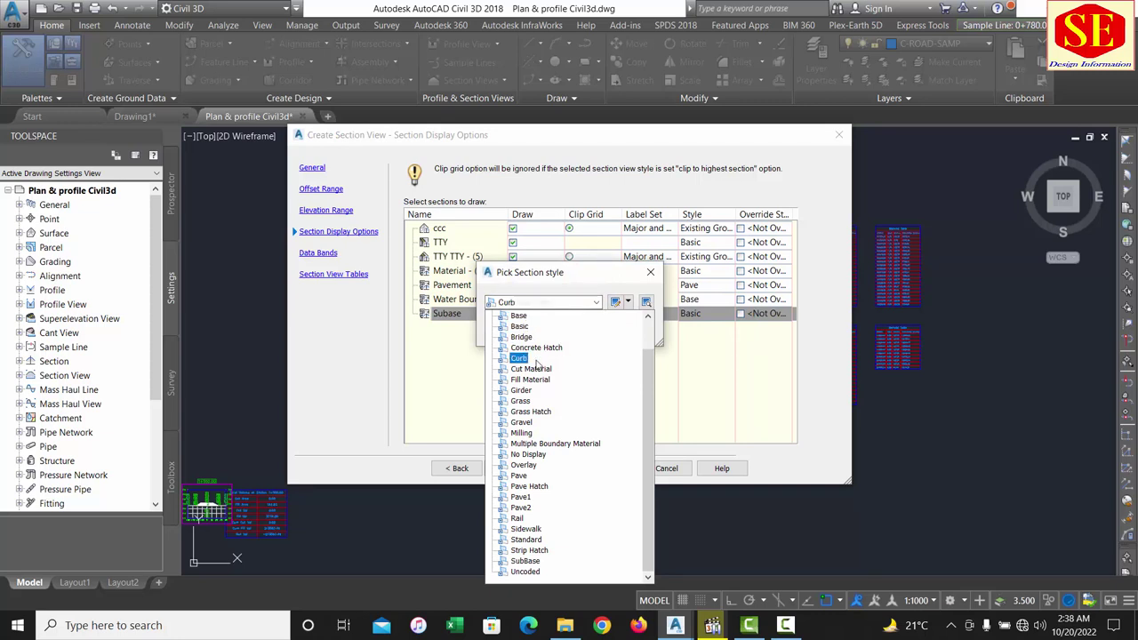
left_click(531, 563)
left_click(511, 330)
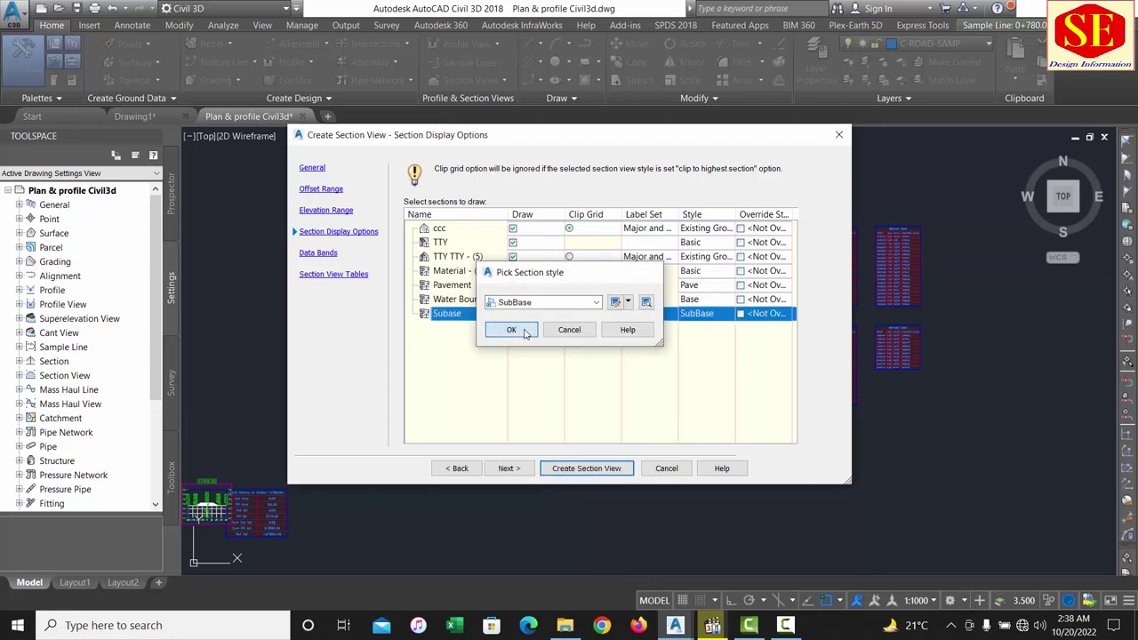
left_click(509, 470)
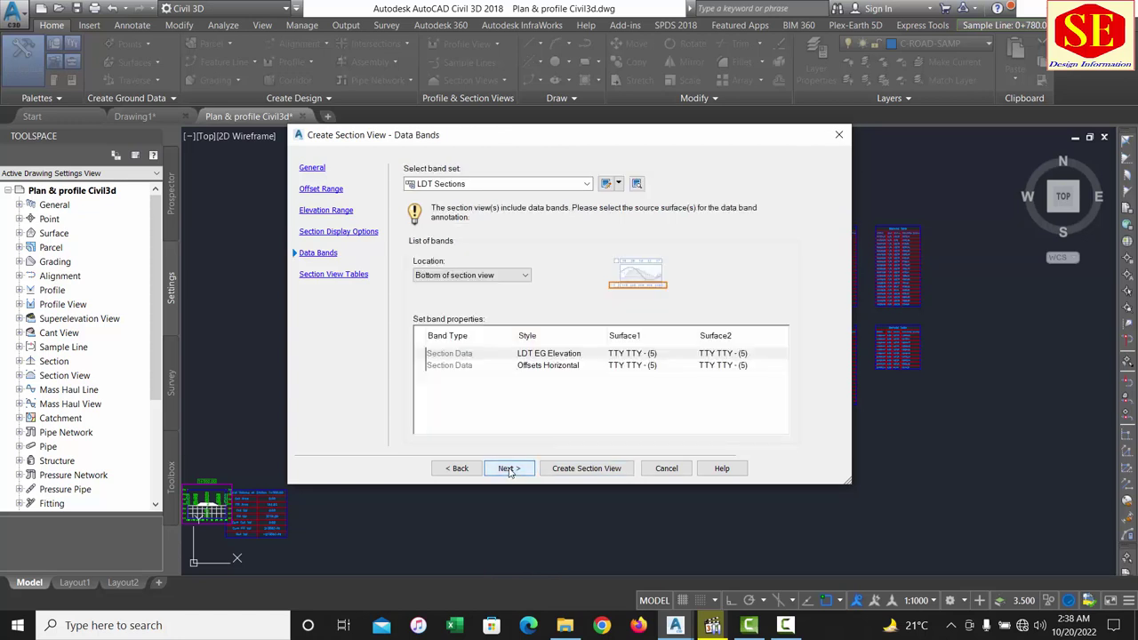
Add a Material volume table on the Section View Tables page
left_click(508, 468)
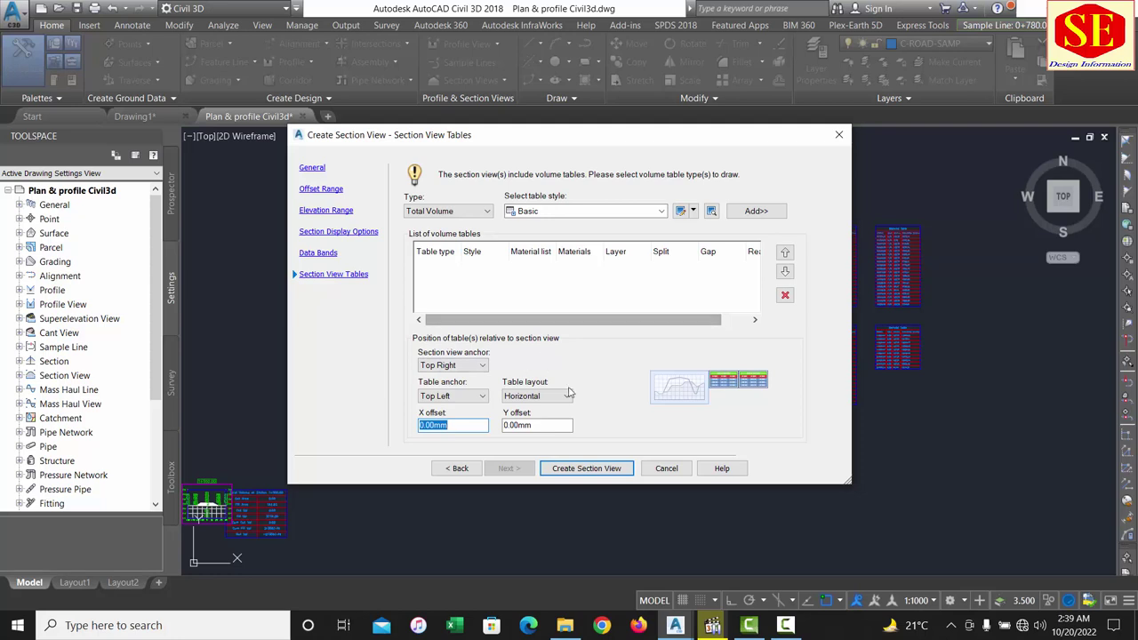
left_click(445, 212)
left_click(432, 225)
key("Down")
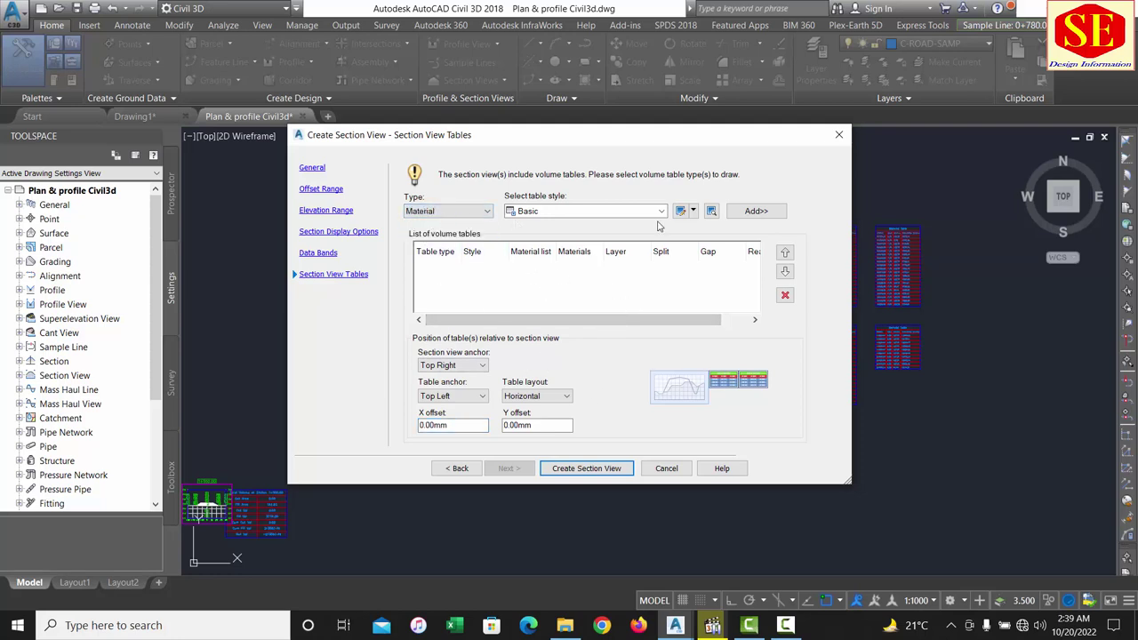
left_click(755, 211)
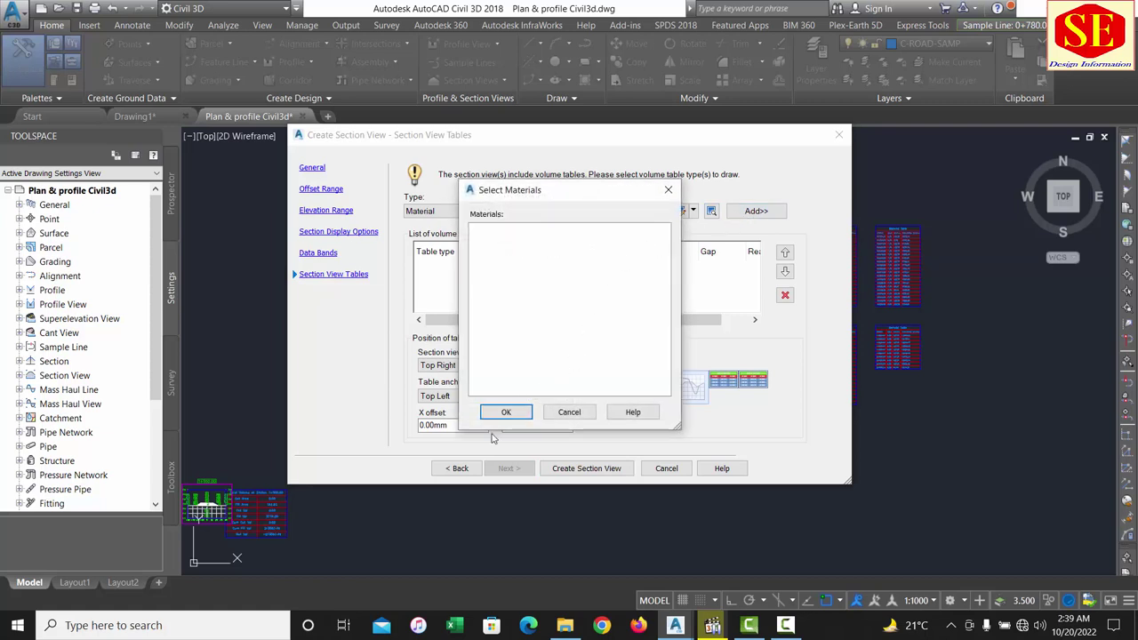
left_click(506, 416)
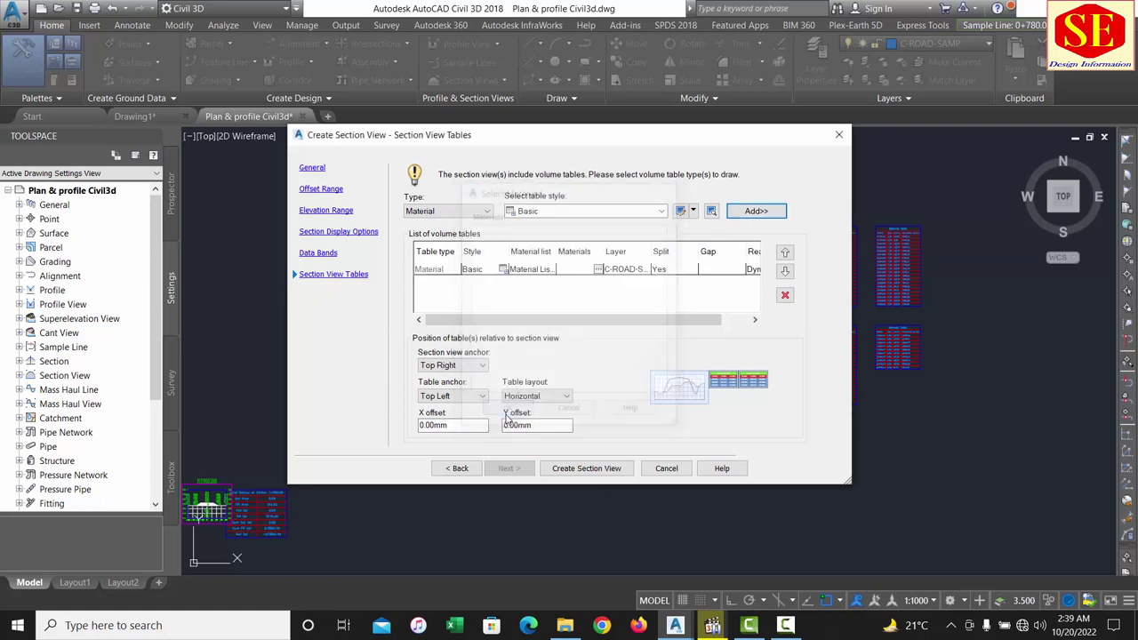
Add a Total Volume table to the section view's table list
left_click(426, 213)
left_click(423, 234)
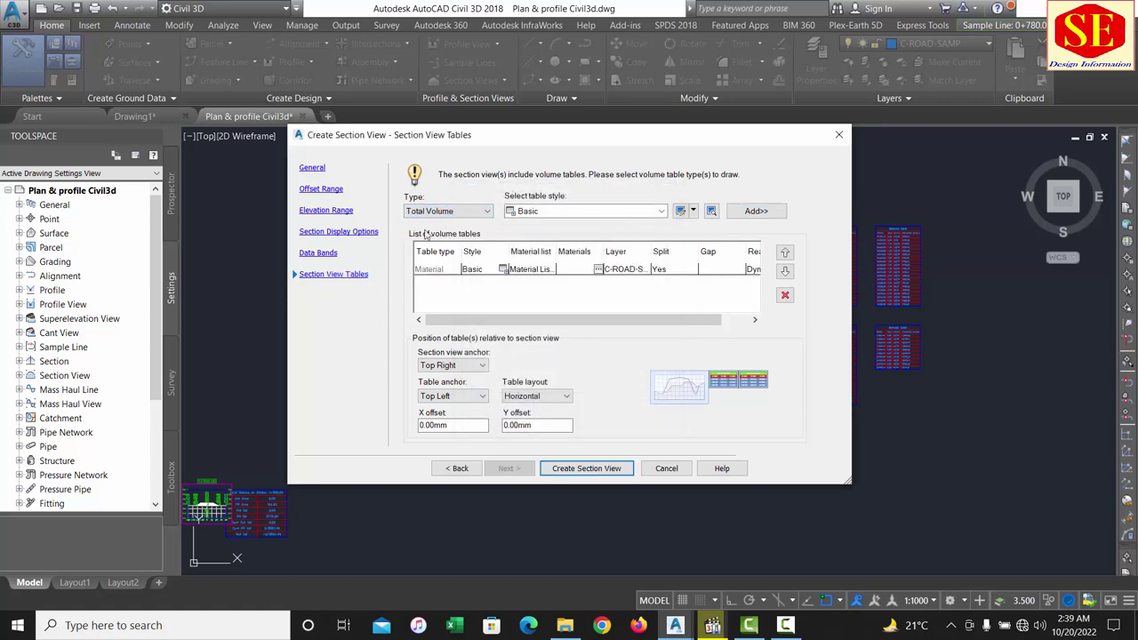
left_click(756, 211)
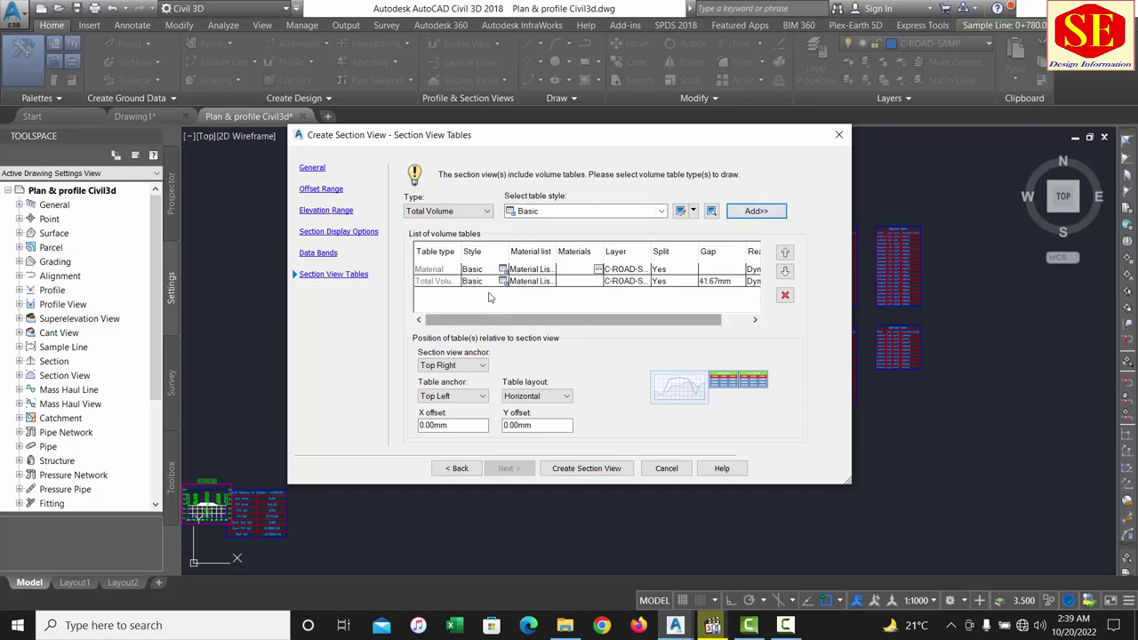
Point the Material table to Material List - (3), confirm its materials, and create the section view
left_click(432, 270)
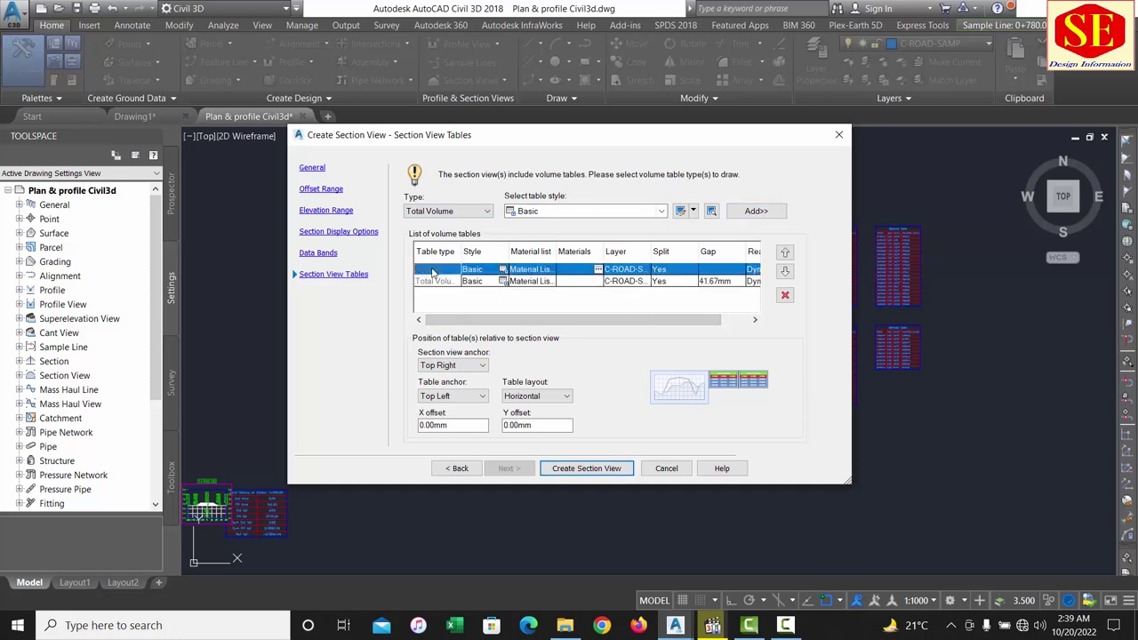
left_click(524, 269)
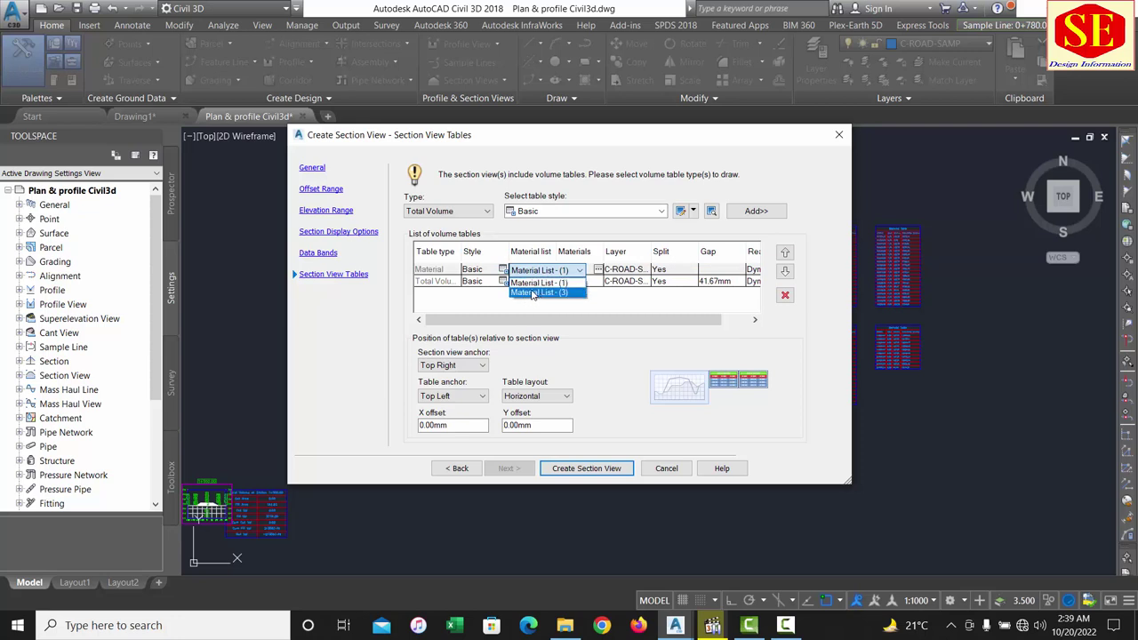
left_click(532, 295)
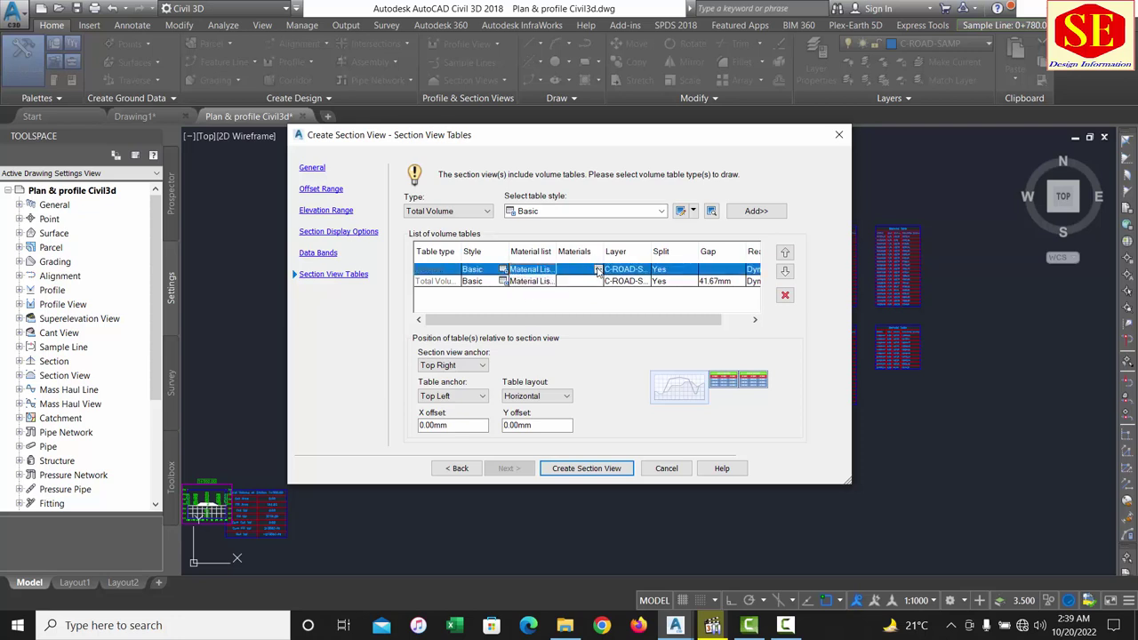
left_click(597, 270)
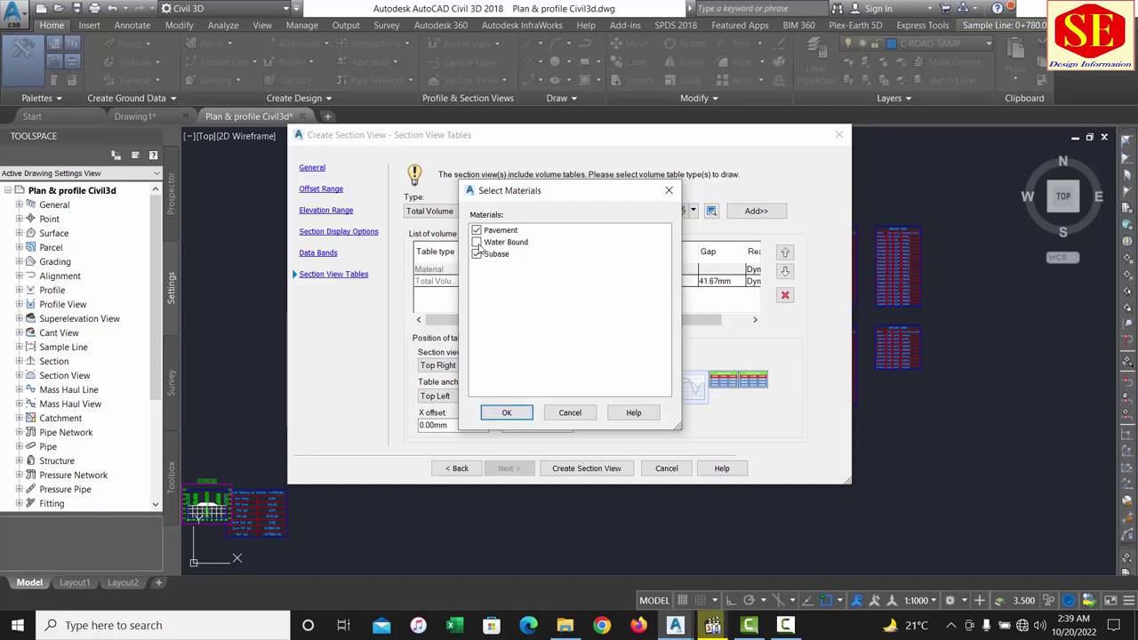
left_click(506, 412)
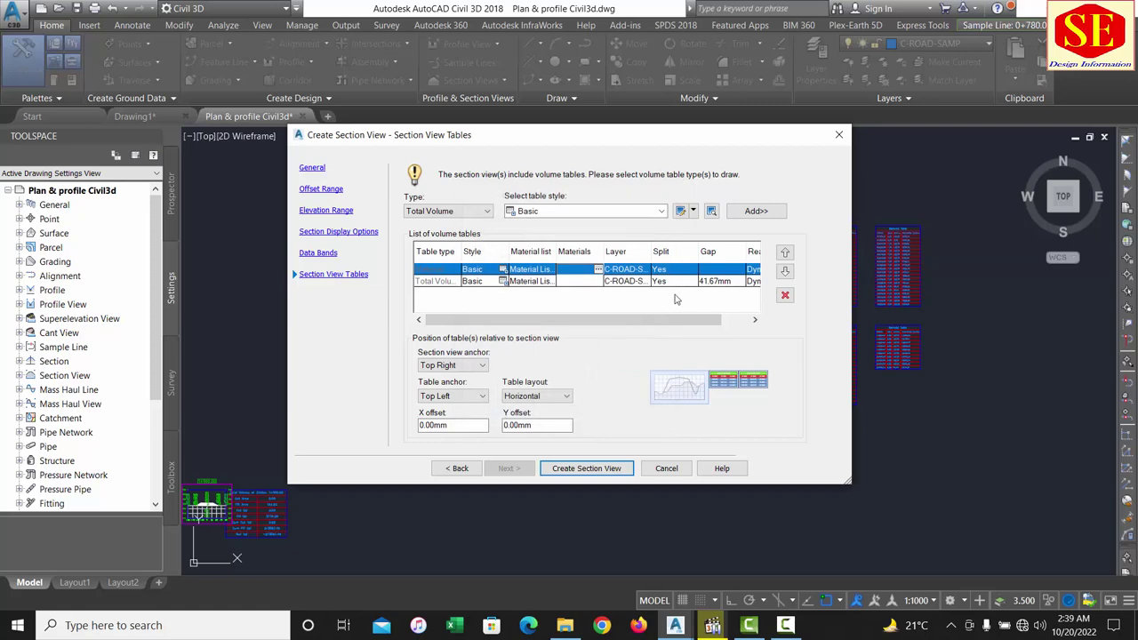
left_click(586, 468)
Zoom and pan to inspect the 1+080 section view and its volume tables (58.88, 141.30, 127.76)
scroll(600, 409, "down", 2)
scroll(480, 384, "down", 2)
scroll(480, 384, "up", 2)
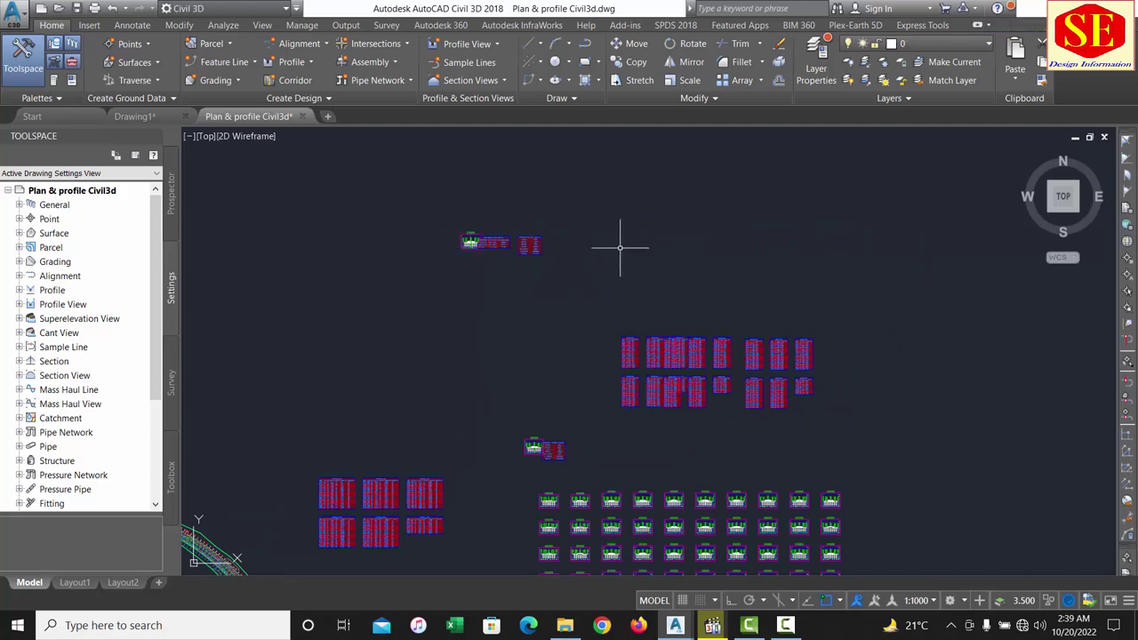
scroll(432, 230, "up", 5)
scroll(432, 230, "up", 5)
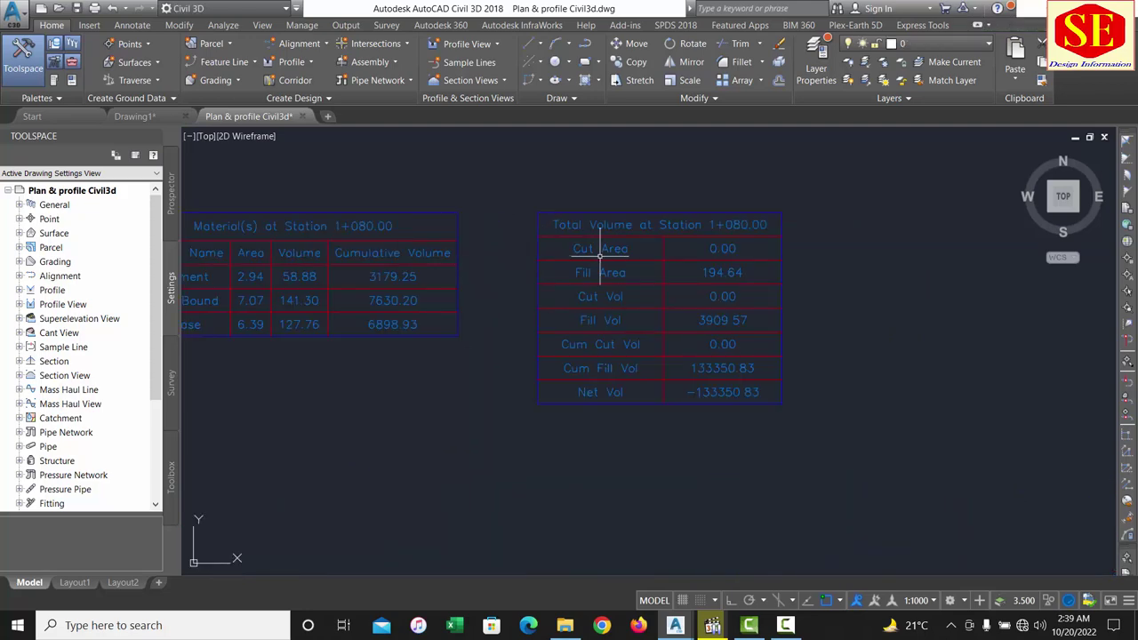
middle_click_drag(508, 347, 753, 361)
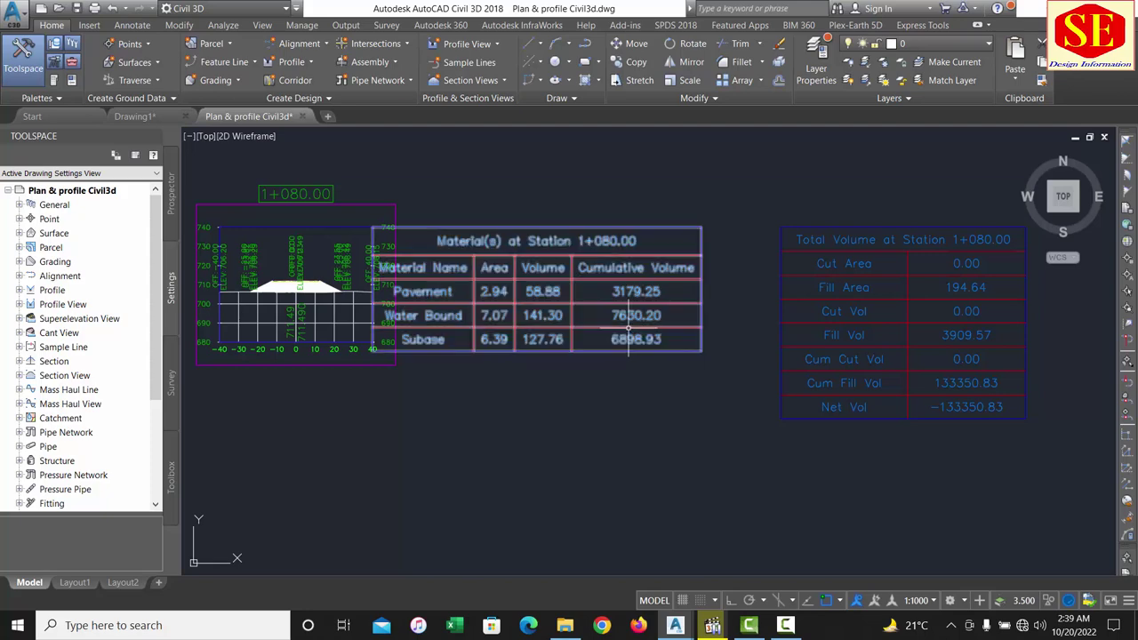
scroll(629, 322, "down", 5)
scroll(630, 322, "down", 3)
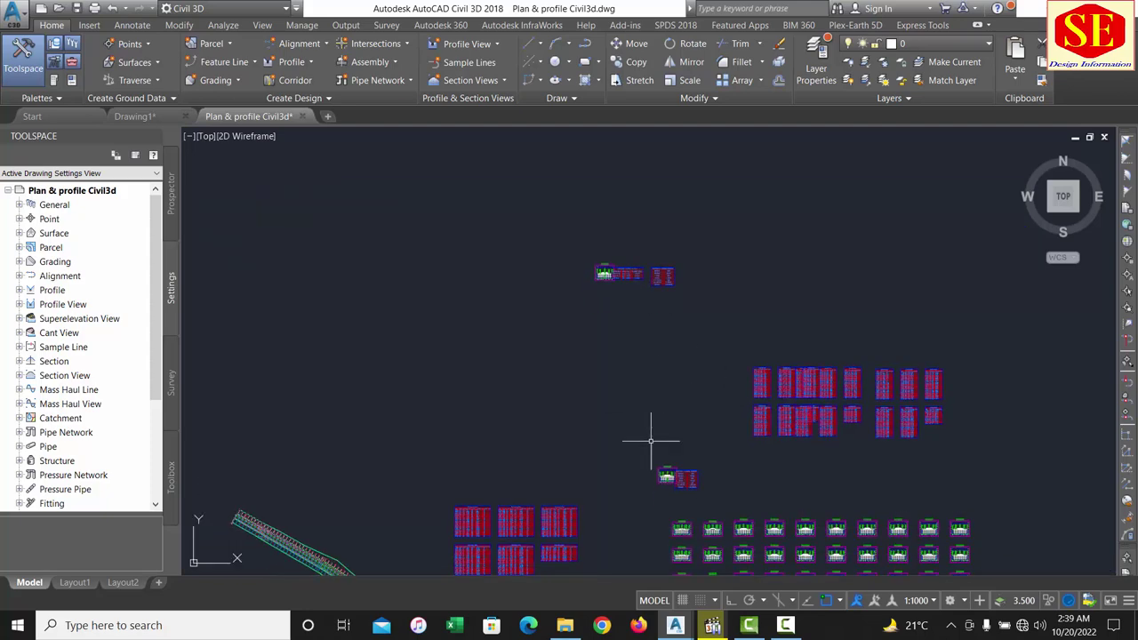
scroll(692, 495, "up", 8)
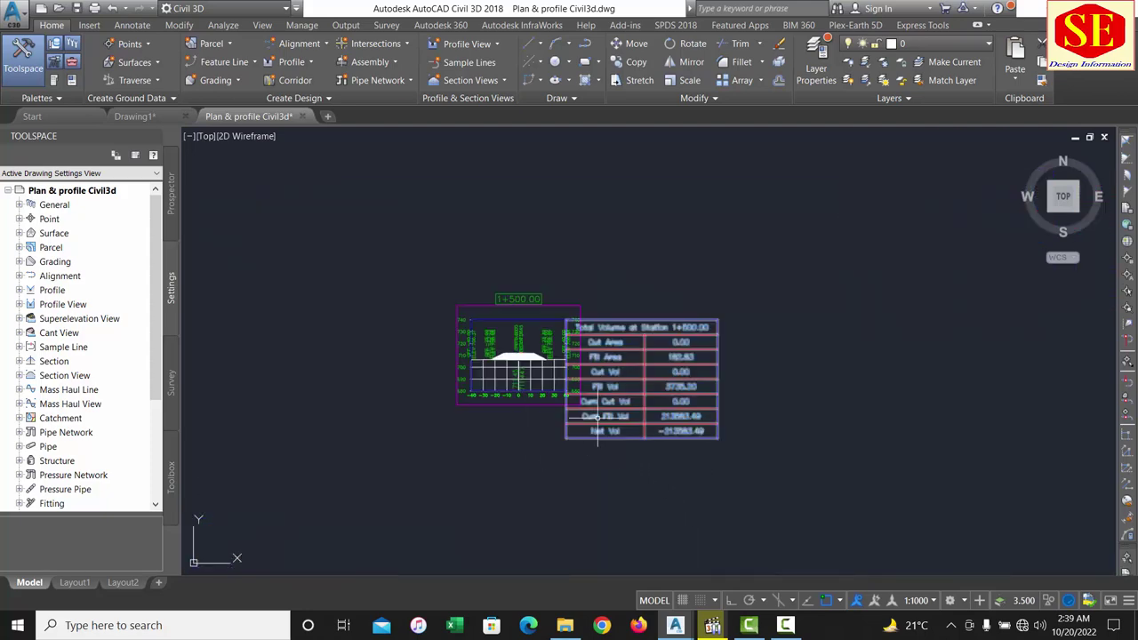
scroll(617, 275, "down", 5)
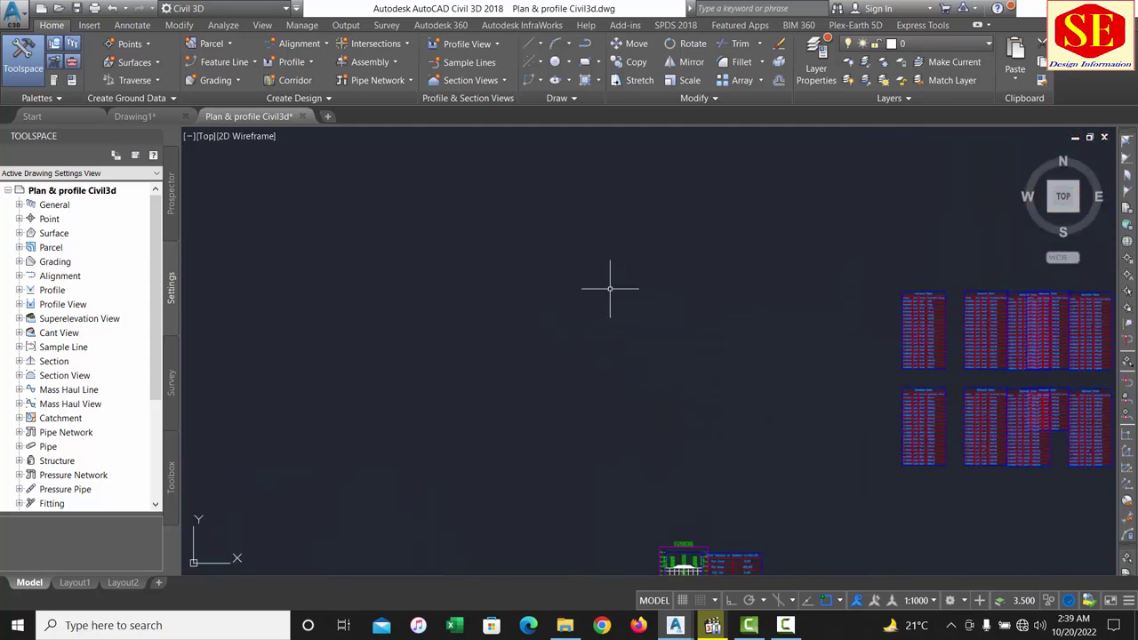
middle_click_drag(610, 287, 658, 460)
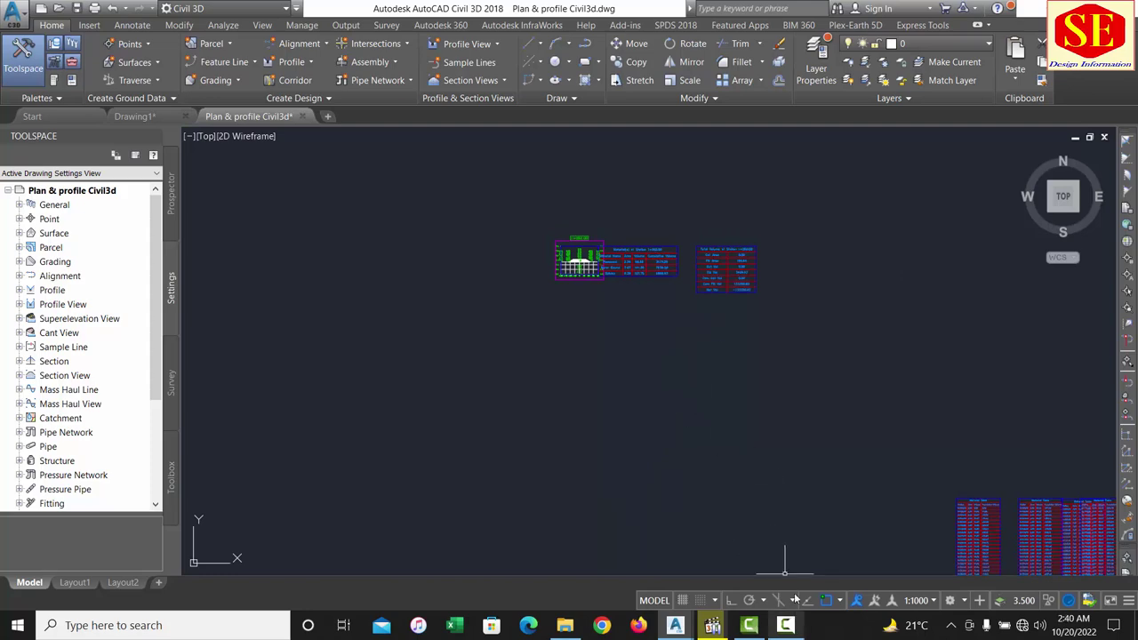
Zoom into the corridor and select the sample line at station 0+740
scroll(525, 241, "up", 3)
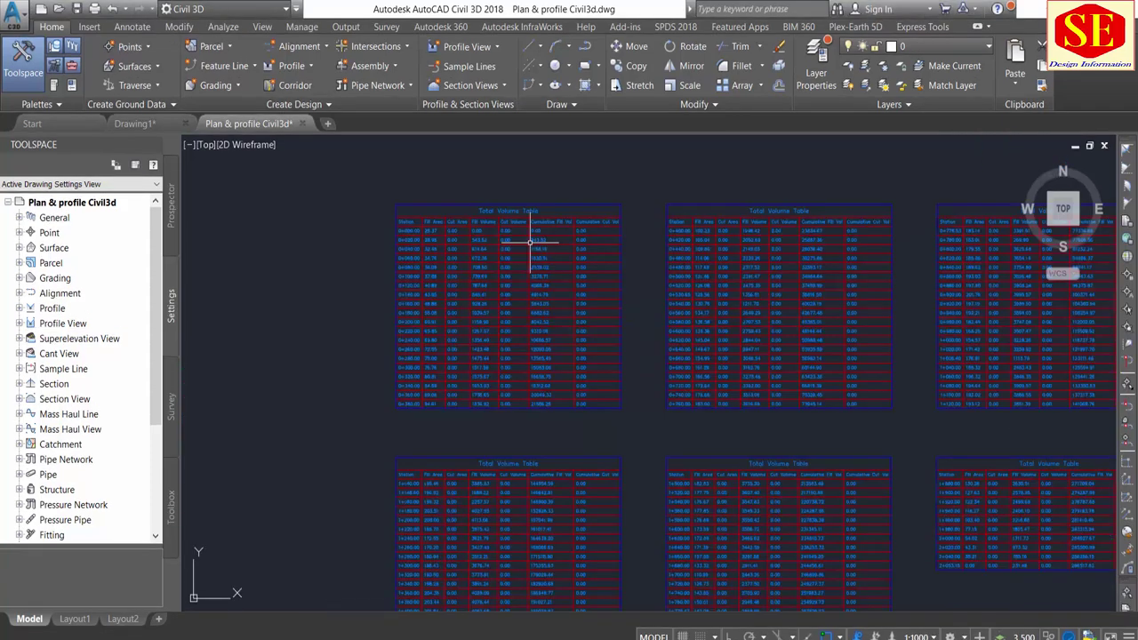
scroll(402, 258, "up", 2)
scroll(533, 233, "down", 5)
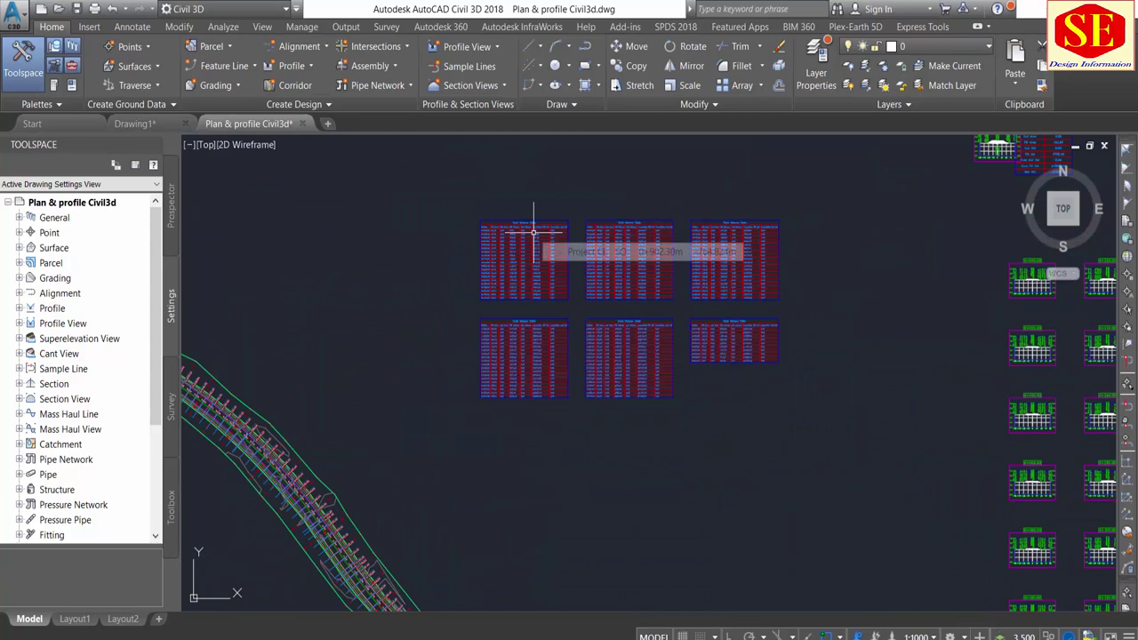
scroll(569, 215, "up", 2)
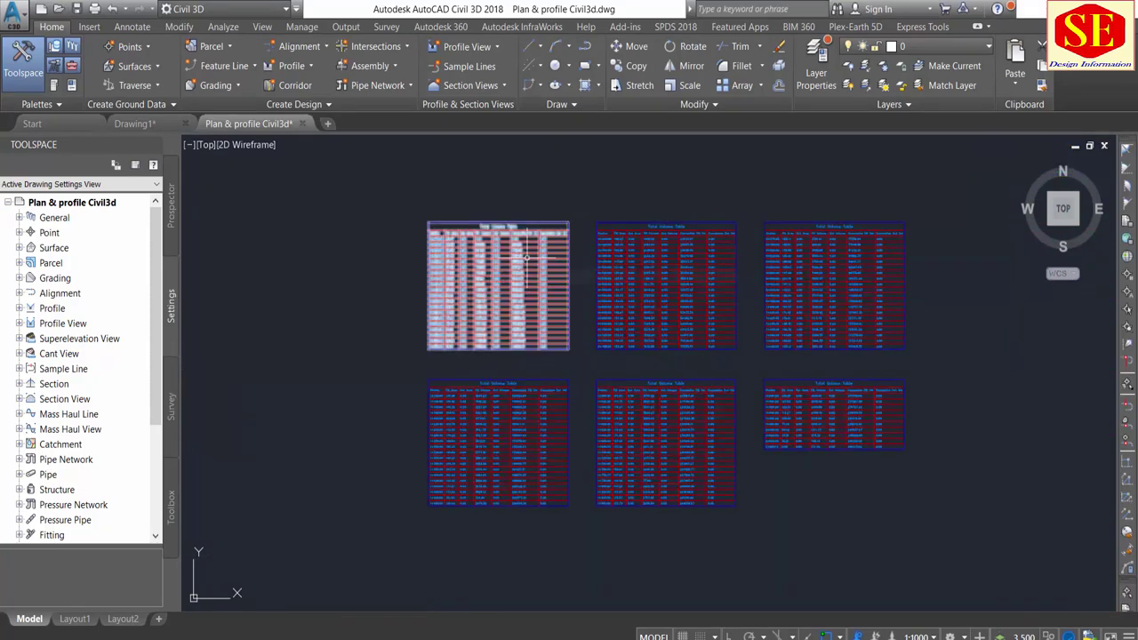
scroll(572, 211, "down", 3)
scroll(533, 249, "down", 2)
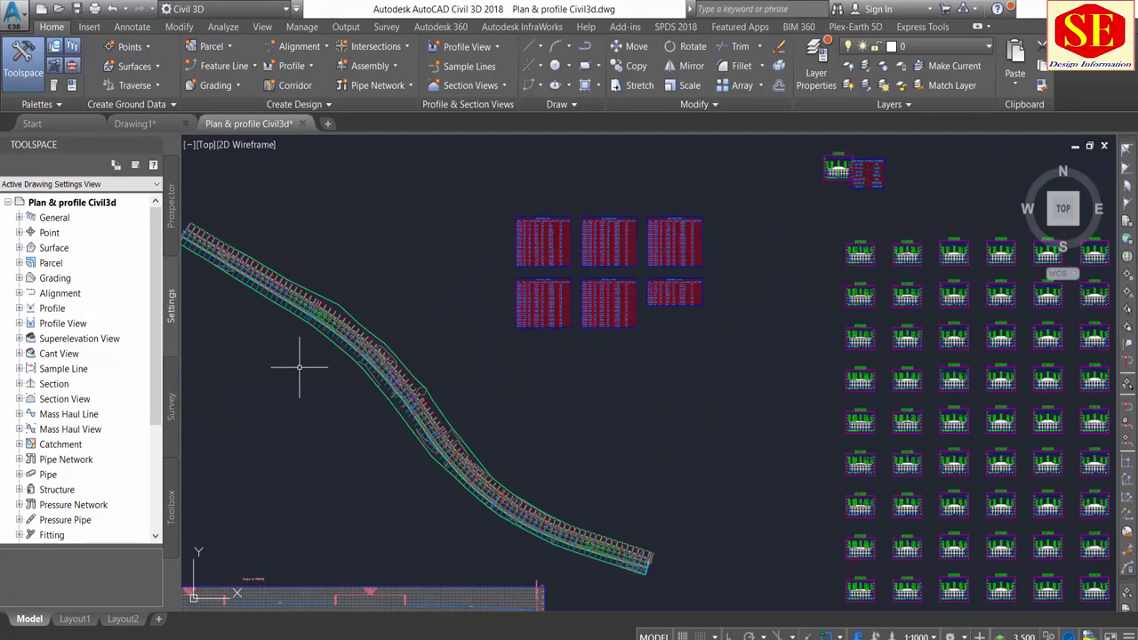
scroll(355, 342, "up", 3)
scroll(418, 333, "up", 2)
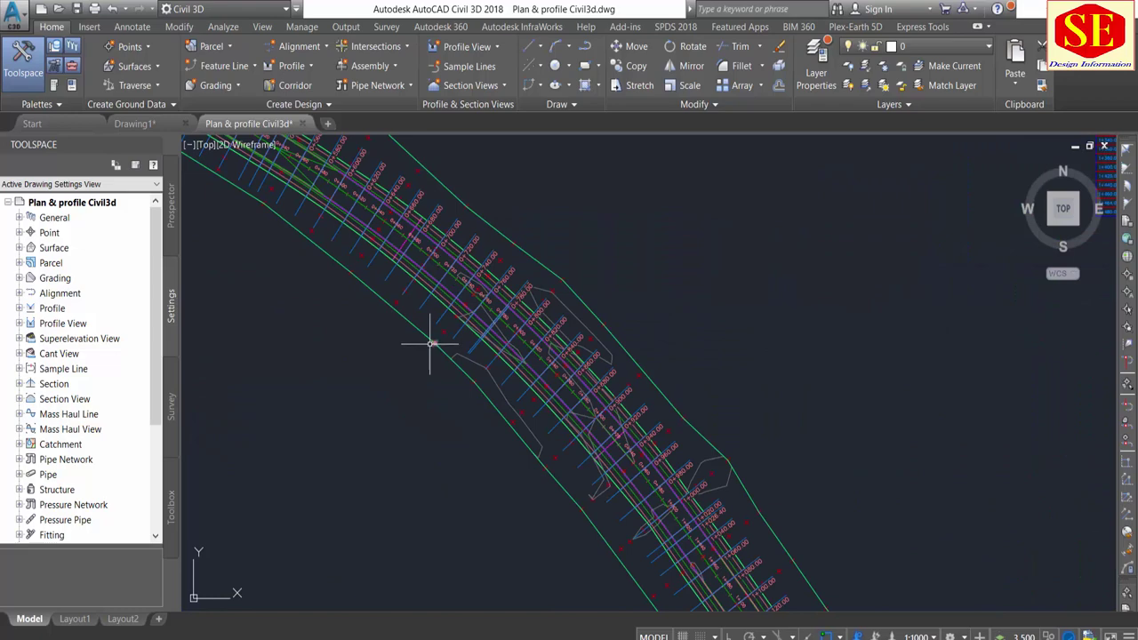
left_click(441, 277)
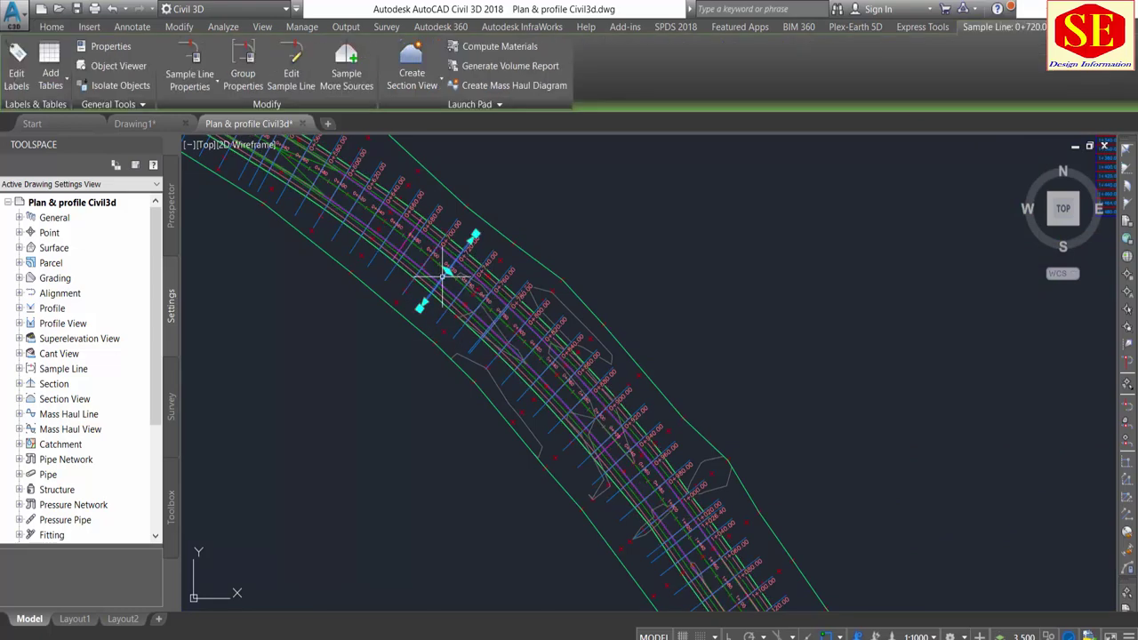
key("Escape")
left_click(439, 318)
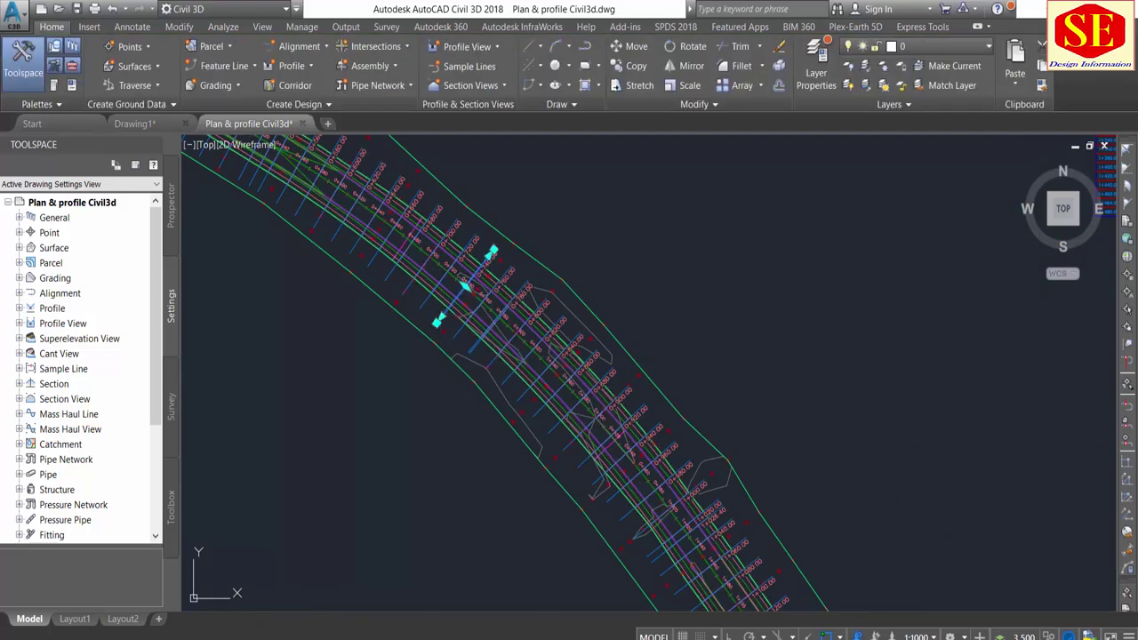
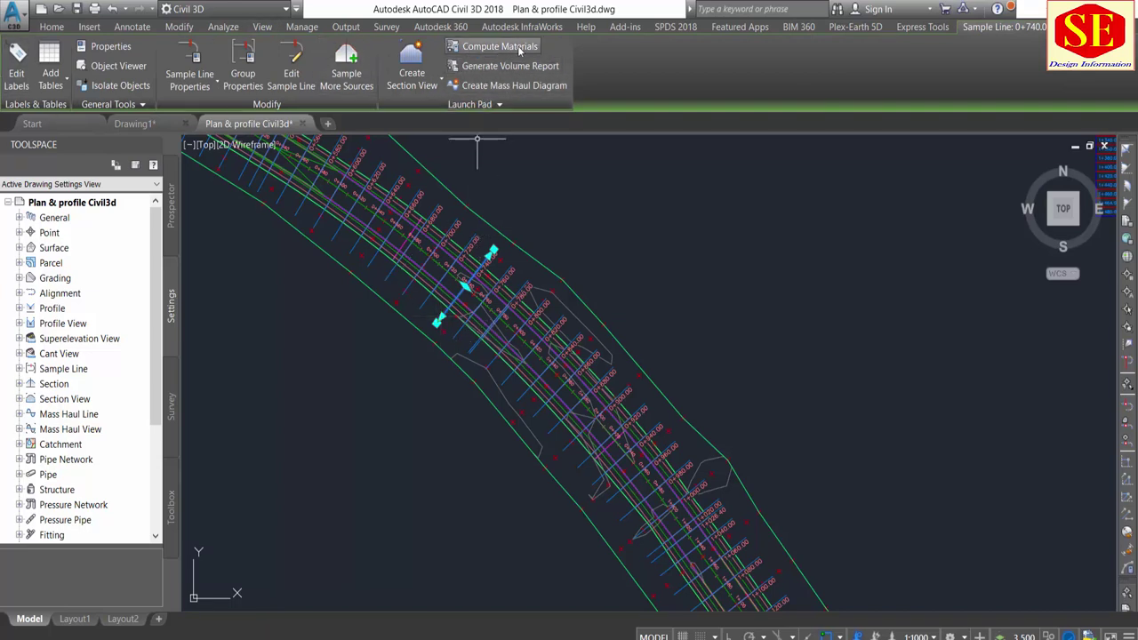
Open the volume report settings and choose SL Collection - 5 with Material List - (1)
left_click(466, 68)
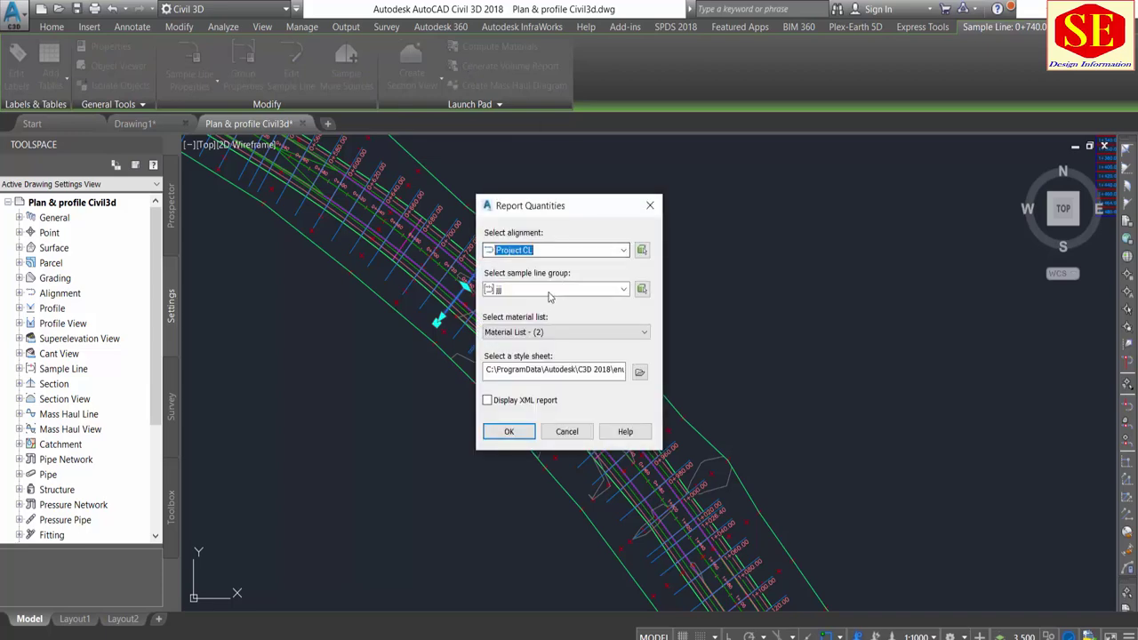
left_click(548, 292)
left_click(538, 307)
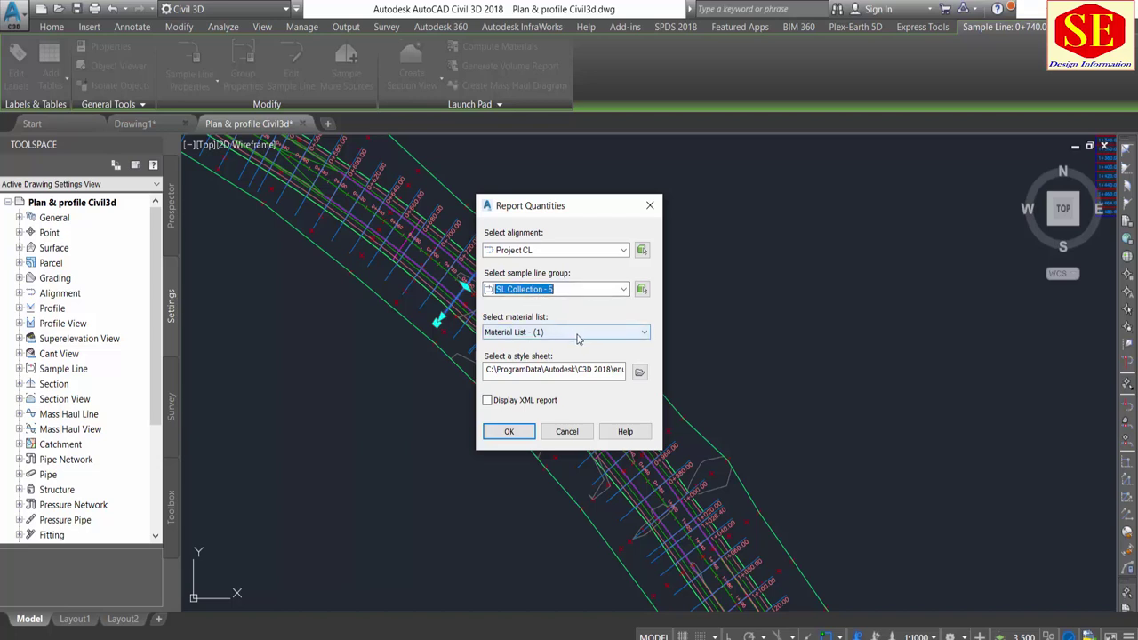
left_click(572, 334)
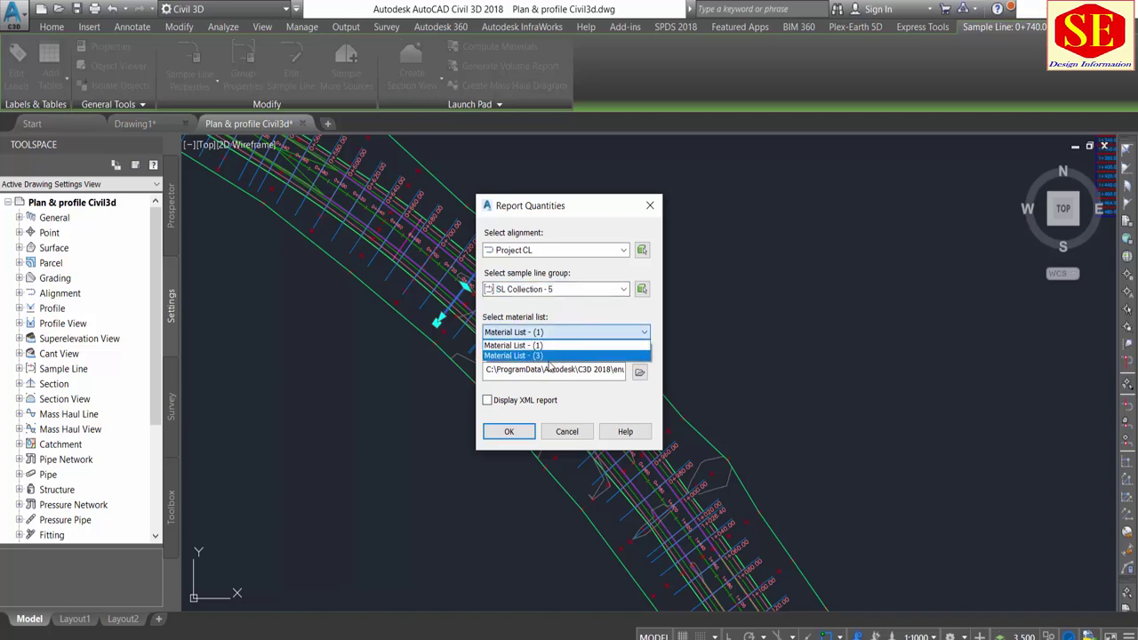
left_click(513, 347)
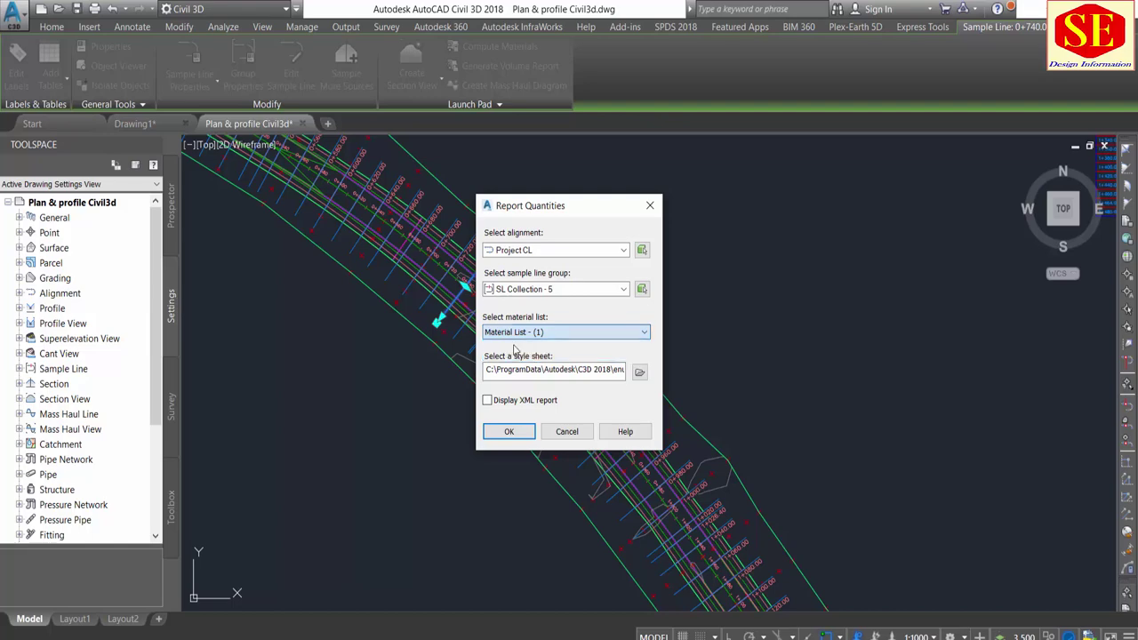
Select earthwork.xsl as the report style sheet
left_click(640, 371)
left_click(467, 206)
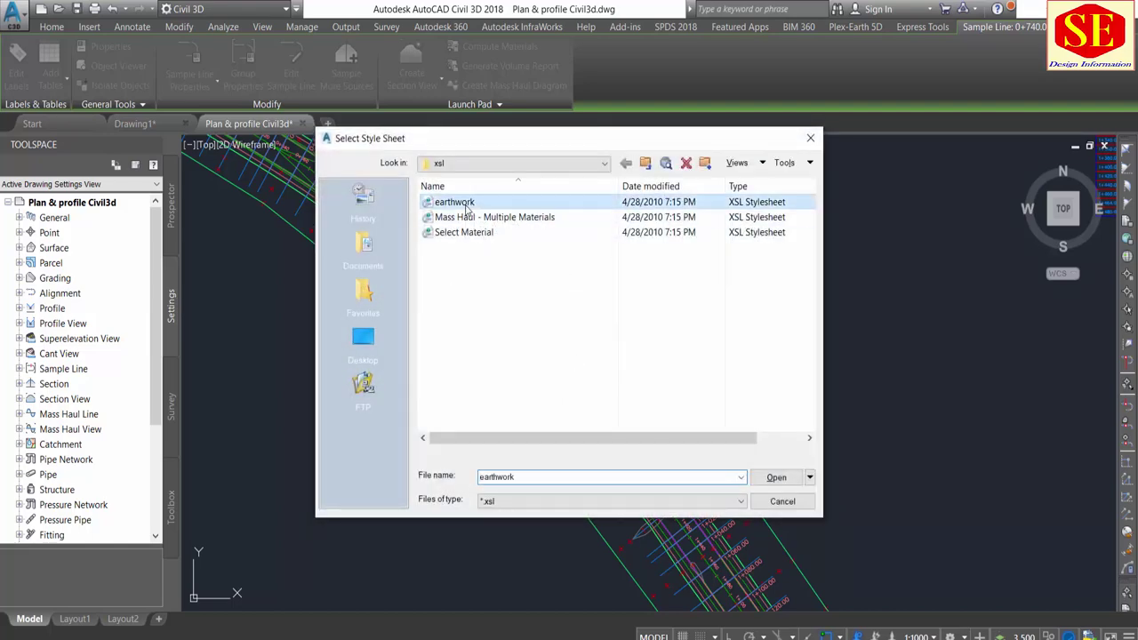
double_click(467, 206)
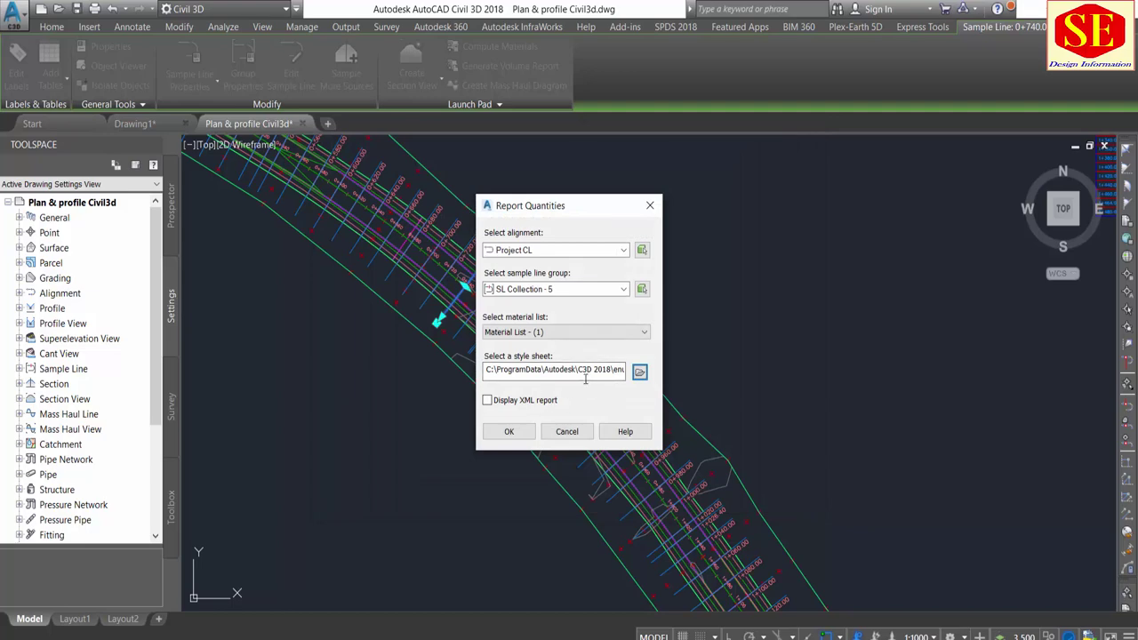
Generate the report, allowing its scripts and accepting the security-risk prompt
left_click(508, 431)
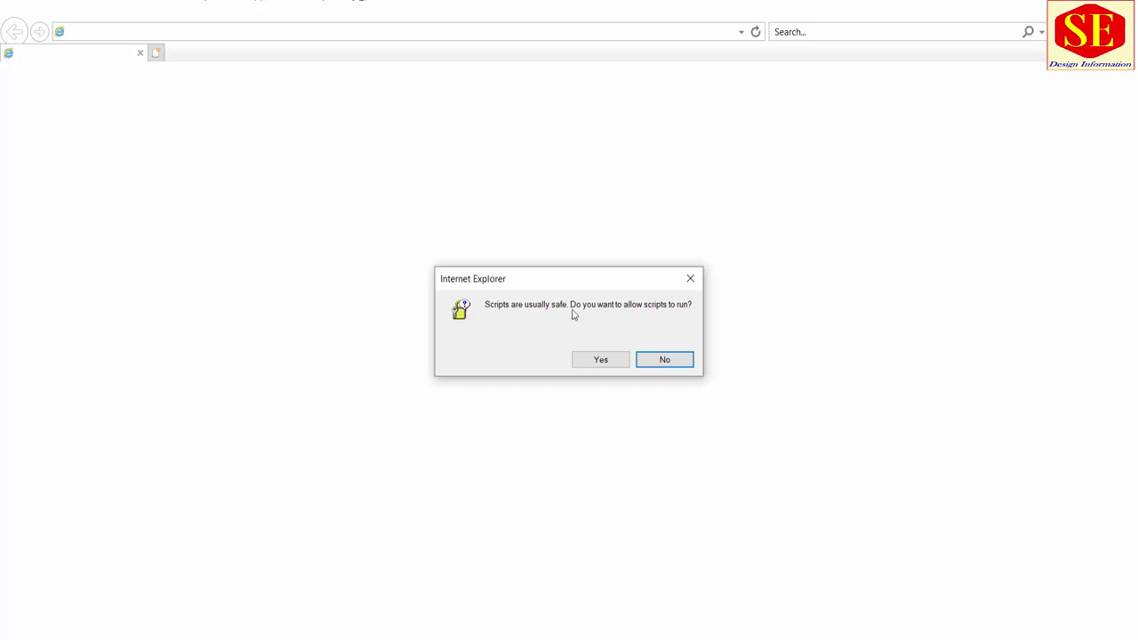
left_click(587, 364)
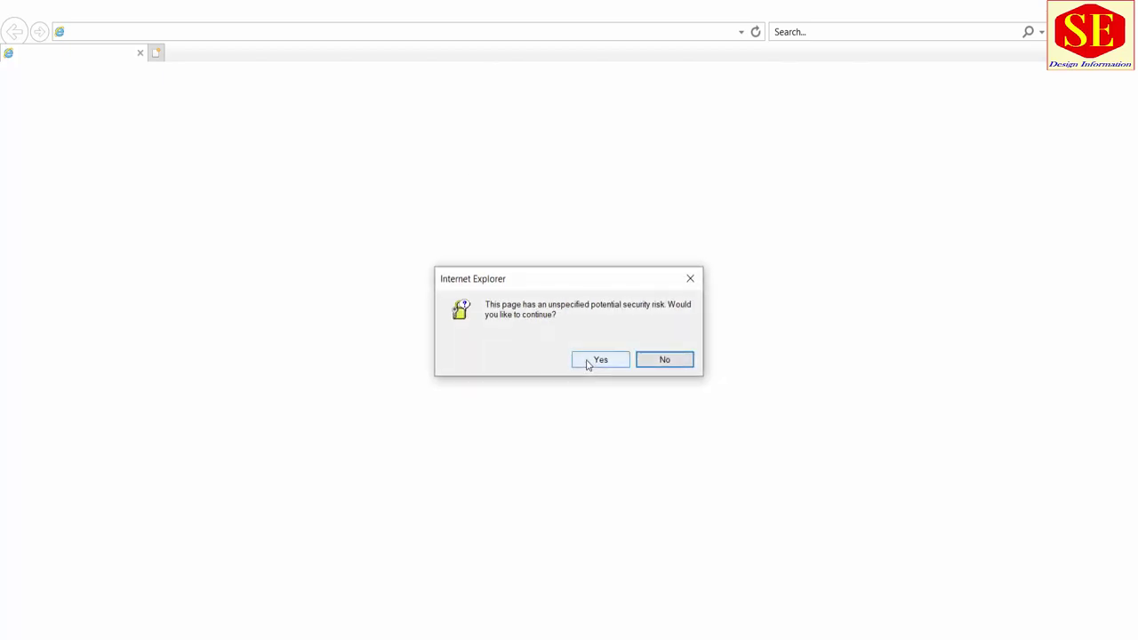
left_click(587, 364)
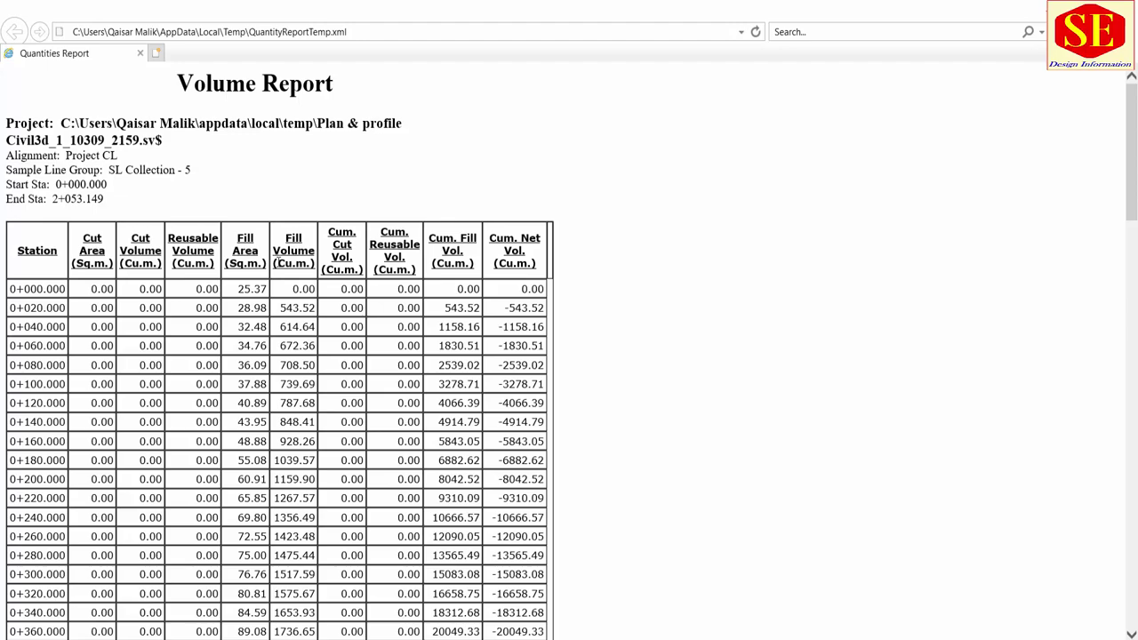
Scroll the report to its final station 2+053.149 and bring up the page's context menu
scroll(276, 263, "down", 2)
scroll(198, 238, "down", 2)
scroll(202, 226, "down", 4)
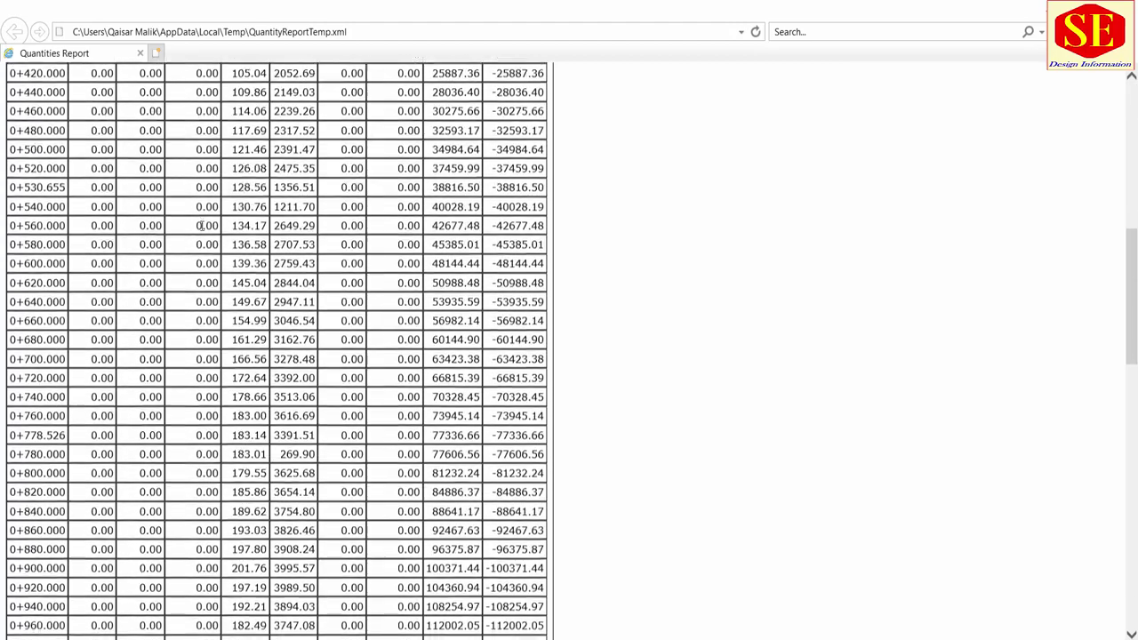
scroll(202, 226, "down", 5)
scroll(202, 227, "down", 5)
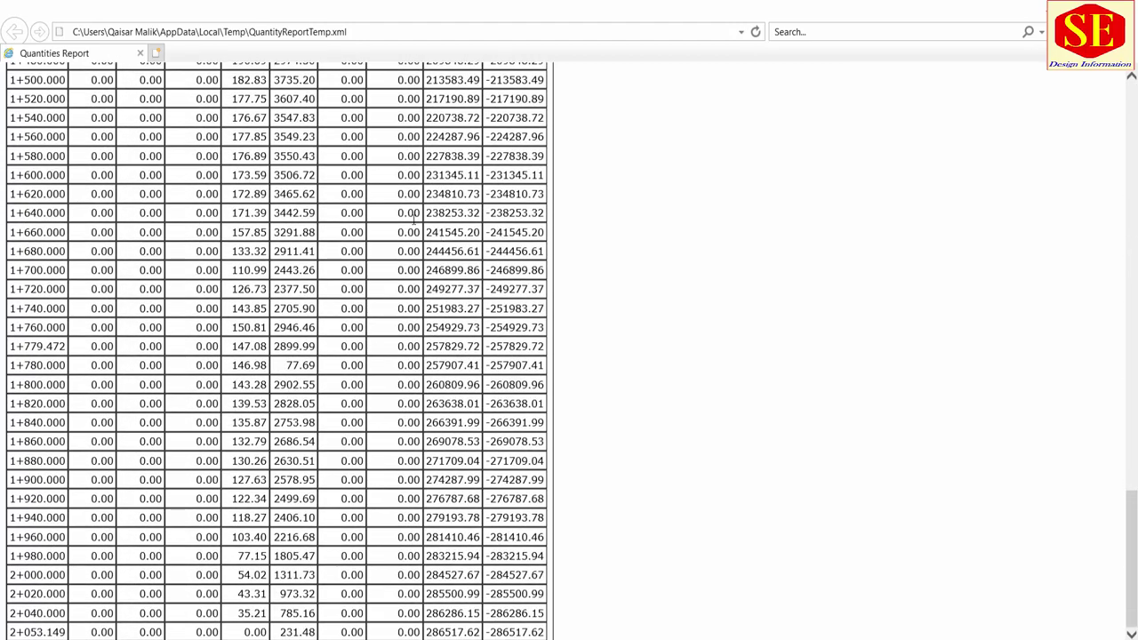
right_click(341, 214)
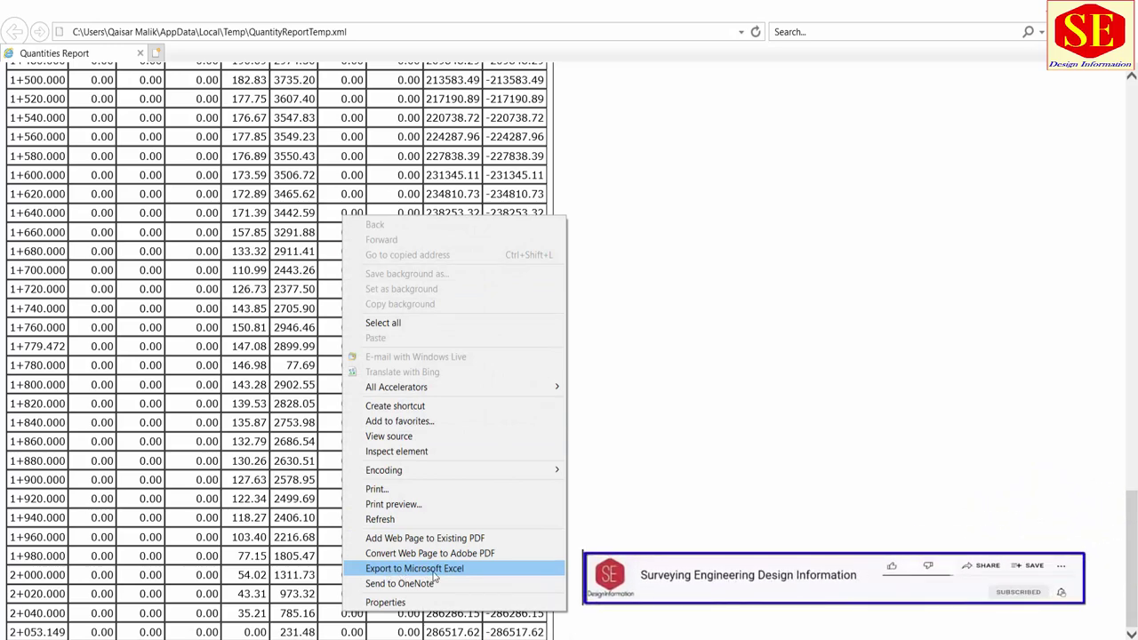
Export the report to Microsoft Excel, accept the security warning, and maximize the workbook
left_click(435, 574)
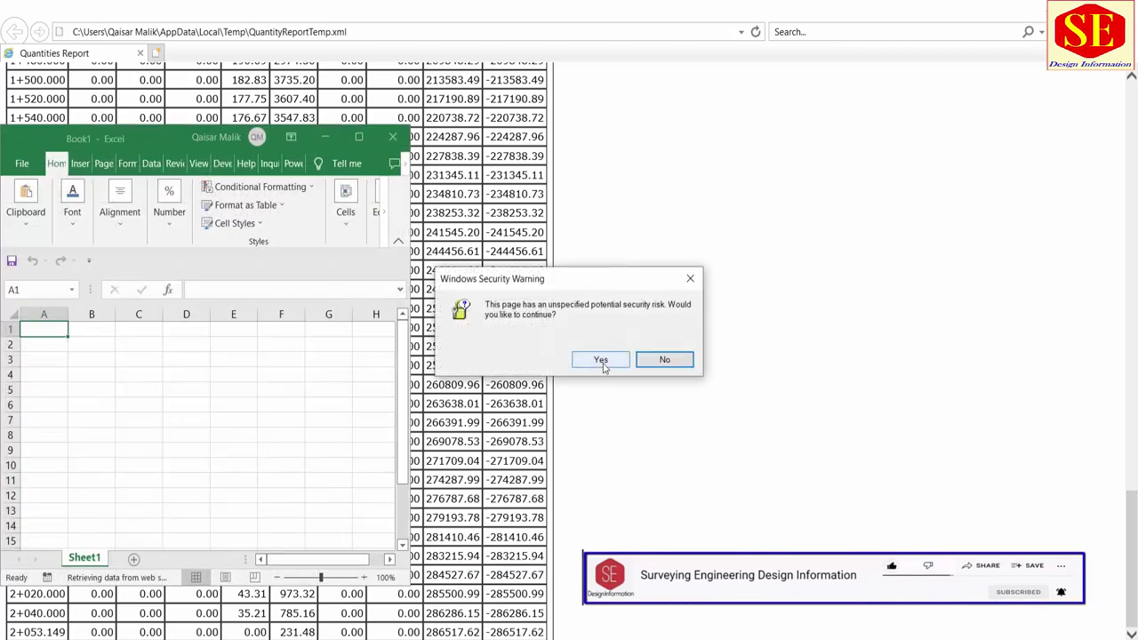
left_click(601, 360)
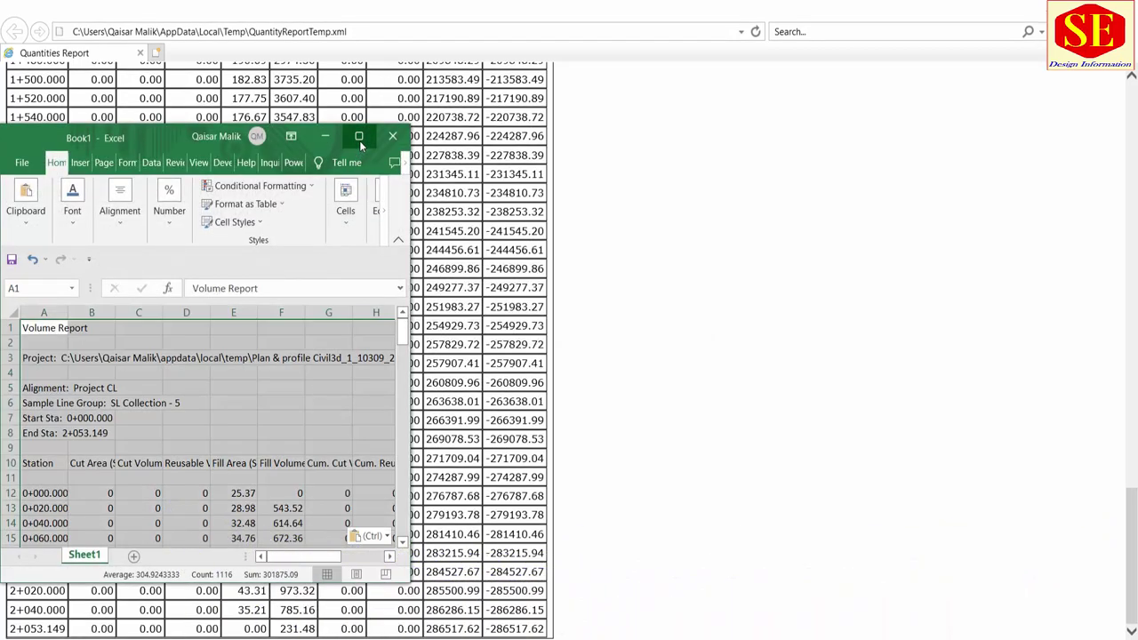
left_click(359, 139)
Check the exported values along row 41, including cumulative fill 42677.48, then return to the browser
scroll(486, 469, "down", 4)
left_click(425, 397)
scroll(356, 398, "down", 5)
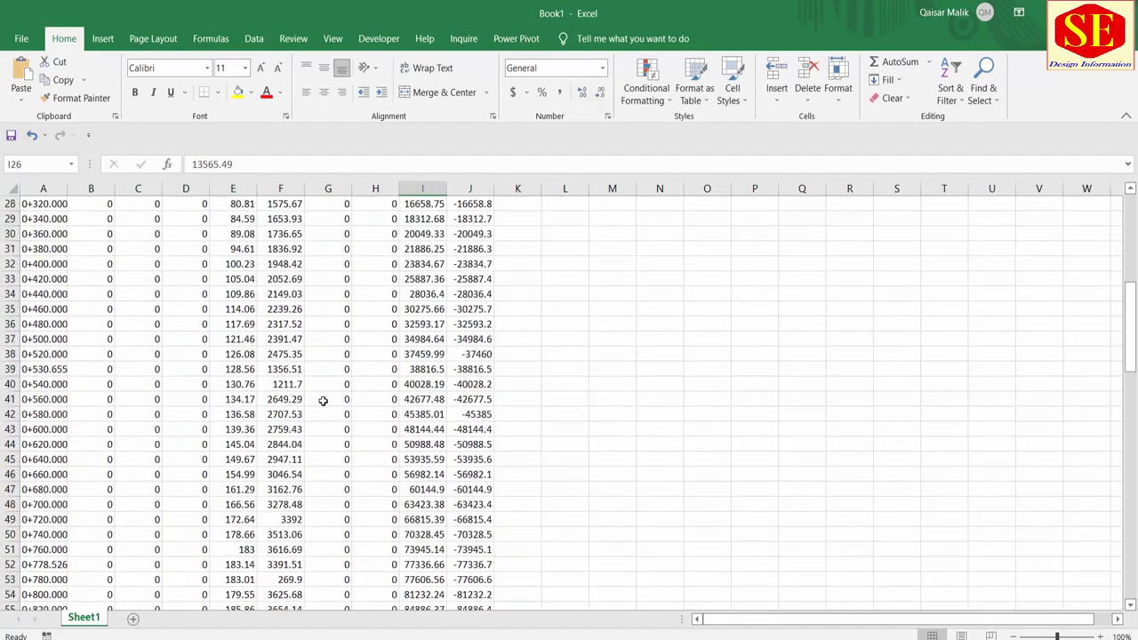
left_click(280, 369)
left_click(275, 399)
left_click(338, 400)
left_click(373, 399)
left_click(418, 399)
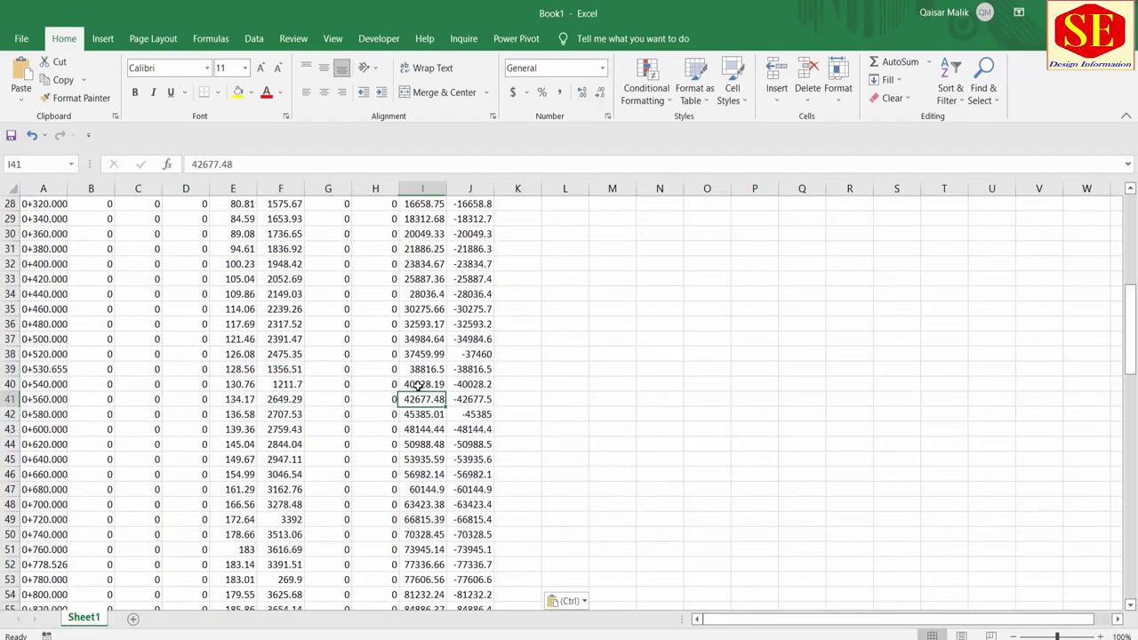
scroll(379, 384, "up", 6)
scroll(381, 391, "up", 3)
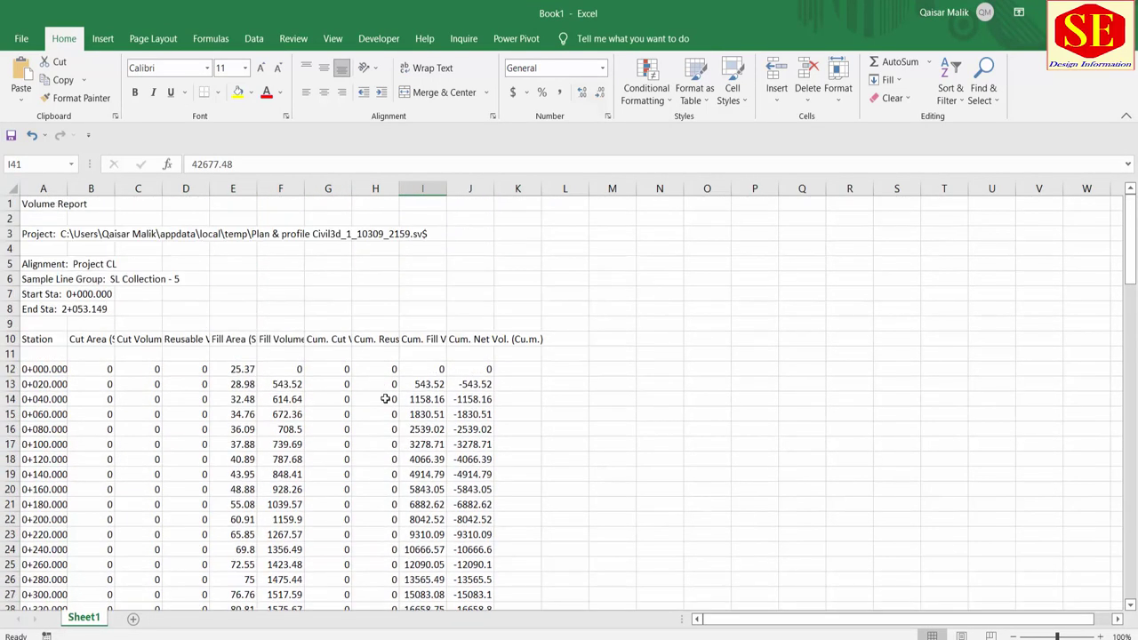
key("alt+Tab")
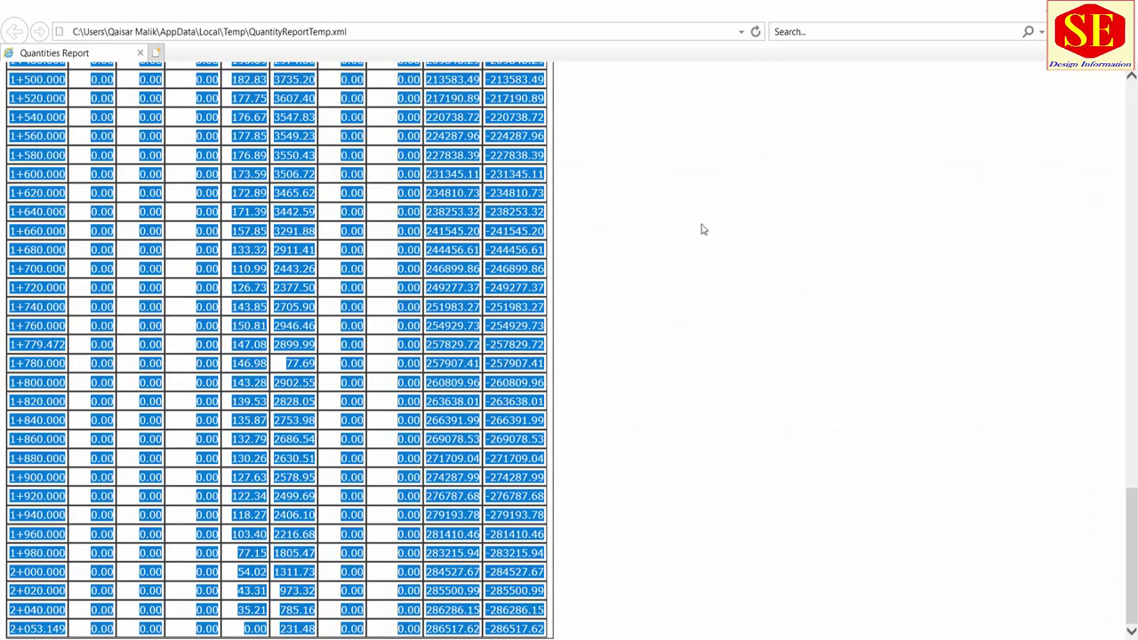
Look over the page menu's PDF and OneNote conversion options, then dismiss it unused
left_click(703, 228)
right_click(381, 238)
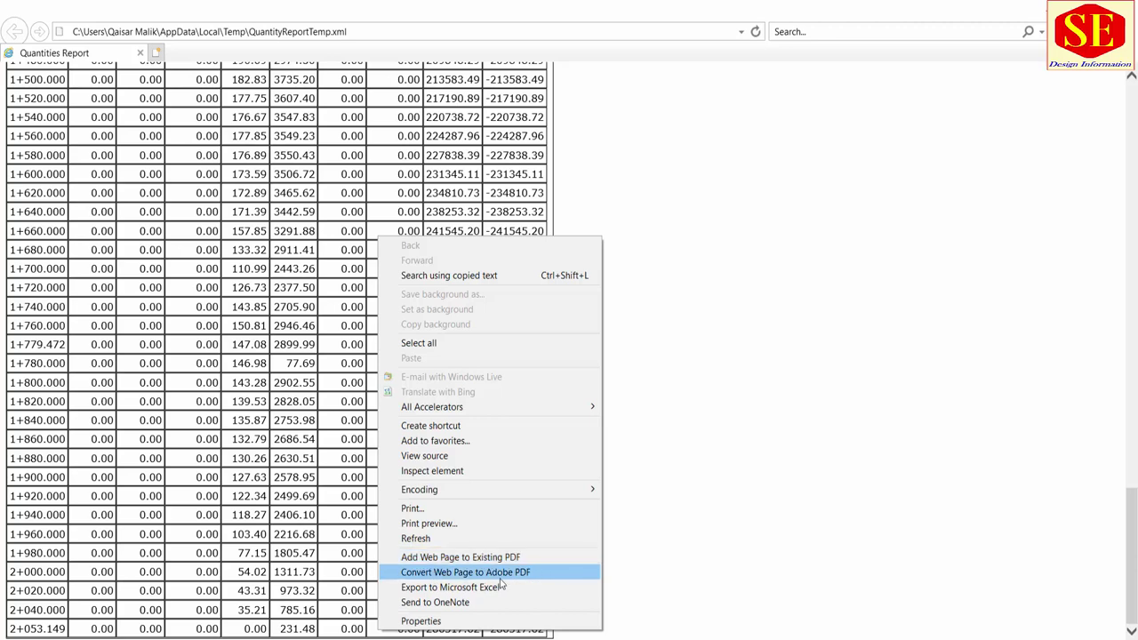
left_click(535, 576)
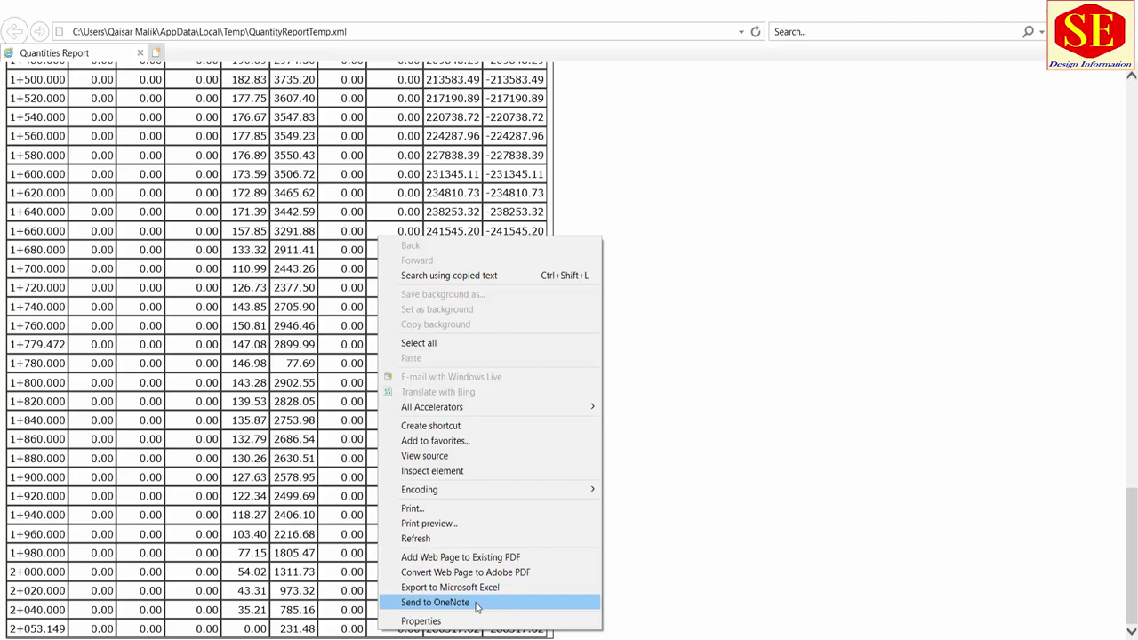
left_click(464, 145)
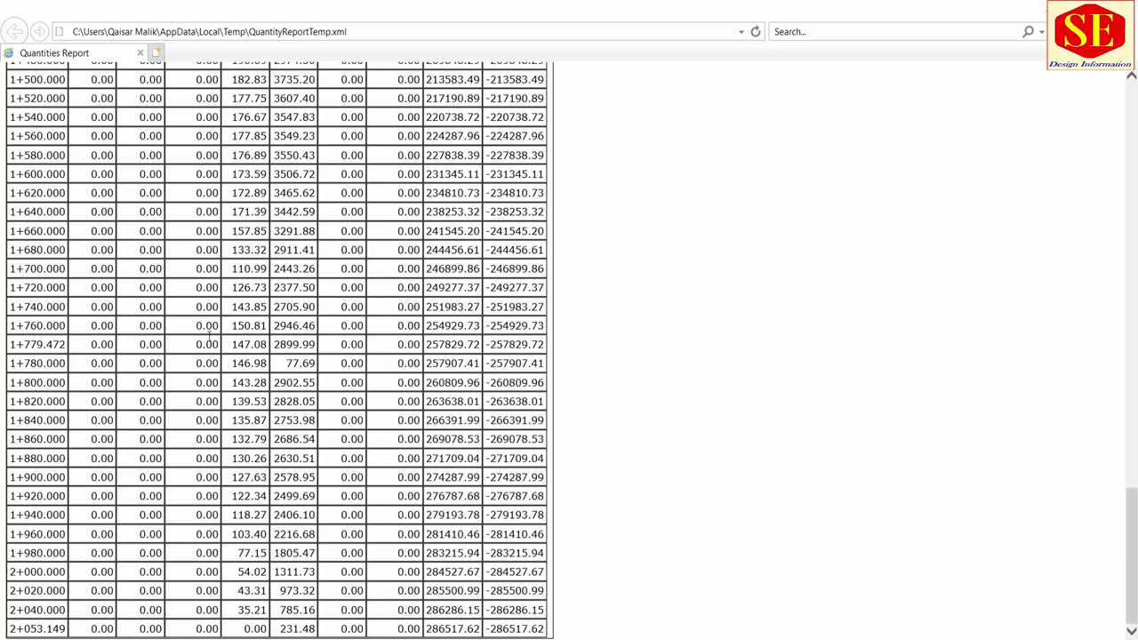
Scroll back to the top of the report and switch to the Civil 3D drawing
scroll(208, 336, "up", 5)
scroll(249, 294, "up", 6)
scroll(294, 257, "up", 5)
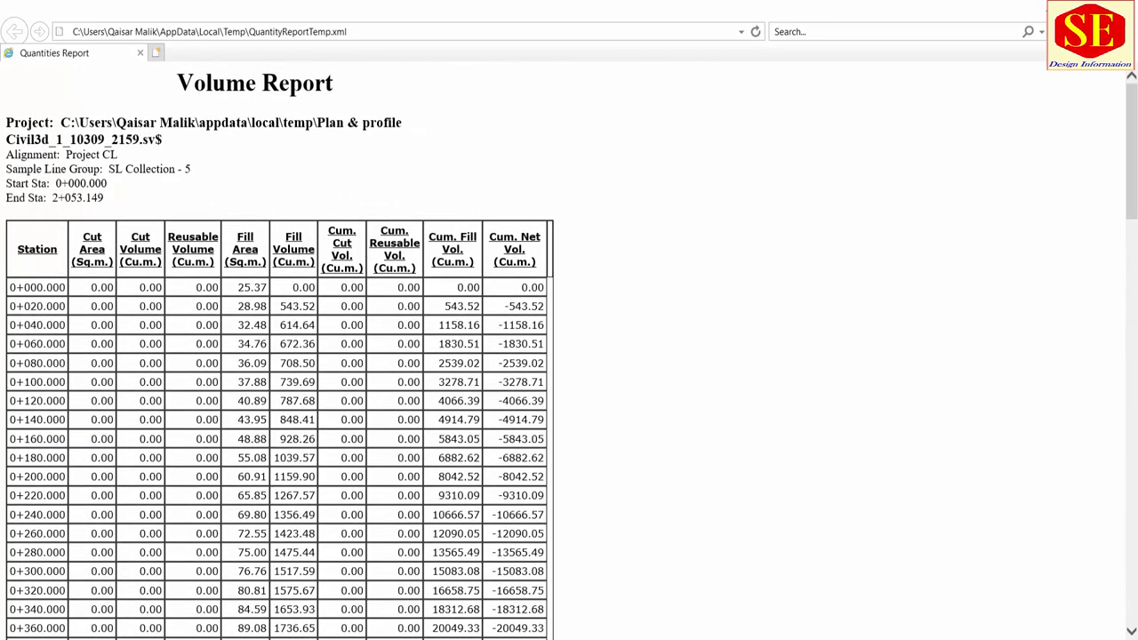
left_click(760, 587)
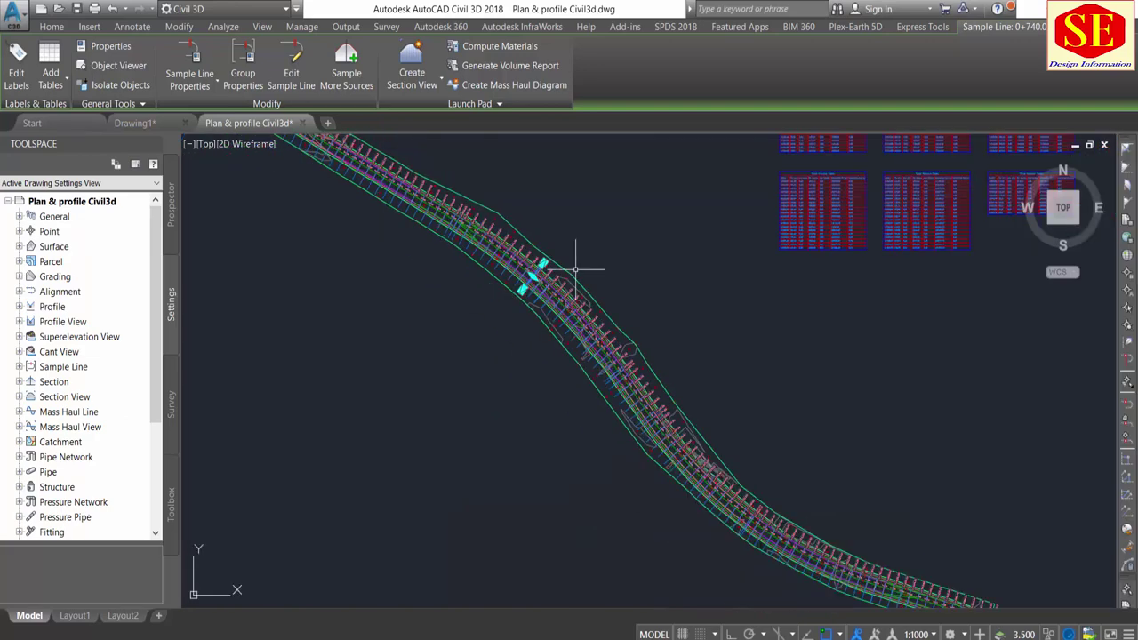
Deselect the sample line, then view the corridor, section volume tables, profile and section views, minimizing Excel
scroll(575, 268, "down", 3)
scroll(579, 380, "up", 1)
key("Escape")
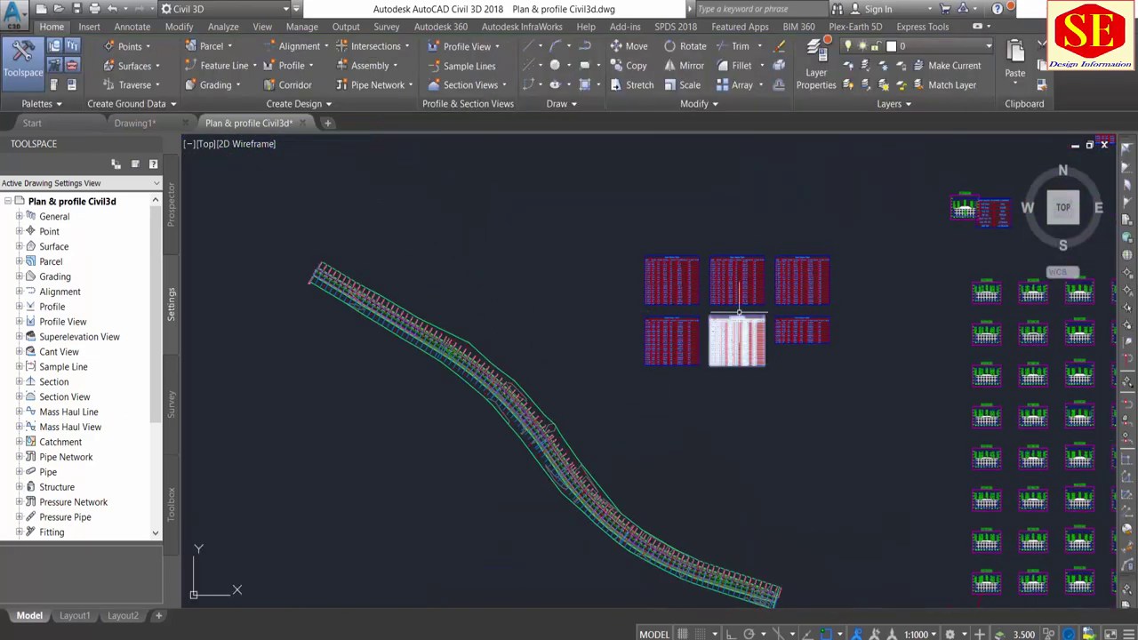
middle_click_drag(738, 307, 581, 254)
middle_click_drag(744, 302, 612, 279)
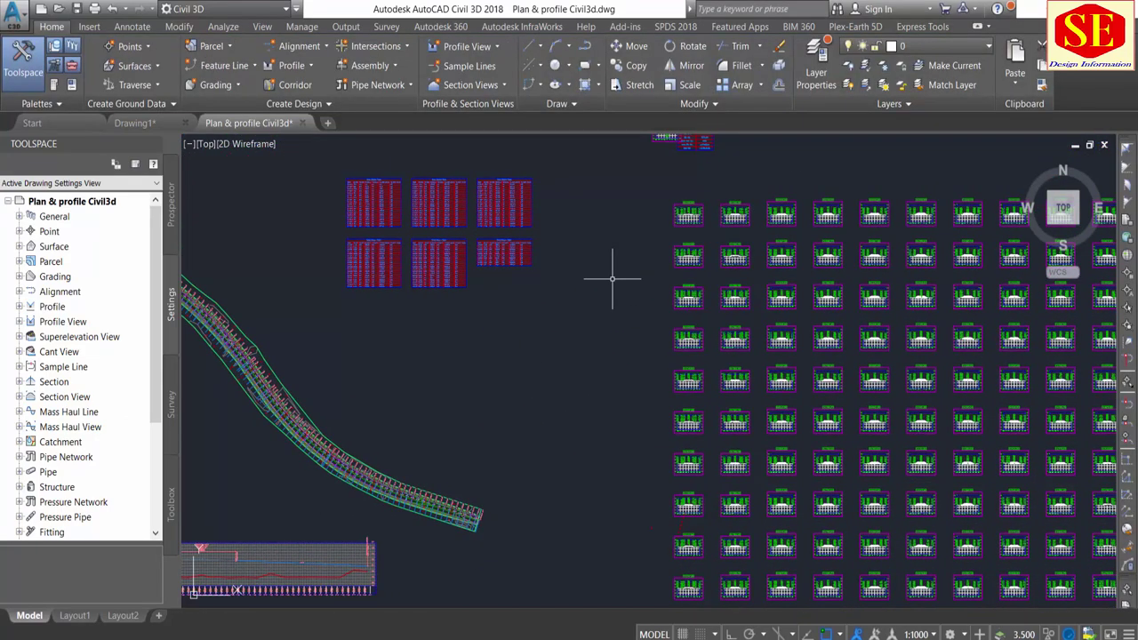
scroll(611, 278, "down", 2)
middle_click_drag(376, 313, 633, 376)
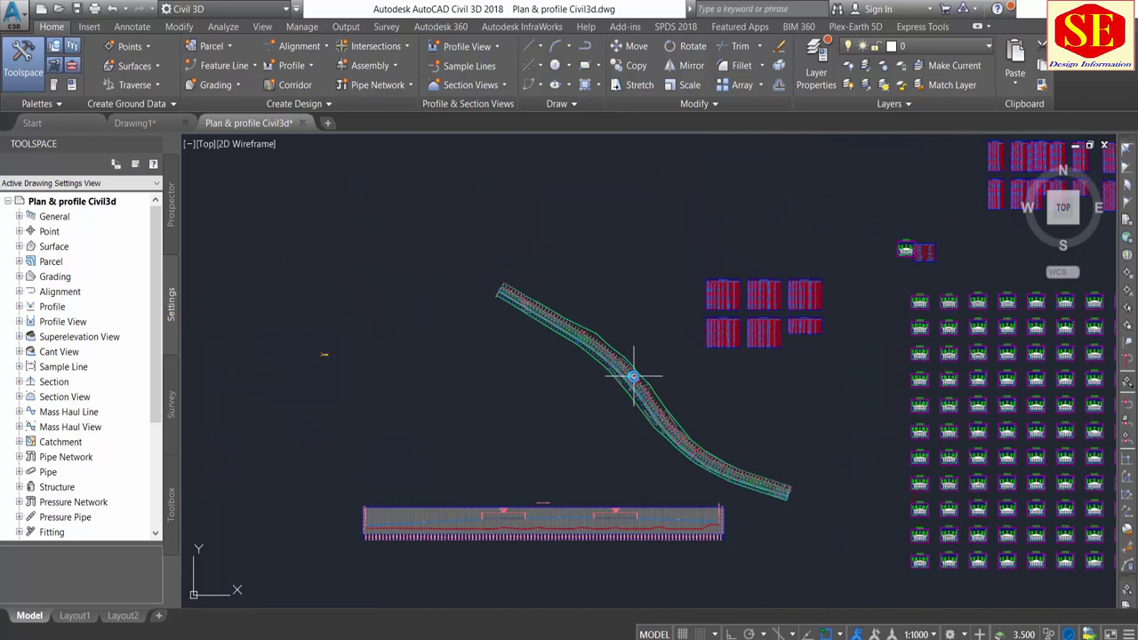
scroll(756, 325, "down", 2)
middle_click_drag(877, 264, 774, 356)
scroll(778, 360, "up", 5)
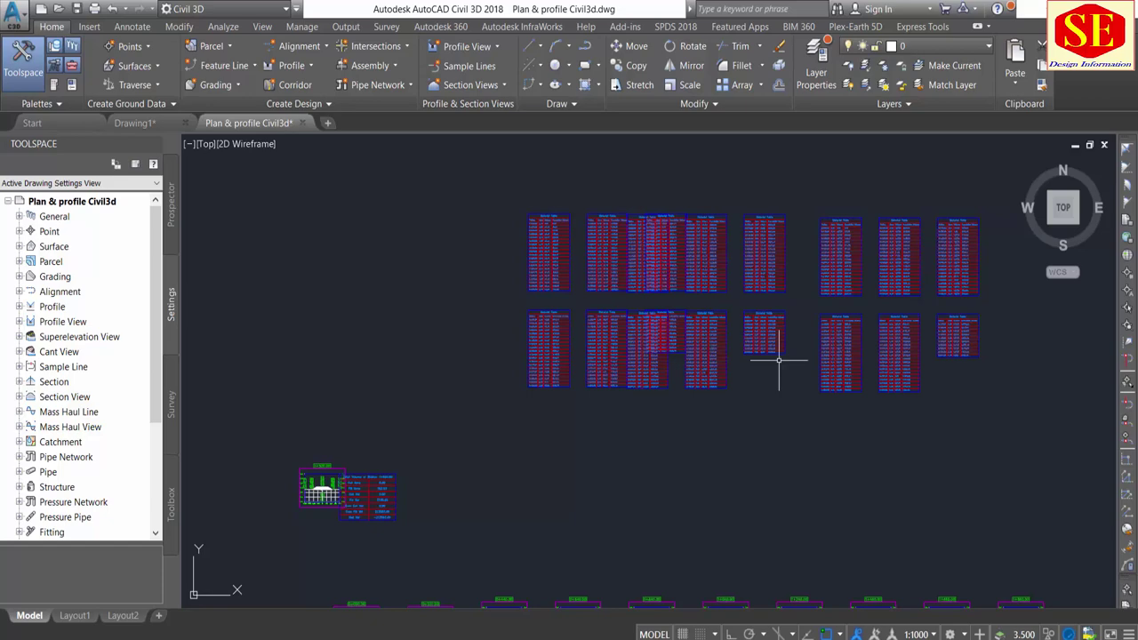
scroll(778, 360, "down", 3)
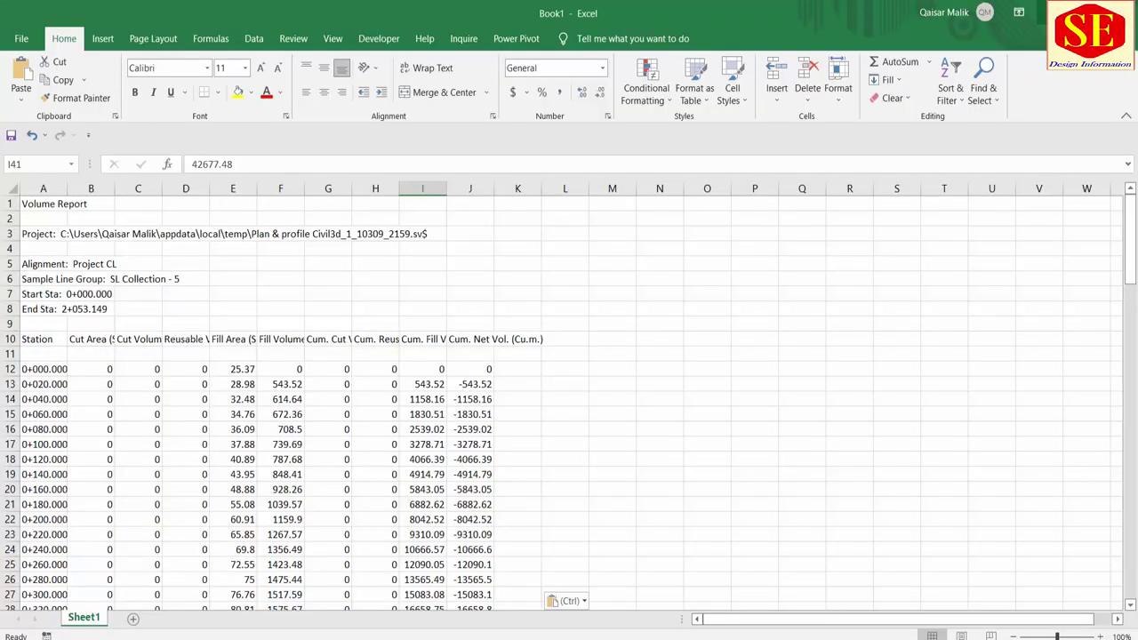
left_click(1042, 12)
scroll(712, 308, "down", 2)
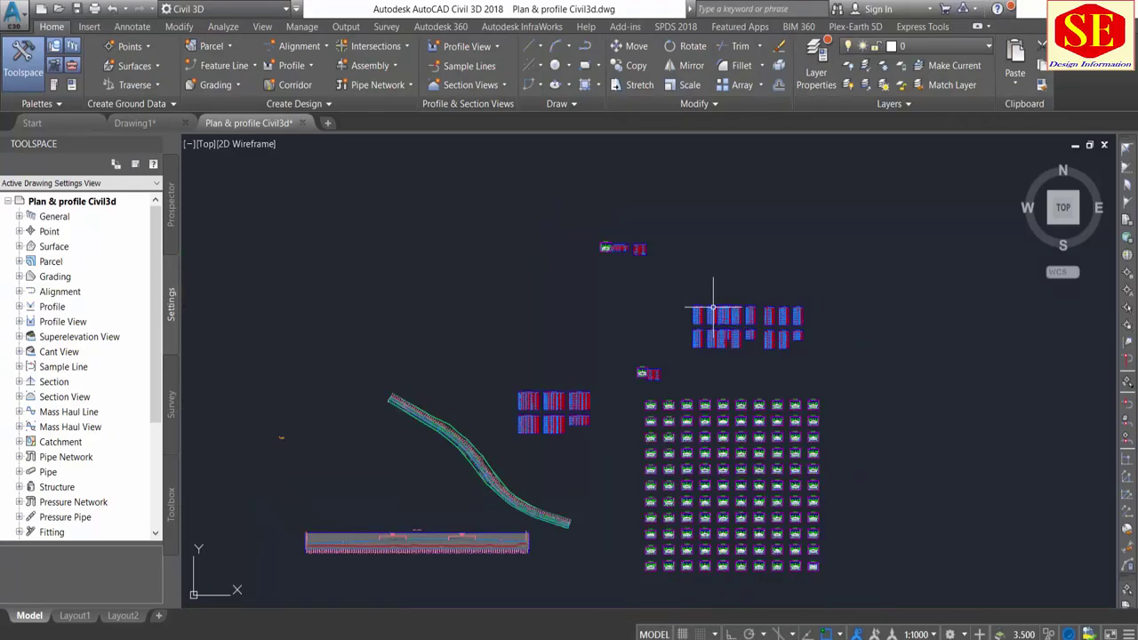